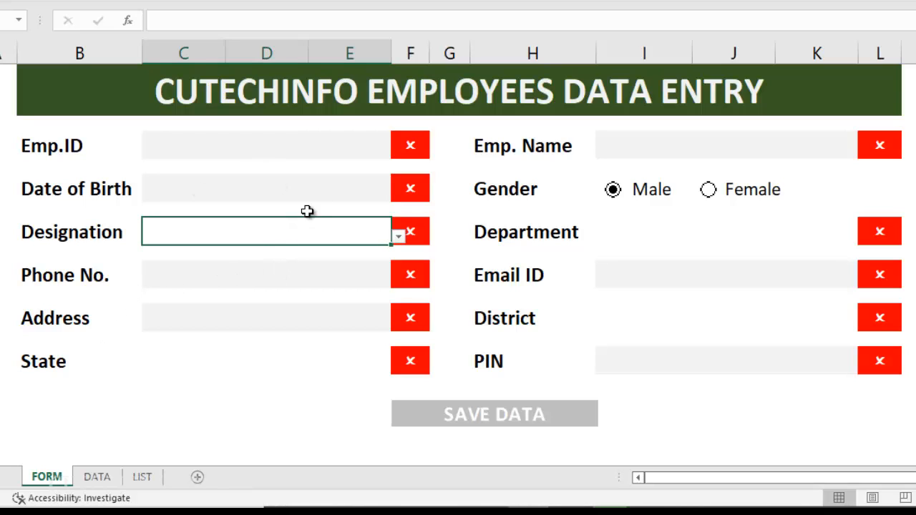
Look over the employee records stored on the DATA sheet and return to the FORM sheet
{"action": "left_click", "coordinate": [324, 148]}
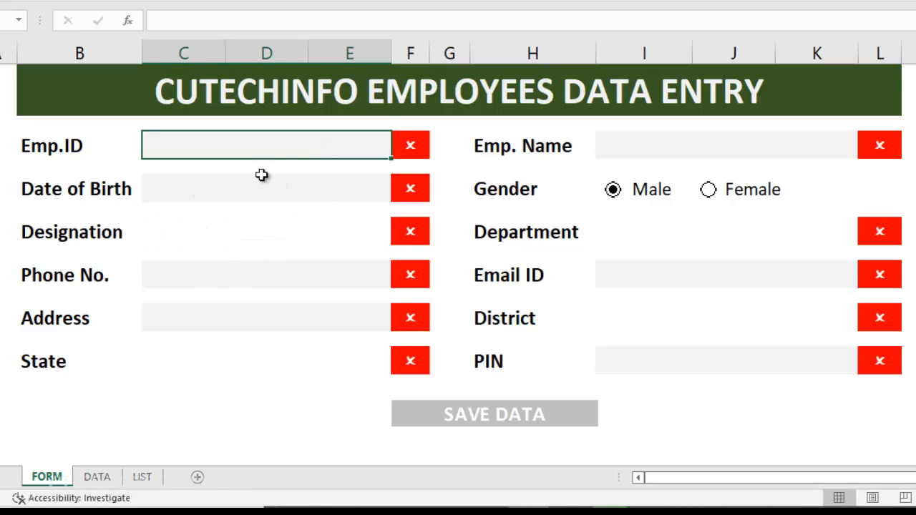
{"action": "left_click", "coordinate": [97, 477]}
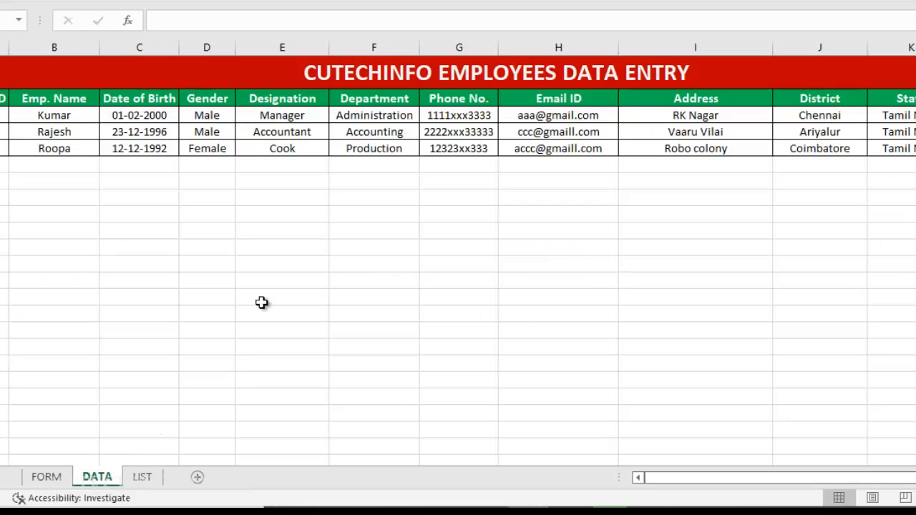
{"action": "left_click", "coordinate": [44, 476]}
{"action": "left_click", "coordinate": [217, 180]}
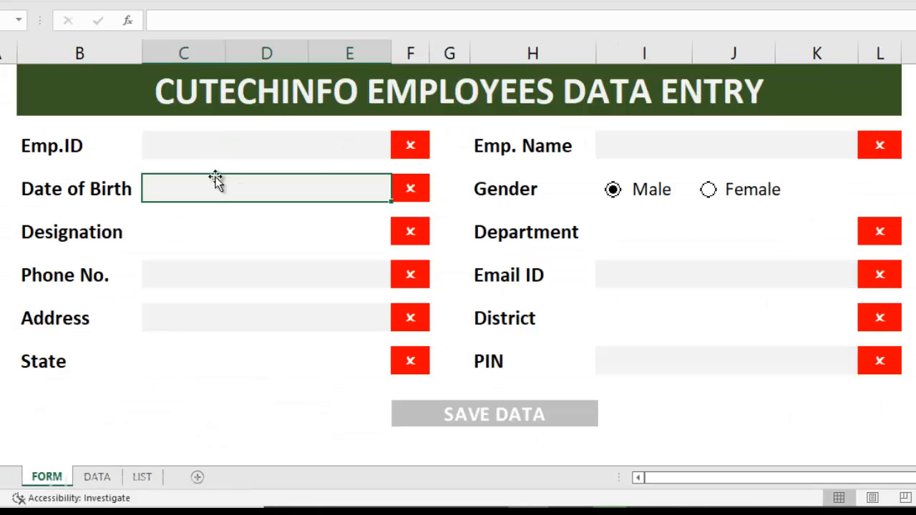
Enter the new employee's ID number in the Emp.ID field of the data entry form
{"action": "left_click", "coordinate": [207, 150]}
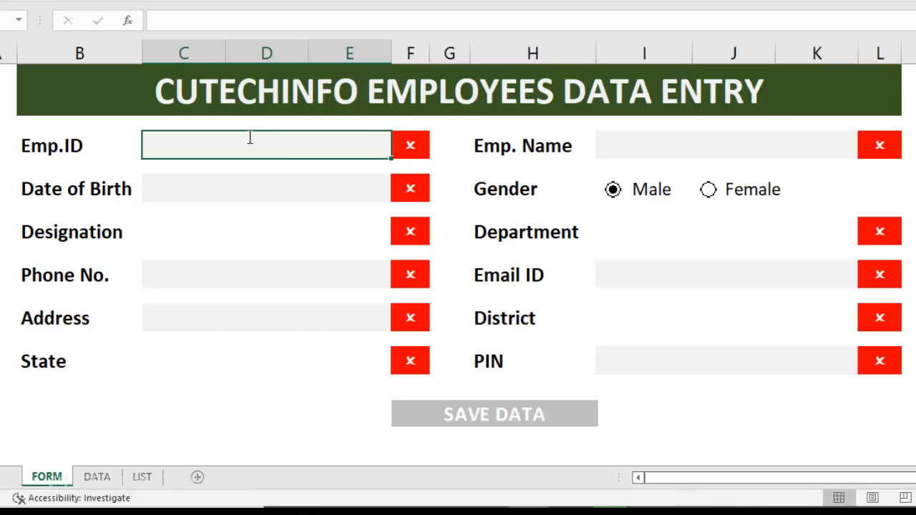
{"action": "type", "text": "1"}
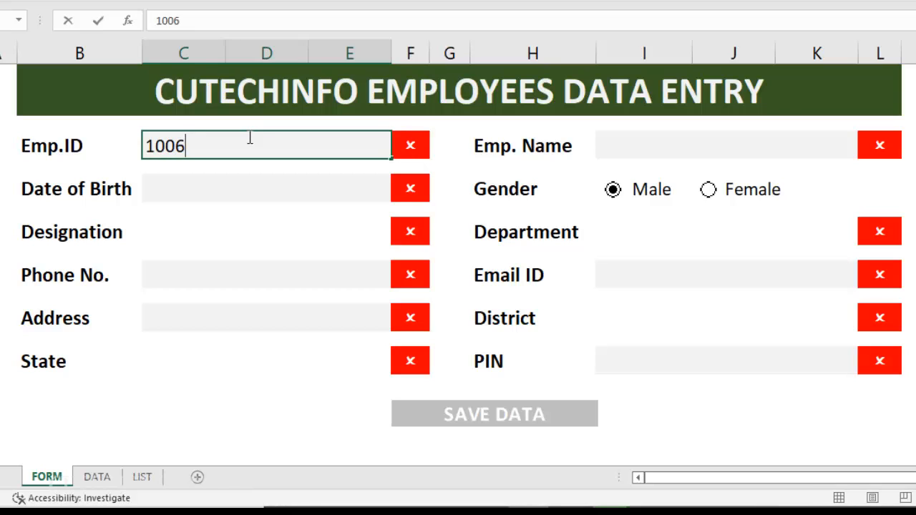
{"action": "type", "text": "006"}
{"action": "key", "text": "Return"}
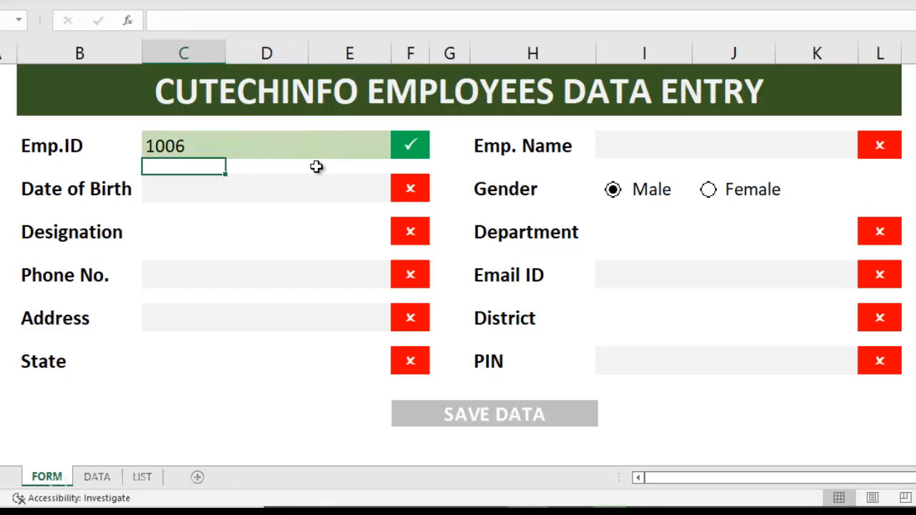
Enter the employee's name in the Emp. Name field of the form
{"action": "left_click", "coordinate": [388, 154]}
{"action": "left_click", "coordinate": [391, 156]}
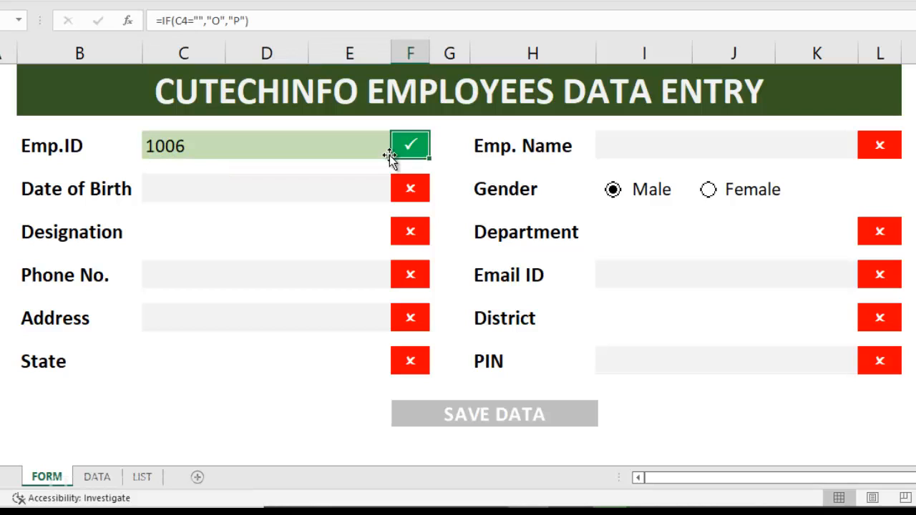
{"action": "key", "text": "Right"}
{"action": "key", "text": "Right"}
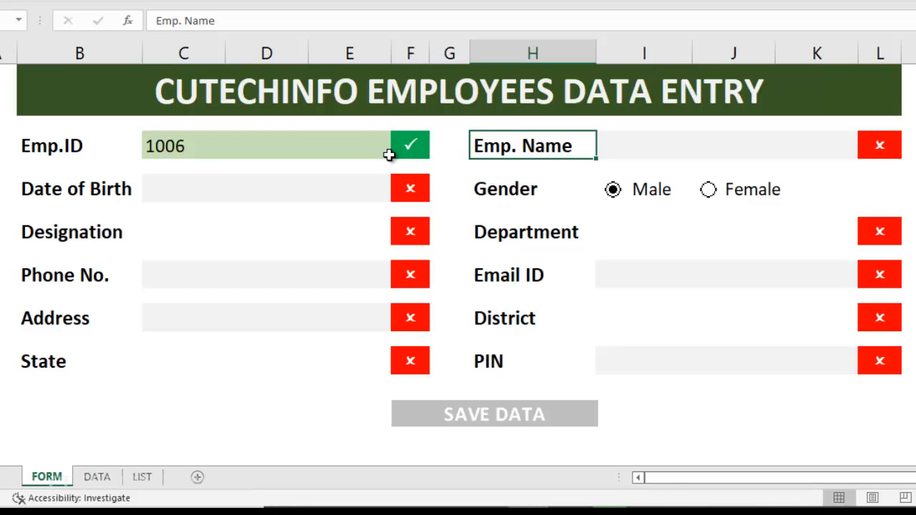
{"action": "key", "text": "Right"}
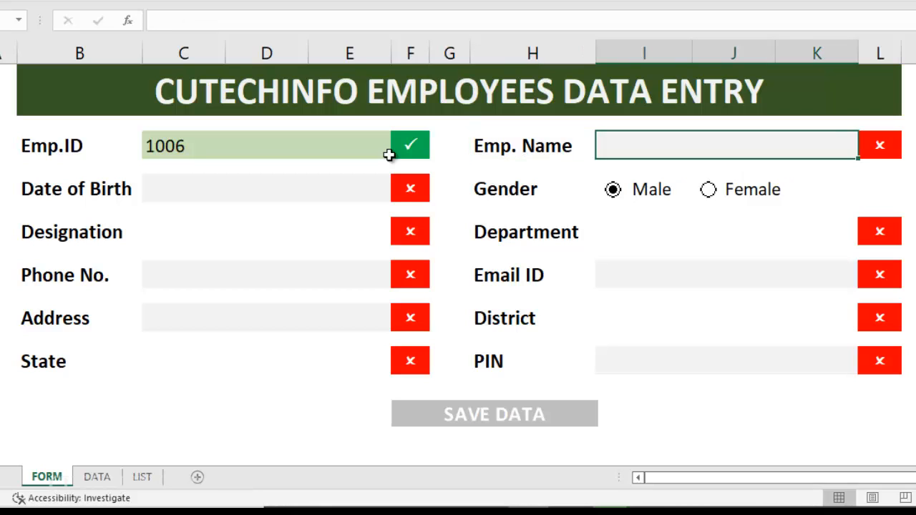
{"action": "type", "text": "Arun"}
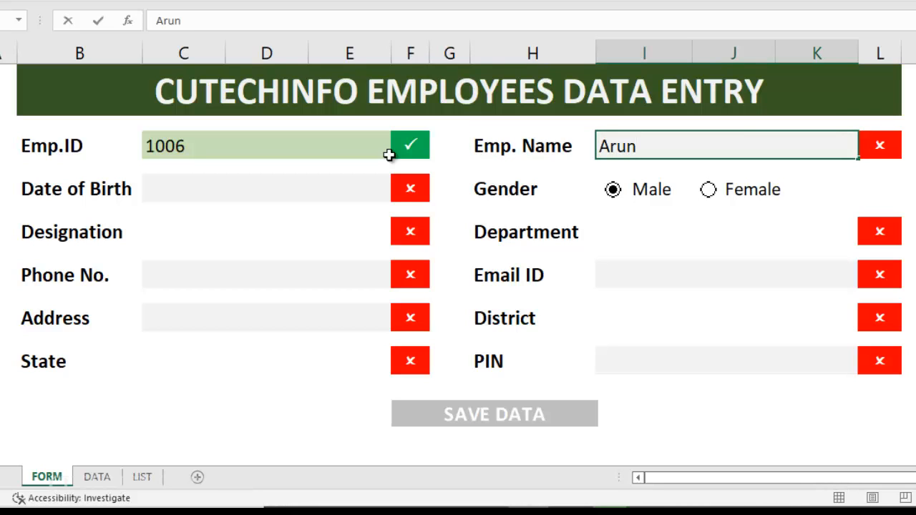
{"action": "key", "text": "Return"}
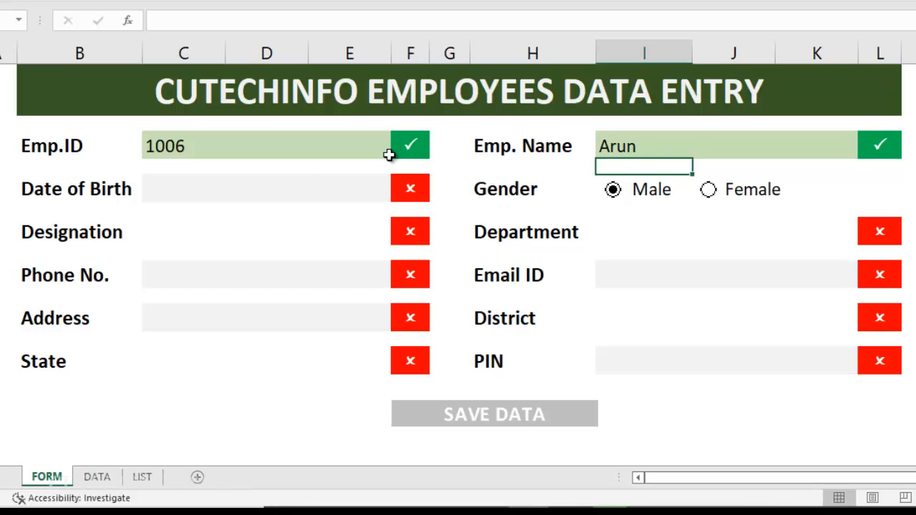
Enter the employee's date of birth in the Date of Birth field, keeping the gender as Male
{"action": "left_click", "coordinate": [710, 191]}
{"action": "left_click", "coordinate": [228, 191]}
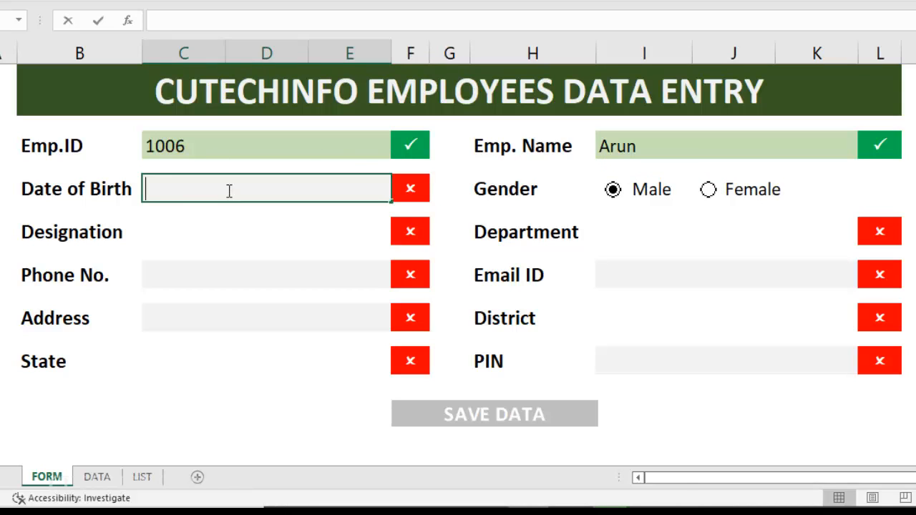
{"action": "type", "text": "12-3"}
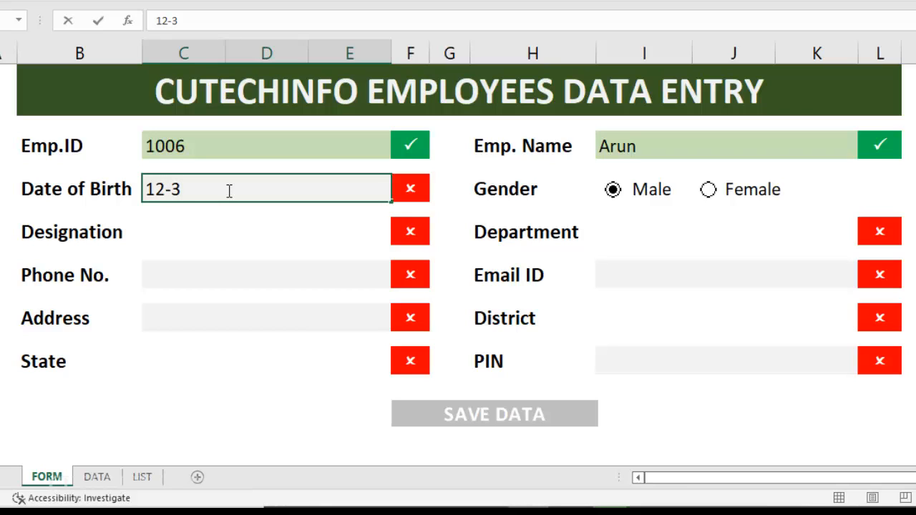
{"action": "type", "text": "-2000"}
{"action": "key", "text": "Return"}
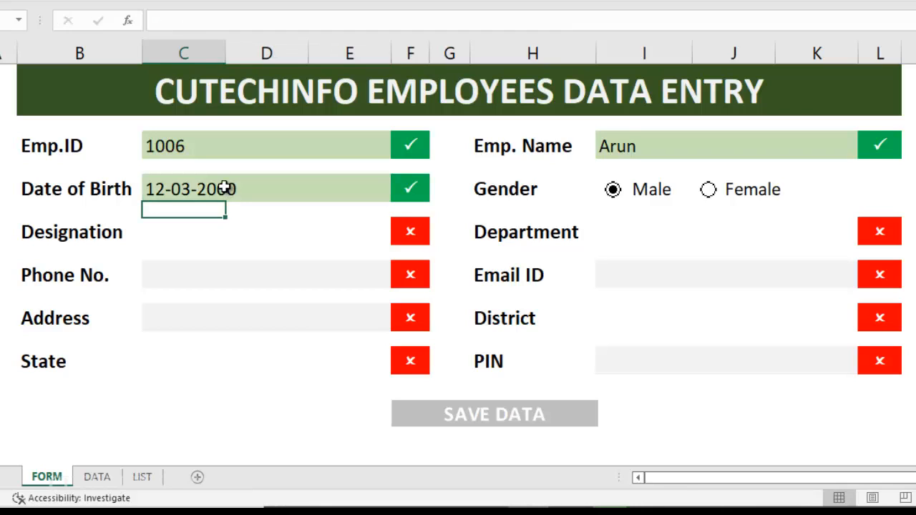
Set the employee's designation to Accountant and the department to Accounting
{"action": "left_click", "coordinate": [179, 249]}
{"action": "left_click", "coordinate": [185, 235]}
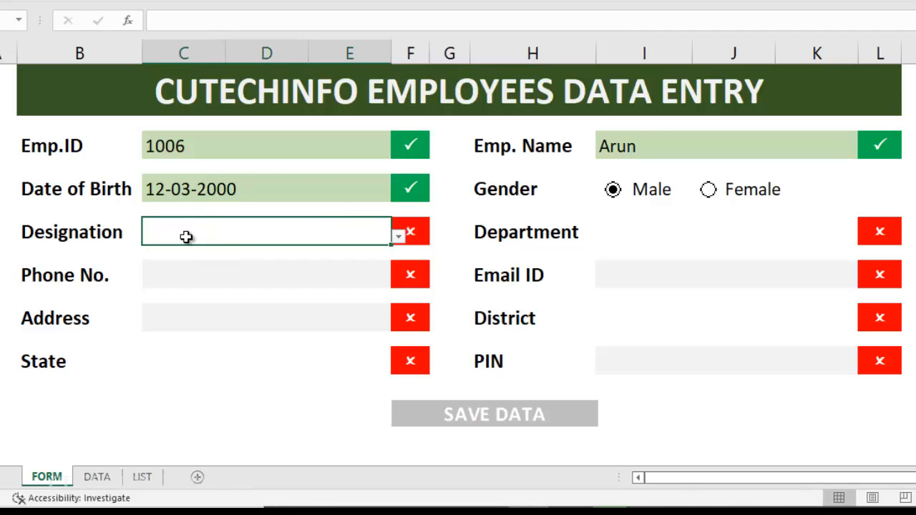
{"action": "left_click", "coordinate": [398, 239]}
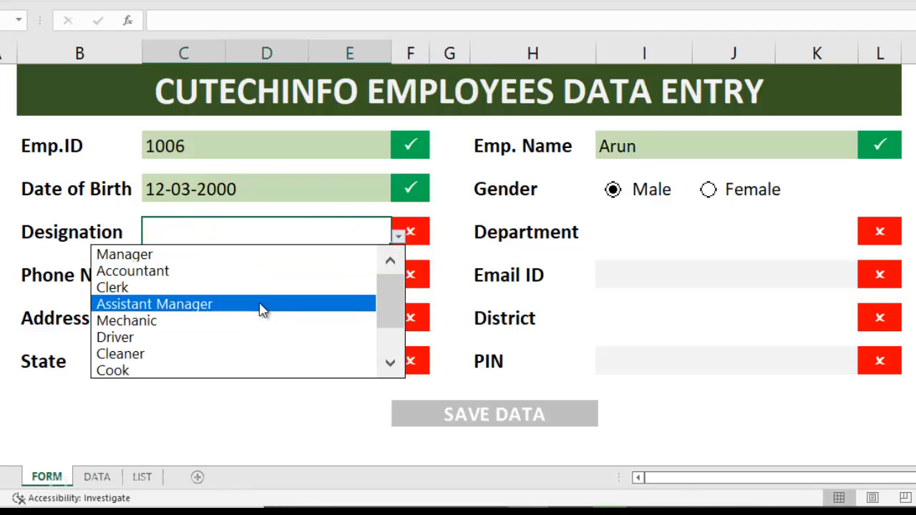
{"action": "left_click", "coordinate": [273, 272]}
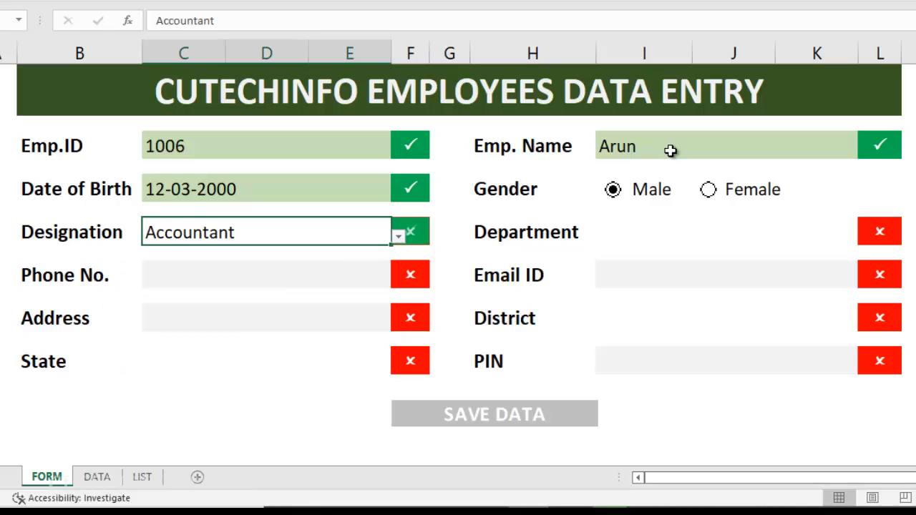
{"action": "left_click", "coordinate": [654, 244]}
{"action": "left_click", "coordinate": [864, 237]}
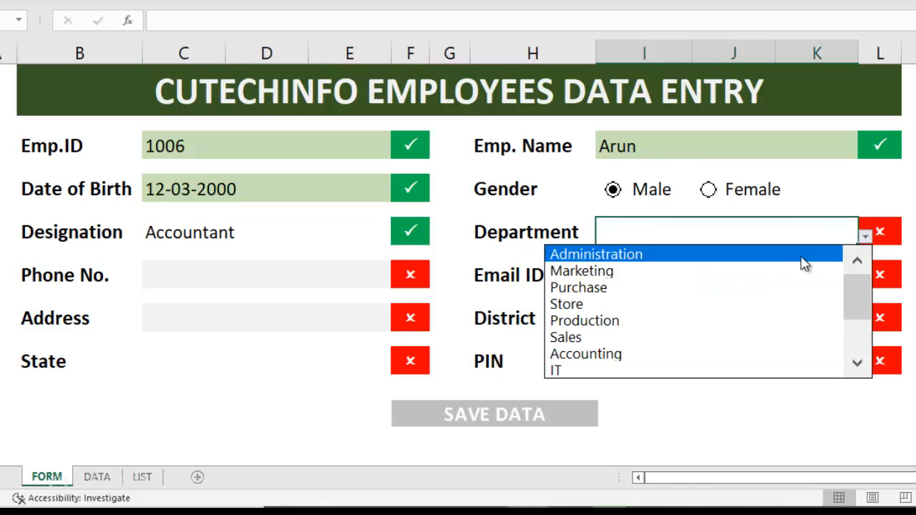
{"action": "left_click", "coordinate": [599, 352]}
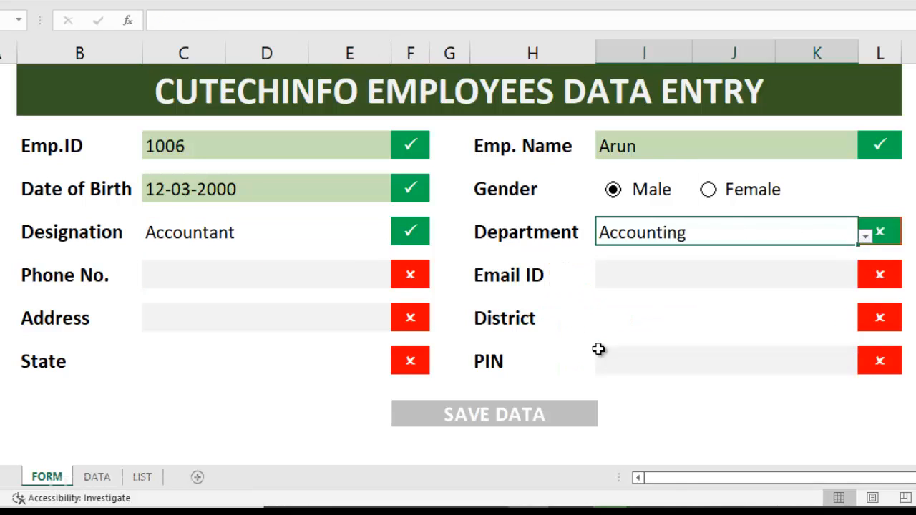
Enter the employee's phone number in the Phone No. field
{"action": "left_click", "coordinate": [245, 285]}
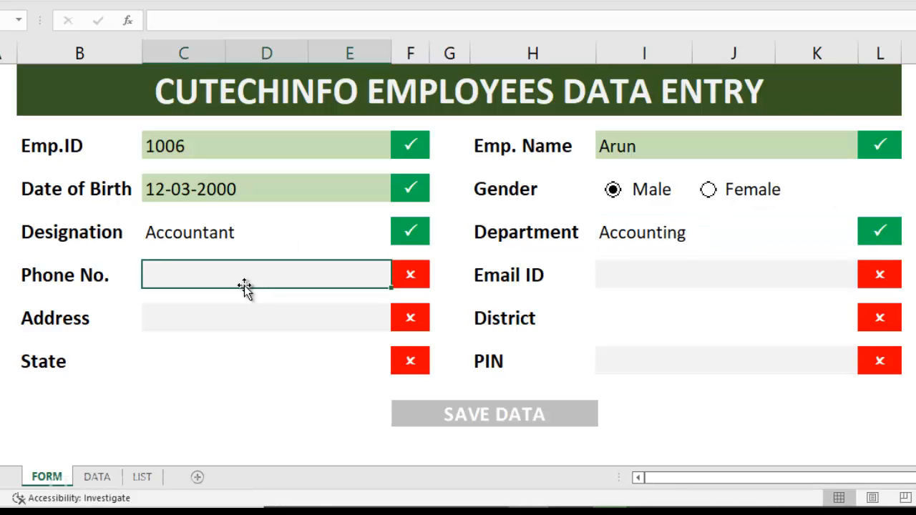
{"action": "type", "text": "8776"}
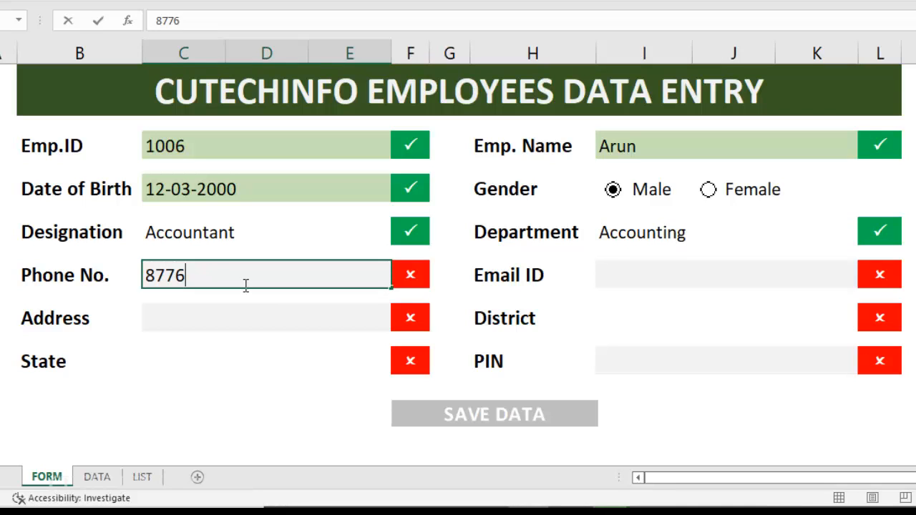
{"action": "type", "text": "xxx777"}
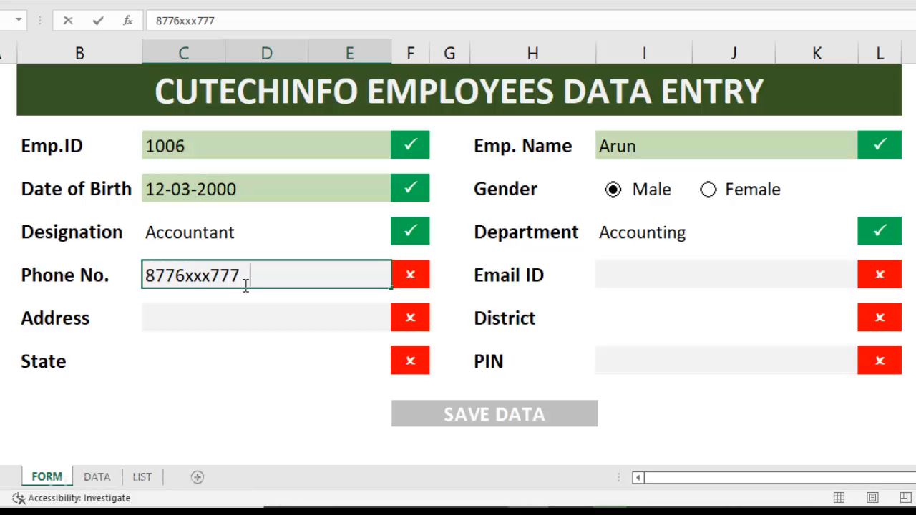
{"action": "type", "text": "7"}
Enter the employee's e-mail address in the Email ID field
{"action": "left_click", "coordinate": [601, 279]}
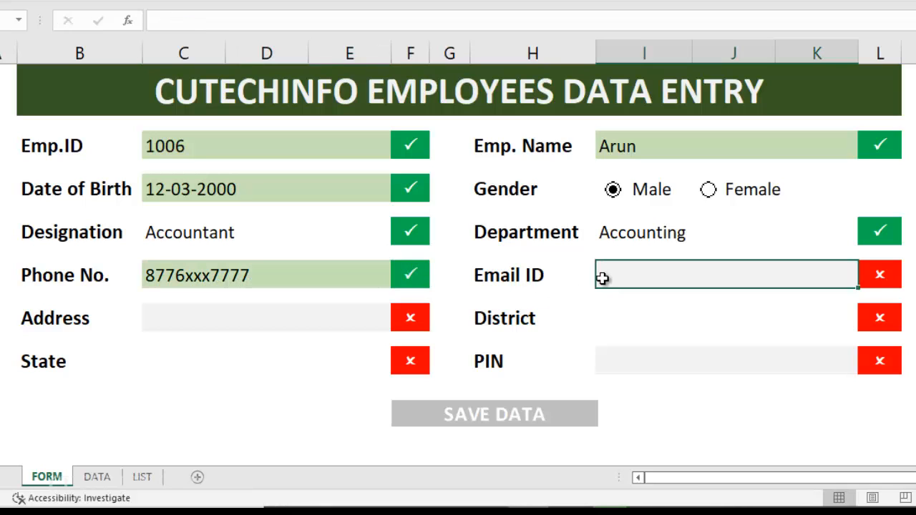
{"action": "left_click", "coordinate": [576, 275]}
{"action": "left_click", "coordinate": [625, 288]}
{"action": "type", "text": "ccccc@"}
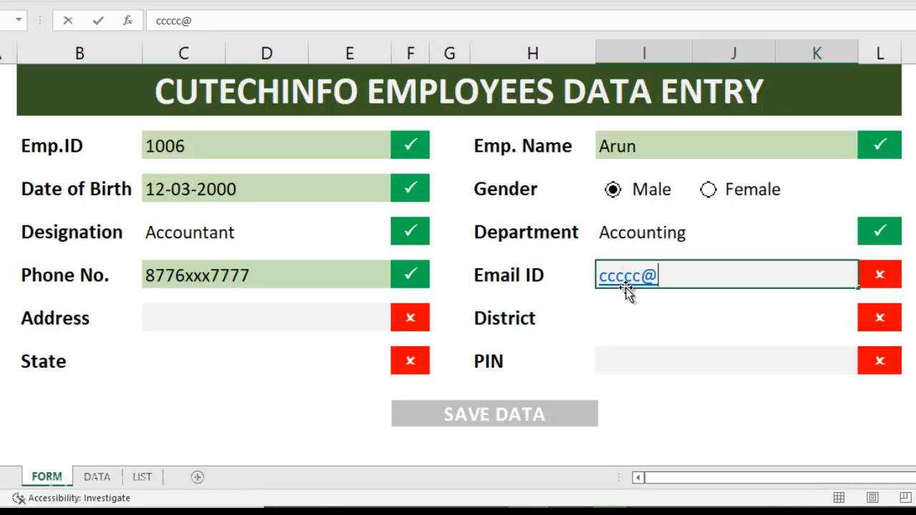
{"action": "type", "text": "gmaill.com"}
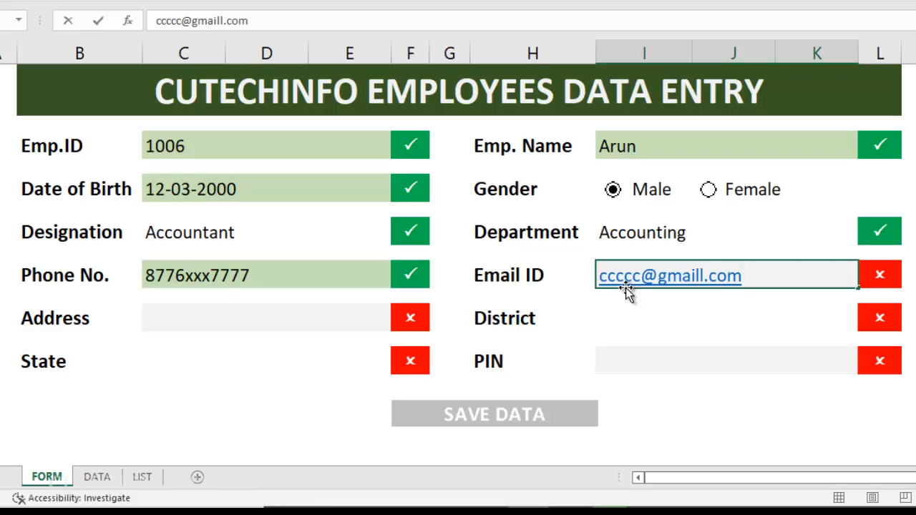
{"action": "key", "text": "Return"}
Enter the employee's street address in the Address field
{"action": "left_click", "coordinate": [261, 332]}
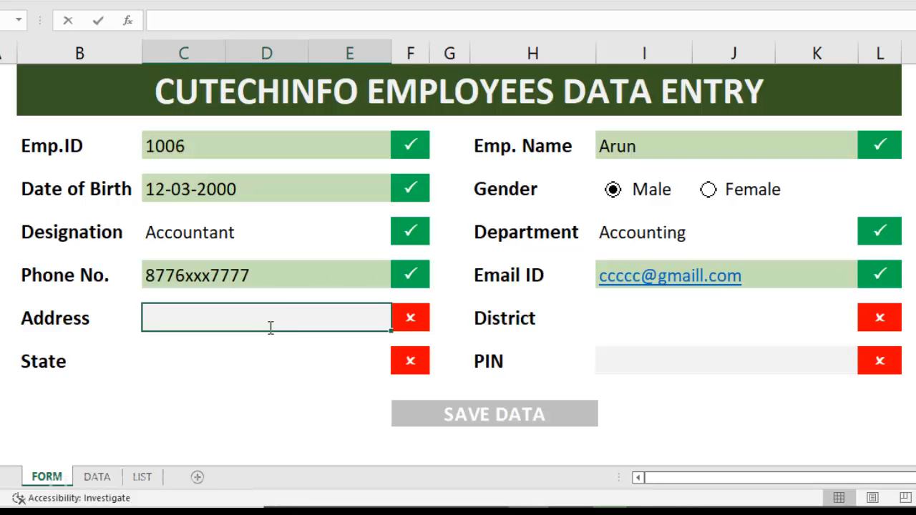
{"action": "type", "text": "RG"}
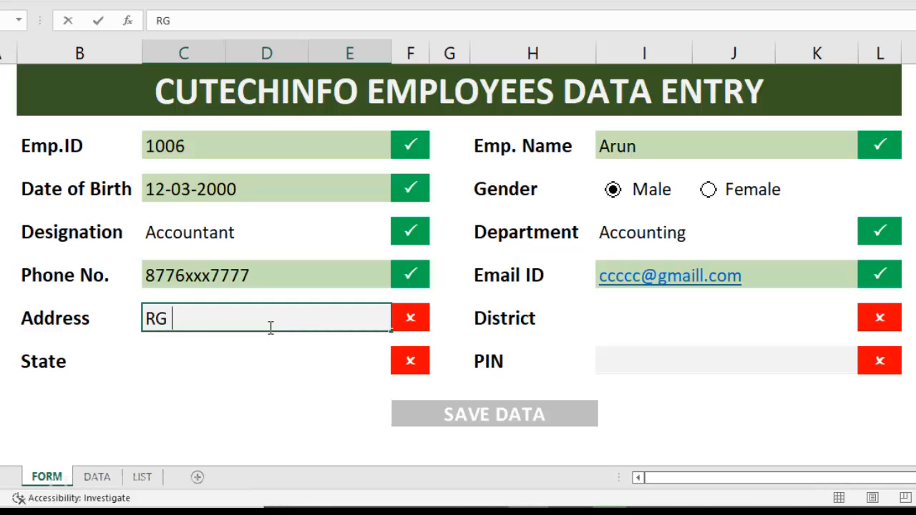
{"action": "type", "text": " Nagar"}
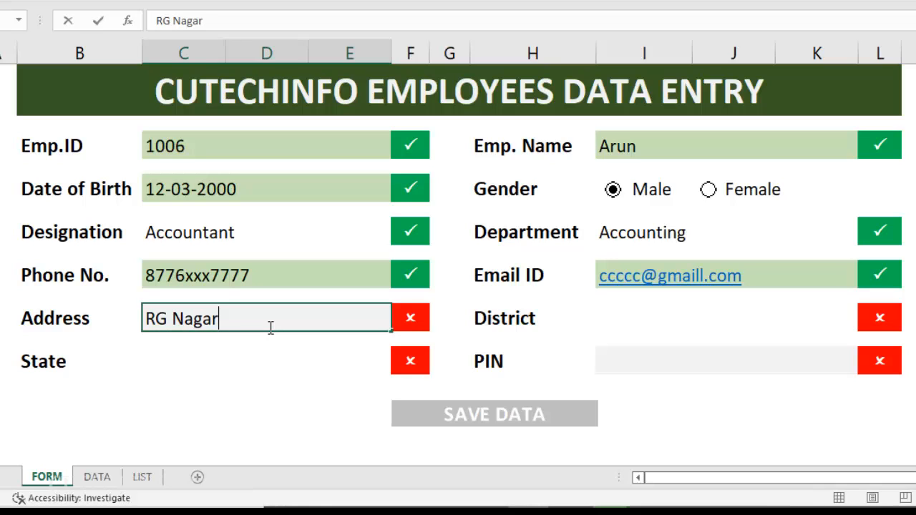
{"action": "key", "text": "Return"}
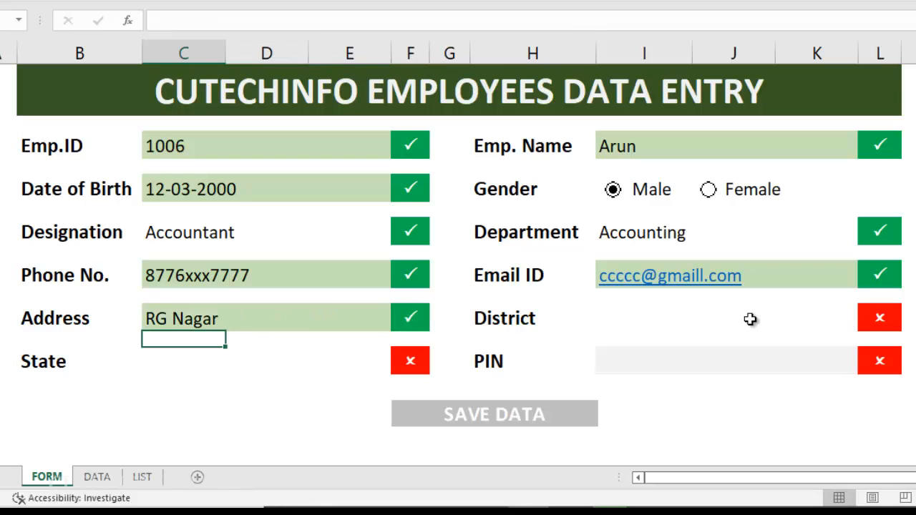
Set the employee's district to Coimbatore and the state to Tamil Nadu
{"action": "left_click", "coordinate": [751, 321]}
{"action": "left_click", "coordinate": [866, 323]}
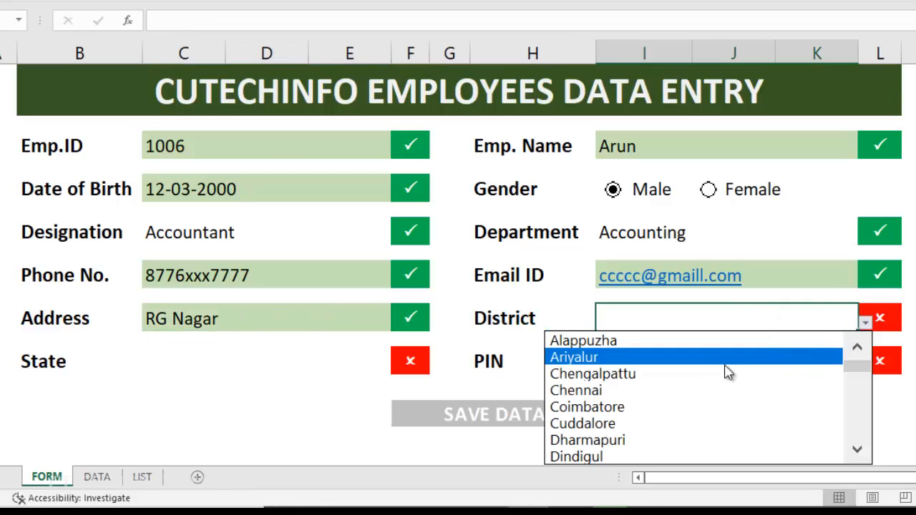
{"action": "left_click", "coordinate": [681, 407]}
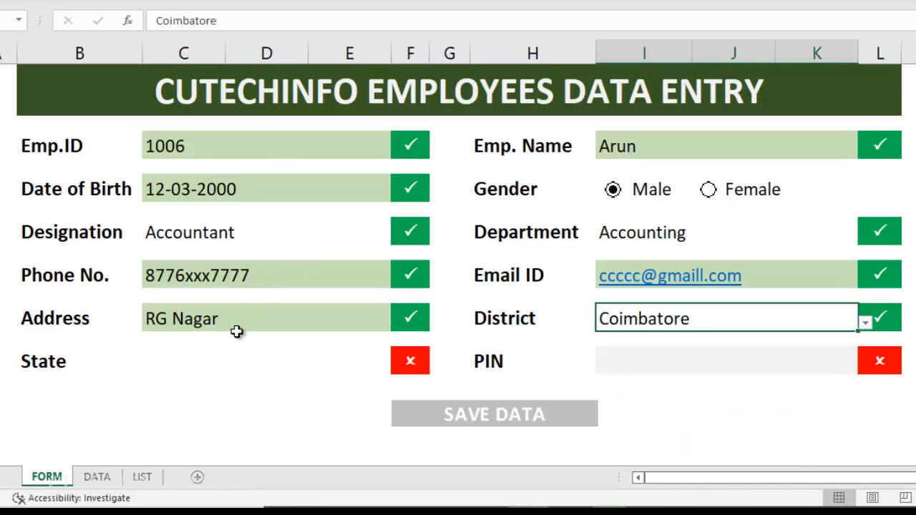
{"action": "left_click", "coordinate": [242, 370]}
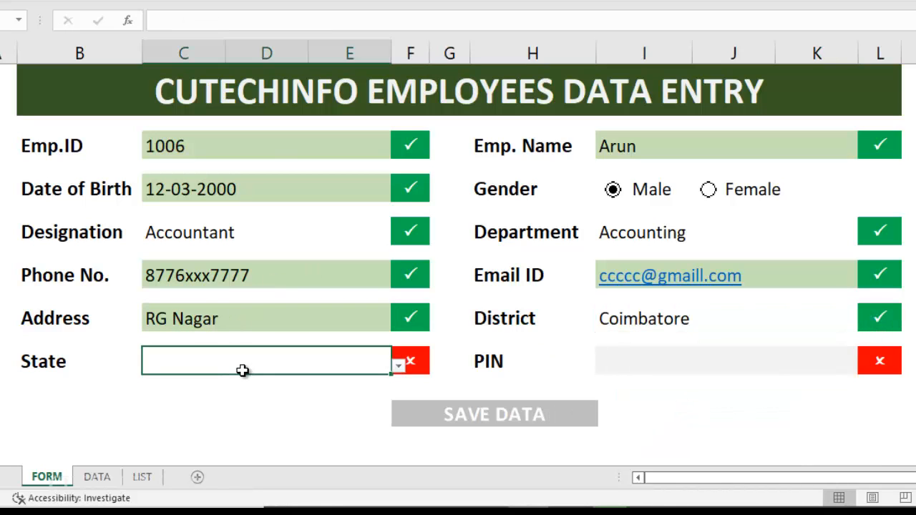
{"action": "left_click", "coordinate": [399, 366]}
{"action": "left_click_drag", "start_coordinate": [390, 252], "coordinate": [389, 344]}
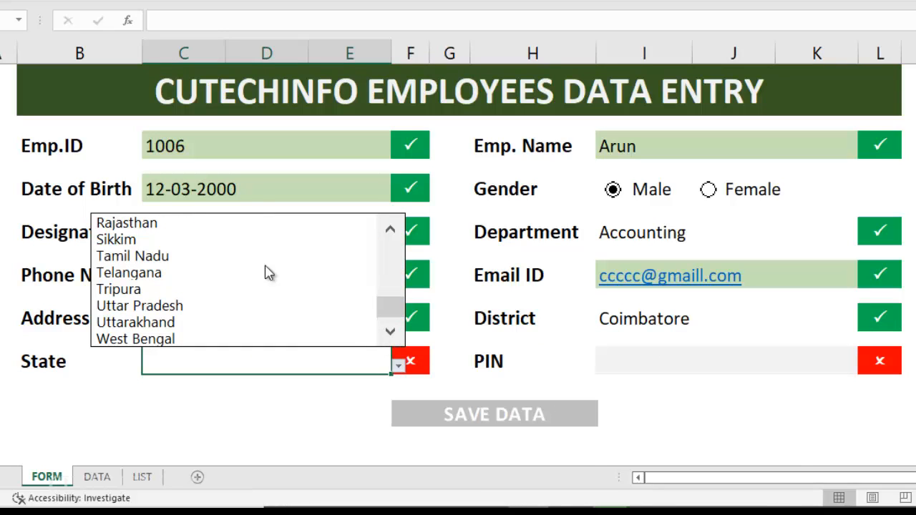
{"action": "left_click", "coordinate": [147, 258]}
Enter the employee's PIN in the PIN field and save the completed record to the DATA sheet
{"action": "left_click", "coordinate": [615, 362]}
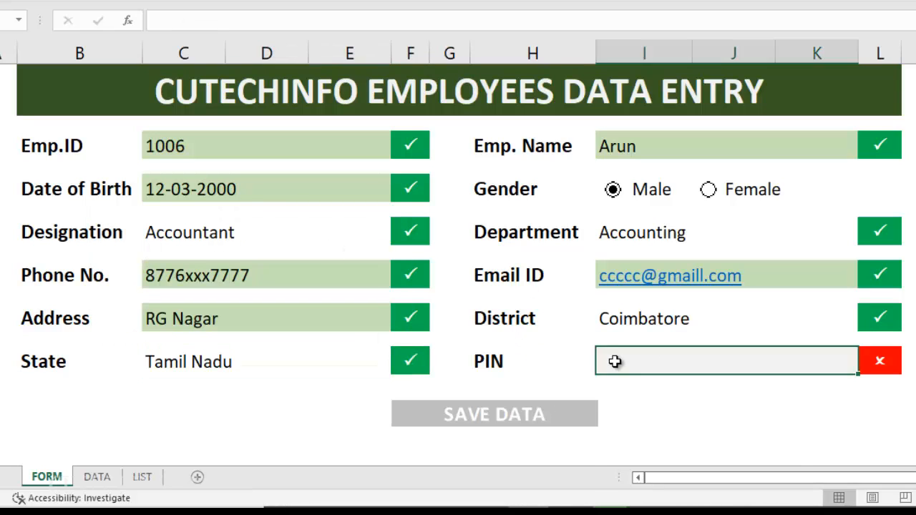
{"action": "type", "text": "345 777"}
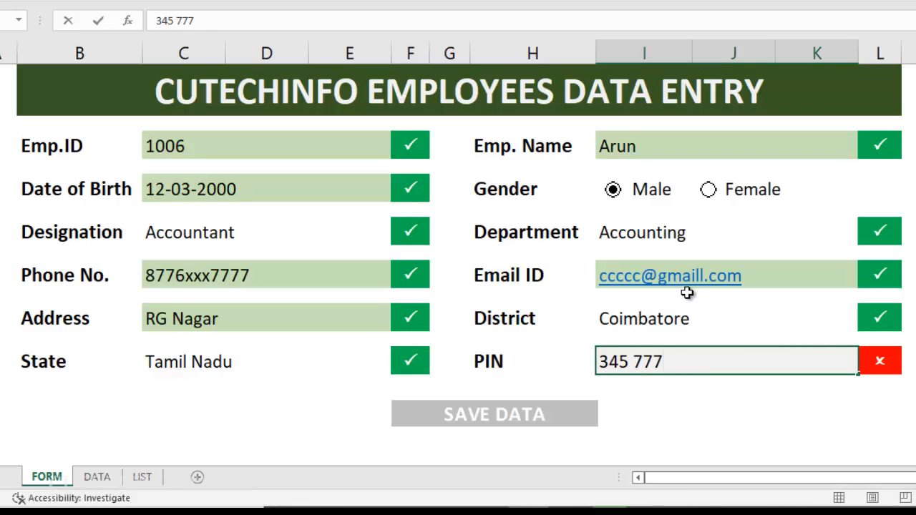
{"action": "key", "text": "Return"}
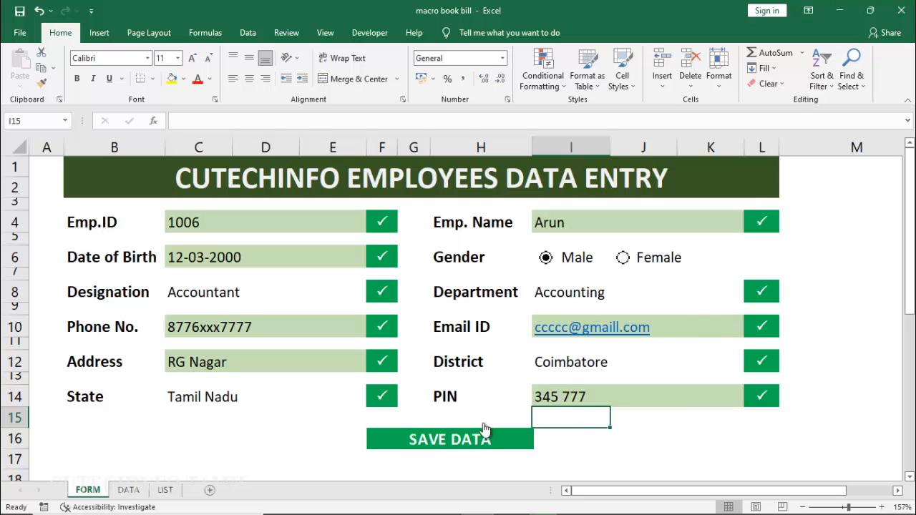
{"action": "left_click", "coordinate": [467, 438]}
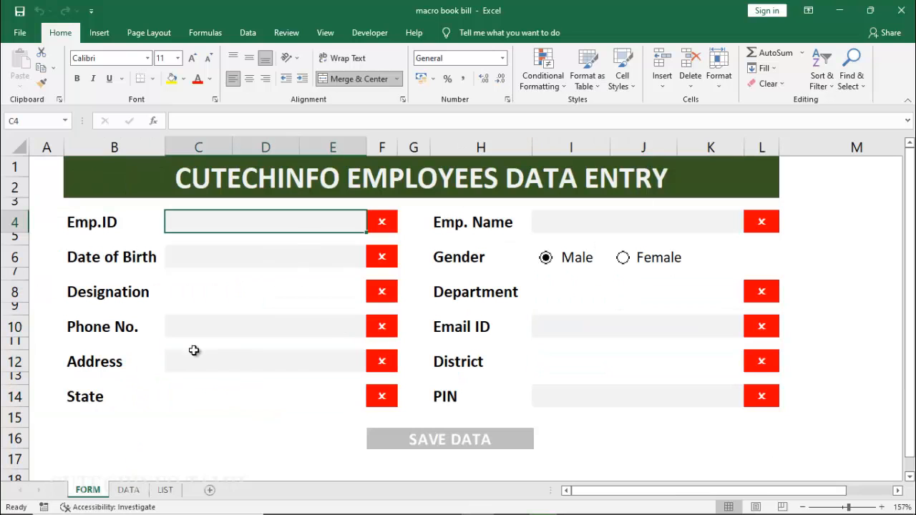
Check the newly saved employee record across all columns of the DATA sheet, and return to the FORM sheet
{"action": "left_click", "coordinate": [128, 490]}
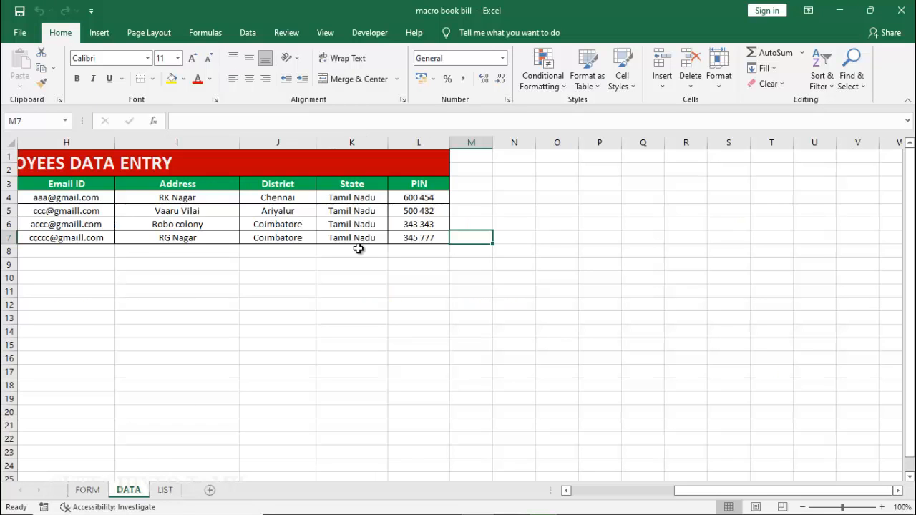
{"action": "left_click_drag", "start_coordinate": [749, 490], "coordinate": [591, 490]}
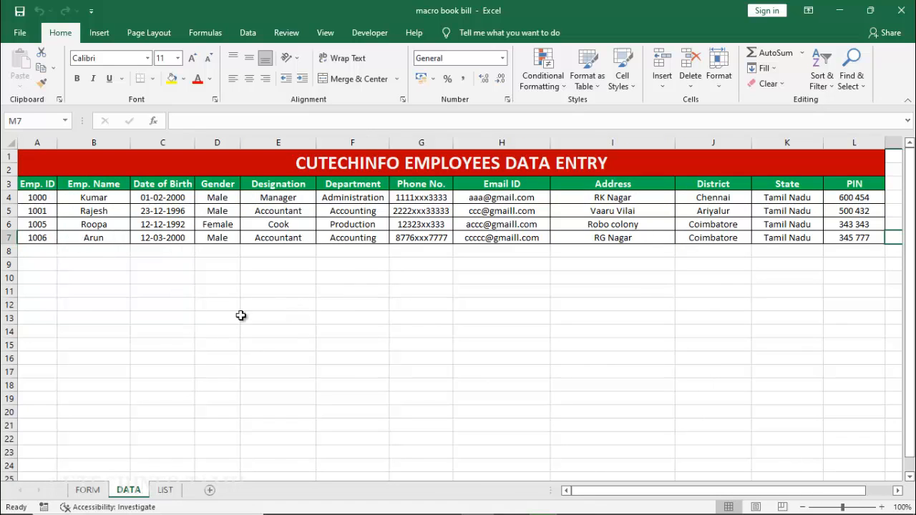
{"action": "left_click", "coordinate": [87, 491]}
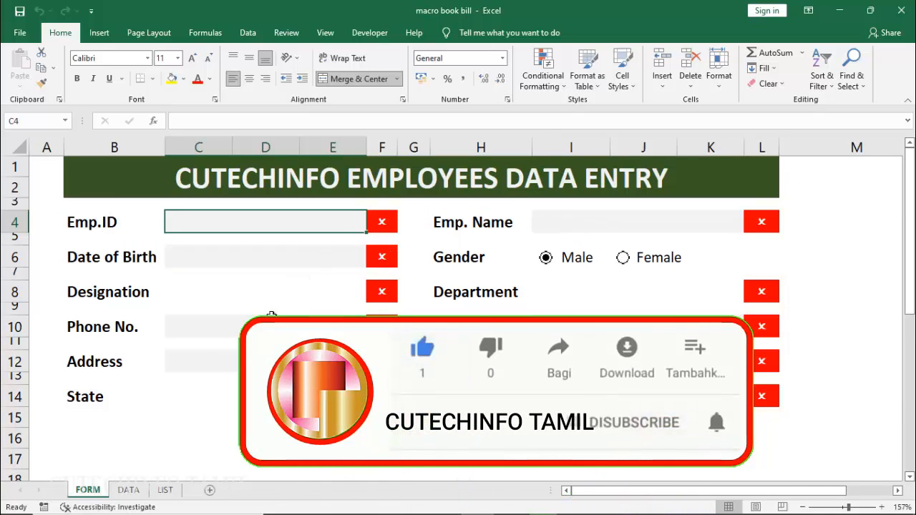
{"action": "left_click", "coordinate": [187, 397]}
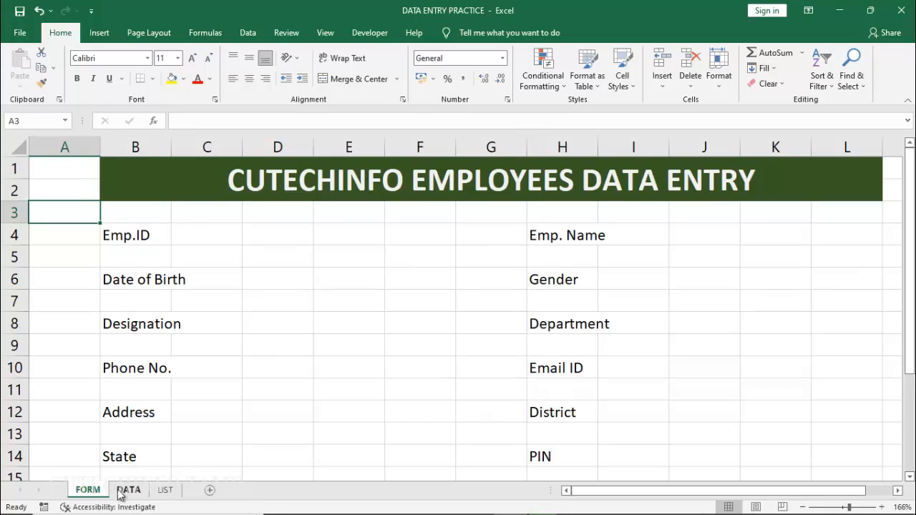
Review the DATA and LIST sheets of the DATA ENTRY PRACTICE workbook and return to its FORM sheet
{"action": "left_click", "coordinate": [147, 491]}
{"action": "left_click", "coordinate": [164, 491]}
{"action": "left_click", "coordinate": [89, 491]}
{"action": "right_click", "coordinate": [95, 494]}
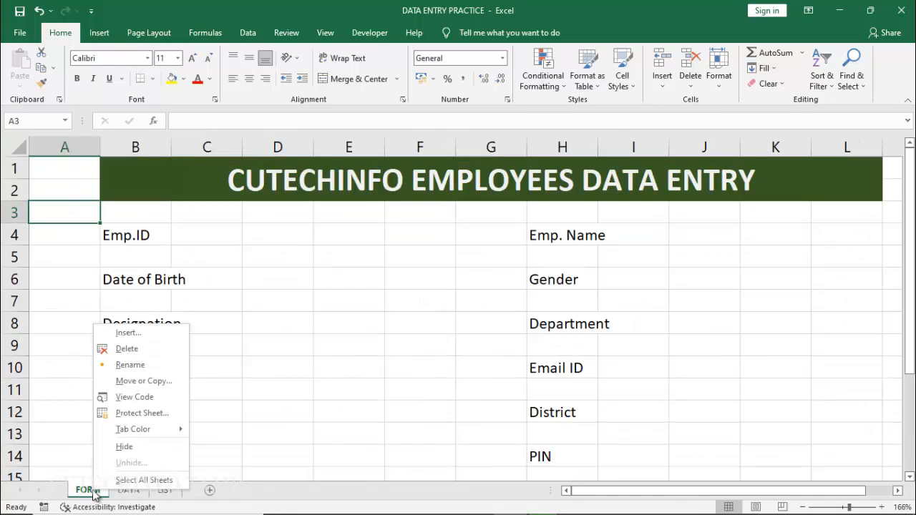
{"action": "left_click", "coordinate": [130, 492]}
{"action": "left_click", "coordinate": [131, 492]}
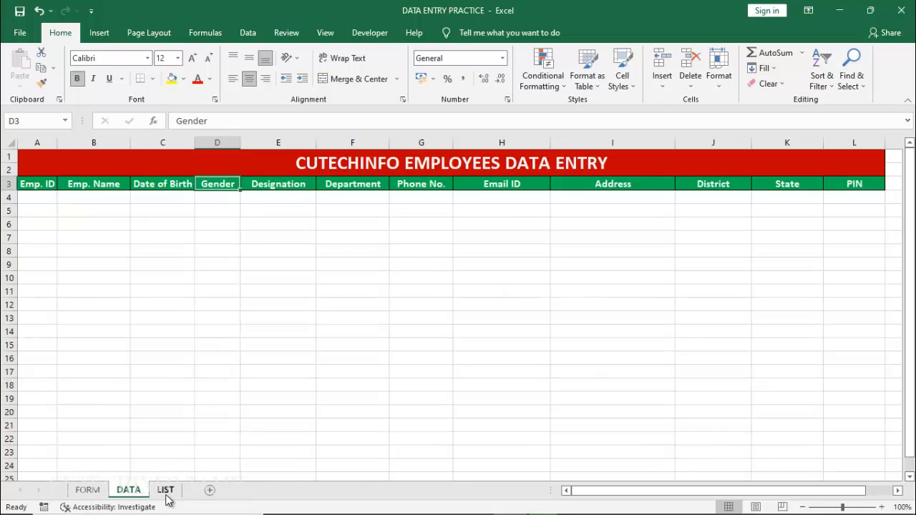
{"action": "left_click", "coordinate": [166, 494]}
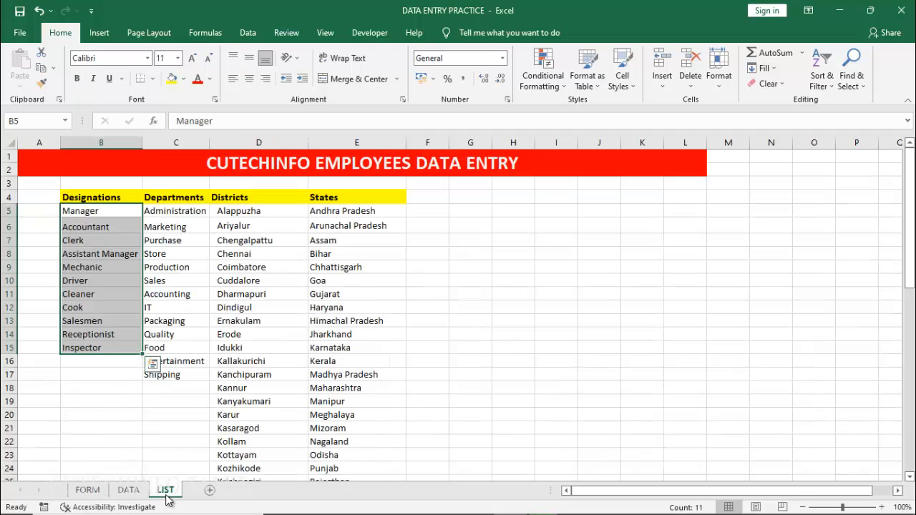
{"action": "left_click", "coordinate": [88, 492]}
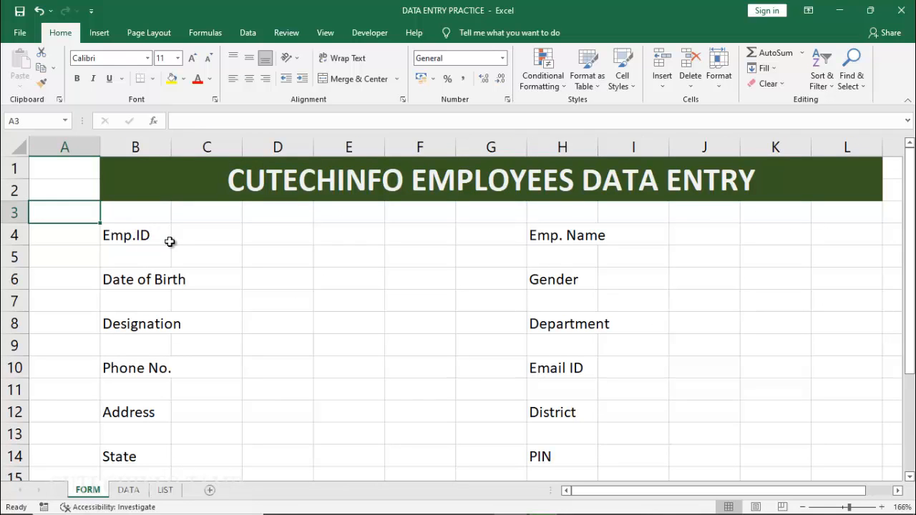
Examine the field labels in columns B and H of the FORM sheet, from Emp.ID through PIN, and the blank rows between them
{"action": "left_click", "coordinate": [128, 238]}
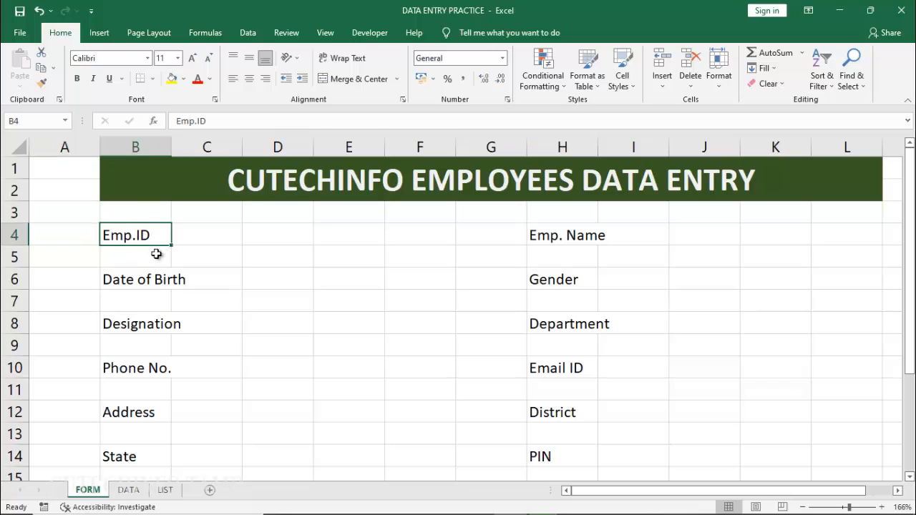
{"action": "left_click", "coordinate": [137, 258]}
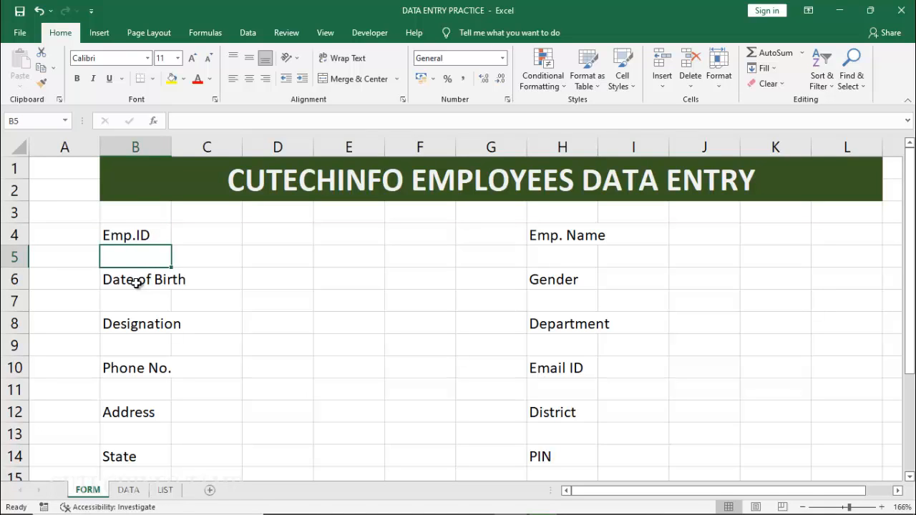
{"action": "left_click", "coordinate": [137, 281]}
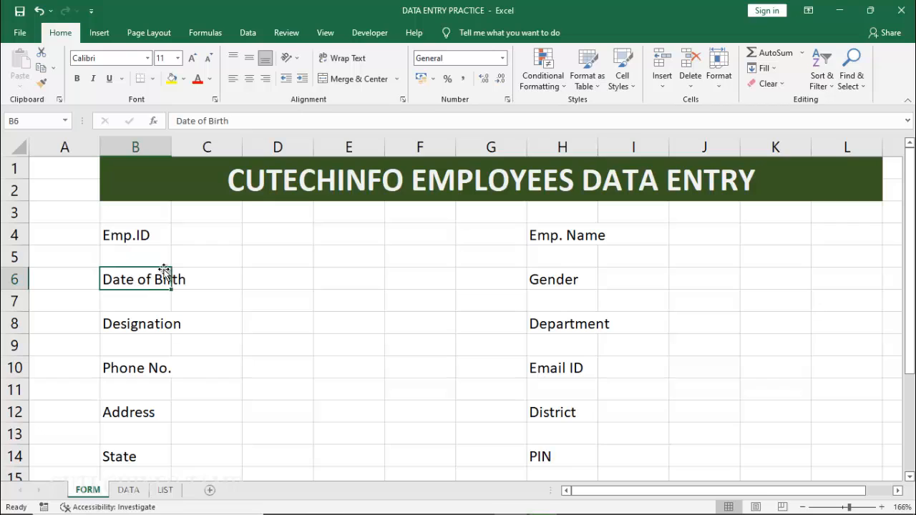
{"action": "left_click", "coordinate": [141, 326]}
{"action": "left_click", "coordinate": [145, 372]}
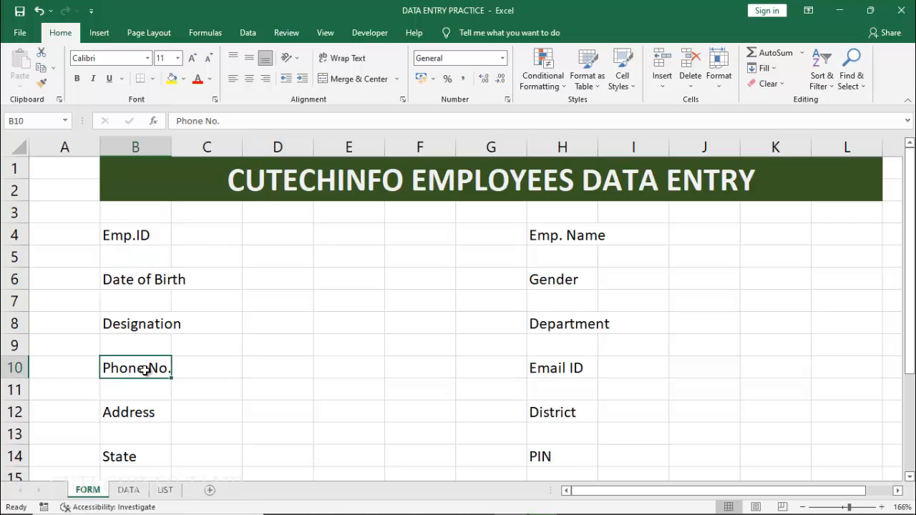
{"action": "left_click", "coordinate": [159, 414]}
{"action": "left_click", "coordinate": [130, 464]}
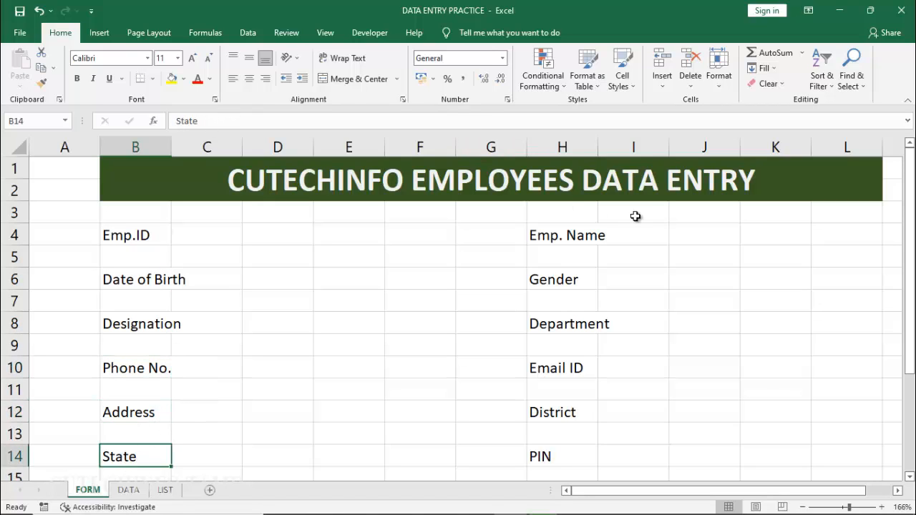
{"action": "left_click", "coordinate": [575, 242]}
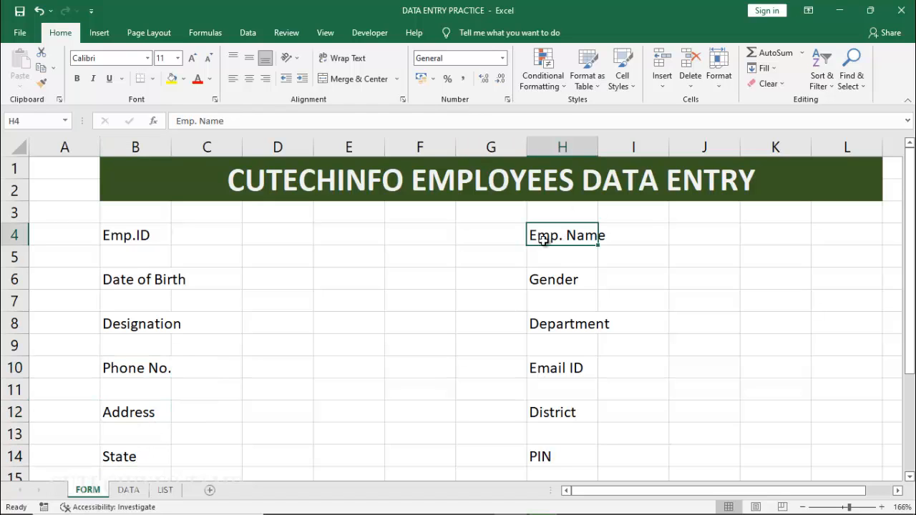
{"action": "left_click", "coordinate": [564, 260]}
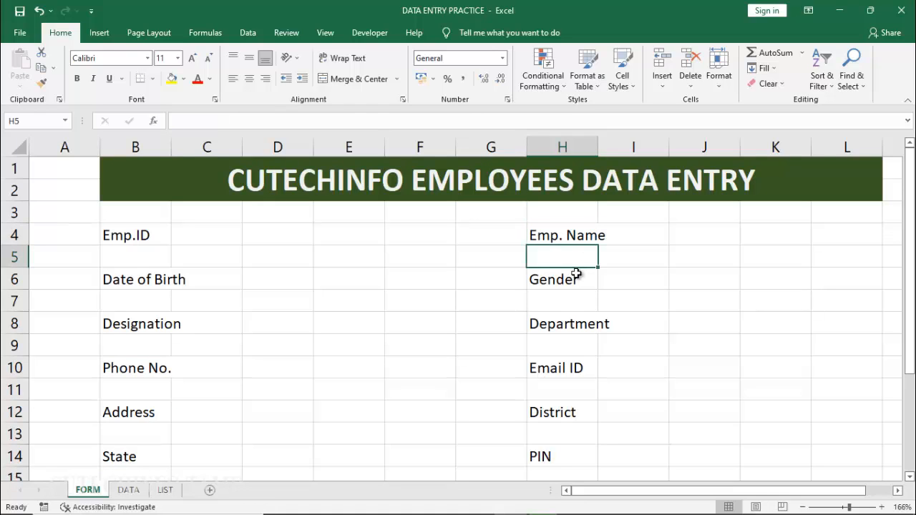
{"action": "left_click", "coordinate": [562, 279]}
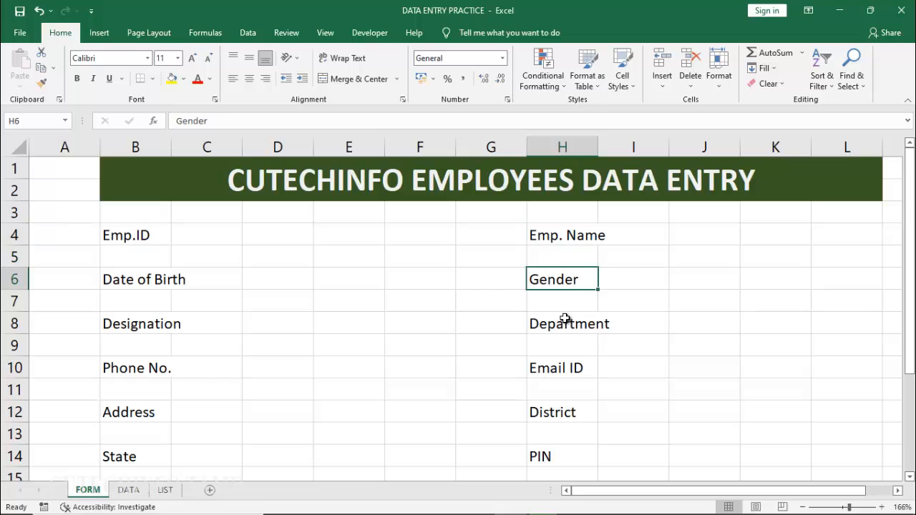
{"action": "left_click", "coordinate": [568, 297]}
{"action": "left_click", "coordinate": [567, 325]}
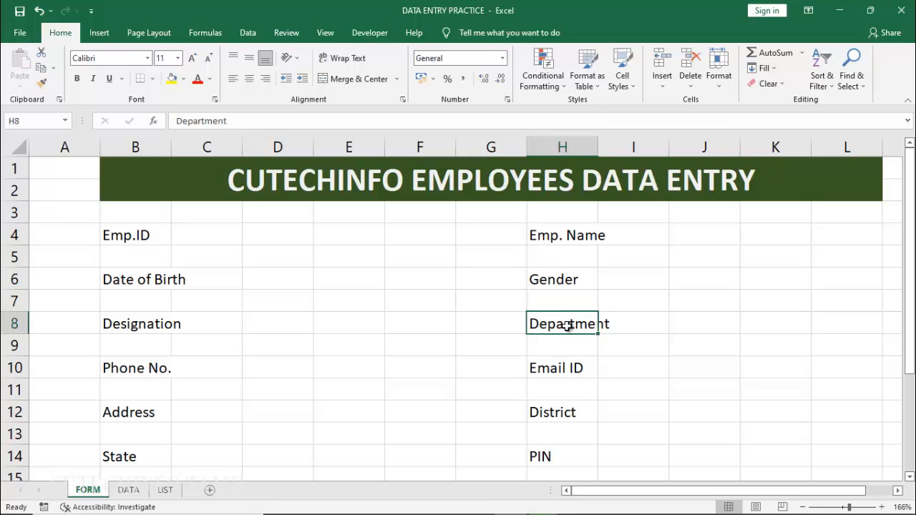
{"action": "left_click", "coordinate": [549, 371]}
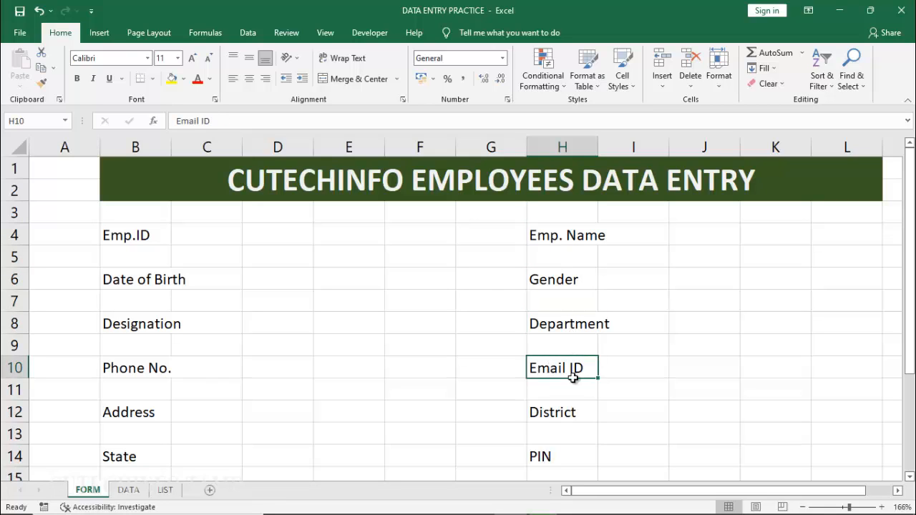
{"action": "left_click", "coordinate": [569, 414]}
{"action": "left_click", "coordinate": [551, 458]}
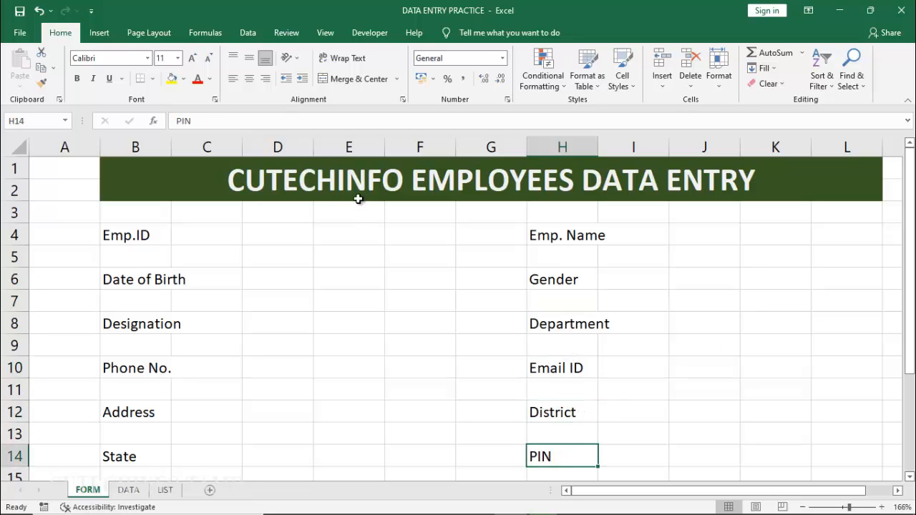
Compare the upper form labels, Emp.ID to Designation and Emp. Name to Department, and inspect the blank entry cells beside them in row 4
{"action": "left_click", "coordinate": [122, 234]}
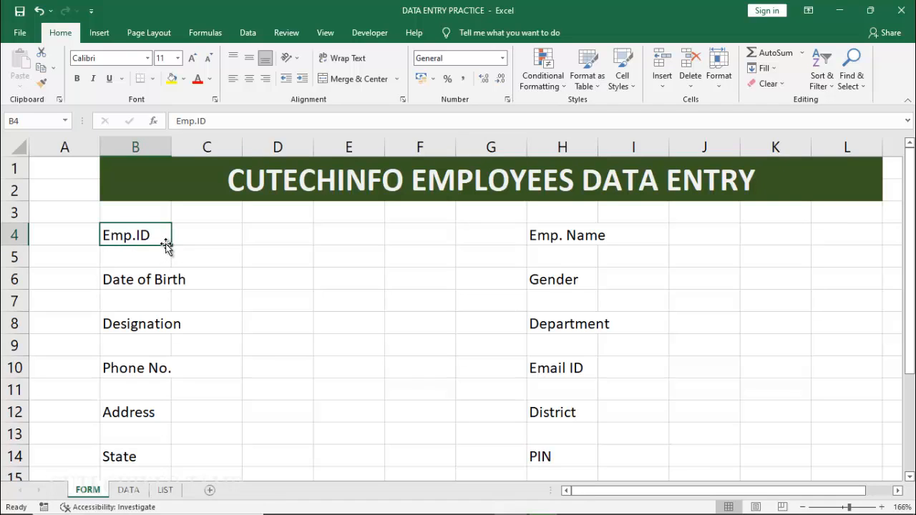
{"action": "left_click", "coordinate": [130, 322]}
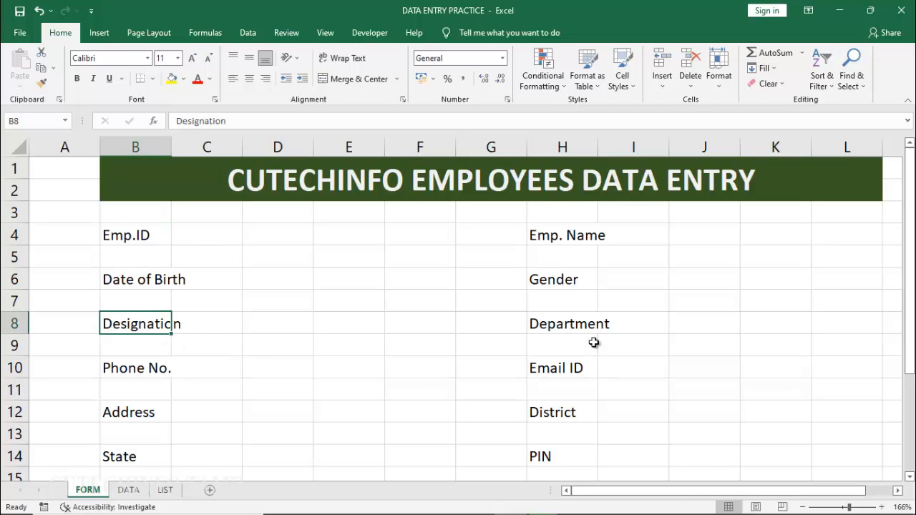
{"action": "left_click", "coordinate": [580, 324]}
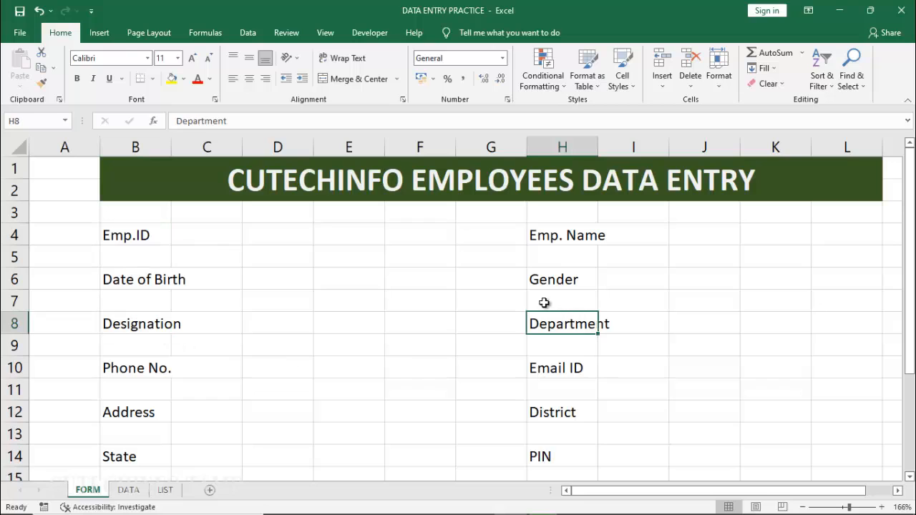
{"action": "left_click", "coordinate": [334, 253]}
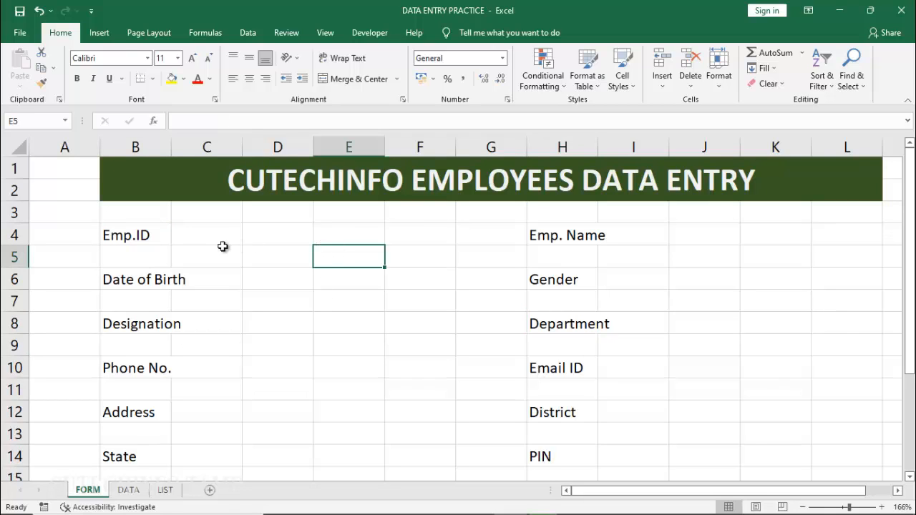
{"action": "left_click", "coordinate": [155, 323]}
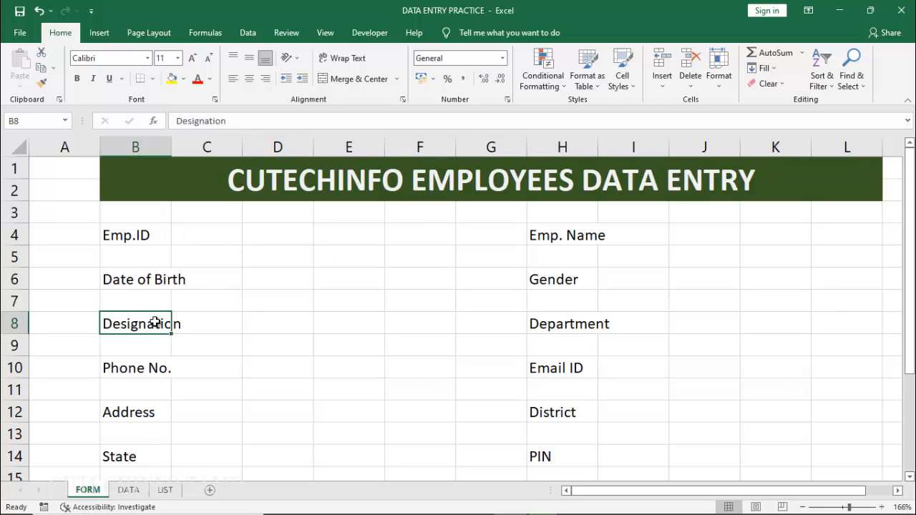
{"action": "left_click", "coordinate": [158, 278]}
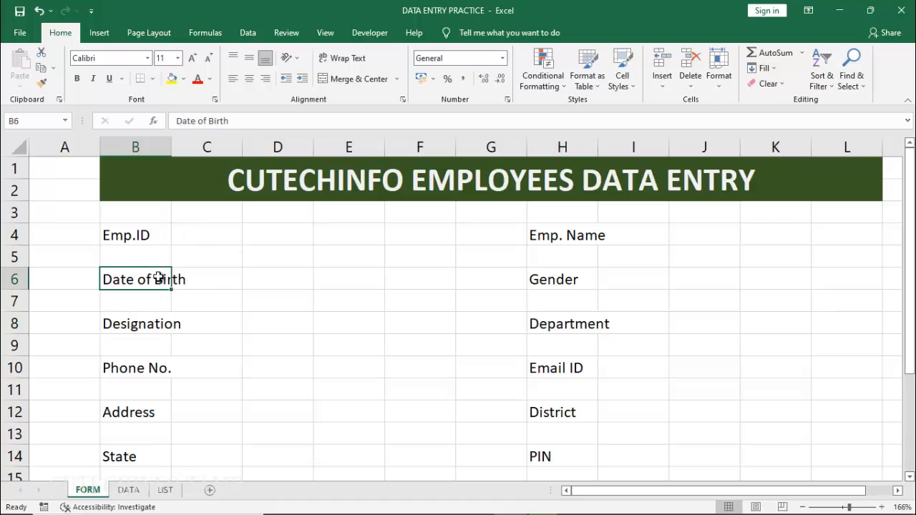
{"action": "left_click", "coordinate": [142, 233]}
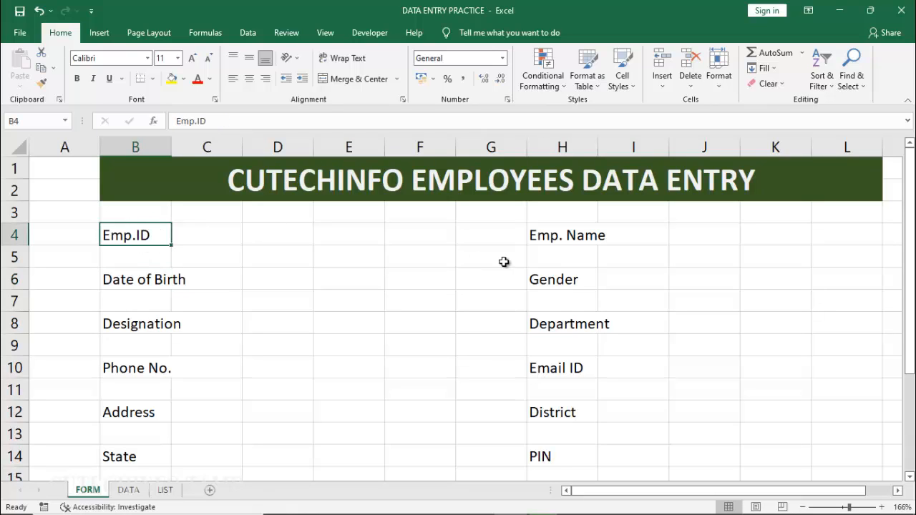
{"action": "left_click", "coordinate": [569, 238]}
{"action": "left_click", "coordinate": [557, 278]}
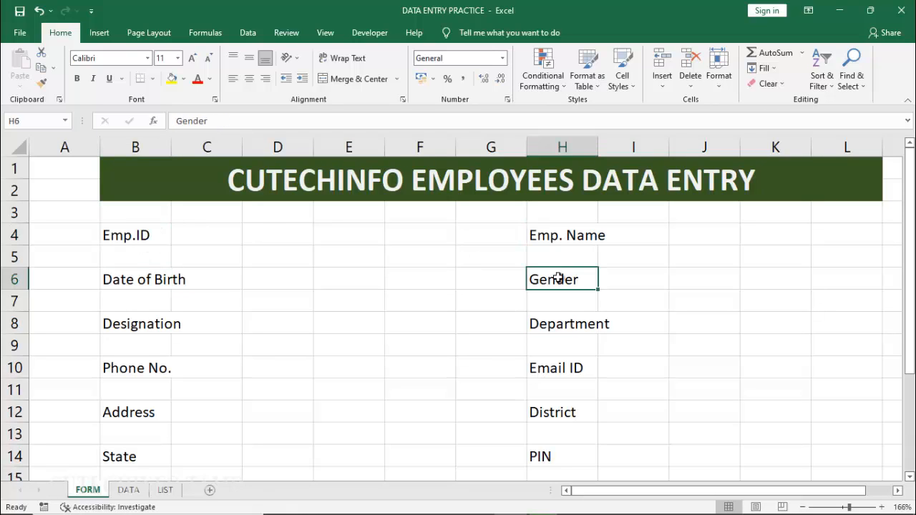
{"action": "left_click", "coordinate": [554, 325]}
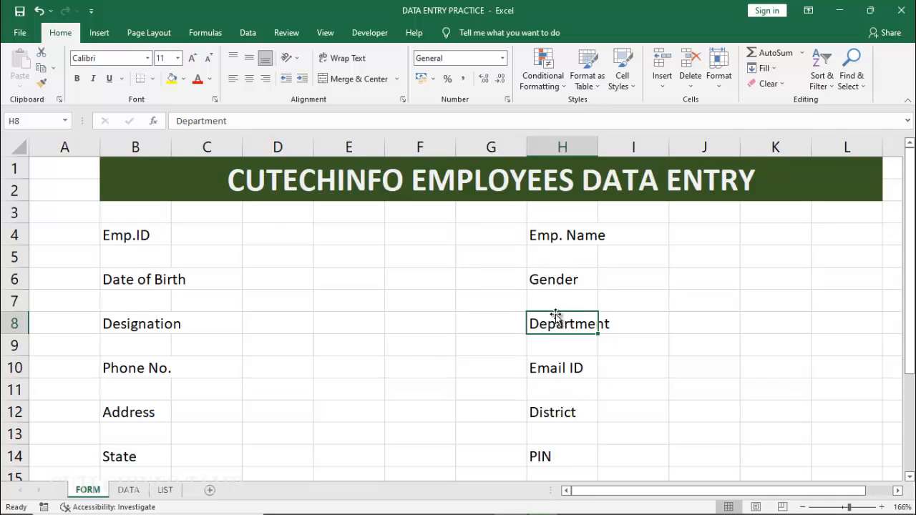
{"action": "left_click", "coordinate": [151, 330]}
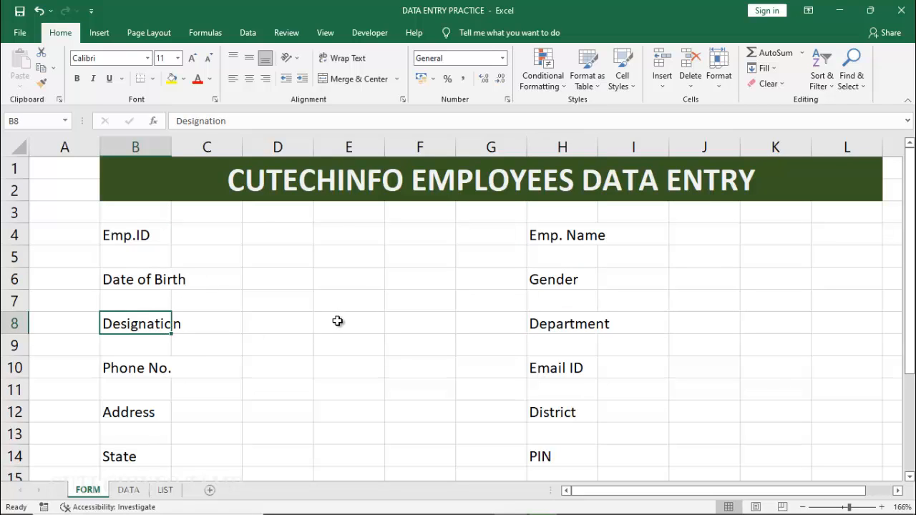
{"action": "left_click", "coordinate": [343, 240]}
{"action": "left_click", "coordinate": [292, 231]}
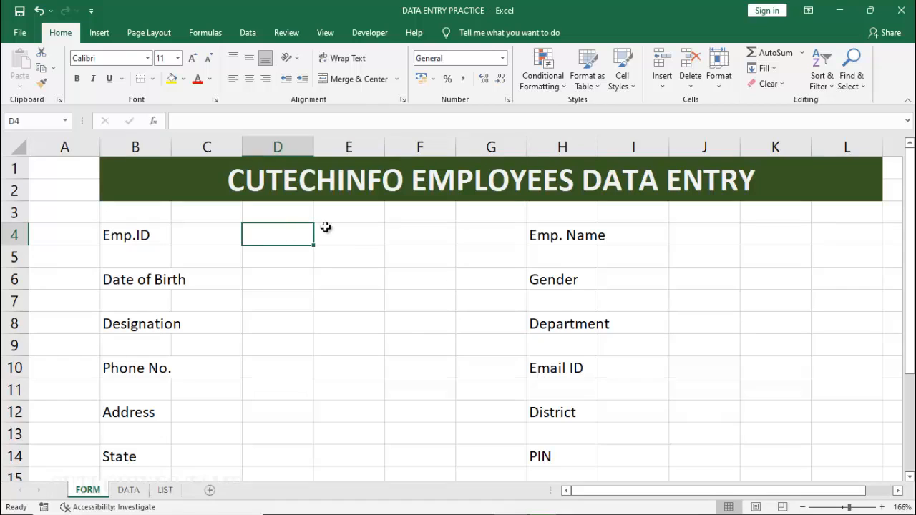
{"action": "left_click", "coordinate": [352, 237]}
{"action": "left_click", "coordinate": [718, 242]}
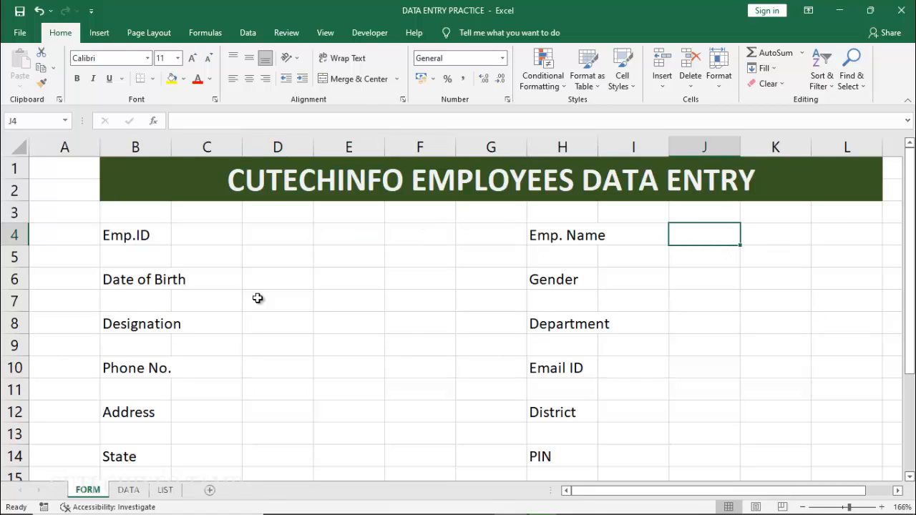
Compare the Emp.ID, Emp. Name, Date of Birth and Gender labels on the FORM sheet with the DATA sheet's column headers
{"action": "left_click", "coordinate": [136, 494]}
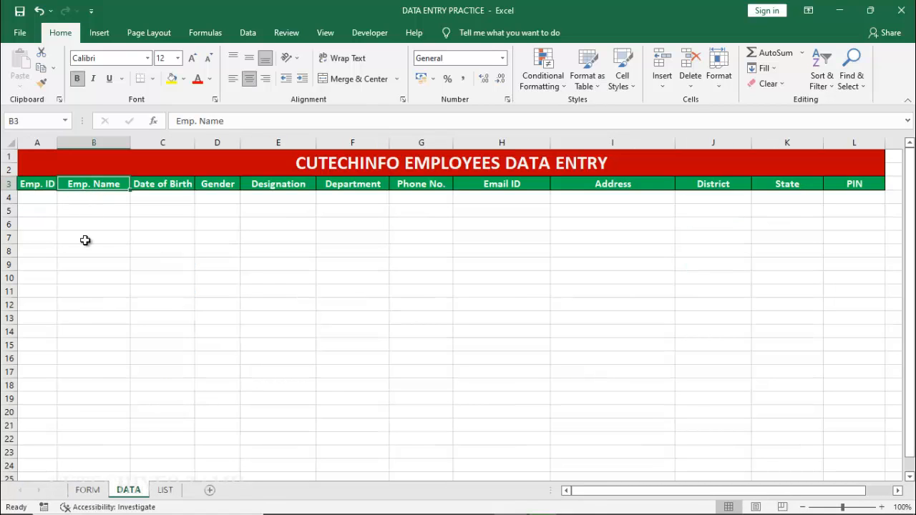
{"action": "left_click", "coordinate": [89, 491]}
{"action": "left_click", "coordinate": [136, 236]}
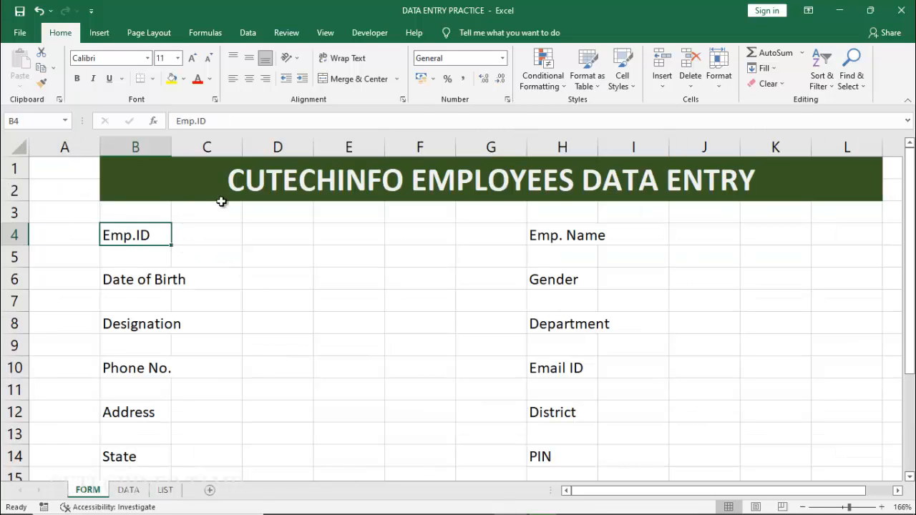
{"action": "left_click", "coordinate": [556, 236]}
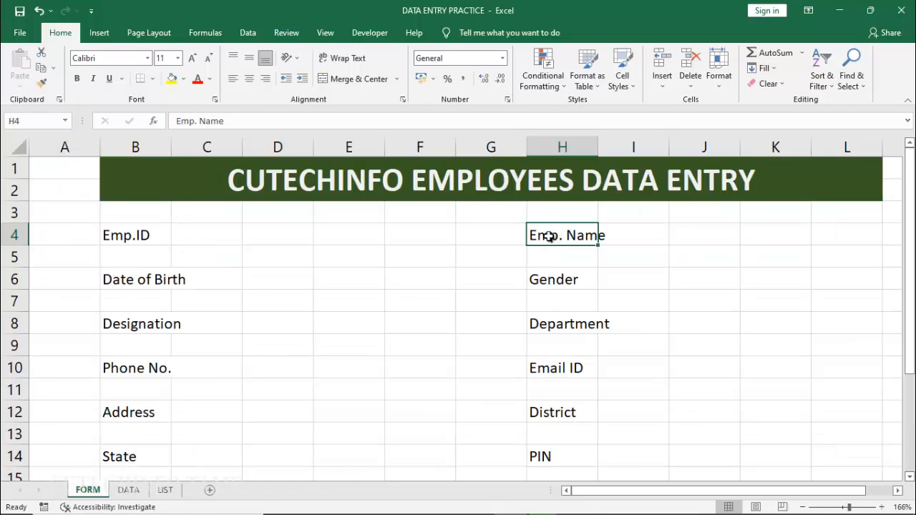
{"action": "left_click", "coordinate": [164, 279]}
{"action": "left_click", "coordinate": [557, 281]}
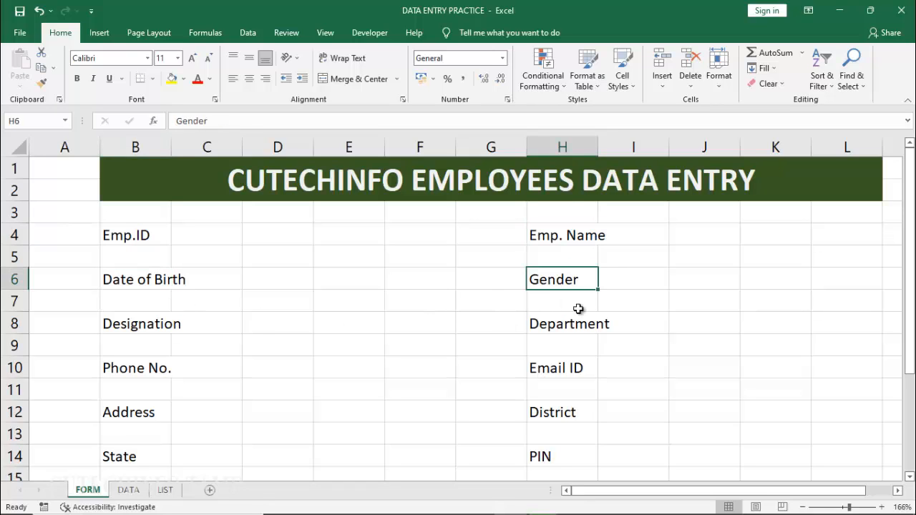
{"action": "left_click", "coordinate": [128, 490]}
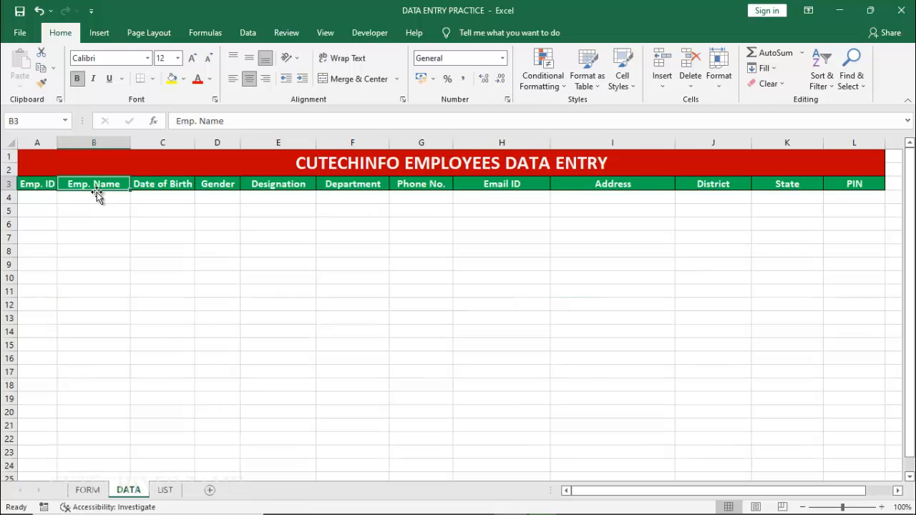
{"action": "left_click", "coordinate": [33, 184]}
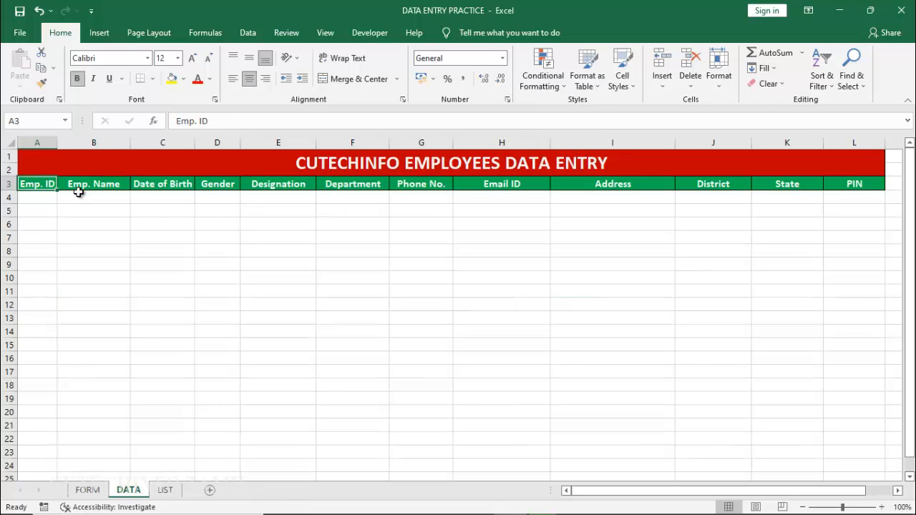
{"action": "left_click", "coordinate": [100, 186]}
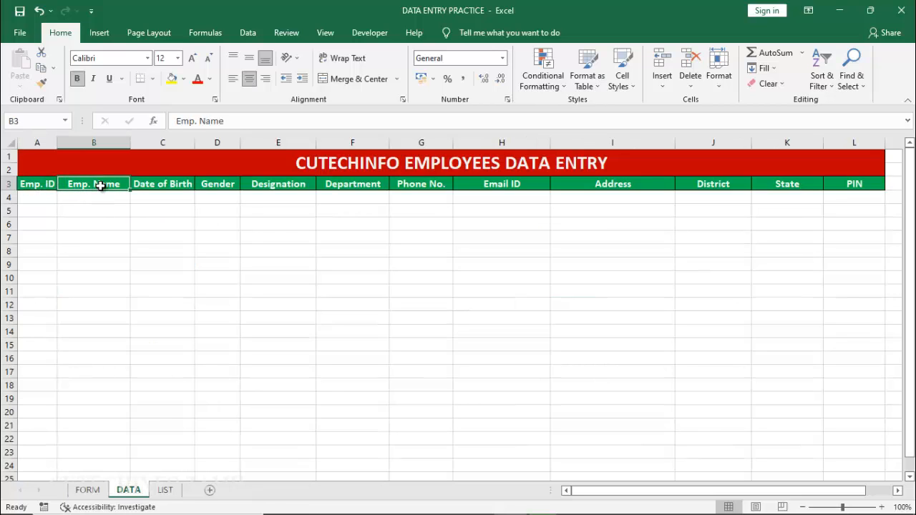
{"action": "left_click", "coordinate": [91, 491]}
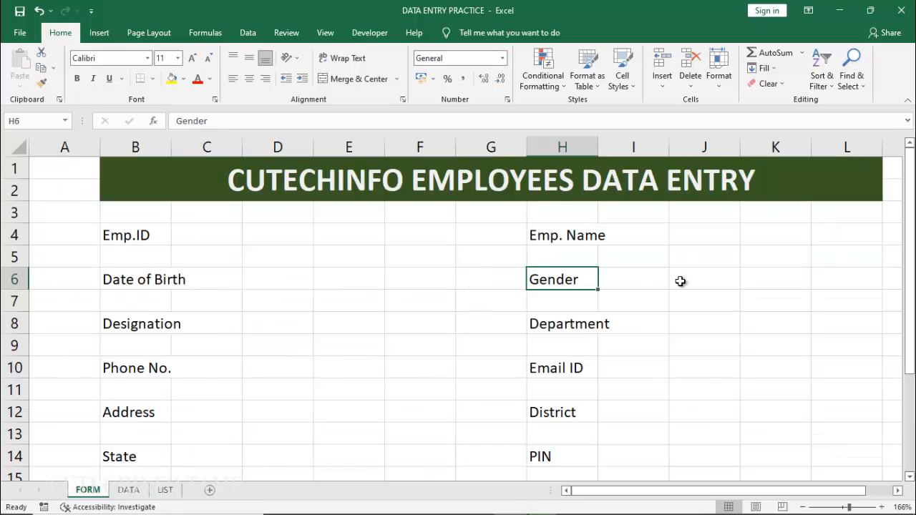
Examine the DATA sheet's row 3 headers from Date of Birth through Email ID
{"action": "left_click", "coordinate": [129, 490]}
{"action": "left_click", "coordinate": [176, 184]}
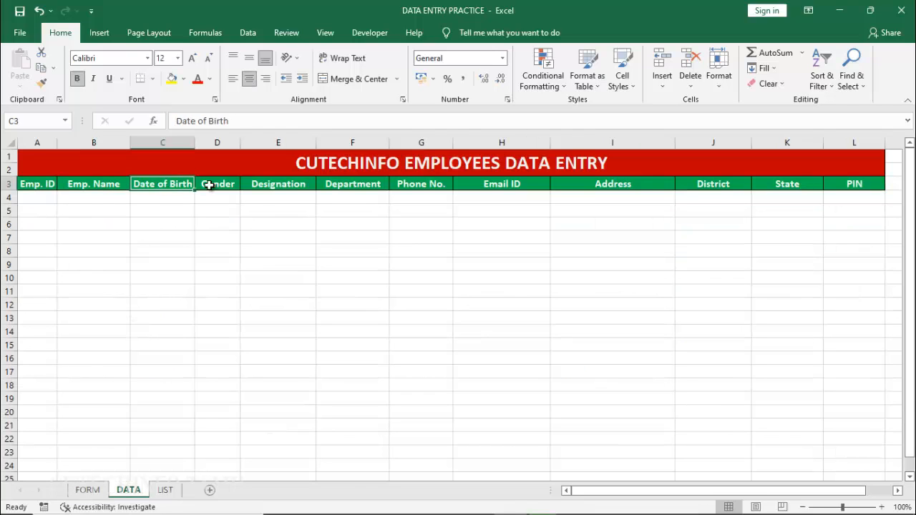
{"action": "left_click", "coordinate": [232, 184]}
{"action": "left_click", "coordinate": [266, 184]}
{"action": "left_click", "coordinate": [348, 184]}
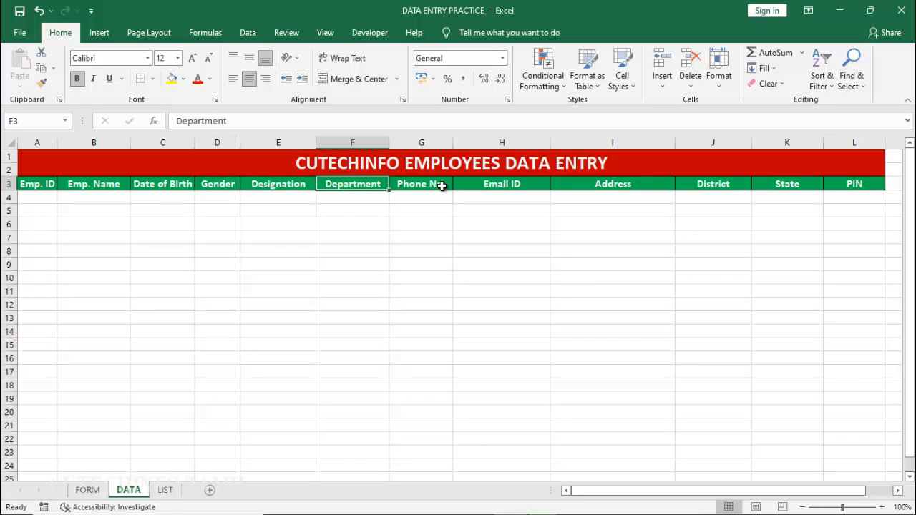
{"action": "left_click", "coordinate": [481, 186]}
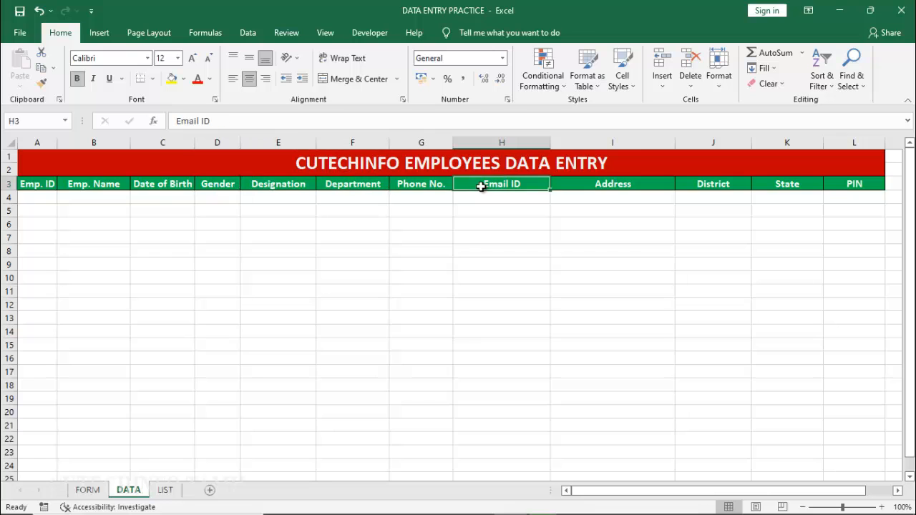
Look over the LIST sheet and inspect the blank entry cells beside Designation and Department in row 8 of the FORM sheet
{"action": "left_click", "coordinate": [164, 490]}
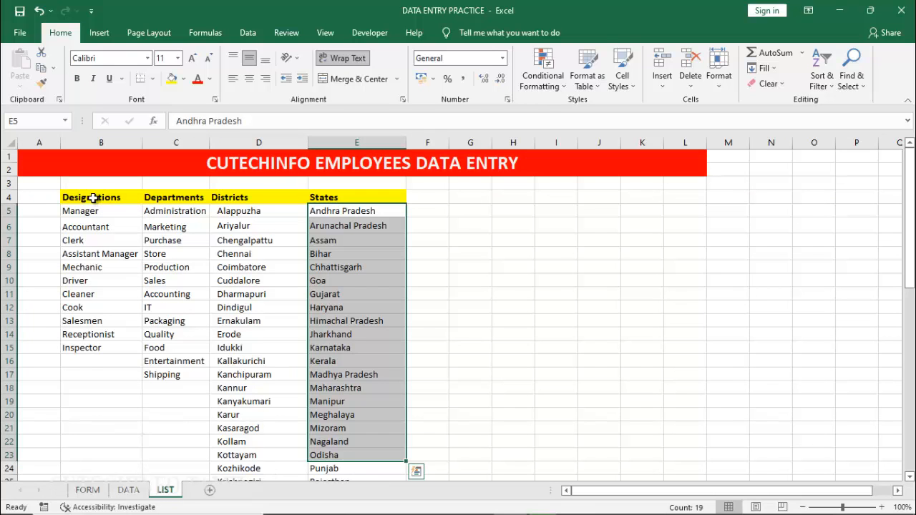
{"action": "left_click", "coordinate": [87, 490]}
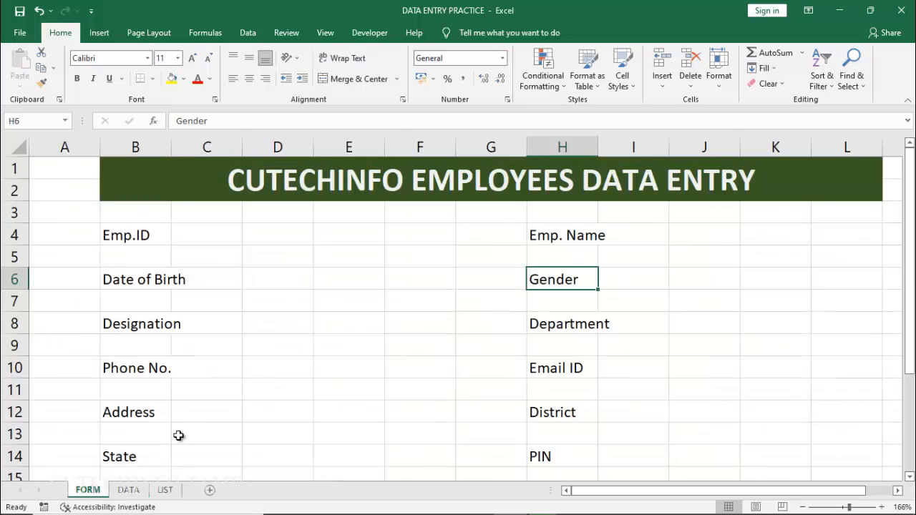
{"action": "left_click", "coordinate": [272, 323]}
{"action": "left_click", "coordinate": [233, 322]}
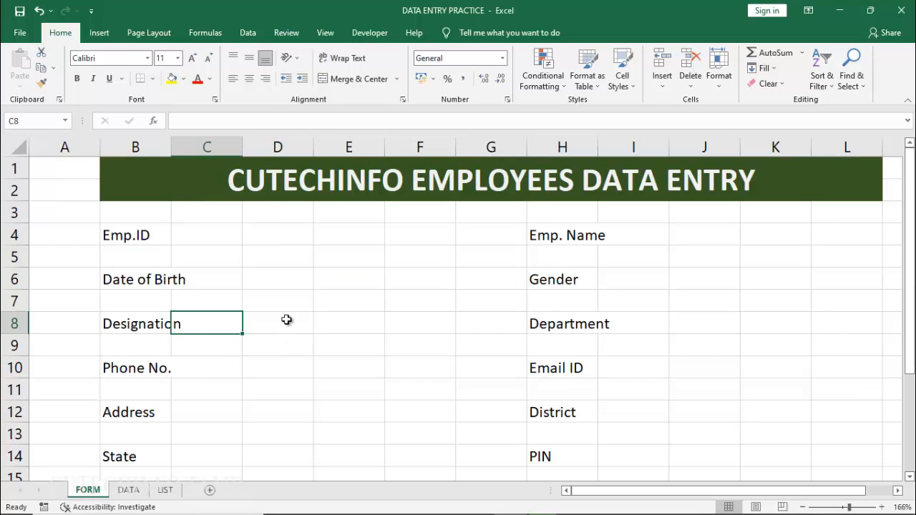
{"action": "left_click", "coordinate": [675, 329]}
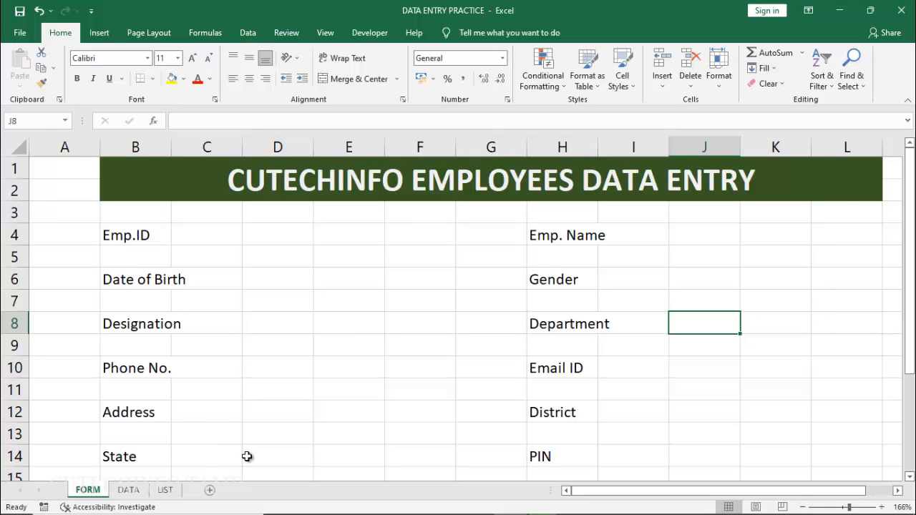
Review the Departments, Districts and States lists in columns C to E of the LIST sheet
{"action": "left_click", "coordinate": [166, 490]}
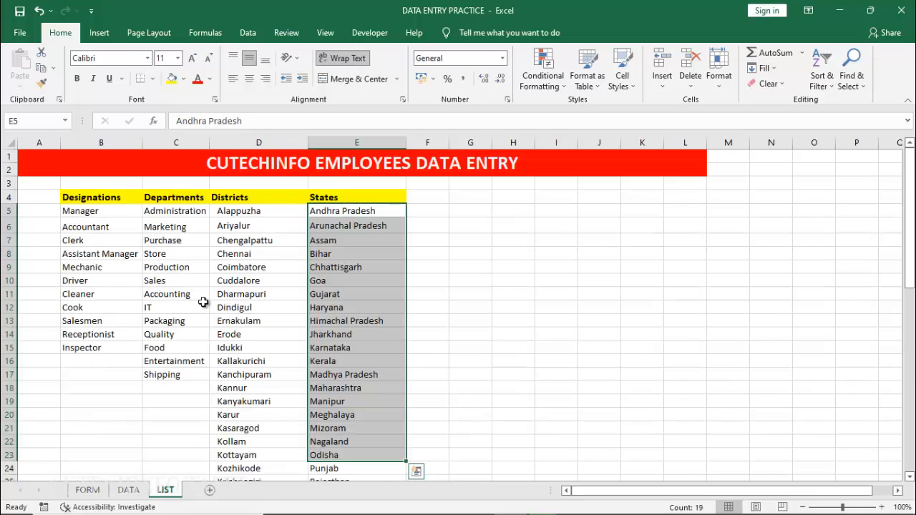
{"action": "left_click", "coordinate": [190, 198]}
{"action": "left_click_drag", "start_coordinate": [182, 212], "coordinate": [180, 362]}
{"action": "left_click", "coordinate": [248, 197]}
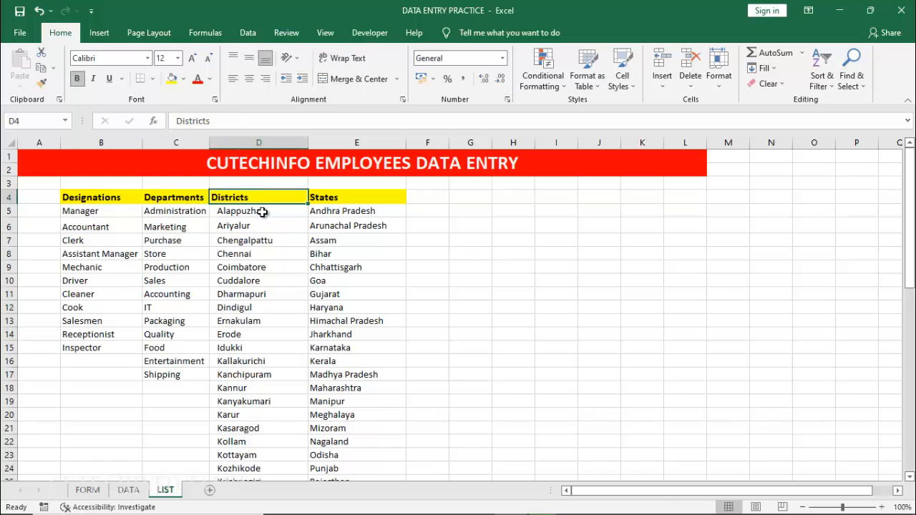
{"action": "left_click_drag", "start_coordinate": [260, 210], "coordinate": [265, 397]}
{"action": "left_click", "coordinate": [333, 199]}
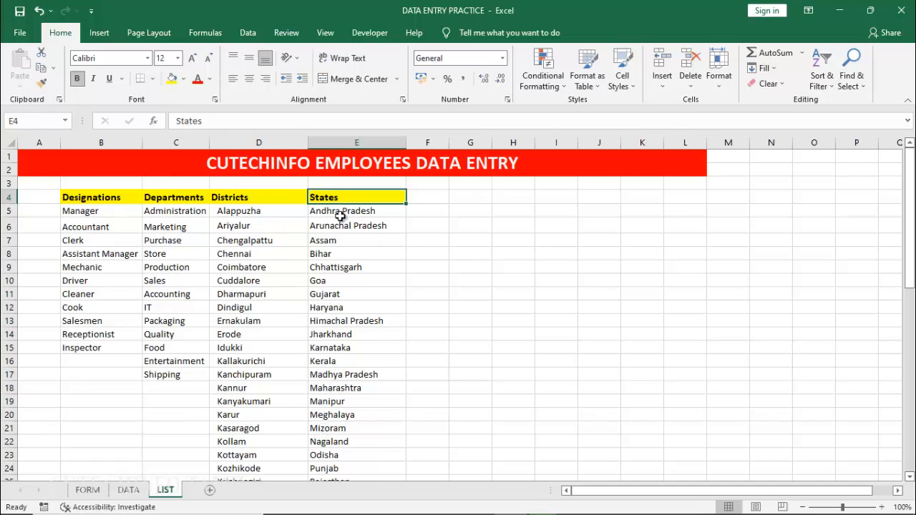
{"action": "left_click_drag", "start_coordinate": [340, 216], "coordinate": [348, 423]}
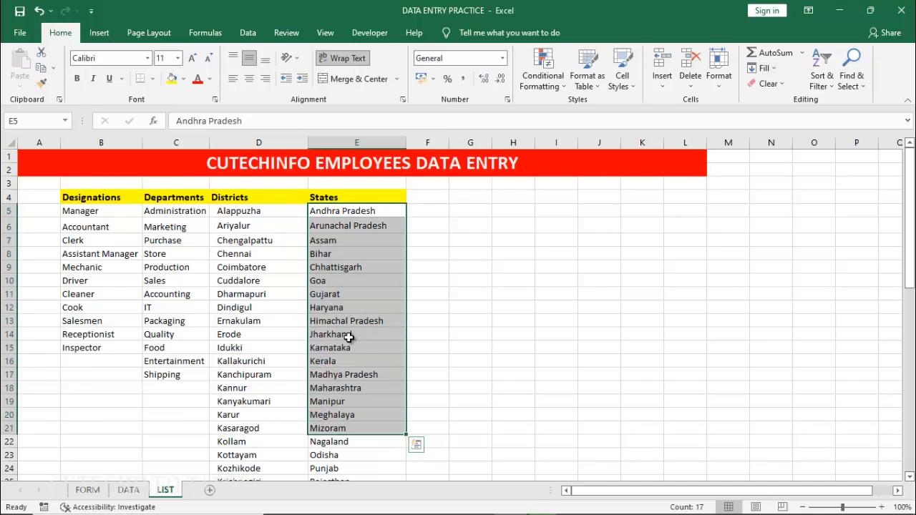
{"action": "left_click", "coordinate": [412, 307]}
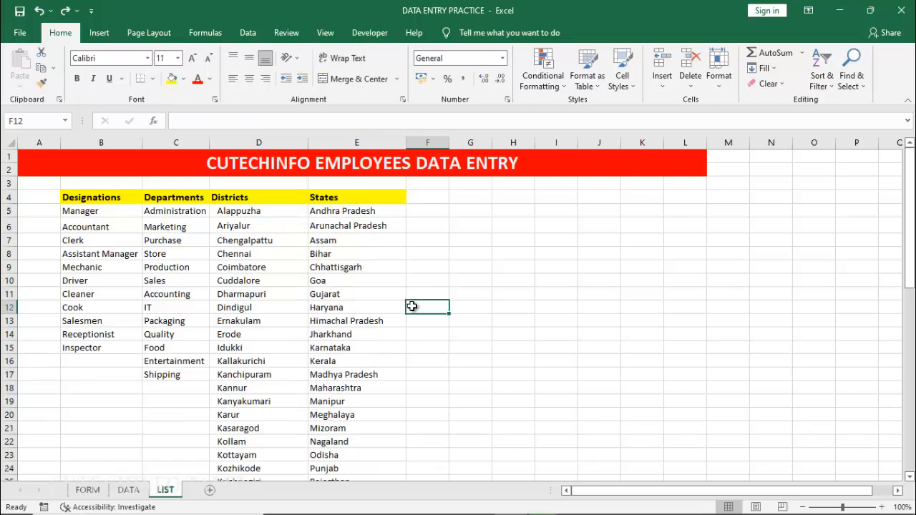
On the FORM sheet, narrow column A and widen columns B and H to fit their field labels
{"action": "left_click", "coordinate": [87, 489]}
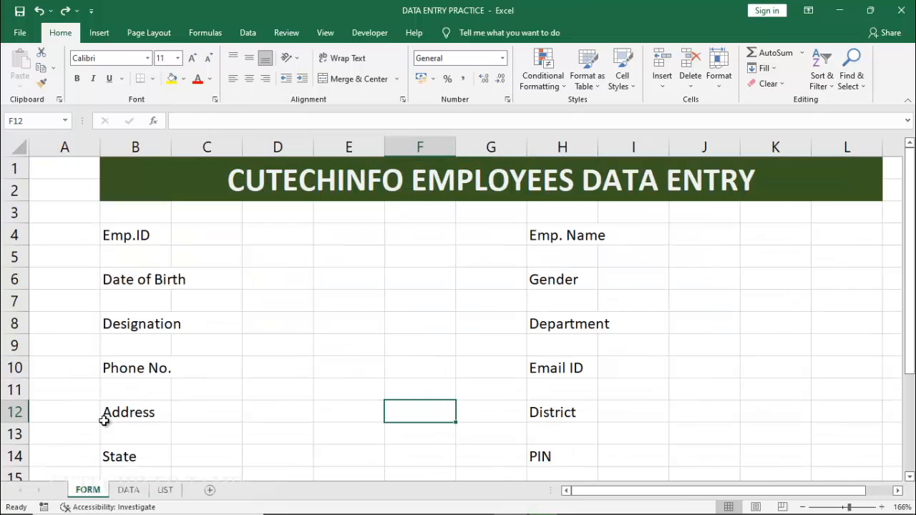
{"action": "left_click_drag", "start_coordinate": [100, 152], "coordinate": [72, 156]}
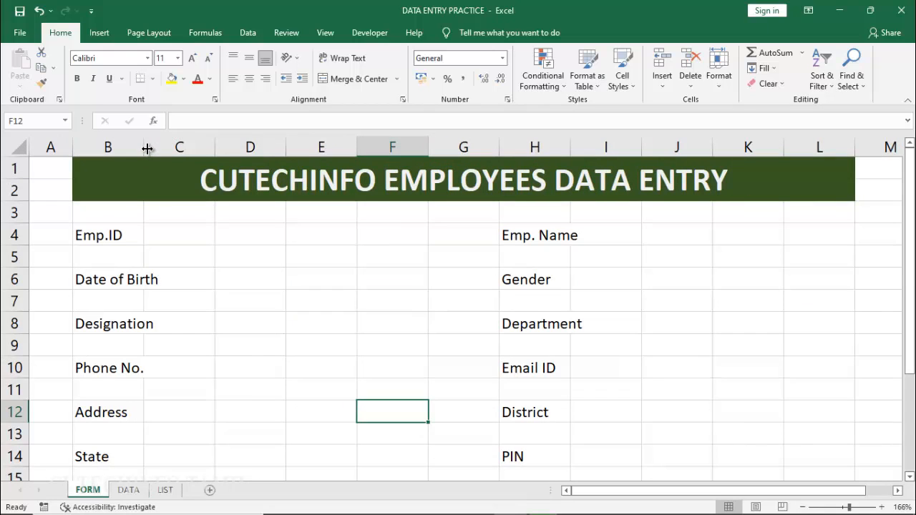
{"action": "left_click_drag", "start_coordinate": [145, 148], "coordinate": [162, 148]}
{"action": "left_click_drag", "start_coordinate": [585, 150], "coordinate": [604, 150]}
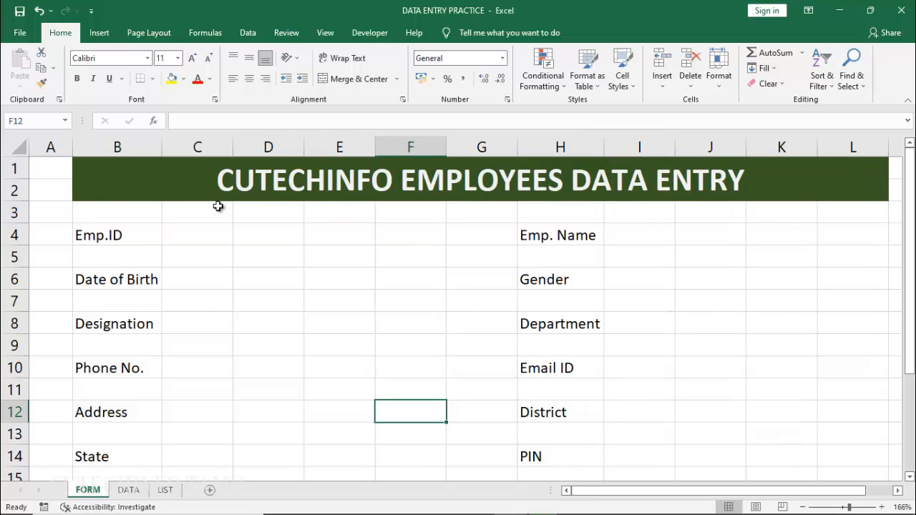
Merge columns C:E and I:K in each of rows 4, 6, 8, 10, 12 and 14, and align these entry cells middle and left
{"action": "left_click", "coordinate": [183, 242]}
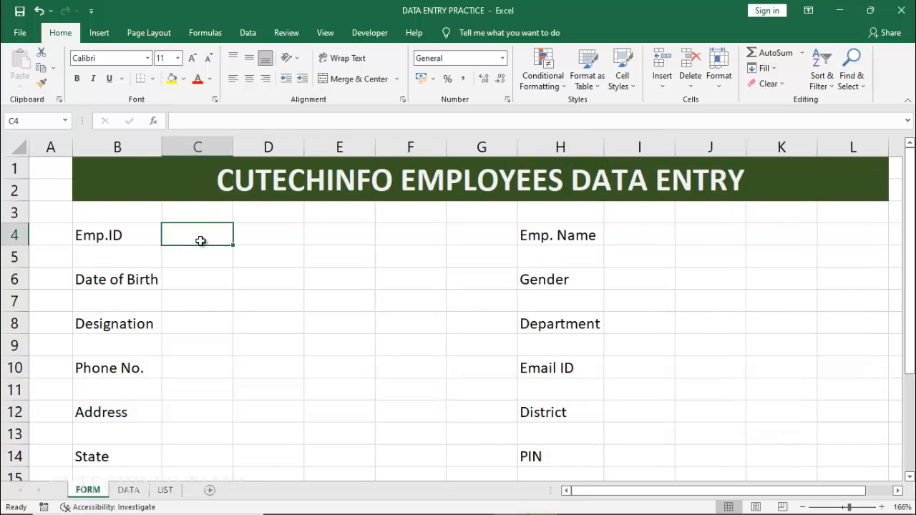
{"action": "left_click_drag", "start_coordinate": [201, 242], "coordinate": [347, 245]}
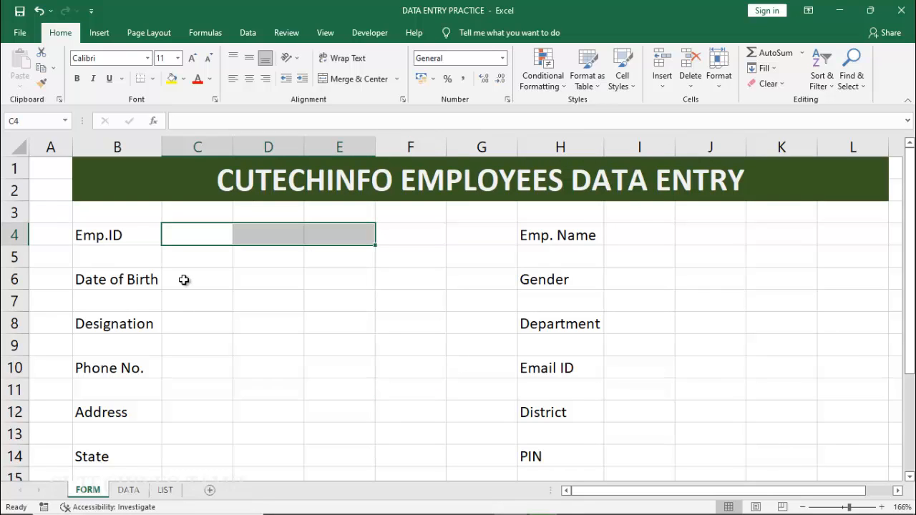
{"action": "left_click_drag", "start_coordinate": [185, 281], "coordinate": [327, 284]}
{"action": "left_click_drag", "start_coordinate": [191, 323], "coordinate": [327, 328]}
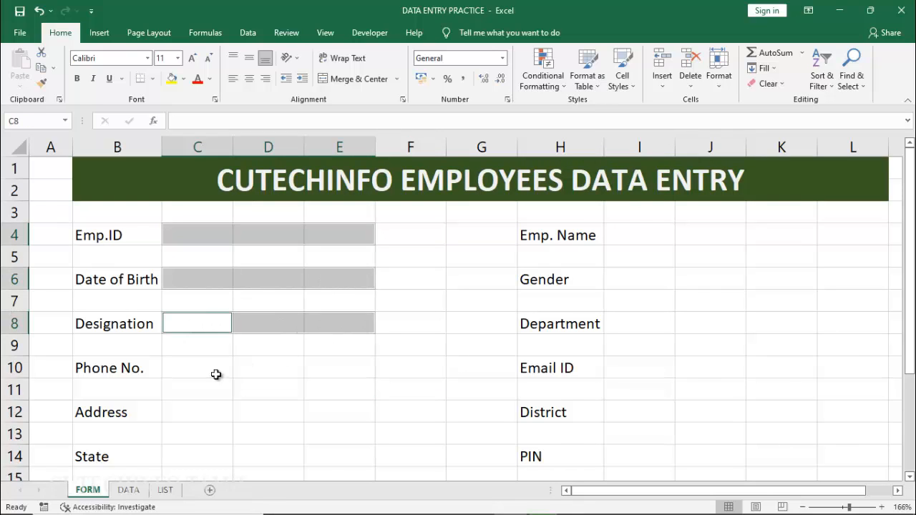
{"action": "left_click_drag", "start_coordinate": [186, 367], "coordinate": [351, 374]}
{"action": "left_click_drag", "start_coordinate": [196, 417], "coordinate": [317, 427]}
{"action": "left_click_drag", "start_coordinate": [185, 451], "coordinate": [348, 460]}
{"action": "left_click_drag", "start_coordinate": [646, 242], "coordinate": [761, 243]}
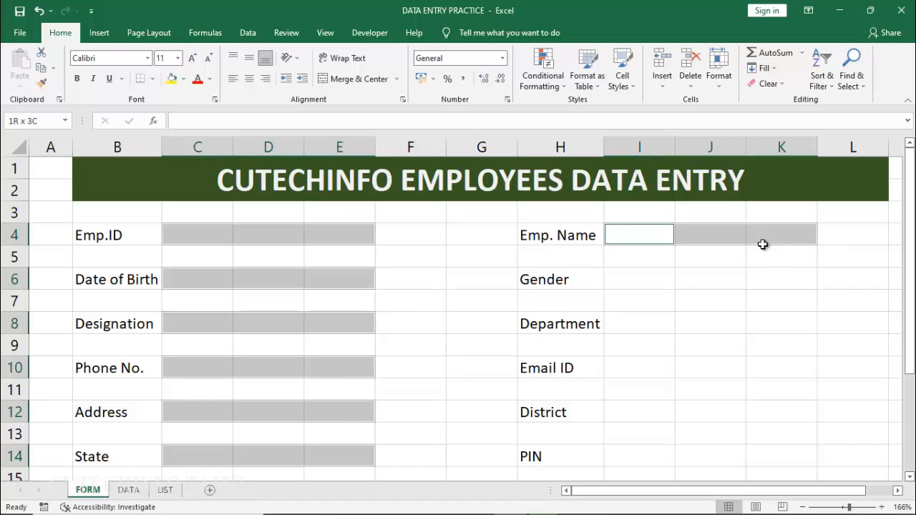
{"action": "left_click_drag", "start_coordinate": [620, 288], "coordinate": [778, 290]}
{"action": "left_click_drag", "start_coordinate": [642, 322], "coordinate": [771, 322]}
{"action": "left_click_drag", "start_coordinate": [648, 366], "coordinate": [757, 370]}
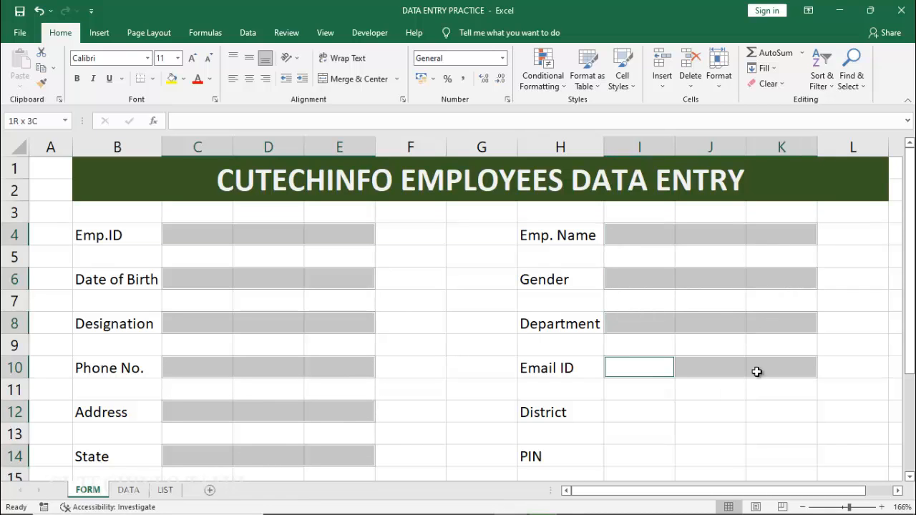
{"action": "left_click", "coordinate": [628, 411], "text": "ctrl"}
{"action": "left_click_drag", "start_coordinate": [737, 409], "coordinate": [779, 415]}
{"action": "left_click_drag", "start_coordinate": [640, 457], "coordinate": [788, 461]}
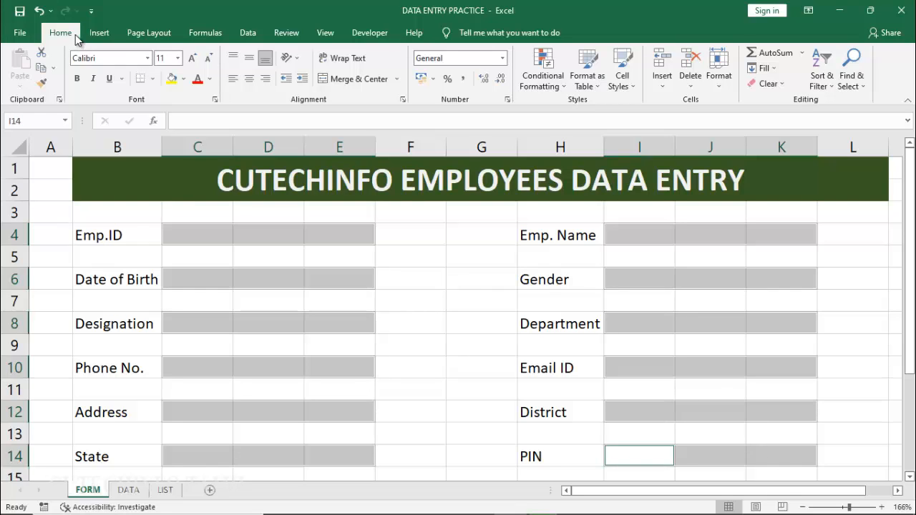
{"action": "left_click", "coordinate": [397, 80]}
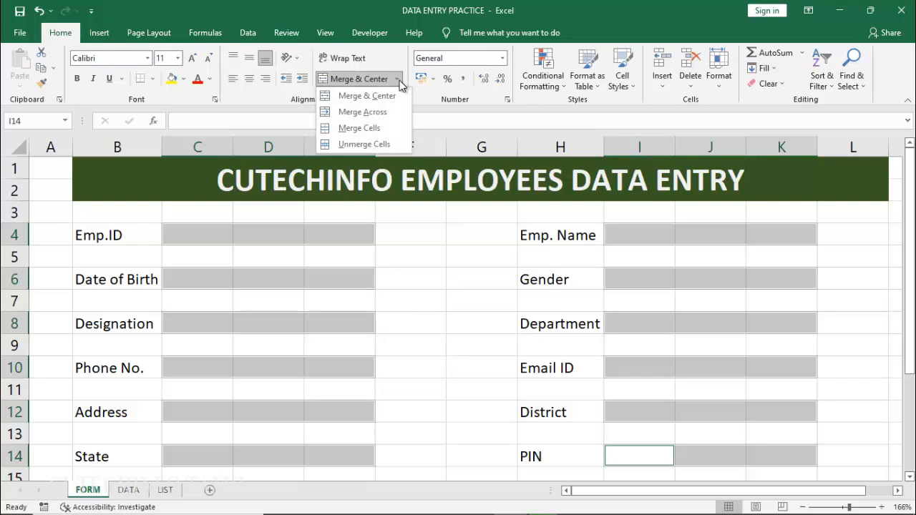
{"action": "left_click", "coordinate": [378, 128]}
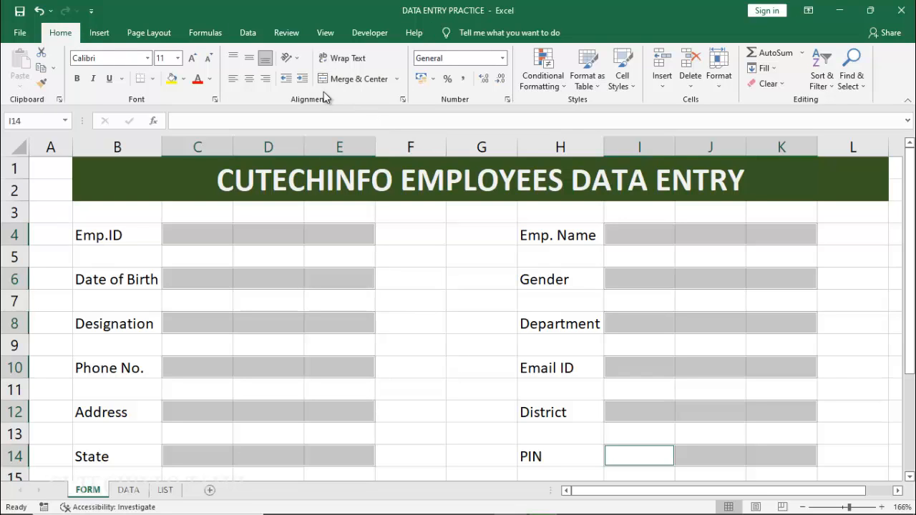
{"action": "left_click", "coordinate": [250, 63]}
{"action": "left_click", "coordinate": [233, 79]}
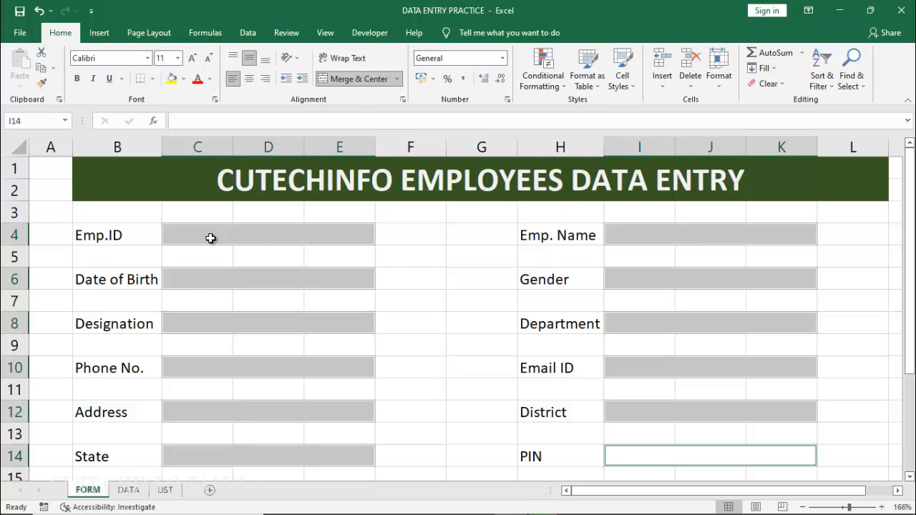
Start a conditional formatting rule for blanks on all the merged entry cells except the one for Gender
{"action": "left_click", "coordinate": [246, 232]}
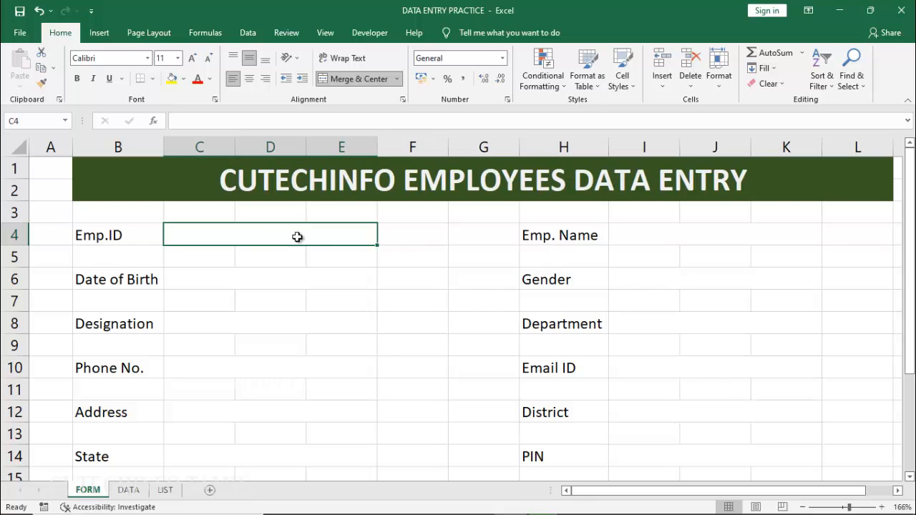
{"action": "left_click", "coordinate": [258, 279], "text": "ctrl"}
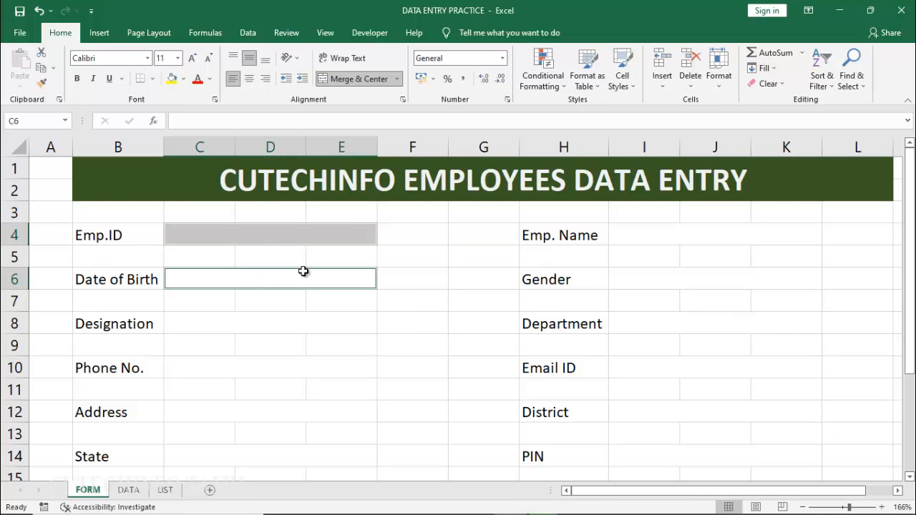
{"action": "left_click", "coordinate": [270, 328], "text": "ctrl"}
{"action": "left_click", "coordinate": [321, 370], "text": "ctrl"}
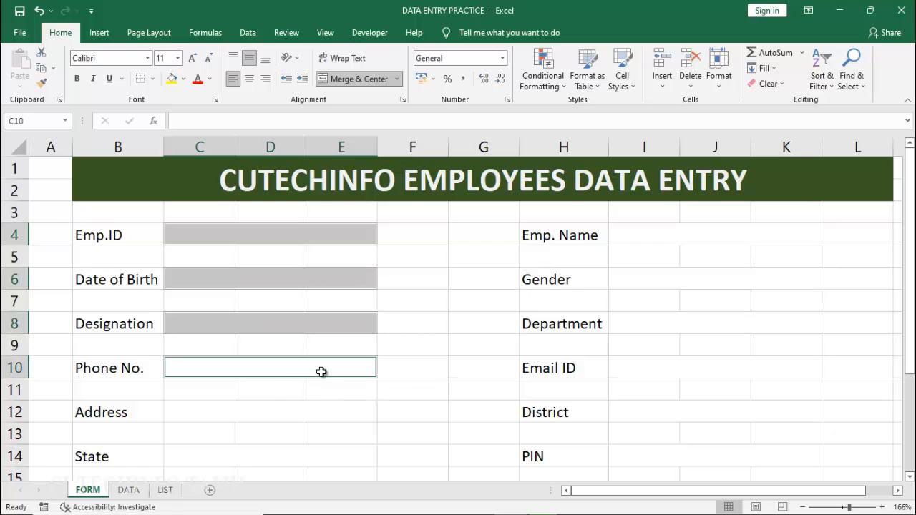
{"action": "left_click", "coordinate": [281, 412], "text": "ctrl"}
{"action": "left_click", "coordinate": [290, 456], "text": "ctrl"}
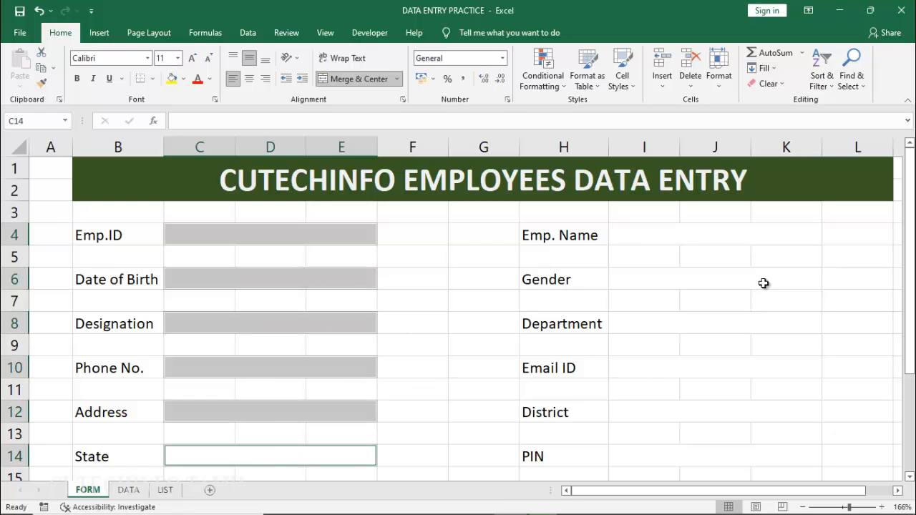
{"action": "left_click", "coordinate": [679, 242], "text": "ctrl"}
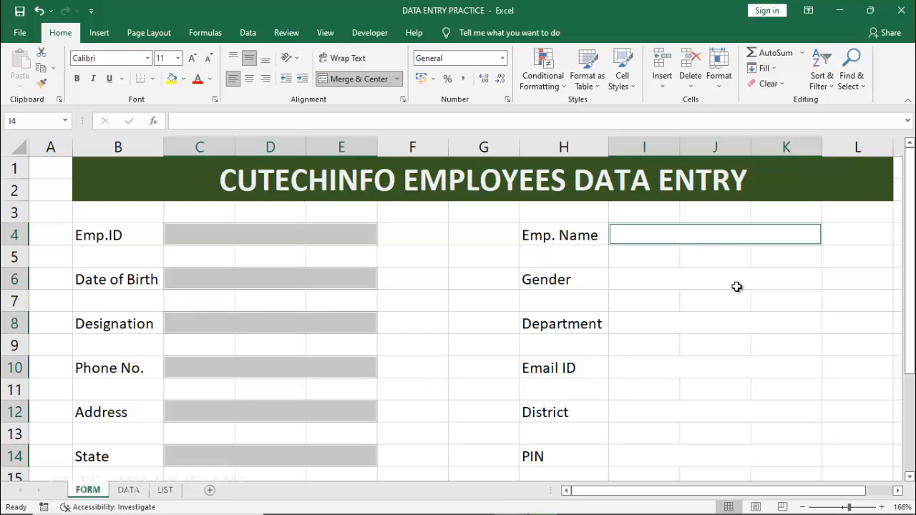
{"action": "left_click", "coordinate": [729, 330], "text": "ctrl"}
{"action": "left_click", "coordinate": [712, 376], "text": "ctrl"}
{"action": "left_click", "coordinate": [715, 413], "text": "ctrl"}
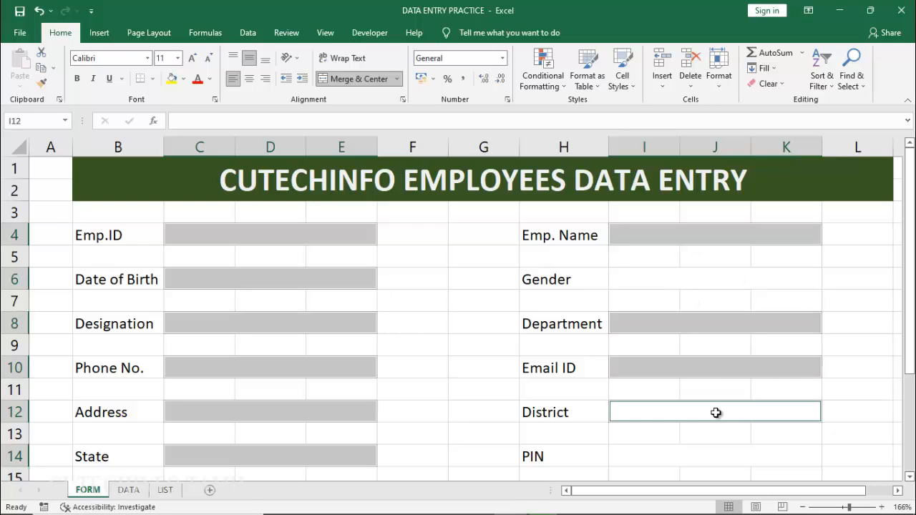
{"action": "left_click", "coordinate": [738, 458], "text": "ctrl"}
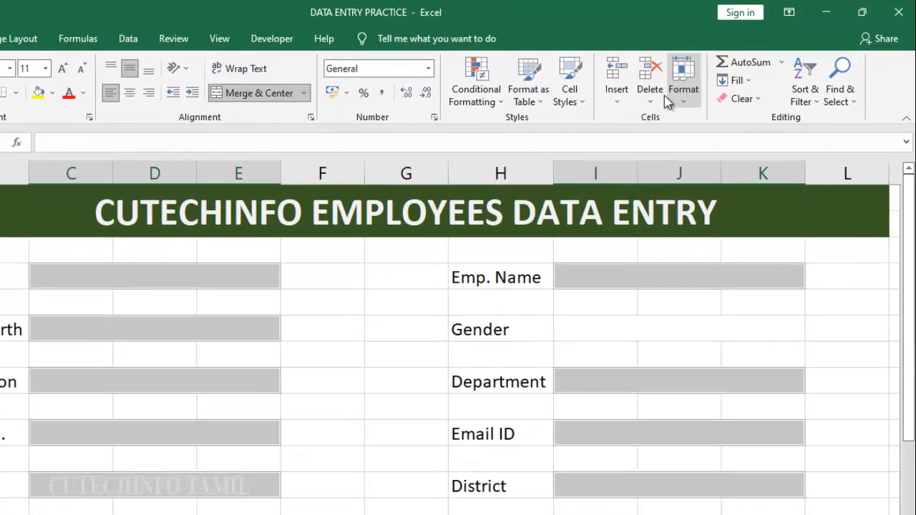
{"action": "left_click", "coordinate": [501, 105]}
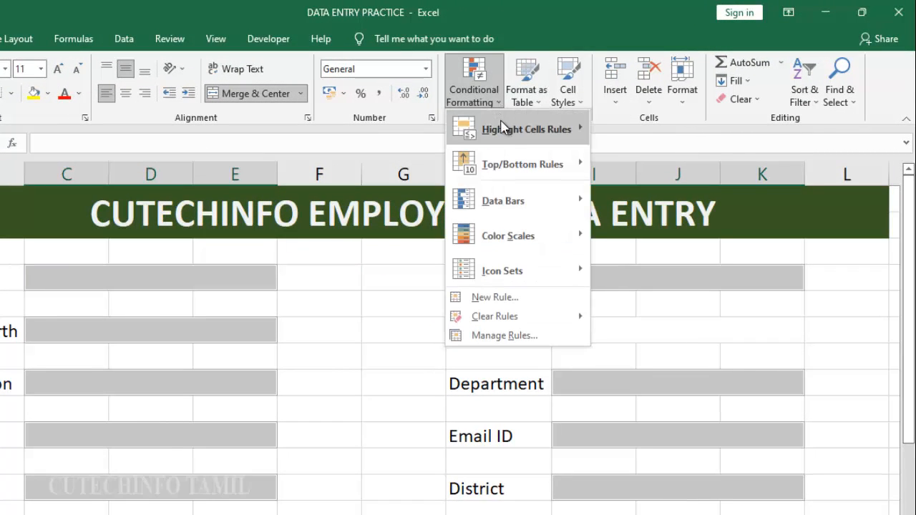
{"action": "mouse_move", "coordinate": [516, 136]}
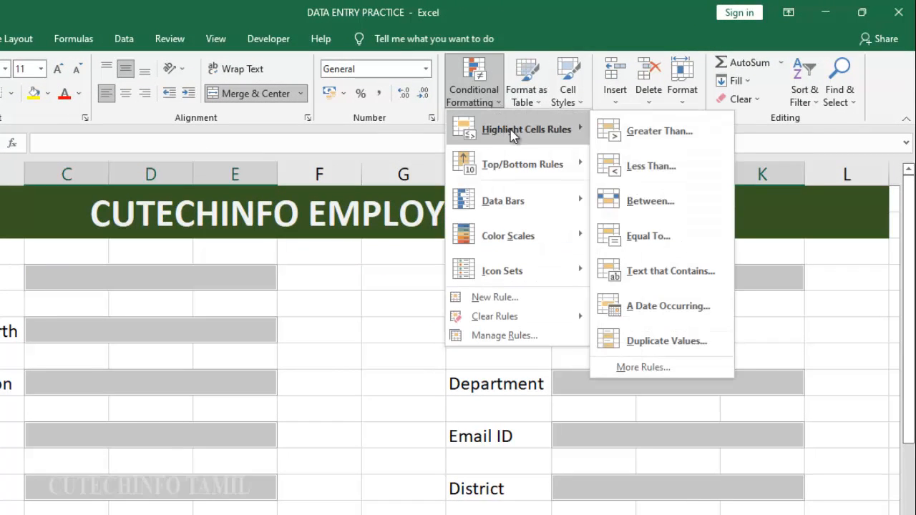
{"action": "left_click", "coordinate": [651, 368]}
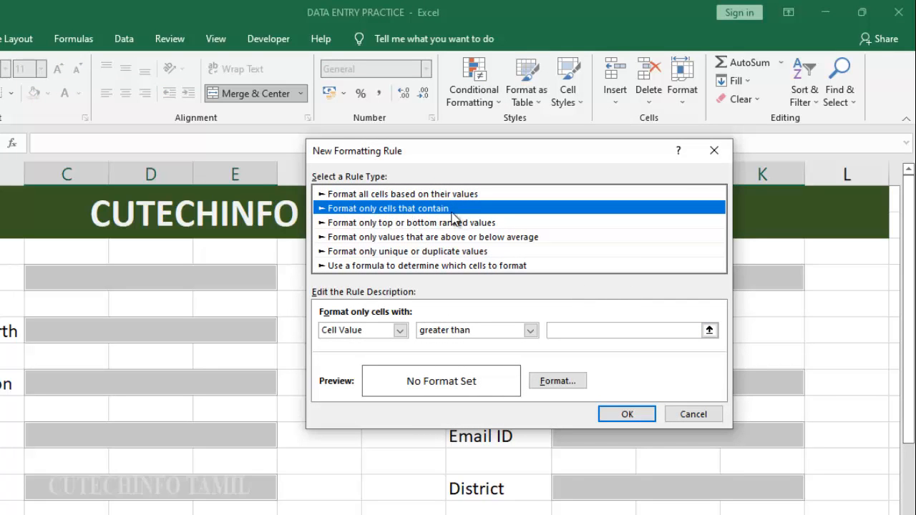
{"action": "left_click", "coordinate": [400, 331]}
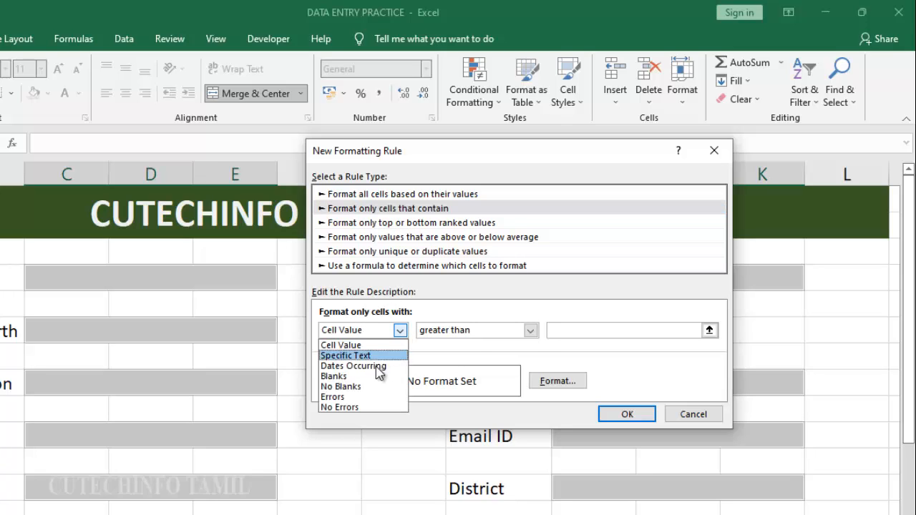
{"action": "left_click", "coordinate": [371, 377]}
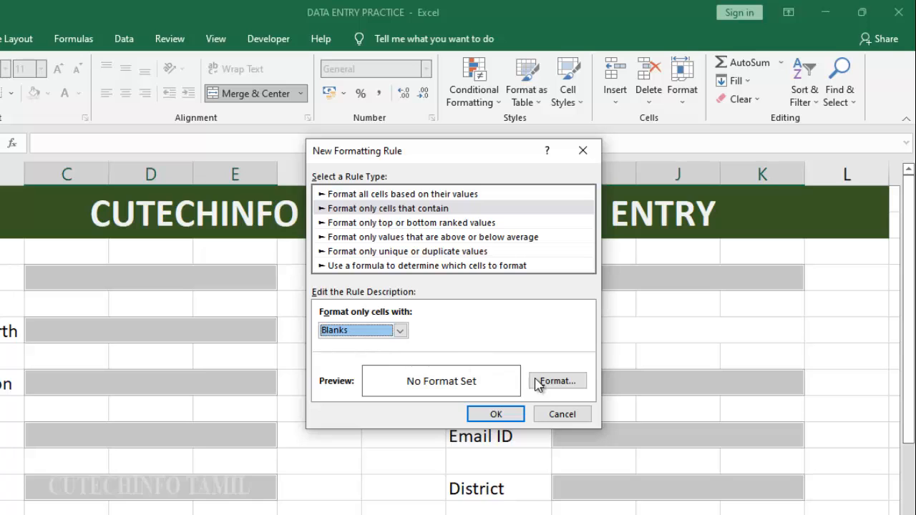
Give the blanks rule a very light gray background fill and apply it to the selected entry cells
{"action": "left_click", "coordinate": [559, 383]}
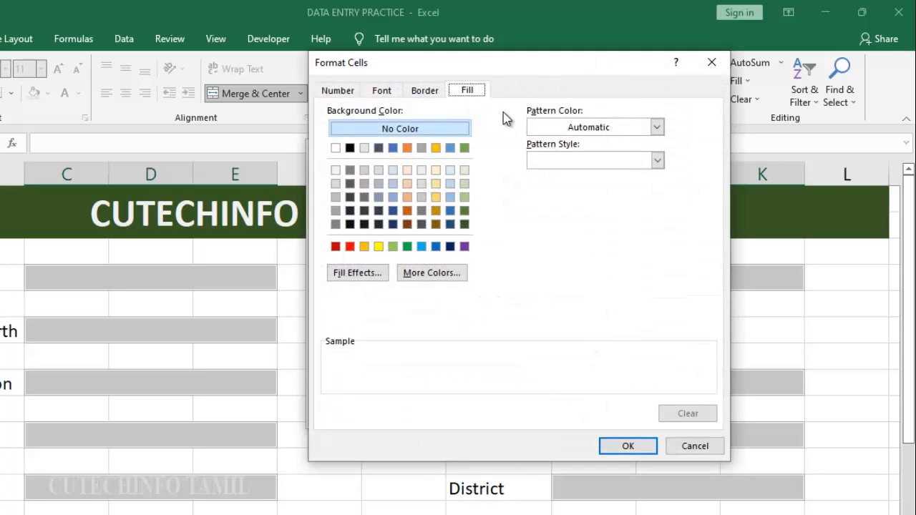
{"action": "left_click", "coordinate": [335, 170]}
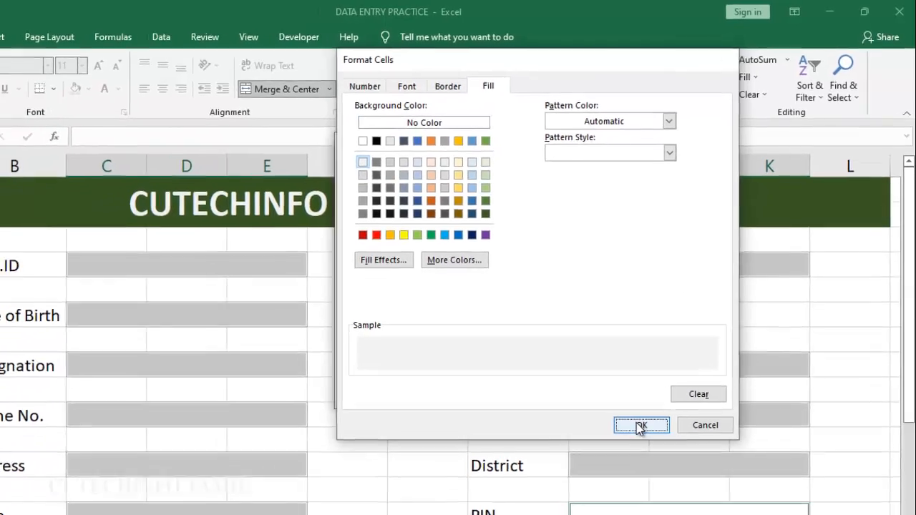
{"action": "left_click", "coordinate": [627, 446]}
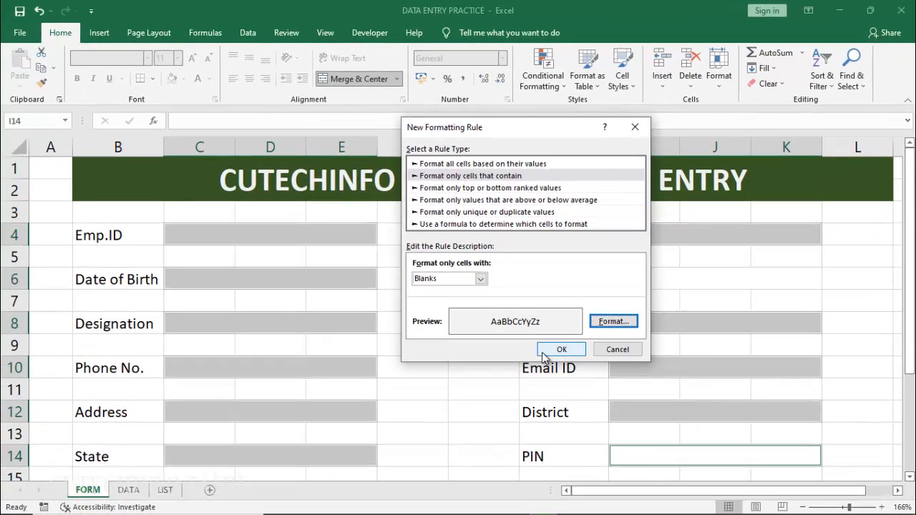
{"action": "left_click", "coordinate": [545, 362]}
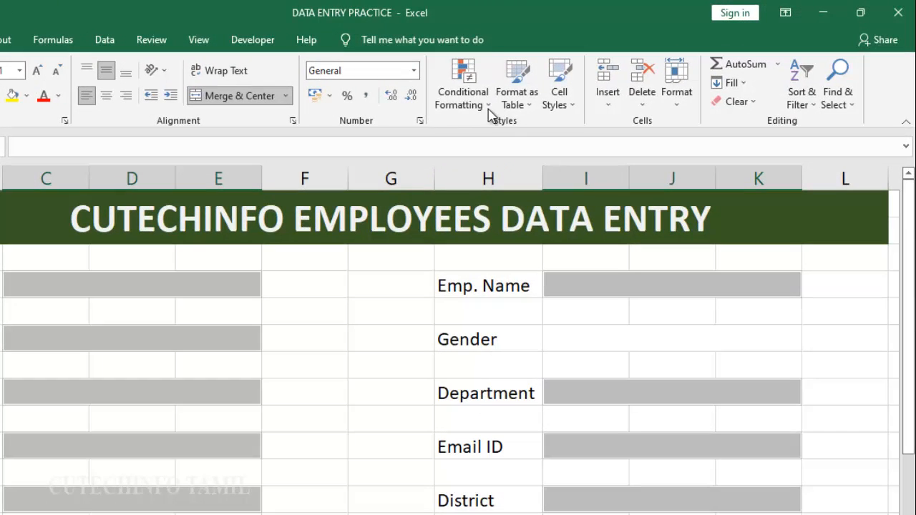
Add a second conditional formatting rule to the same entry cells that fills No Blanks cells with light green
{"action": "left_click", "coordinate": [501, 94]}
{"action": "mouse_move", "coordinate": [559, 131]}
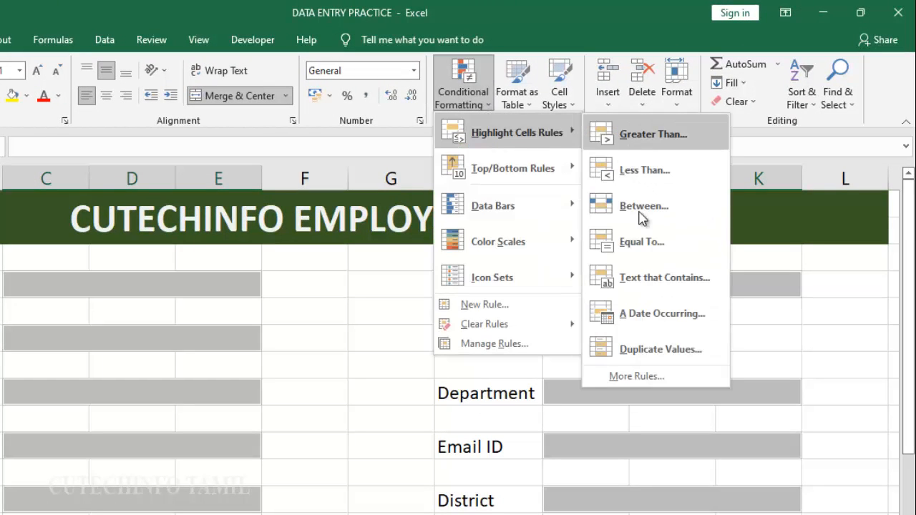
{"action": "left_click", "coordinate": [638, 377]}
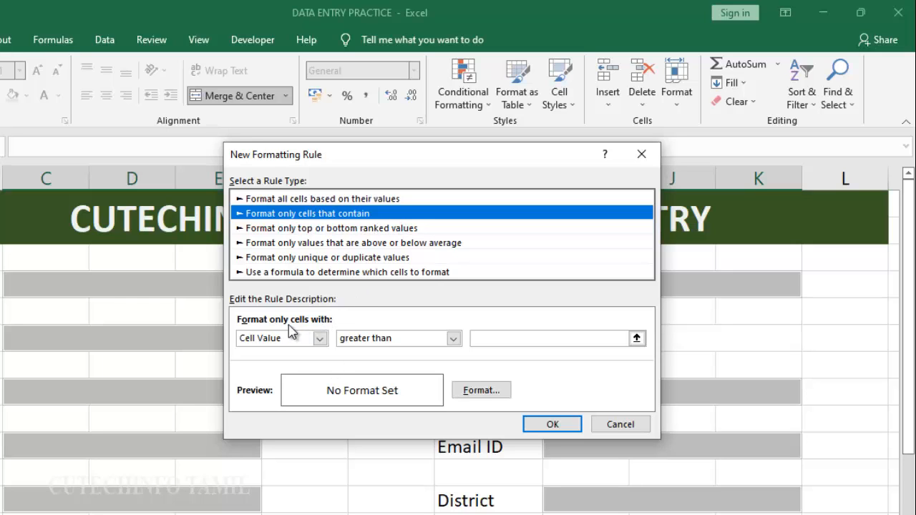
{"action": "left_click", "coordinate": [320, 338]}
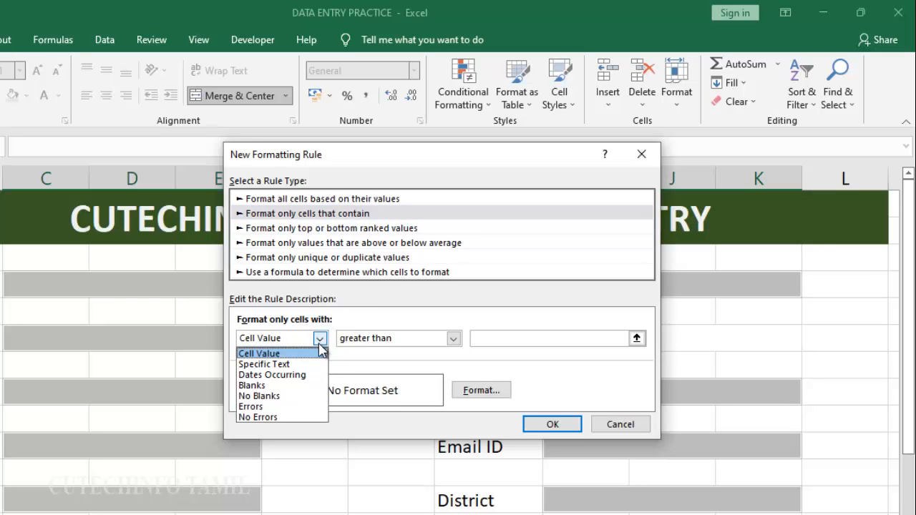
{"action": "left_click", "coordinate": [289, 398]}
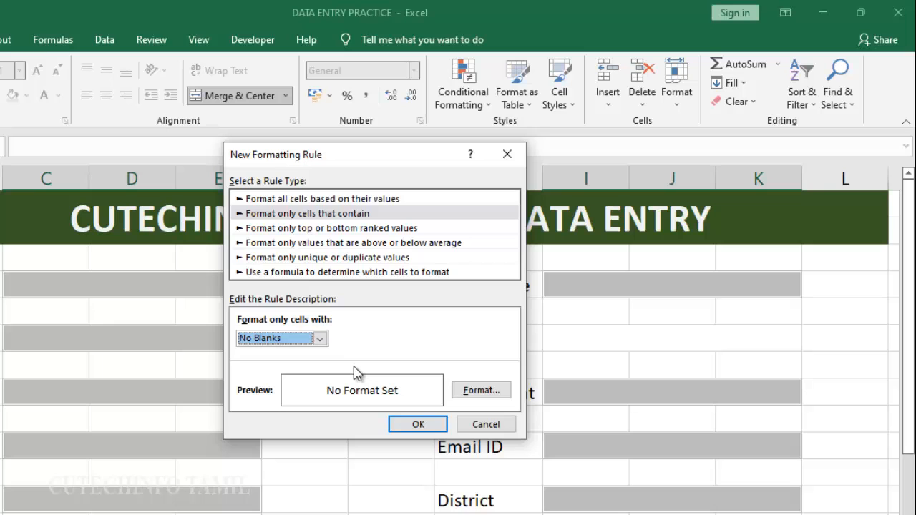
{"action": "left_click", "coordinate": [483, 393]}
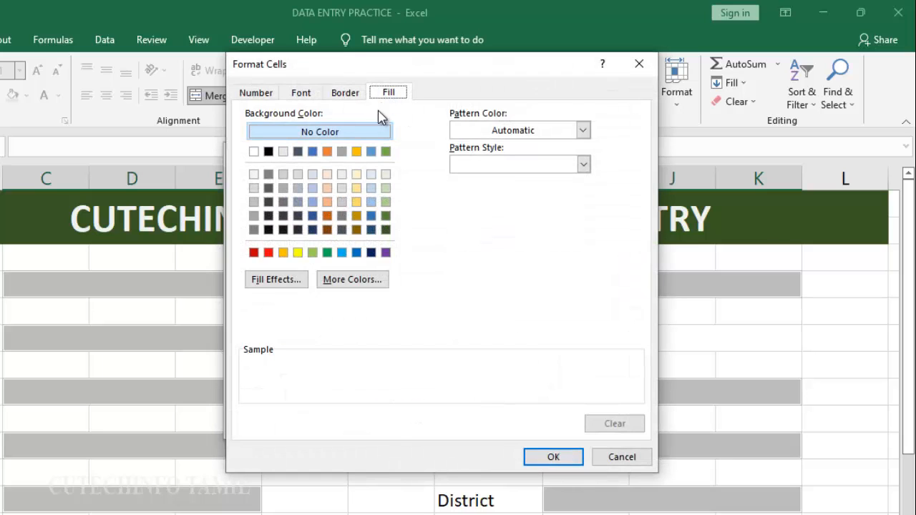
{"action": "left_click", "coordinate": [385, 188]}
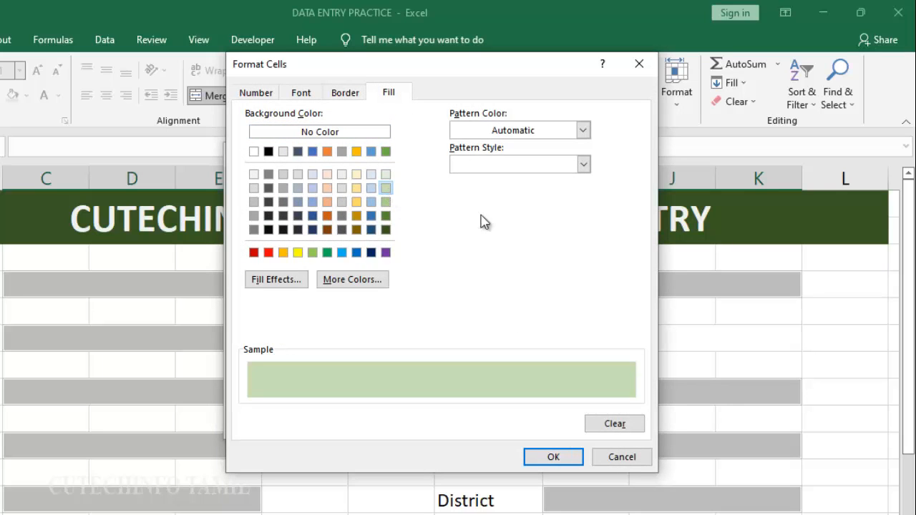
{"action": "left_click", "coordinate": [556, 455]}
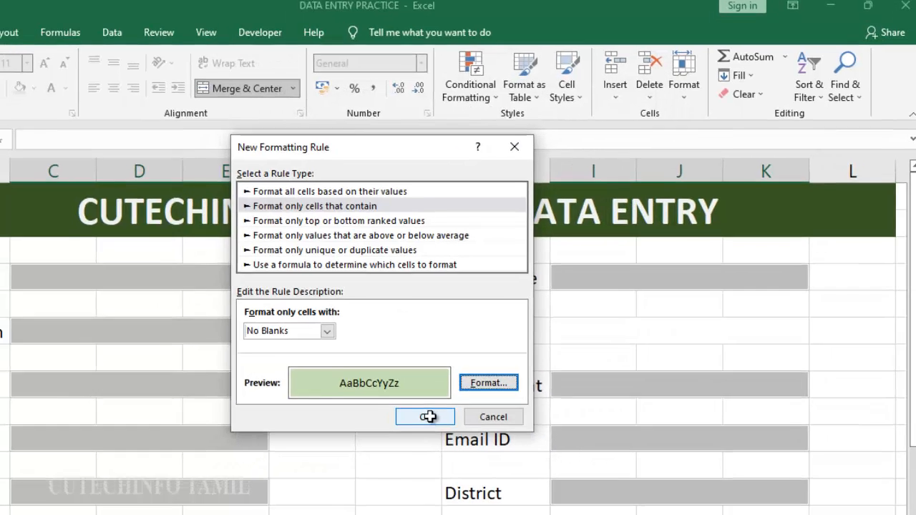
{"action": "left_click", "coordinate": [419, 424]}
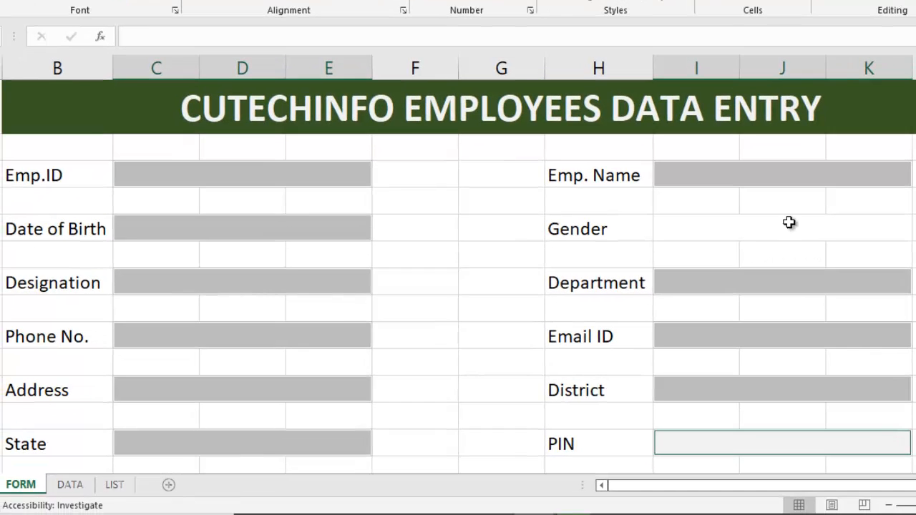
Test the conditional formatting by entering "rtty" in the Emp.ID entry cell, and clear the entry
{"action": "left_click", "coordinate": [219, 176]}
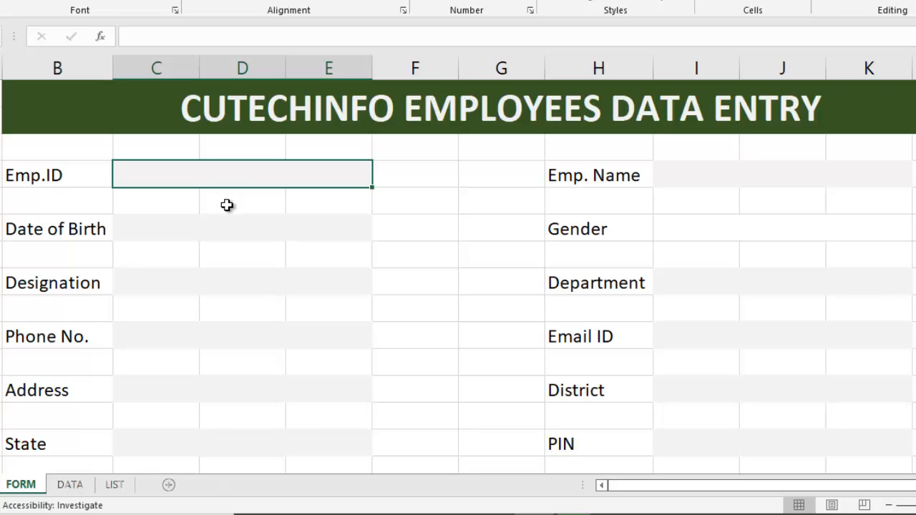
{"action": "type", "text": "rtty"}
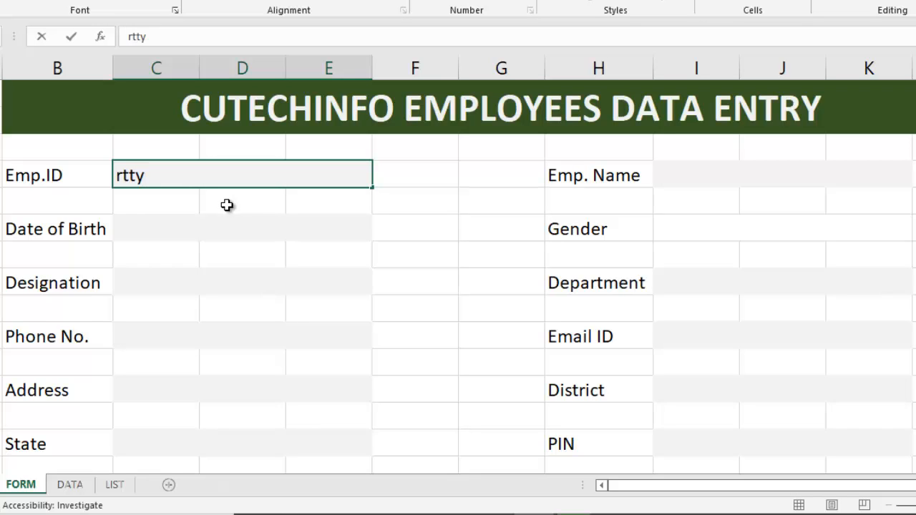
{"action": "key", "text": "Return"}
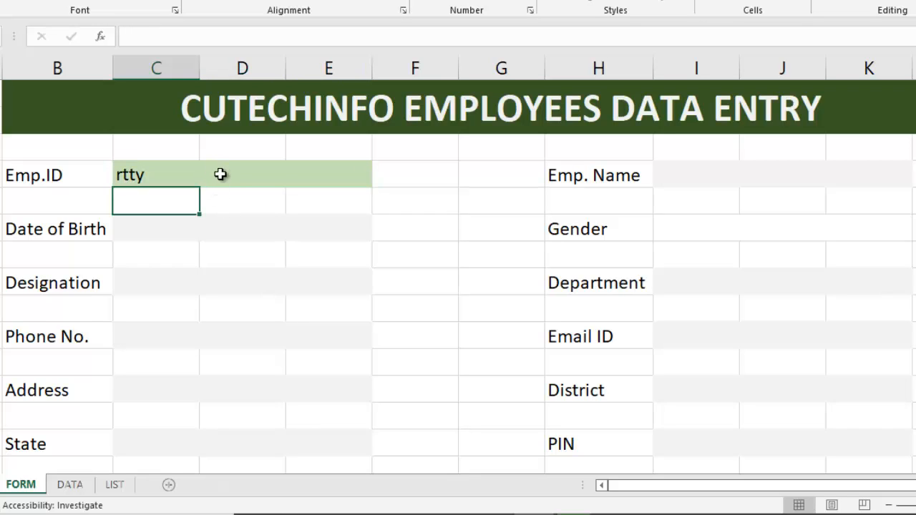
{"action": "left_click", "coordinate": [145, 180]}
{"action": "key", "text": "Delete"}
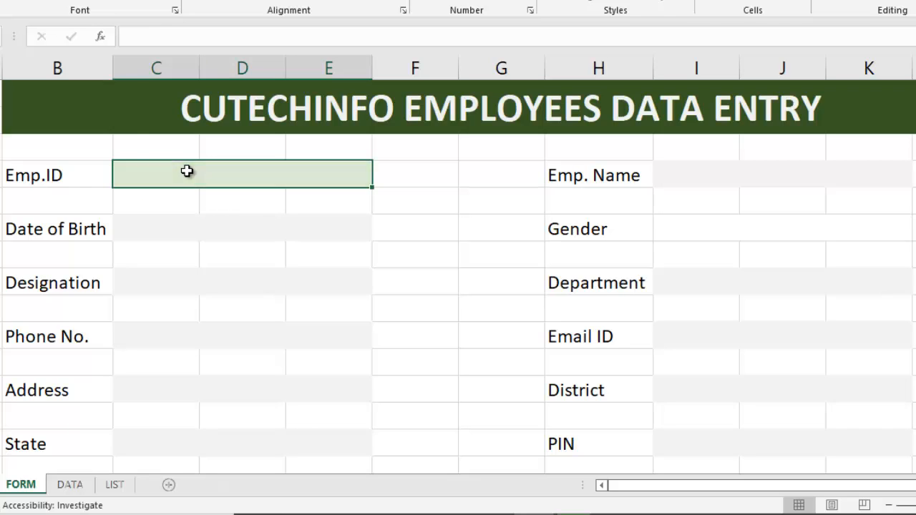
{"action": "left_click", "coordinate": [221, 228]}
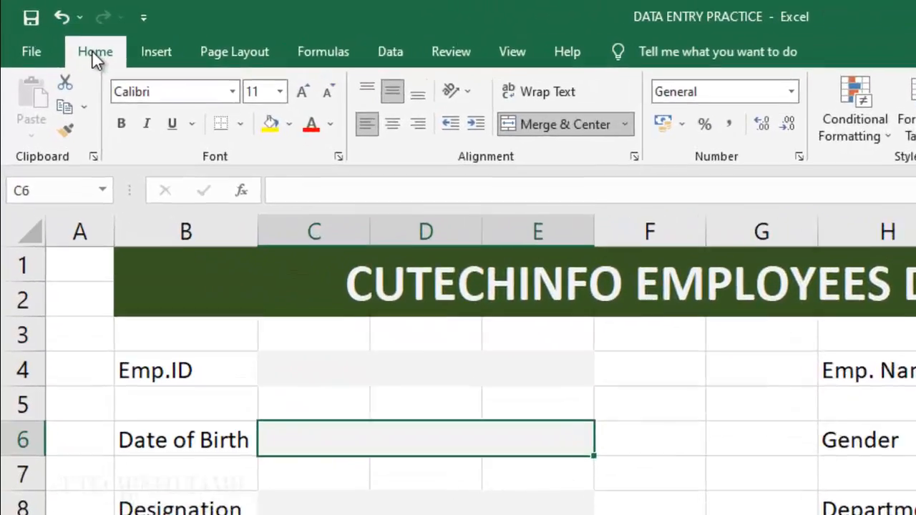
Customize the ribbon to include the Developer tab
{"action": "right_click", "coordinate": [61, 33]}
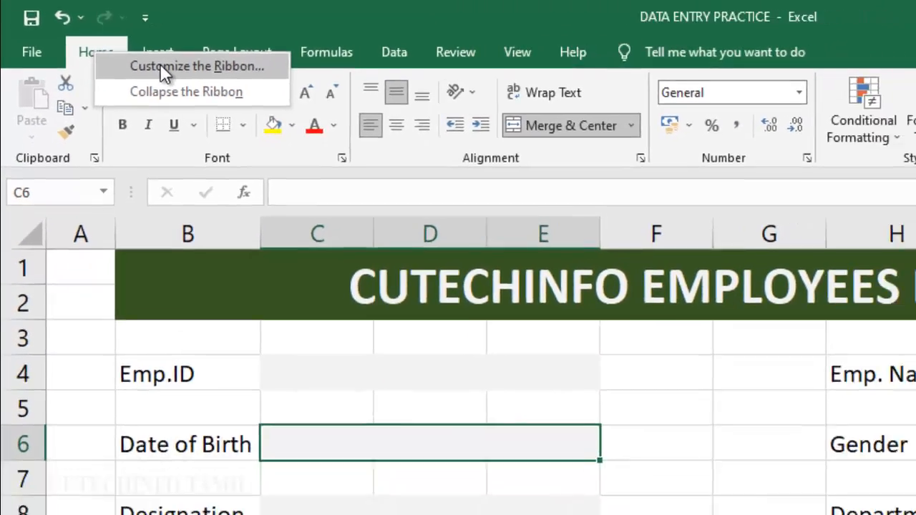
{"action": "left_click", "coordinate": [181, 75]}
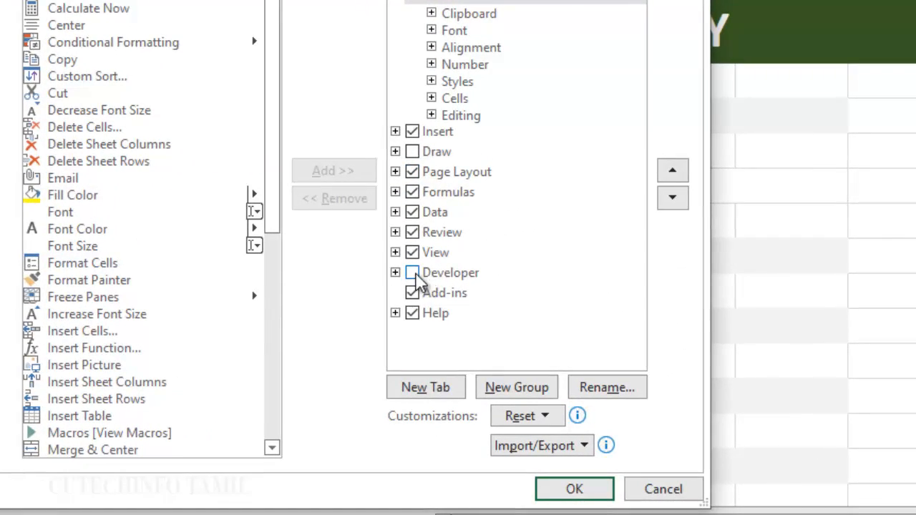
{"action": "left_click", "coordinate": [412, 275]}
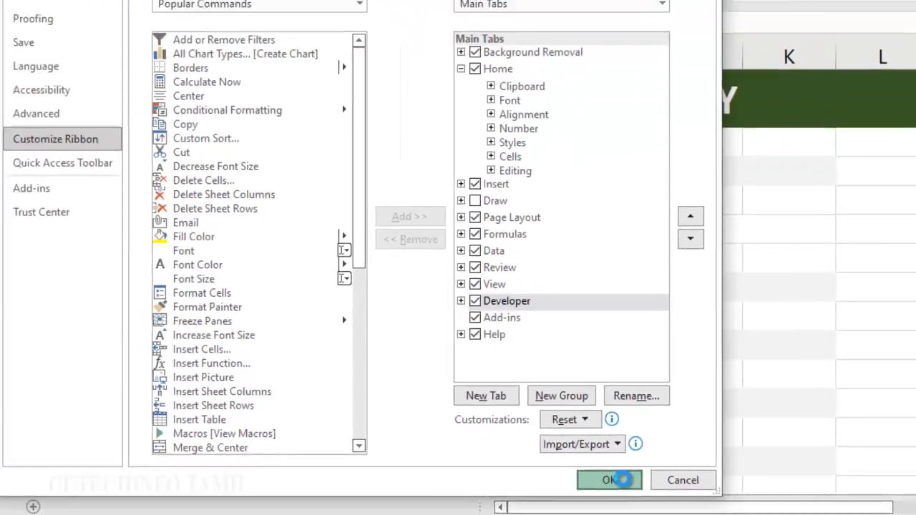
{"action": "left_click", "coordinate": [605, 493]}
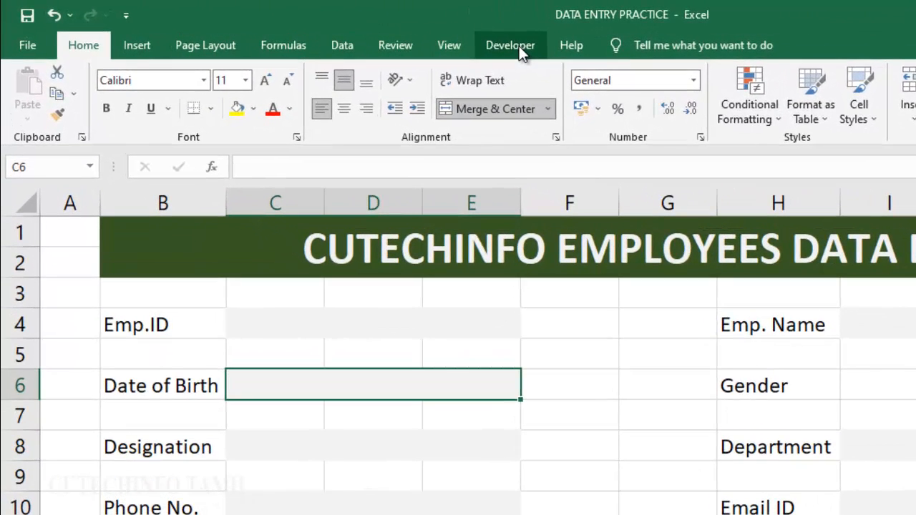
Insert an option button form control and position it at the start of the Gender entry cell
{"action": "left_click", "coordinate": [511, 45]}
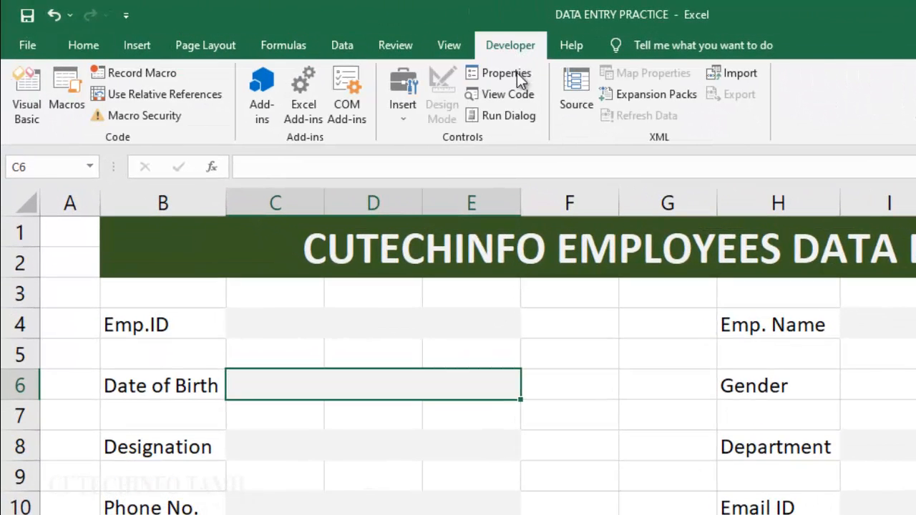
{"action": "left_click", "coordinate": [401, 118]}
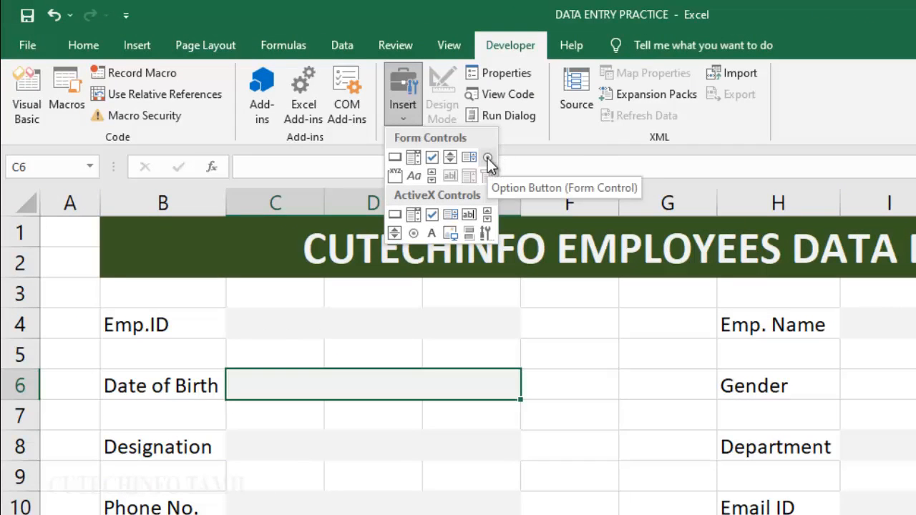
{"action": "left_click", "coordinate": [488, 158]}
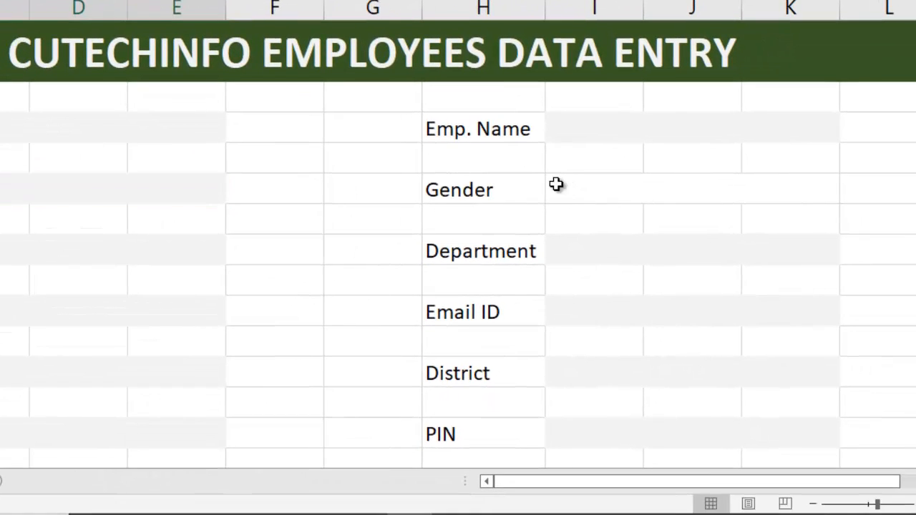
{"action": "left_click", "coordinate": [557, 184]}
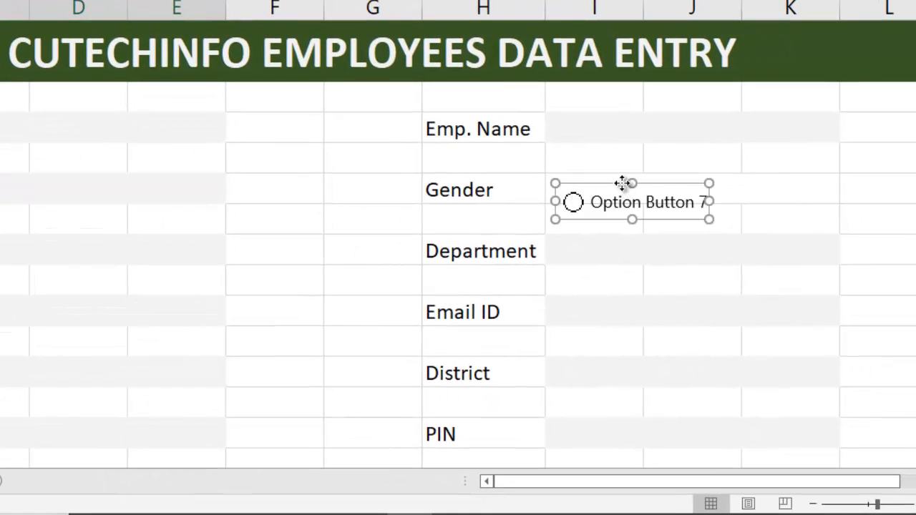
{"action": "key", "text": "Escape"}
{"action": "left_click_drag", "start_coordinate": [616, 175], "coordinate": [616, 171]}
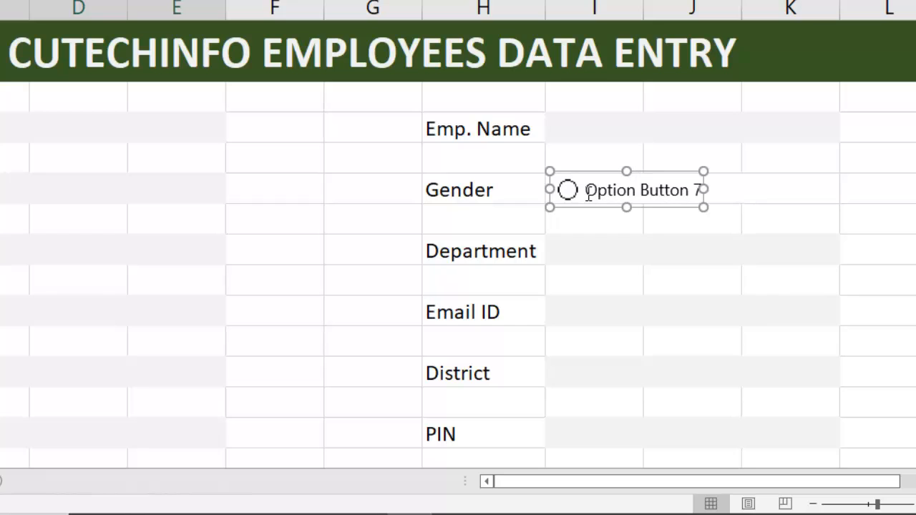
Delete the option button's caption and narrow the control until it fits closely around its circle
{"action": "left_click", "coordinate": [588, 194]}
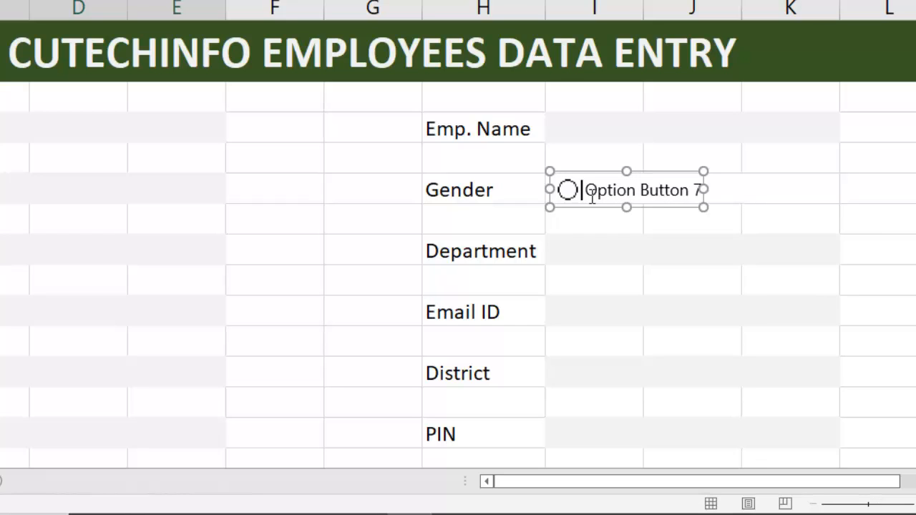
{"action": "key", "text": "Delete"}
{"action": "key", "text": "Delete"}
{"action": "key", "text": "Delete"}
{"action": "key", "text": "Delete"}
{"action": "key", "text": "Delete"}
{"action": "key", "text": "Delete"}
{"action": "key", "text": "Delete"}
{"action": "key", "text": "Delete"}
{"action": "key", "text": "Delete"}
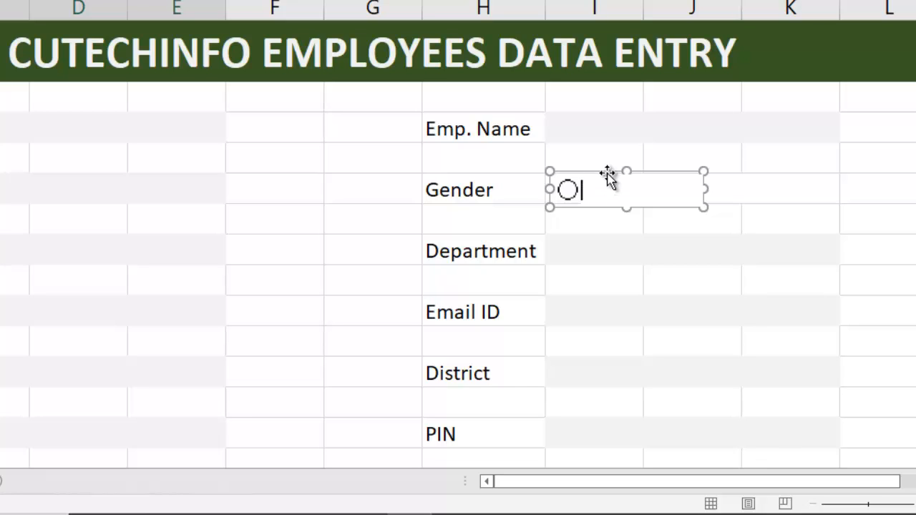
{"action": "left_click_drag", "start_coordinate": [702, 187], "coordinate": [548, 191]}
Enter the labels Male and Female in the Gender entry cell, spaced to leave room for a button before each
{"action": "left_click", "coordinate": [609, 188]}
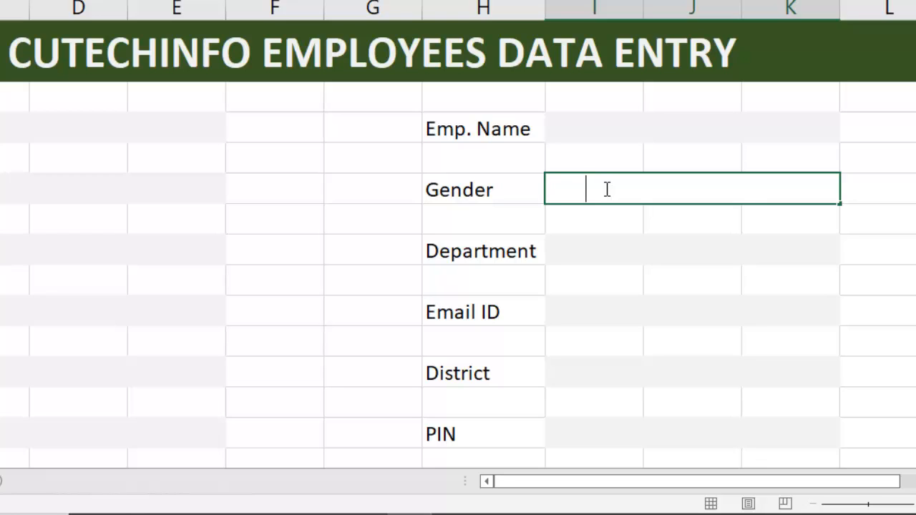
{"action": "type", "text": "Male          Female"}
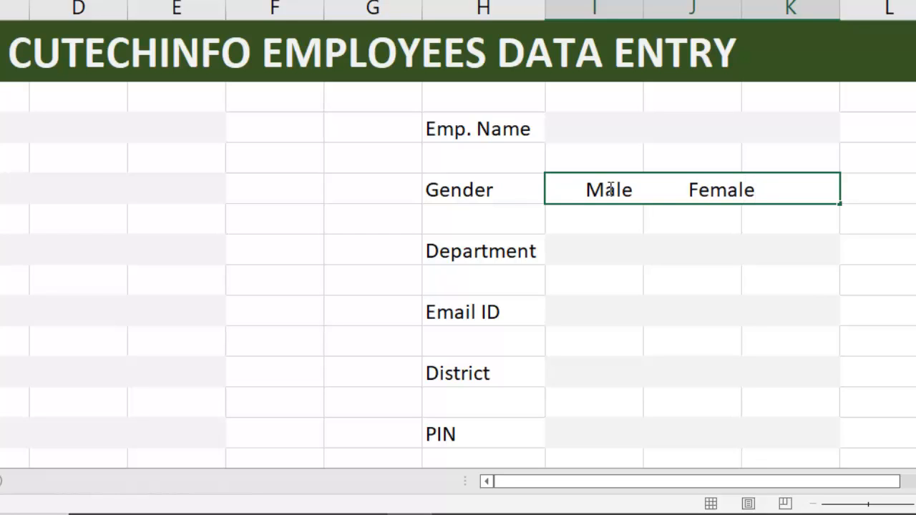
{"action": "key", "text": "Return"}
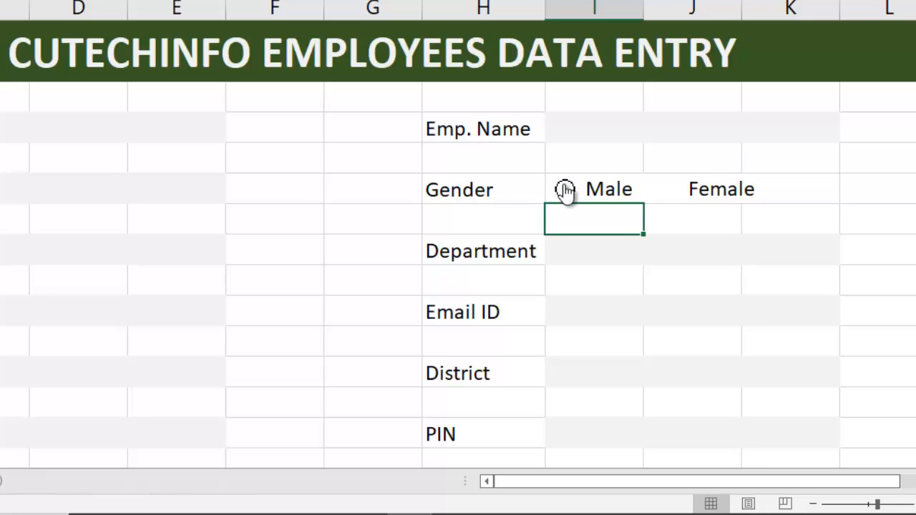
Duplicate the option button and place the copy directly before the Female label
{"action": "left_click", "coordinate": [566, 188], "text": "ctrl"}
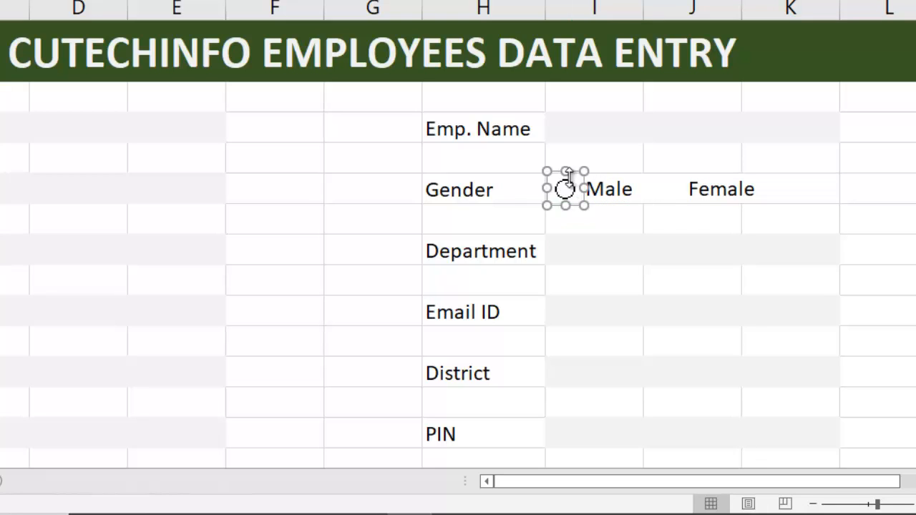
{"action": "key", "text": "ctrl+d"}
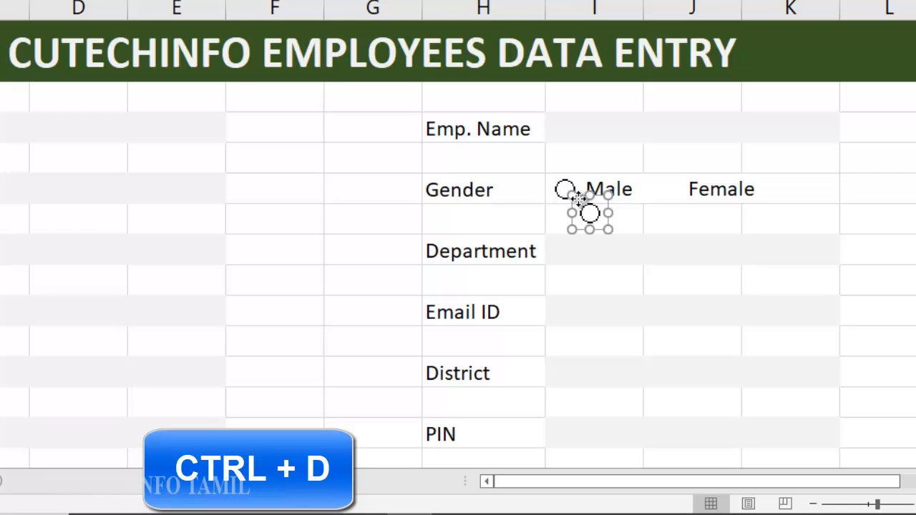
{"action": "left_click_drag", "start_coordinate": [579, 199], "coordinate": [657, 177]}
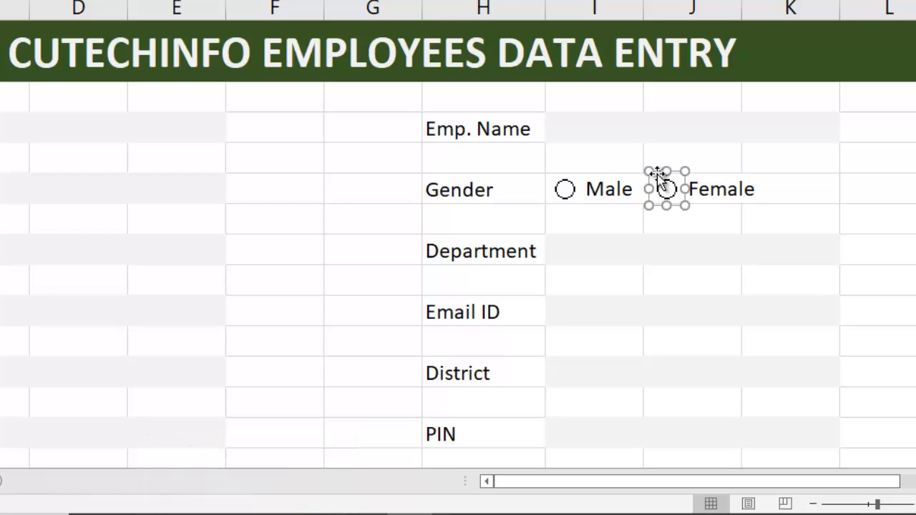
{"action": "left_click", "coordinate": [591, 188]}
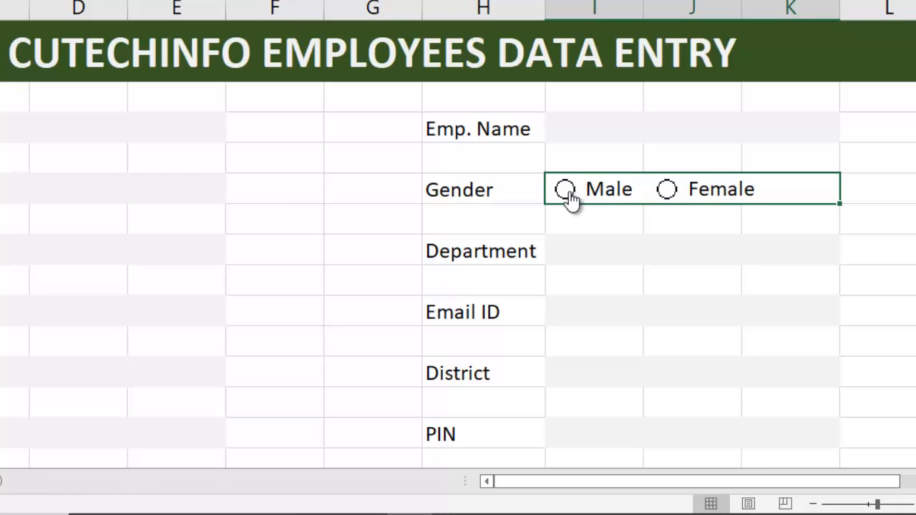
Widen both option buttons so that each one covers its Male or Female label
{"action": "left_click", "coordinate": [565, 189], "text": "ctrl"}
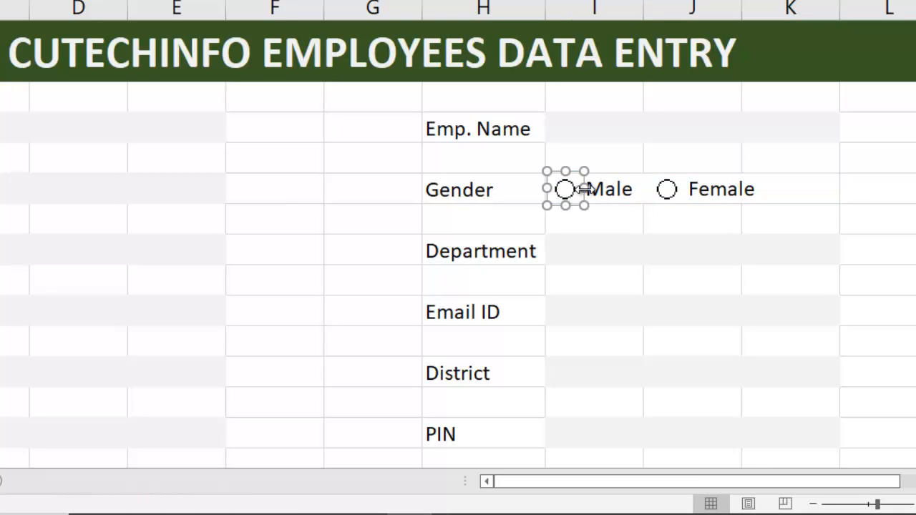
{"action": "left_click_drag", "start_coordinate": [585, 188], "coordinate": [638, 199]}
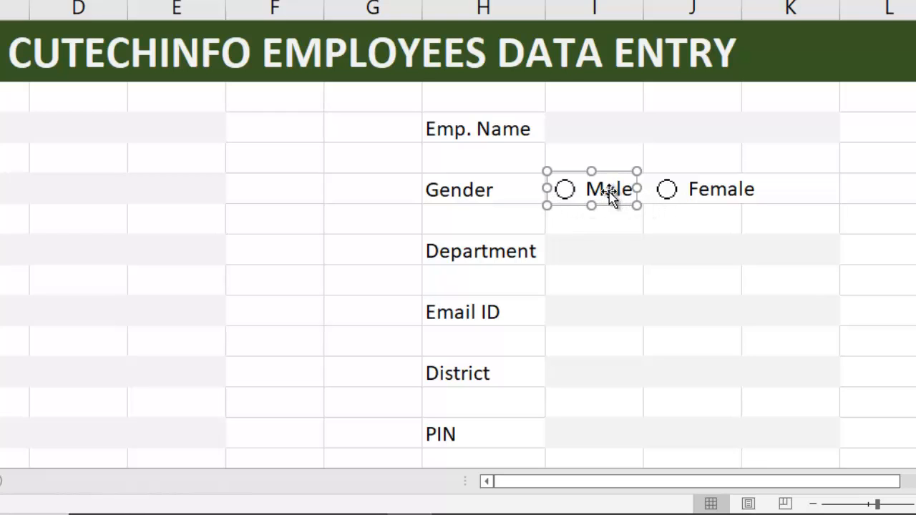
{"action": "left_click", "coordinate": [675, 188], "text": "ctrl"}
{"action": "left_click", "coordinate": [697, 206]}
{"action": "left_click", "coordinate": [680, 240]}
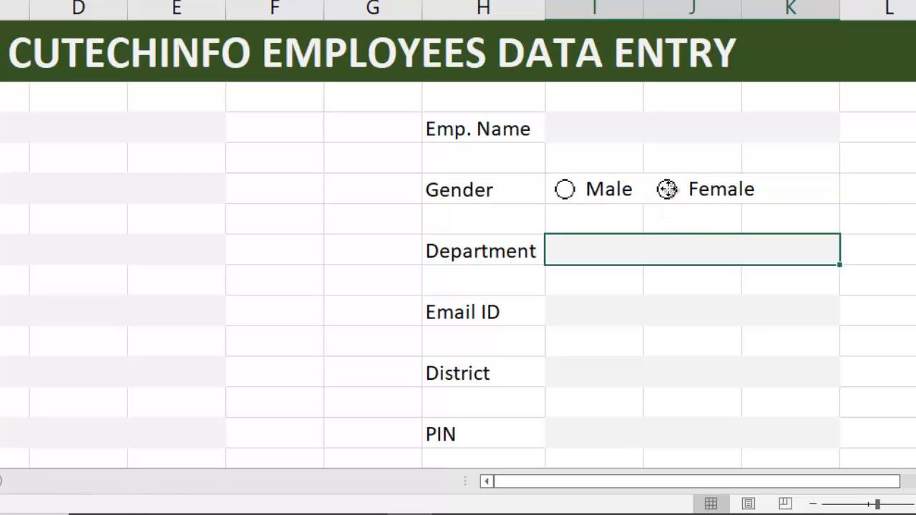
{"action": "left_click", "coordinate": [667, 189], "text": "ctrl"}
{"action": "left_click_drag", "start_coordinate": [685, 189], "coordinate": [760, 198]}
{"action": "left_click", "coordinate": [700, 222]}
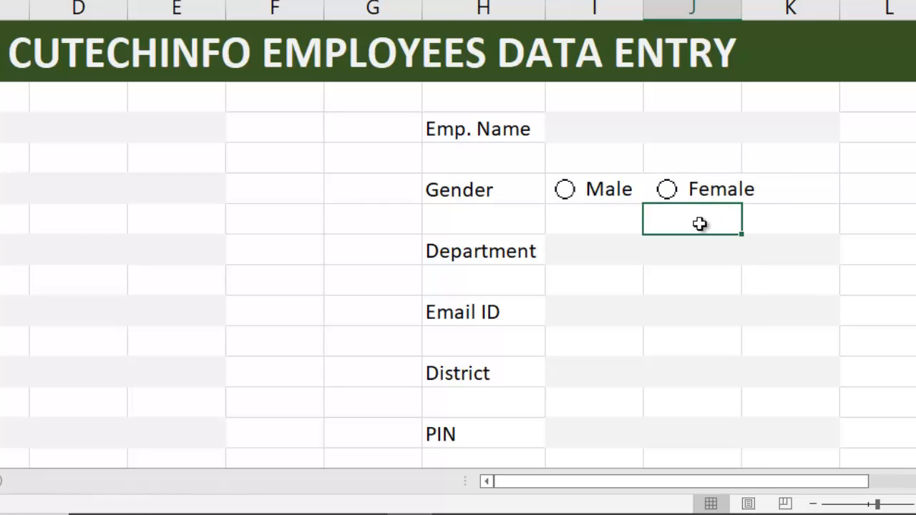
Test the Gender option buttons by choosing Male and then Female
{"action": "left_click", "coordinate": [608, 198]}
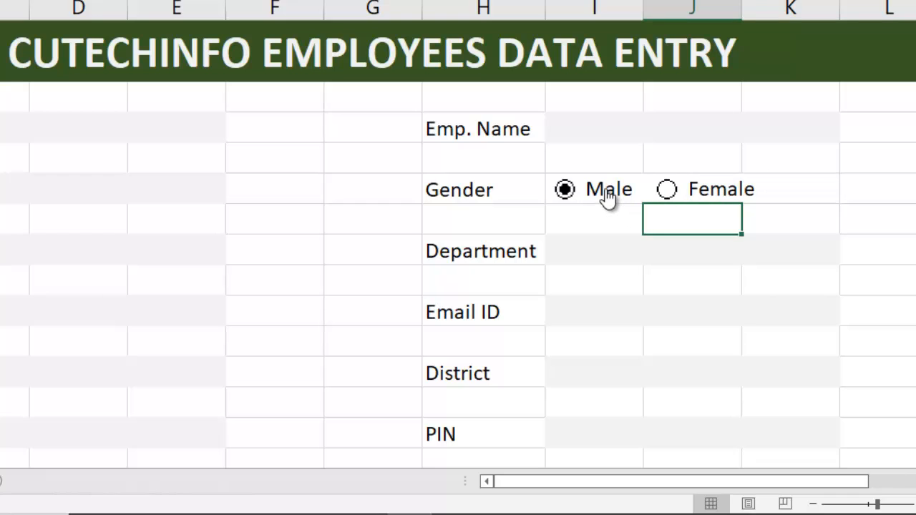
{"action": "left_click", "coordinate": [734, 196]}
{"action": "left_click", "coordinate": [786, 198]}
{"action": "left_click", "coordinate": [694, 219]}
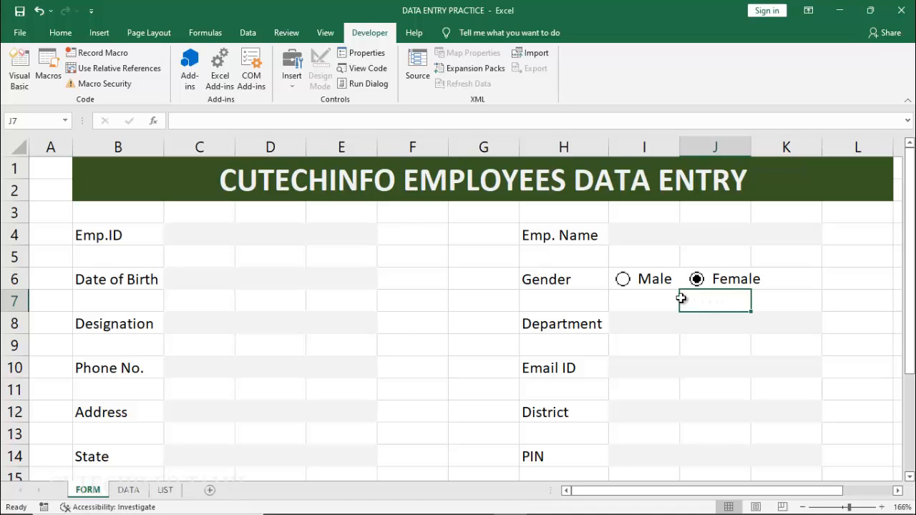
Link the Female option button to cell $G$3 through its control format settings
{"action": "left_click", "coordinate": [736, 279], "text": "ctrl"}
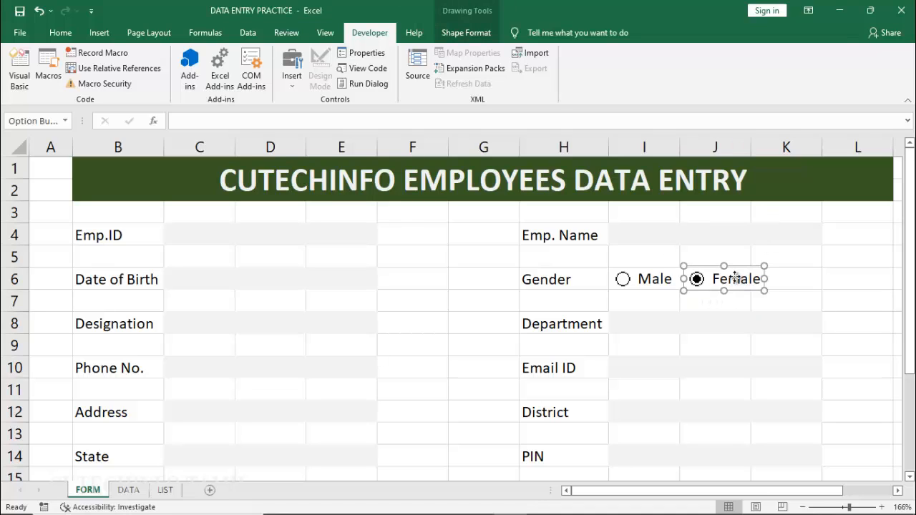
{"action": "right_click", "coordinate": [737, 282]}
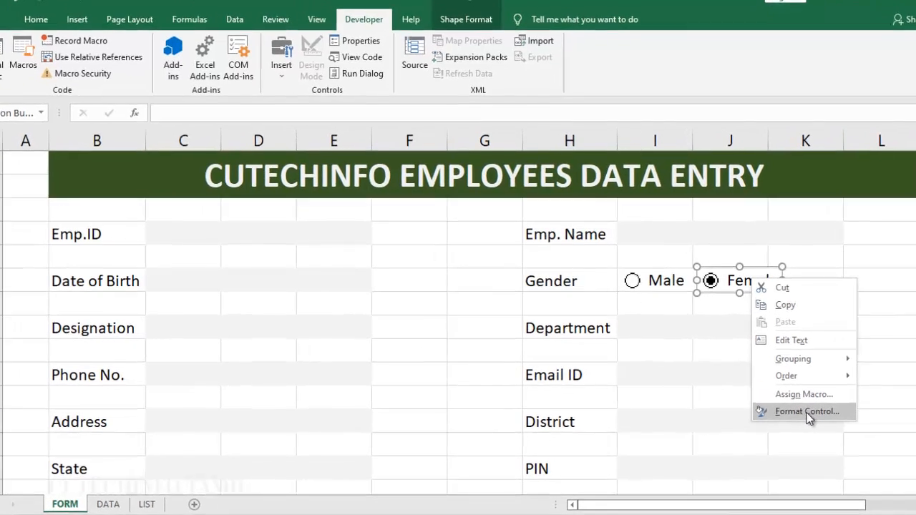
{"action": "left_click", "coordinate": [788, 402]}
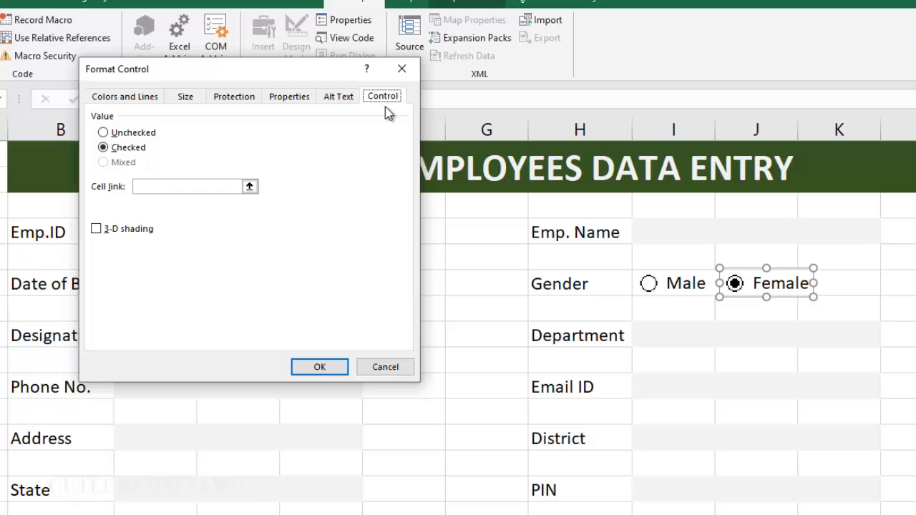
{"action": "left_click", "coordinate": [150, 187]}
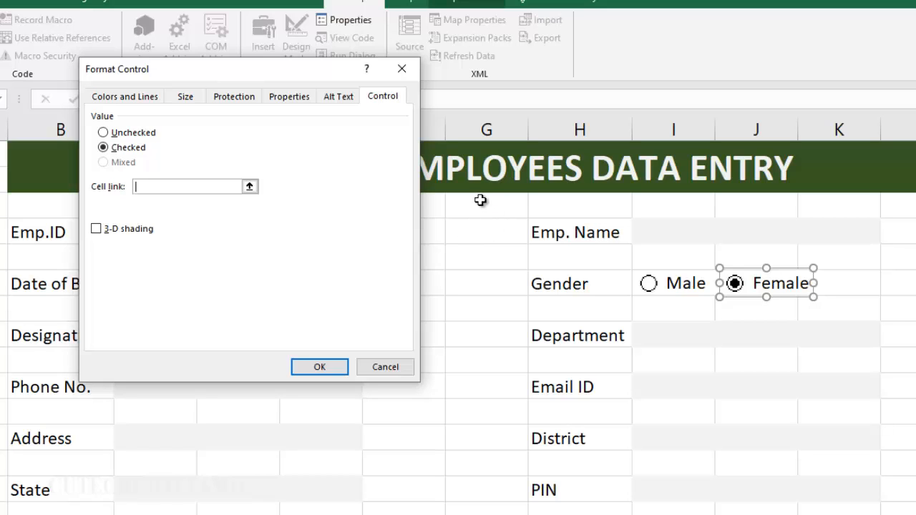
{"action": "left_click", "coordinate": [487, 206]}
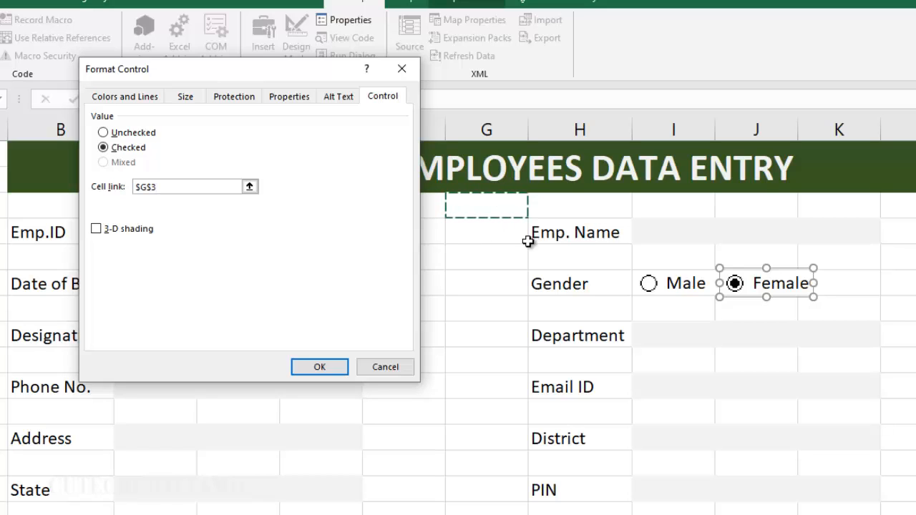
{"action": "left_click", "coordinate": [320, 367]}
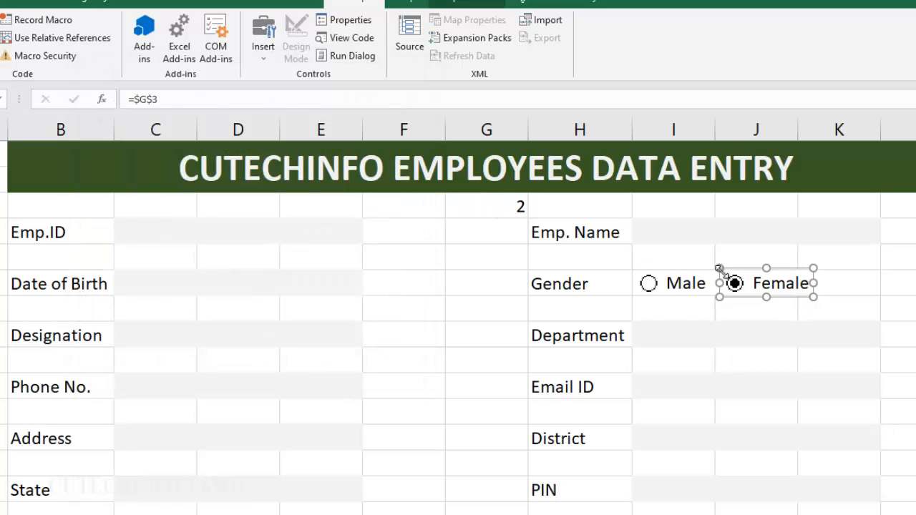
Test the linked cell by switching the Gender choice to Male and back to Female
{"action": "left_click", "coordinate": [679, 287]}
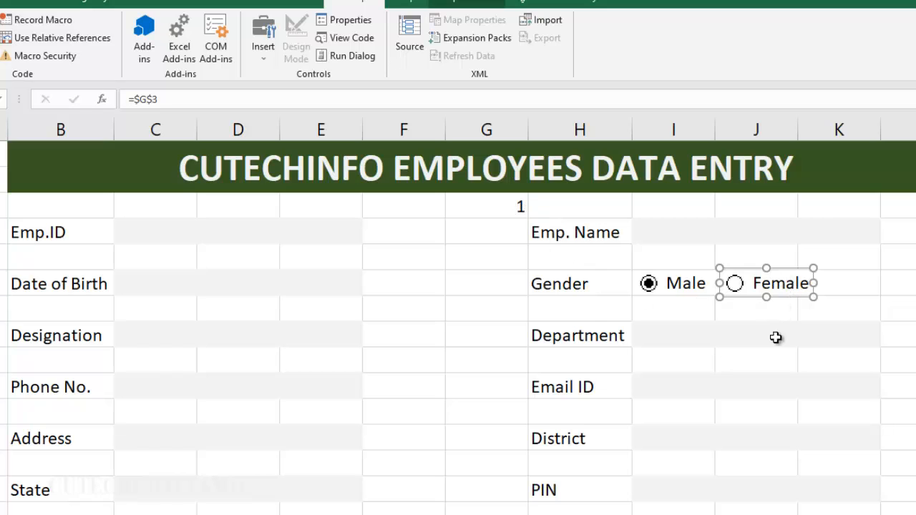
{"action": "left_click", "coordinate": [776, 336]}
{"action": "left_click", "coordinate": [769, 287]}
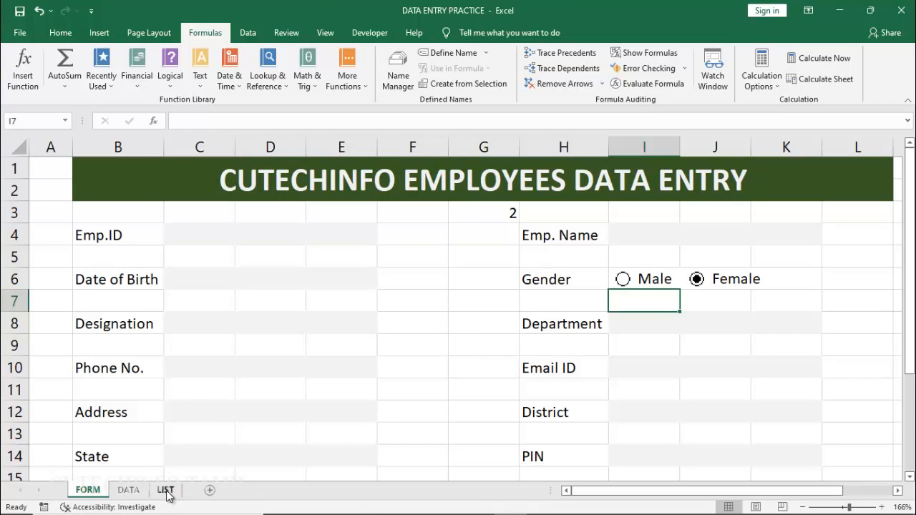
Define the workbook name Designations for the designation entries in B5:B15 of the LIST sheet
{"action": "left_click", "coordinate": [165, 490]}
{"action": "left_click_drag", "start_coordinate": [94, 214], "coordinate": [90, 345]}
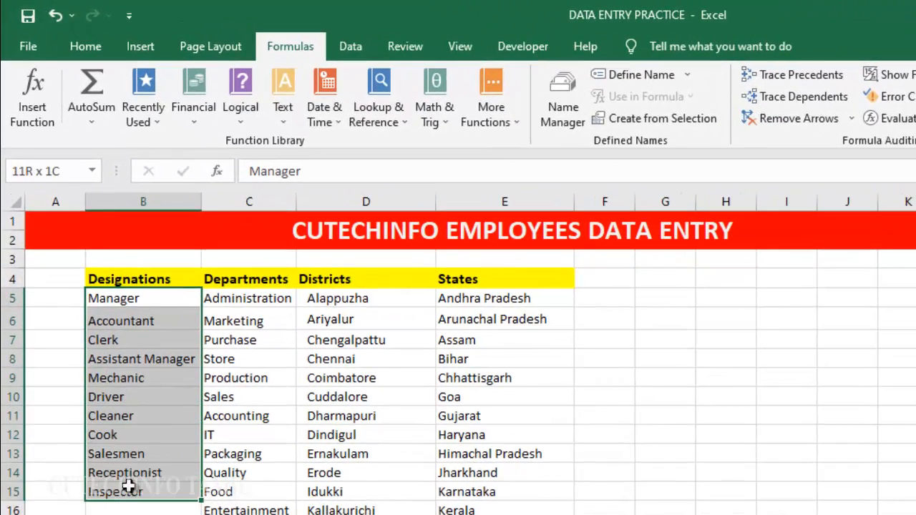
{"action": "left_click_drag", "start_coordinate": [129, 486], "coordinate": [129, 488]}
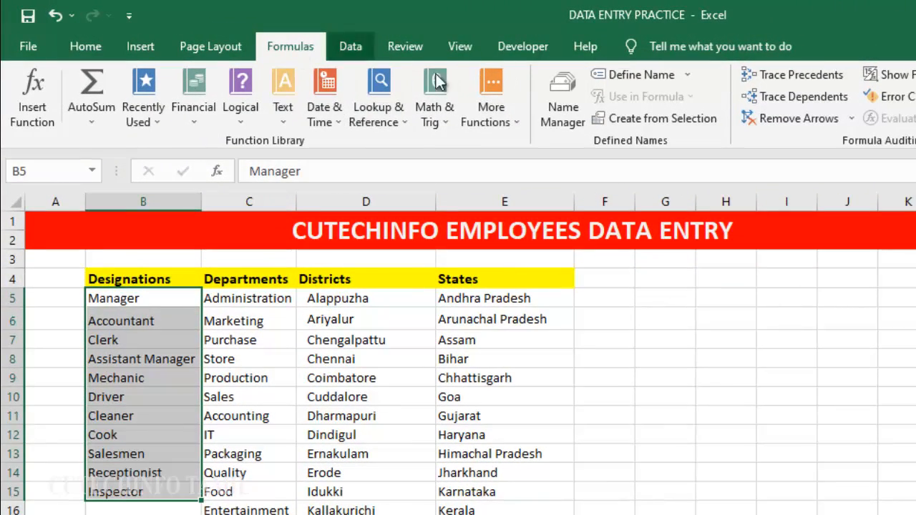
{"action": "left_click", "coordinate": [559, 108]}
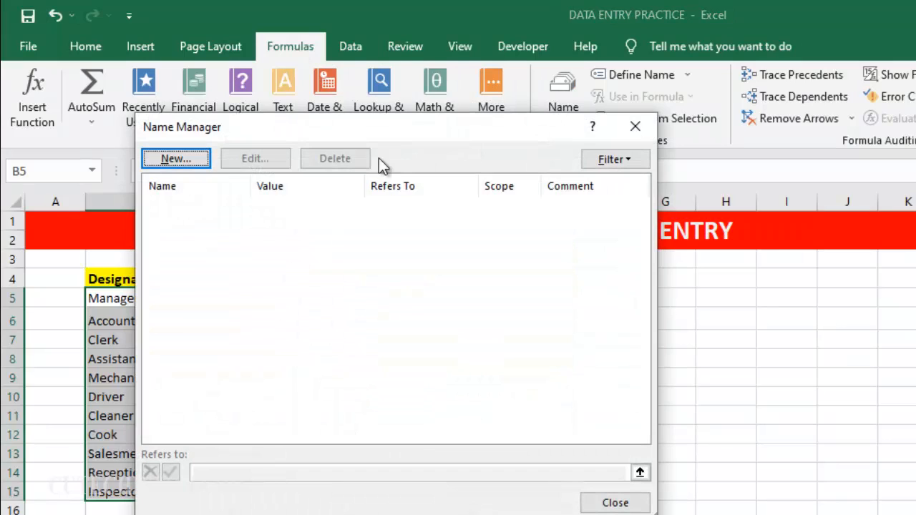
{"action": "left_click", "coordinate": [185, 162]}
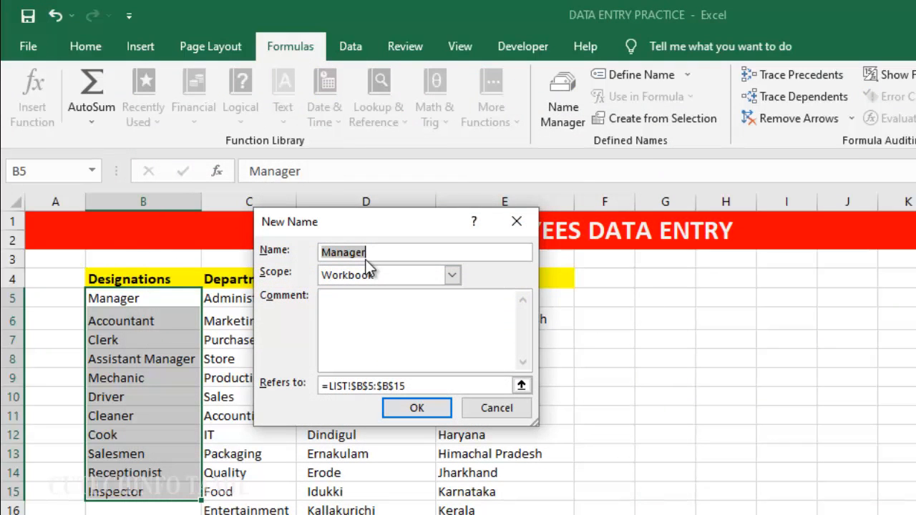
{"action": "type", "text": "Designations"}
{"action": "left_click", "coordinate": [430, 411]}
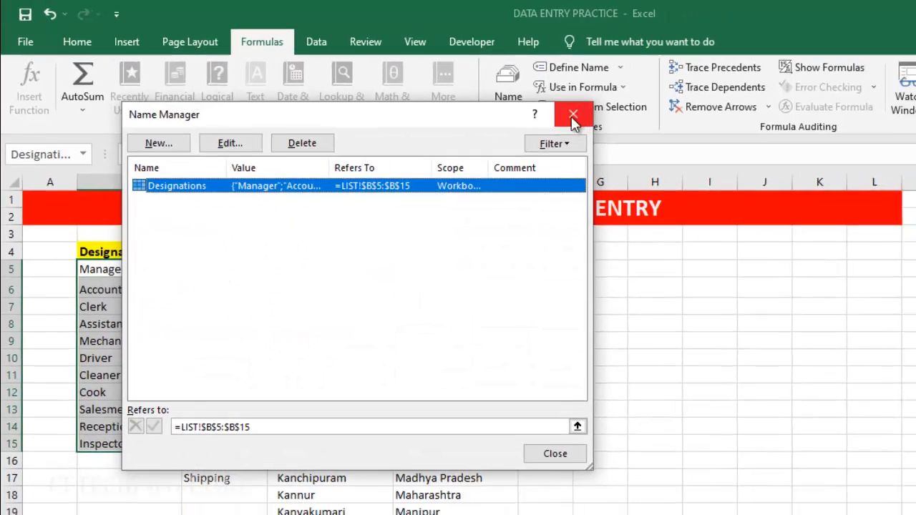
{"action": "left_click", "coordinate": [573, 116]}
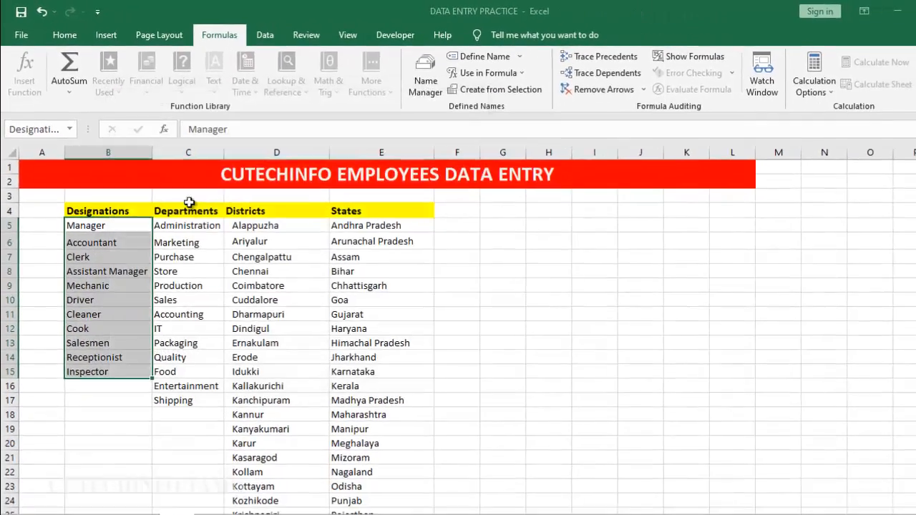
Define the workbook name Departments for the department entries in C5:C17 of the LIST sheet
{"action": "left_click_drag", "start_coordinate": [176, 212], "coordinate": [174, 375]}
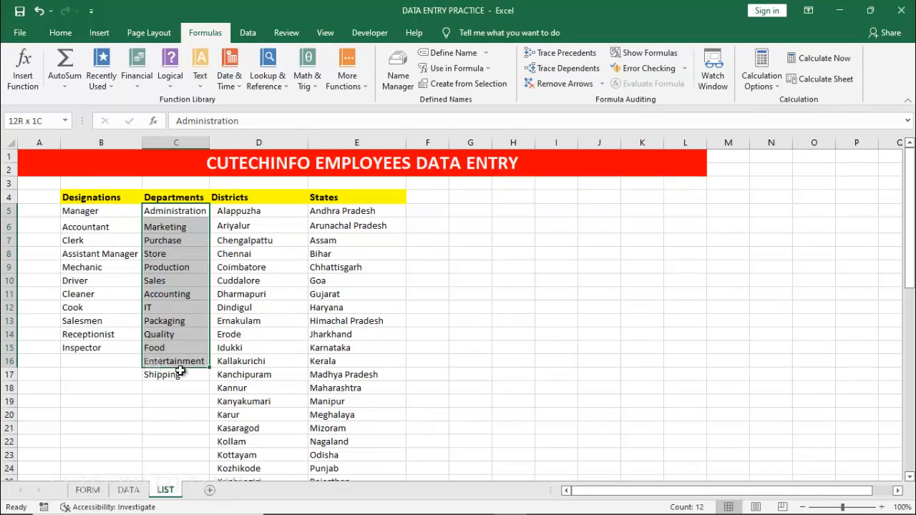
{"action": "left_click", "coordinate": [399, 84]}
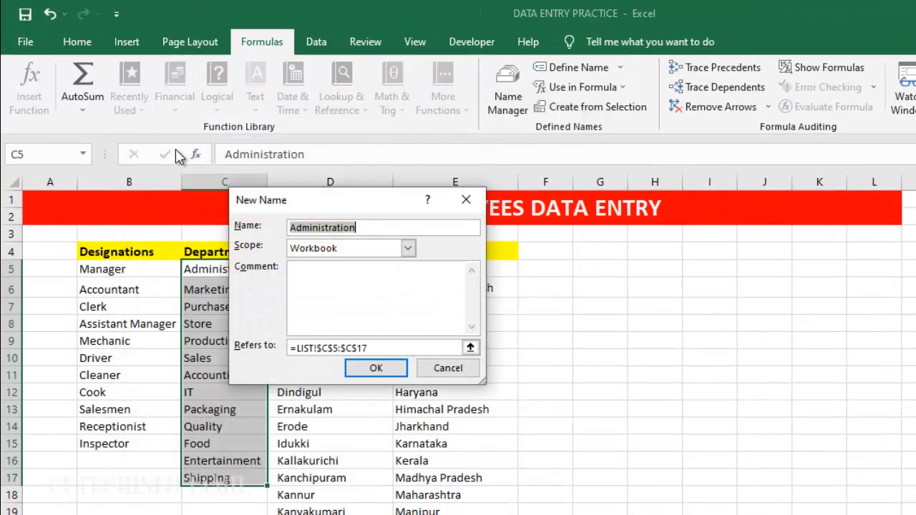
{"action": "type", "text": "Departments"}
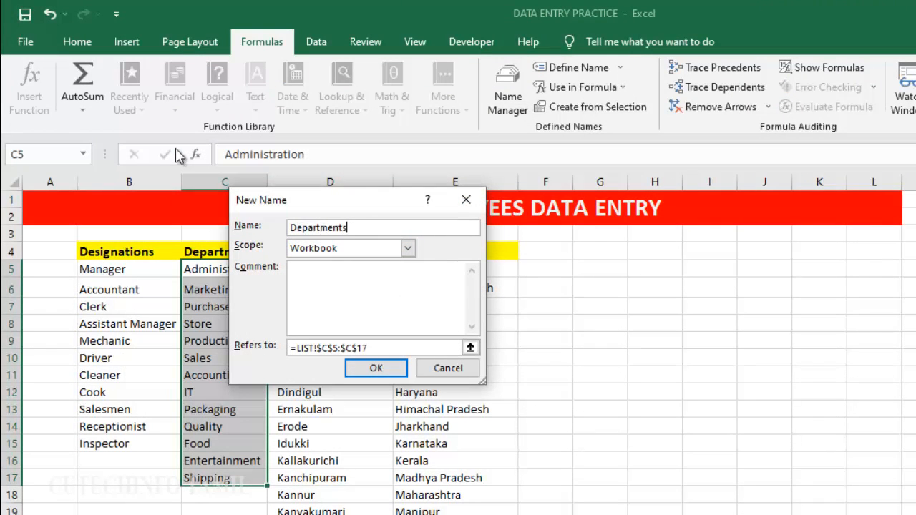
{"action": "left_click", "coordinate": [375, 369]}
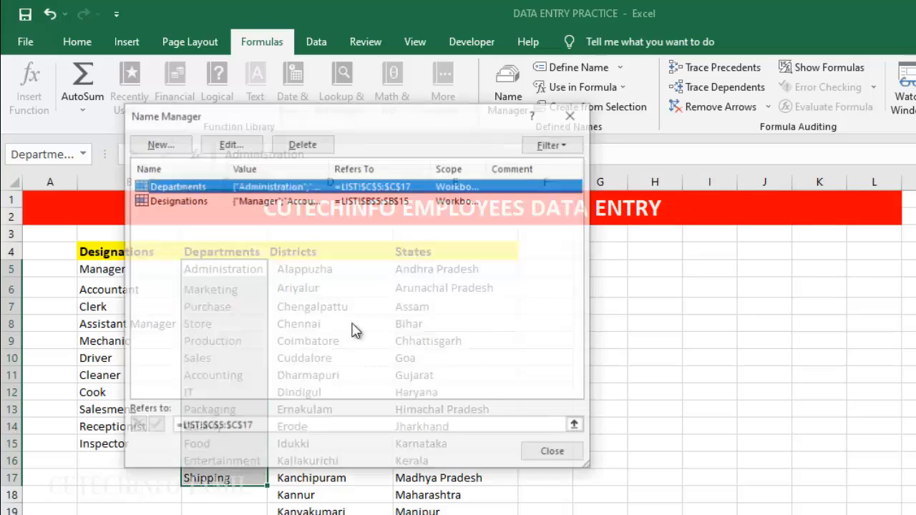
{"action": "left_click", "coordinate": [570, 116]}
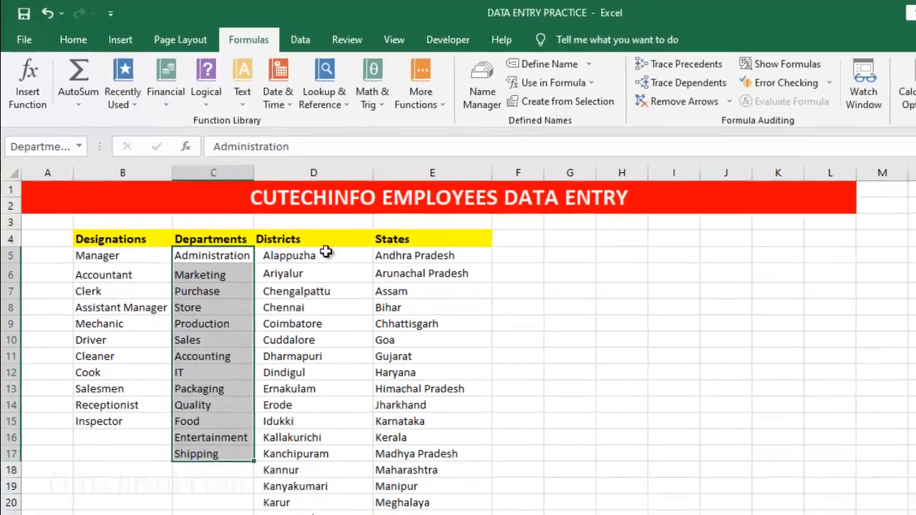
Define the workbook name Districts for the district entries in D5:D55 of the LIST sheet
{"action": "left_click_drag", "start_coordinate": [326, 252], "coordinate": [332, 514]}
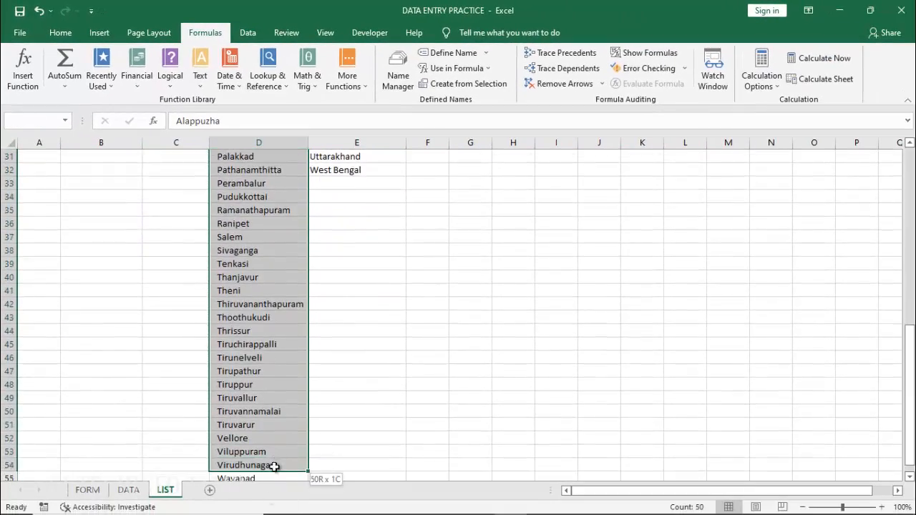
{"action": "left_click_drag", "start_coordinate": [274, 466], "coordinate": [268, 455]}
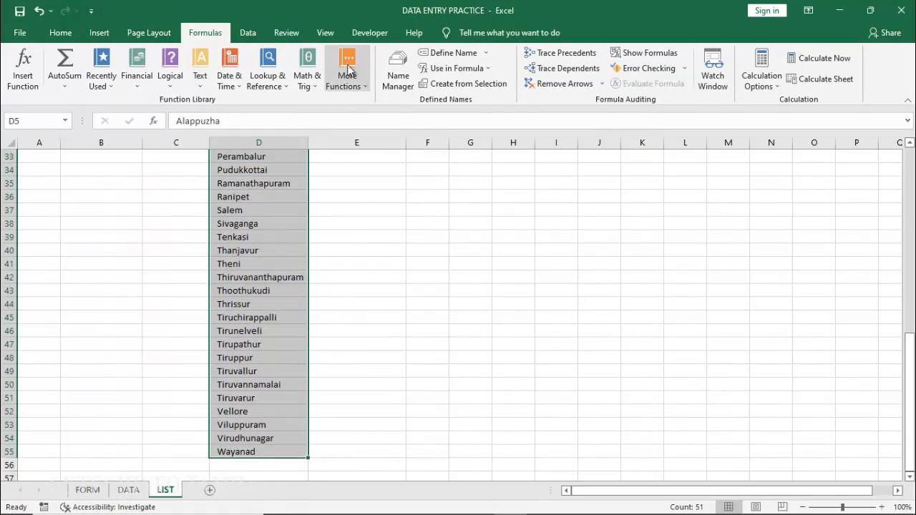
{"action": "left_click", "coordinate": [398, 75]}
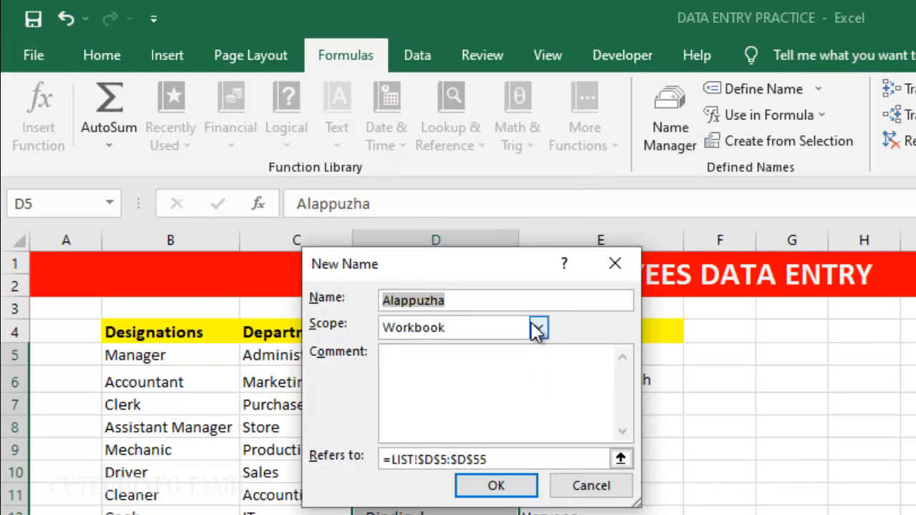
{"action": "type", "text": "Districts"}
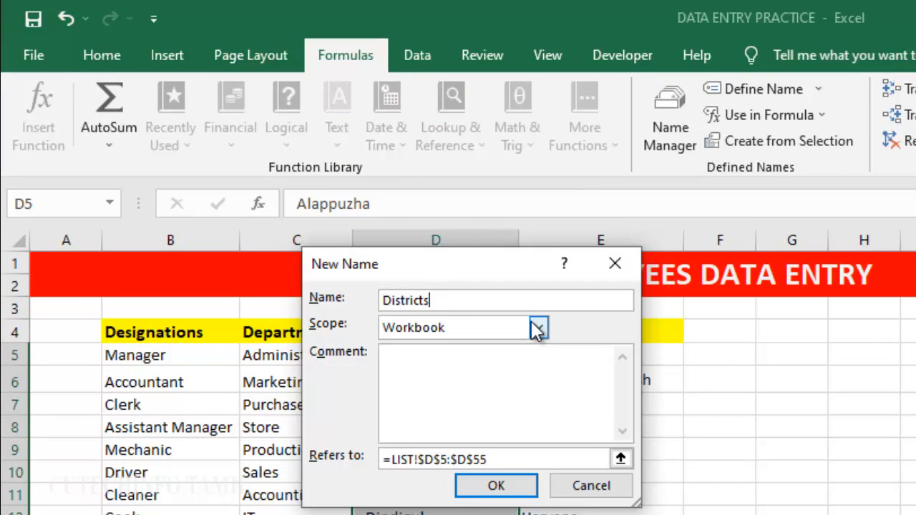
{"action": "left_click", "coordinate": [513, 486]}
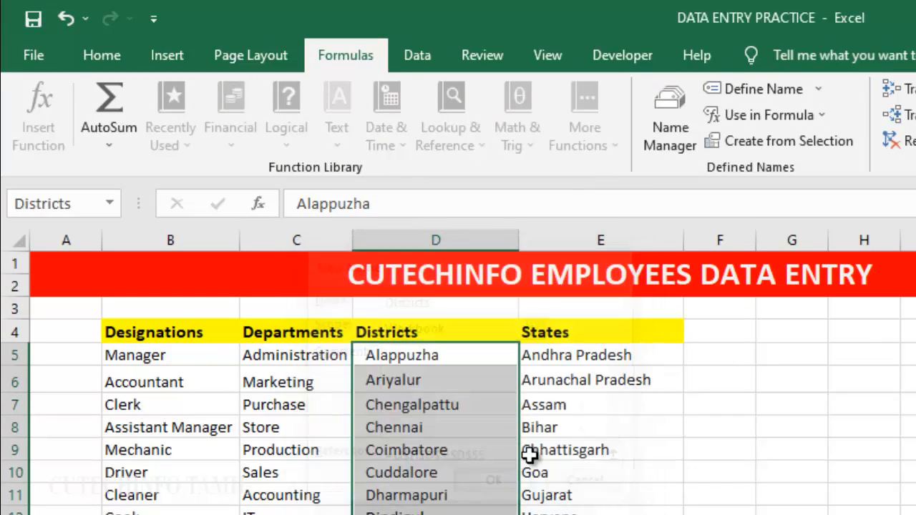
{"action": "left_click", "coordinate": [756, 150]}
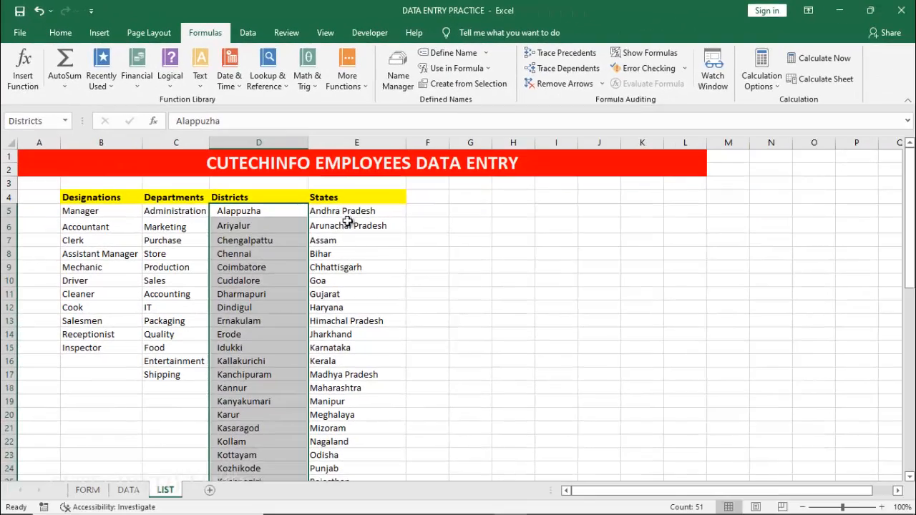
Define the workbook name States for the state entries in E5:E32 of the LIST sheet
{"action": "left_click", "coordinate": [347, 214]}
{"action": "left_click_drag", "start_coordinate": [347, 218], "coordinate": [377, 219]}
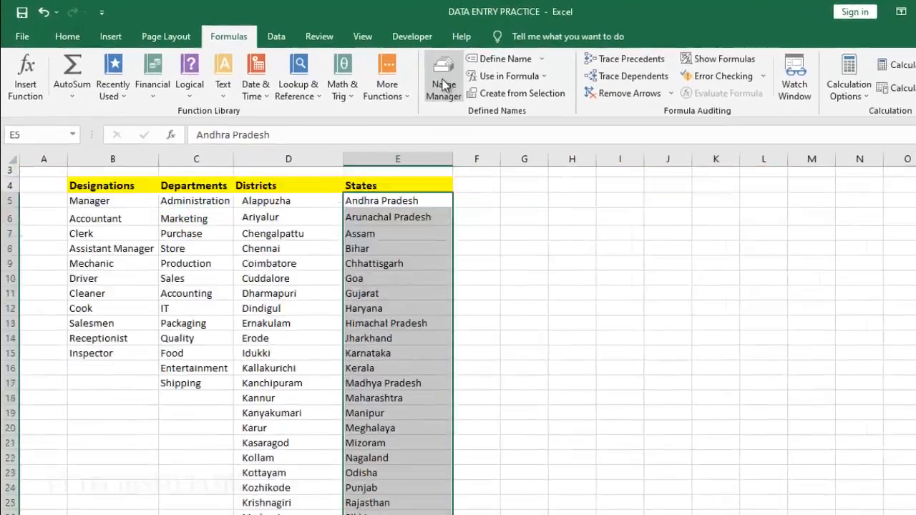
{"action": "left_click", "coordinate": [398, 74]}
{"action": "left_click", "coordinate": [158, 142]}
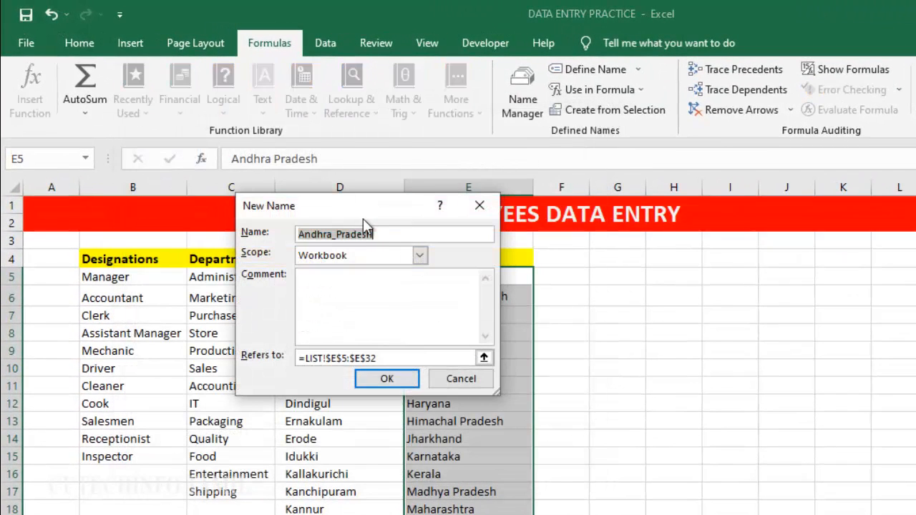
{"action": "type", "text": "States"}
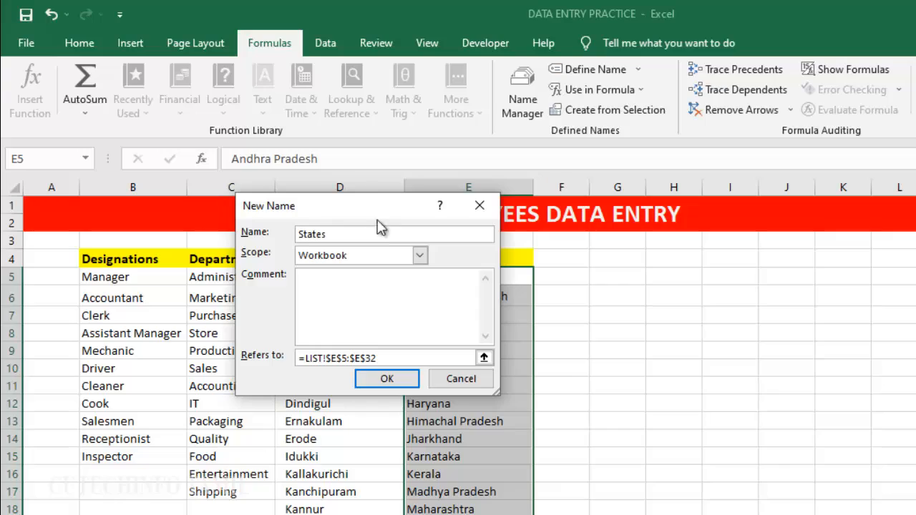
{"action": "left_click", "coordinate": [386, 378]}
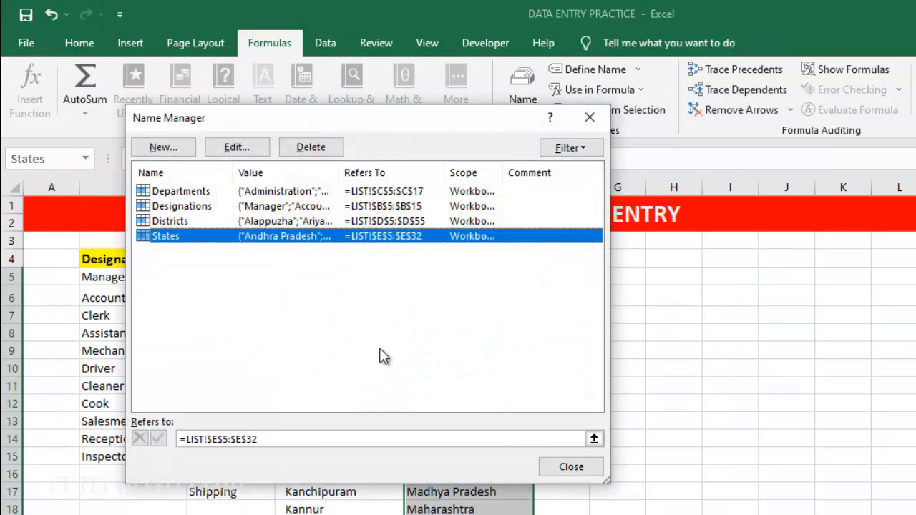
{"action": "left_click", "coordinate": [593, 121]}
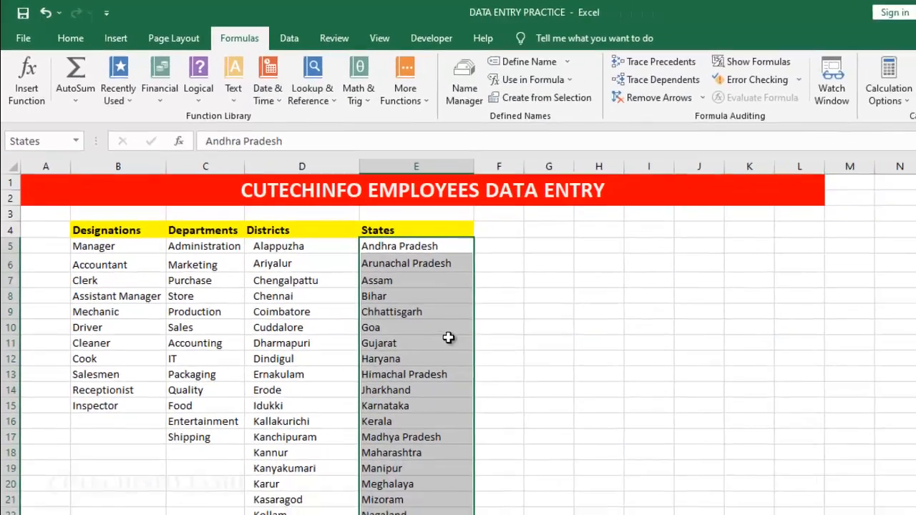
{"action": "left_click", "coordinate": [465, 386]}
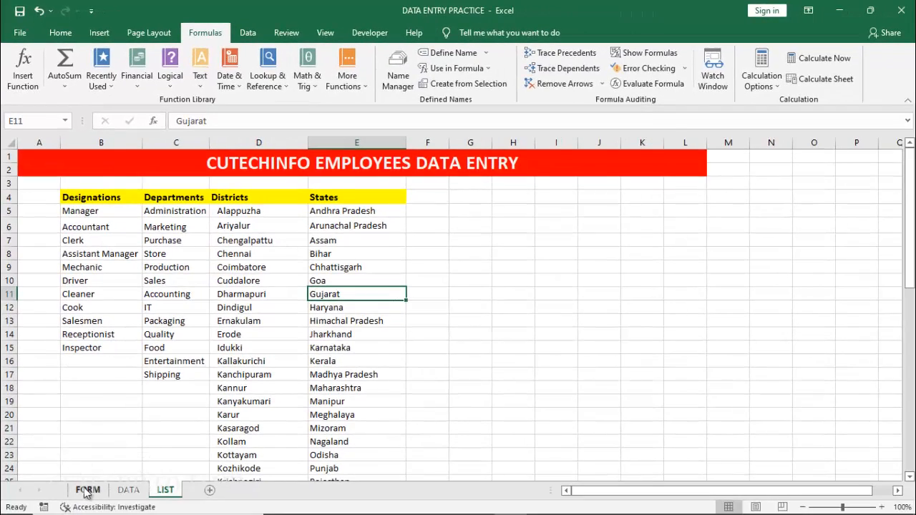
On the FORM sheet, apply list data validation to the Designation entry cell C8 with the source =designations
{"action": "left_click", "coordinate": [82, 489]}
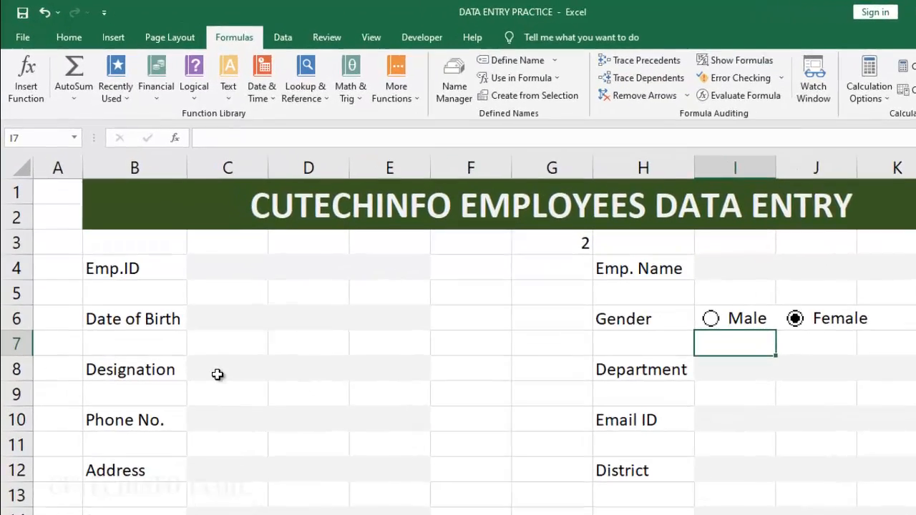
{"action": "left_click", "coordinate": [233, 325]}
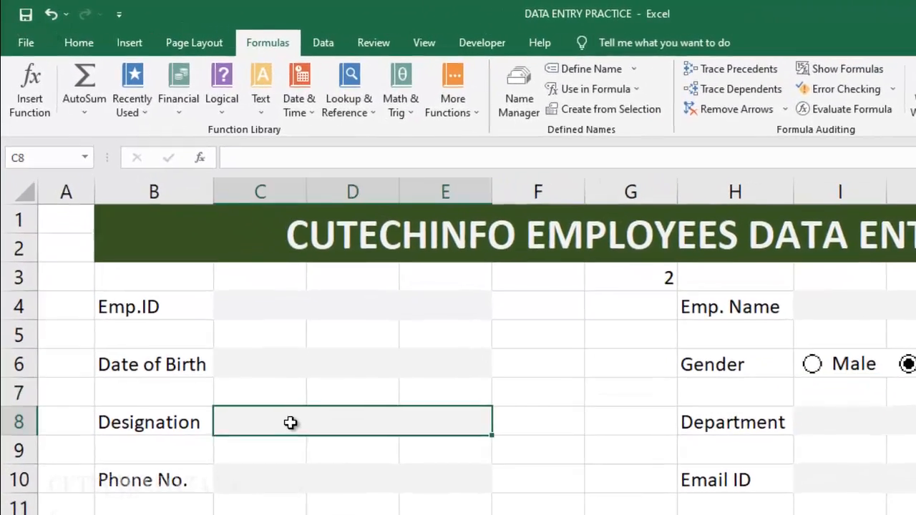
{"action": "left_click", "coordinate": [328, 45]}
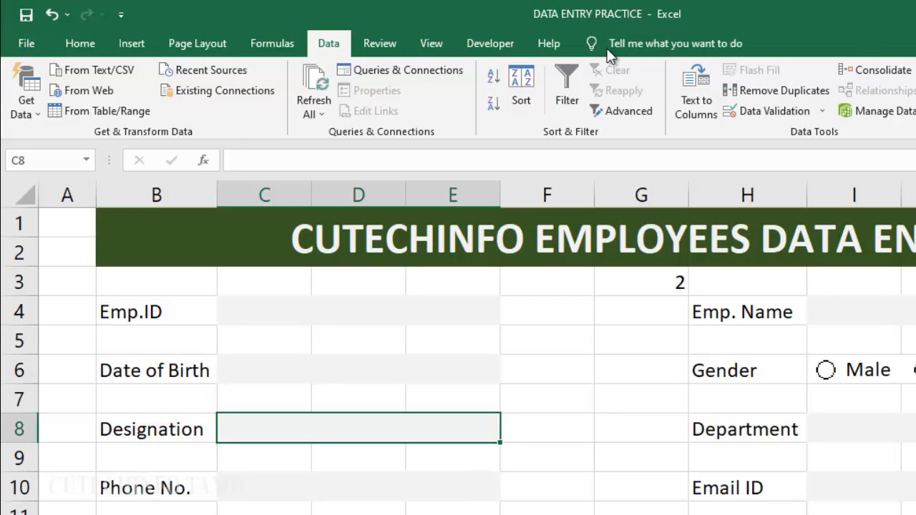
{"action": "left_click", "coordinate": [773, 113]}
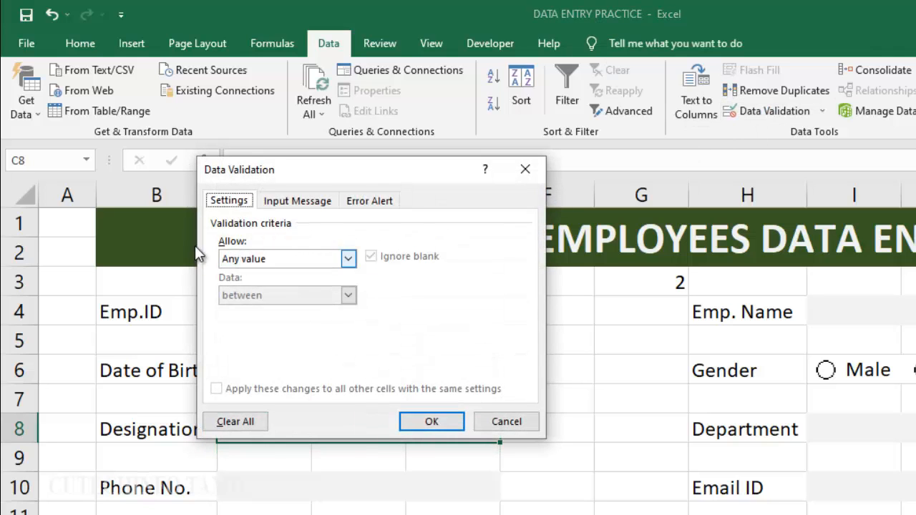
{"action": "left_click", "coordinate": [348, 260]}
{"action": "left_click", "coordinate": [289, 309]}
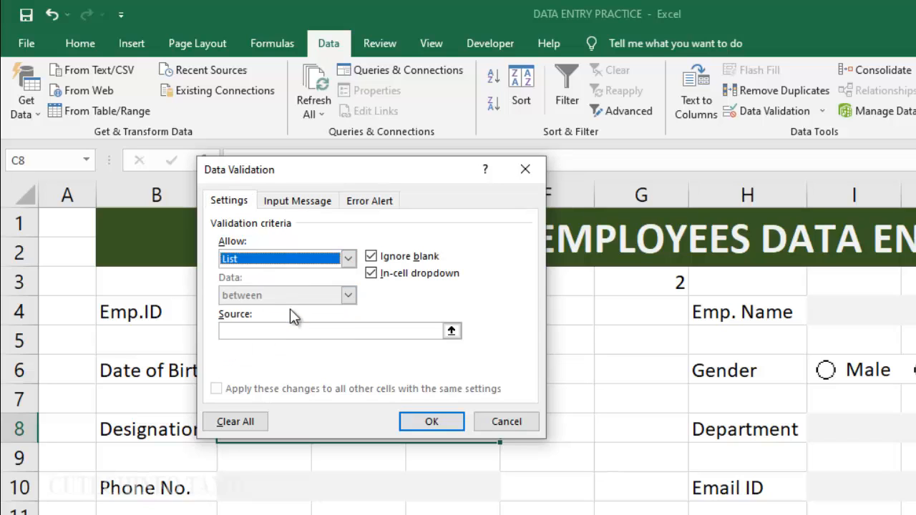
{"action": "left_click", "coordinate": [294, 330]}
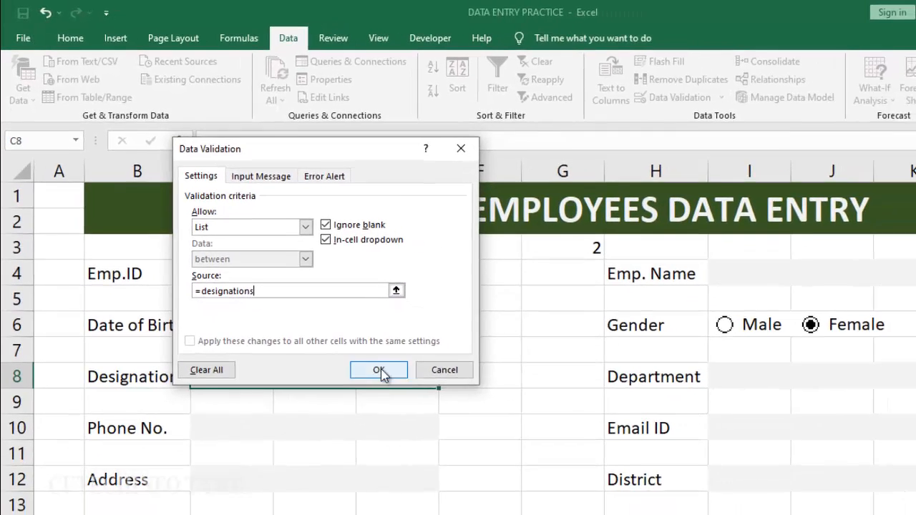
{"action": "left_click", "coordinate": [431, 422]}
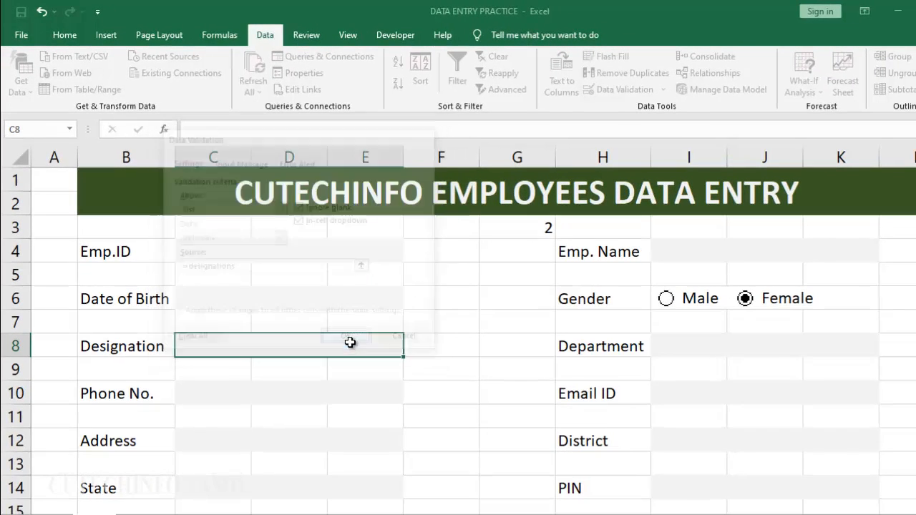
Review the entries in the Designation cell's dropdown list without choosing one
{"action": "left_click", "coordinate": [411, 350]}
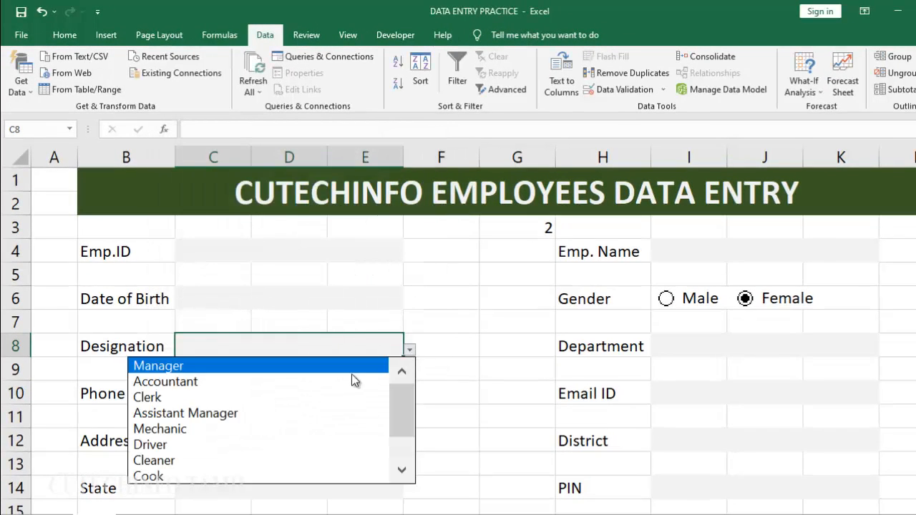
{"action": "left_click_drag", "start_coordinate": [404, 399], "coordinate": [409, 443]}
{"action": "key", "text": "Escape"}
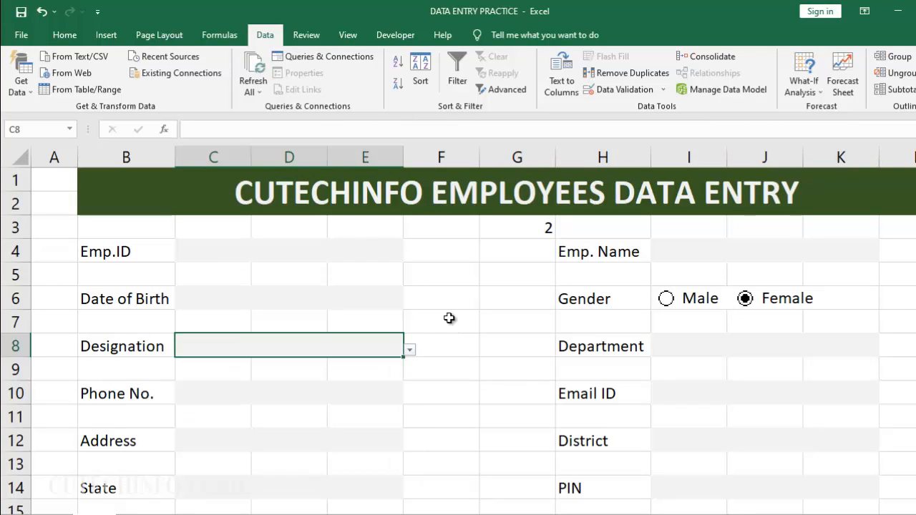
Apply list data validation to the Department entry cell I8 with the source =departments, and check its dropdown
{"action": "left_click", "coordinate": [704, 349]}
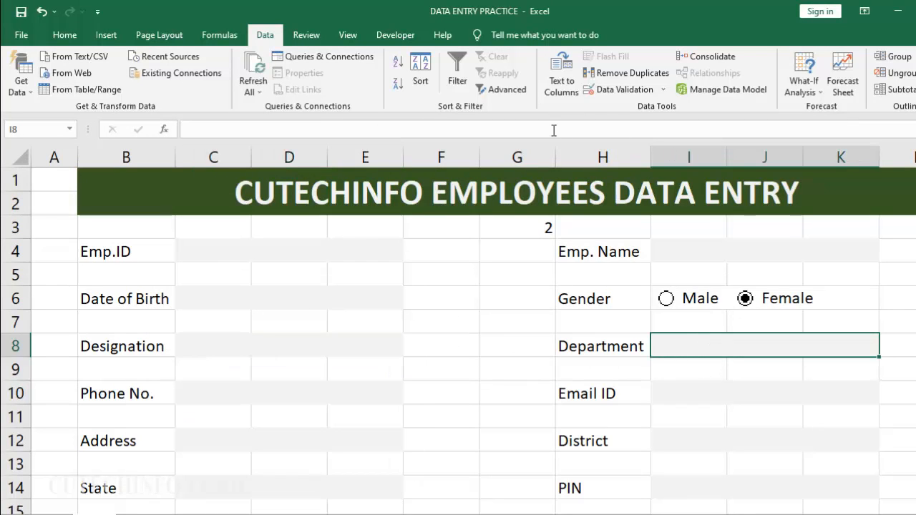
{"action": "left_click", "coordinate": [624, 93]}
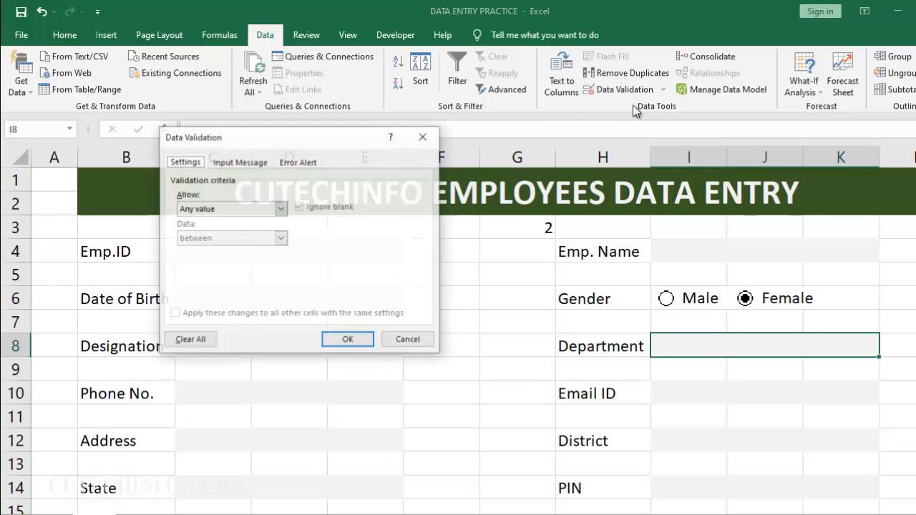
{"action": "left_click", "coordinate": [221, 212]}
{"action": "left_click", "coordinate": [214, 249]}
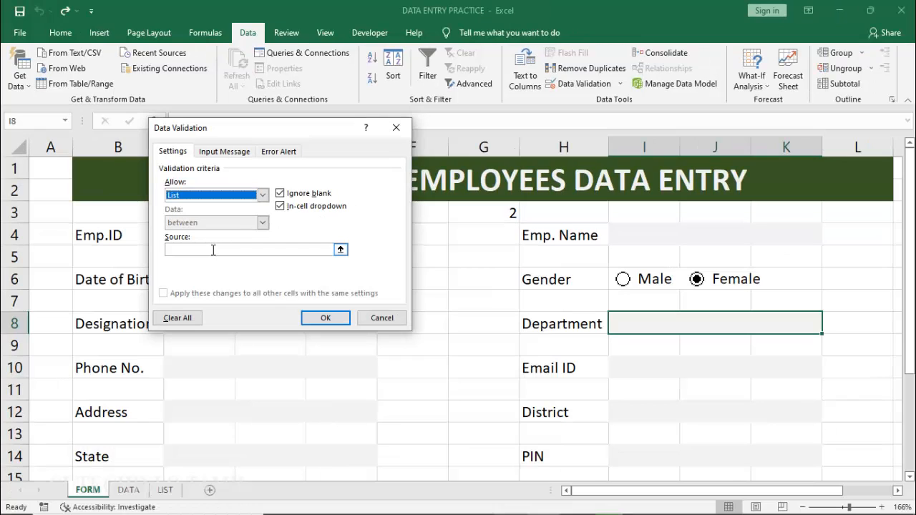
{"action": "left_click", "coordinate": [213, 250]}
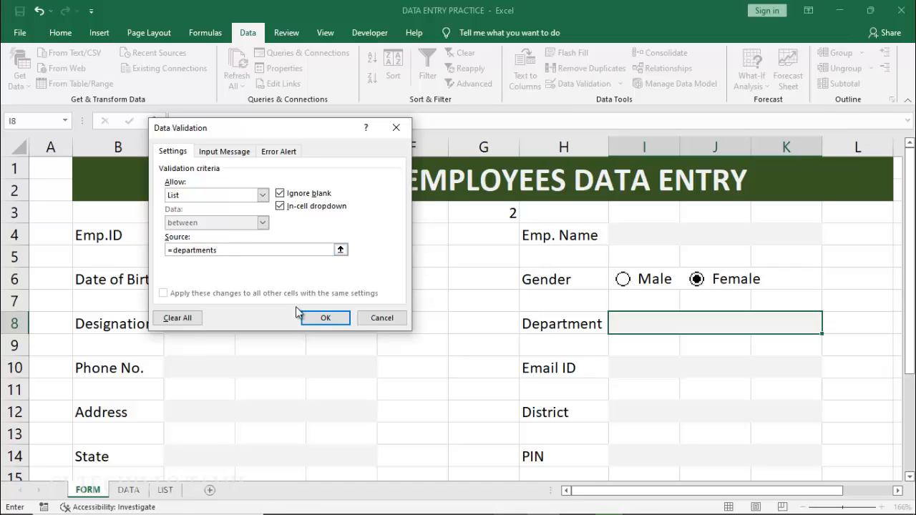
{"action": "left_click", "coordinate": [319, 318]}
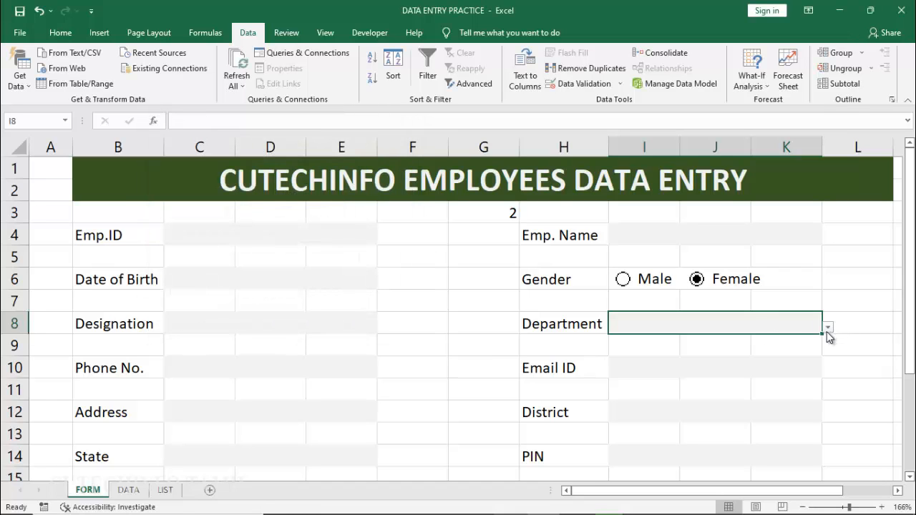
{"action": "left_click", "coordinate": [827, 329]}
{"action": "key", "text": "Escape"}
Apply list data validation to the District entry cell I12 with the source =districts, and check its dropdown
{"action": "left_click", "coordinate": [661, 413]}
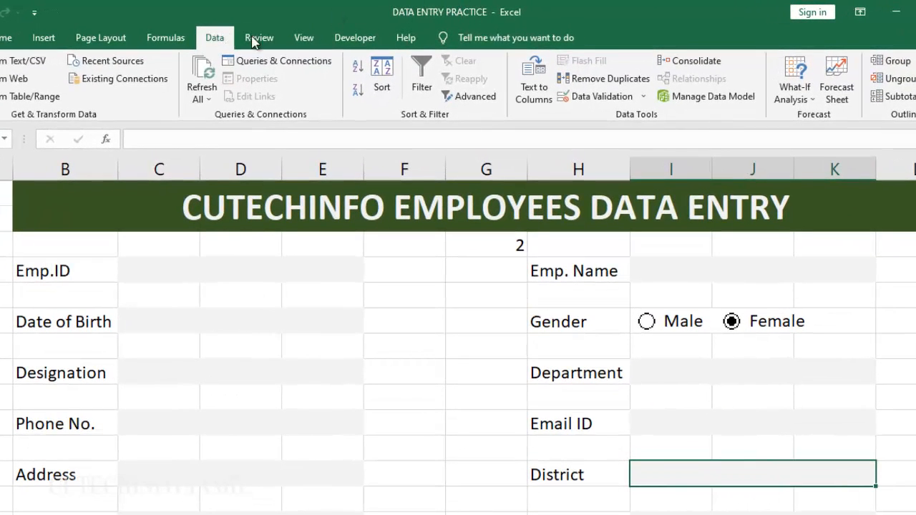
{"action": "left_click", "coordinate": [632, 100]}
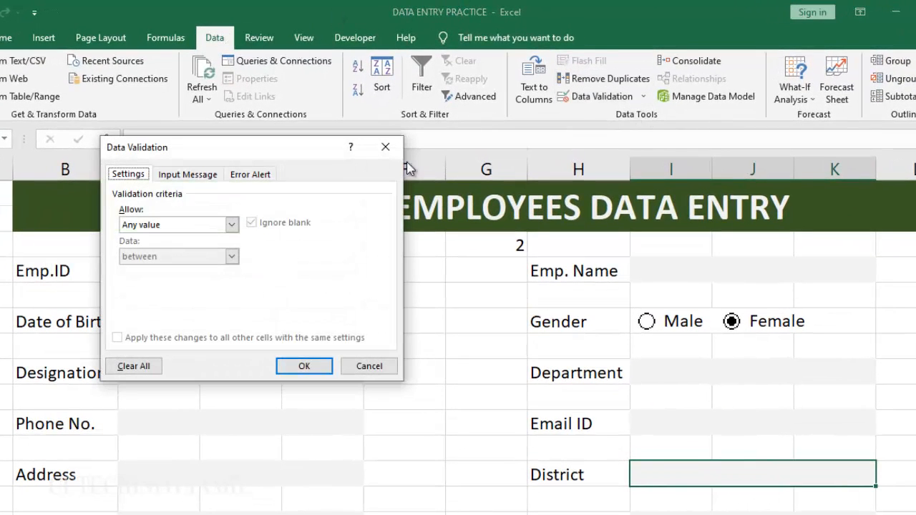
{"action": "left_click", "coordinate": [215, 225]}
{"action": "left_click", "coordinate": [160, 274]}
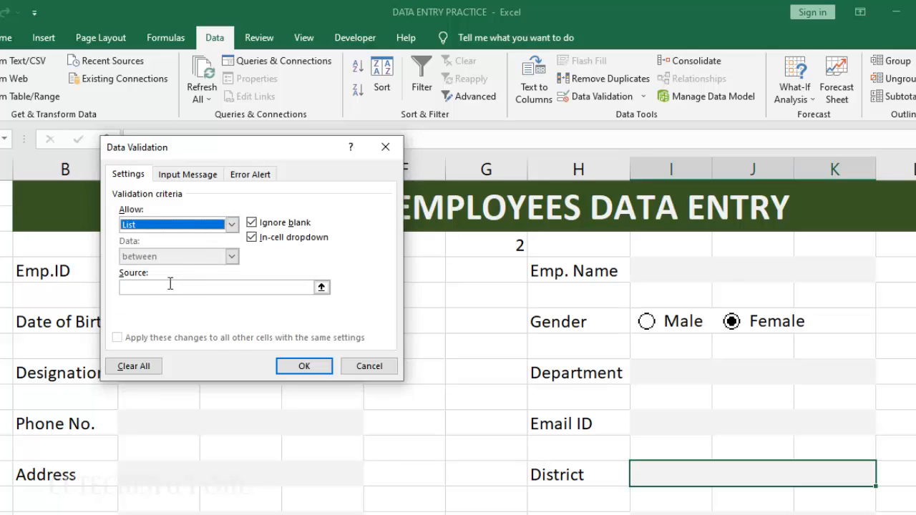
{"action": "left_click", "coordinate": [160, 289]}
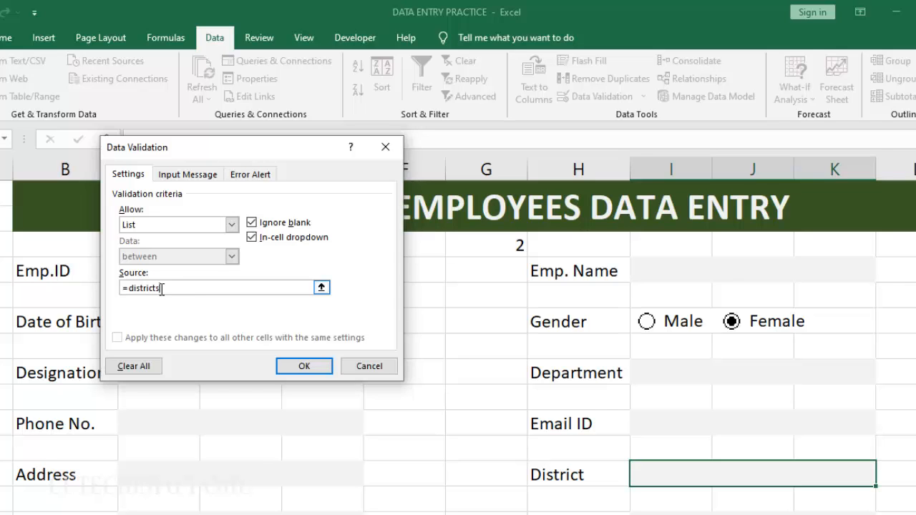
{"action": "left_click", "coordinate": [297, 369]}
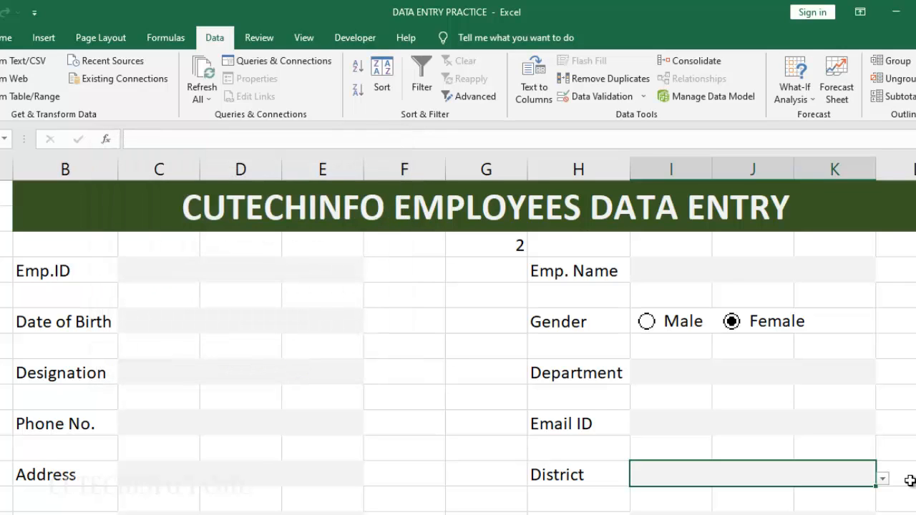
{"action": "left_click", "coordinate": [883, 479]}
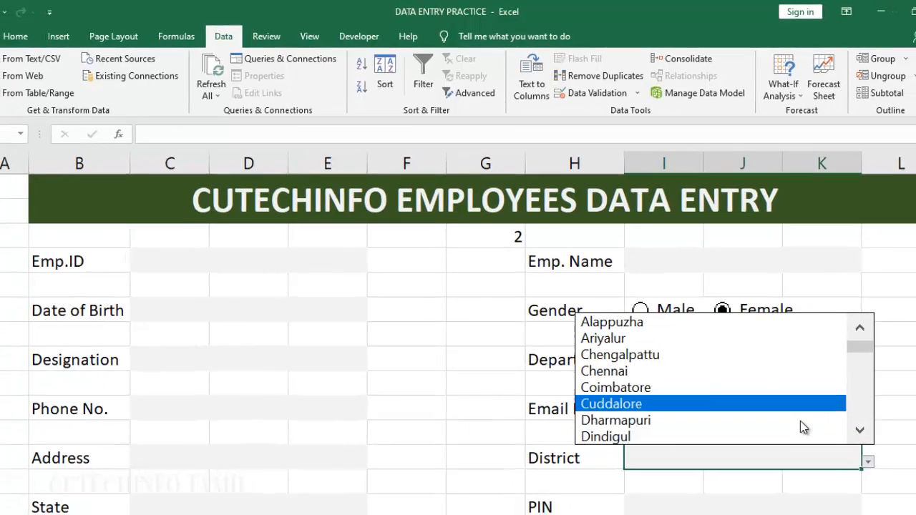
{"action": "left_click", "coordinate": [893, 436]}
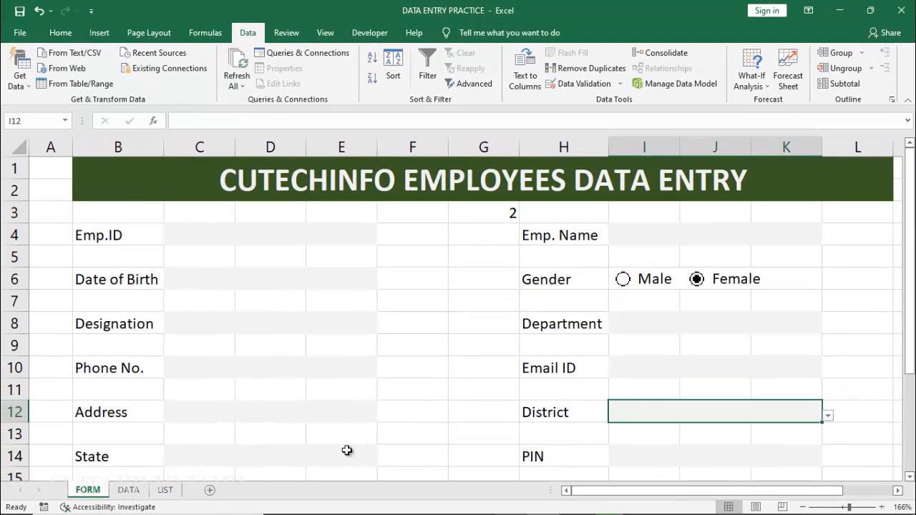
Apply list data validation to the State entry cell C14 with the source =states, and check its dropdown
{"action": "left_click", "coordinate": [200, 460]}
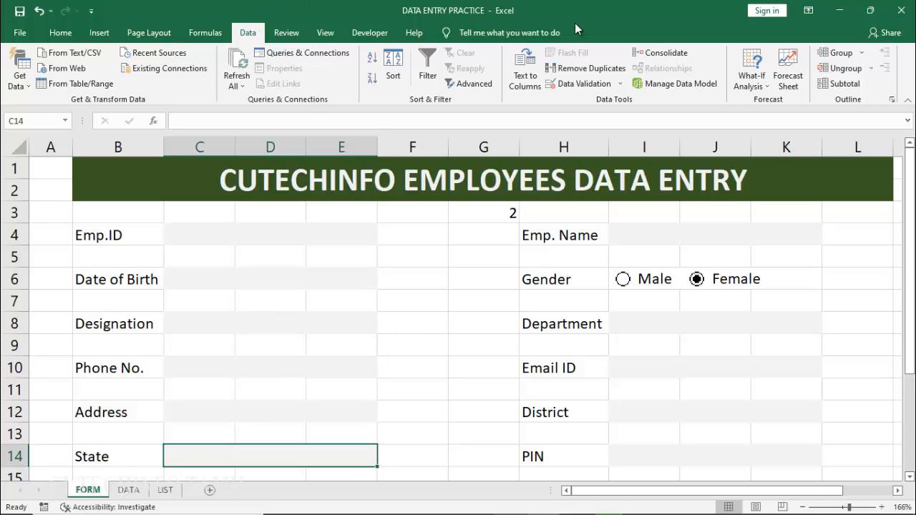
{"action": "left_click", "coordinate": [616, 86]}
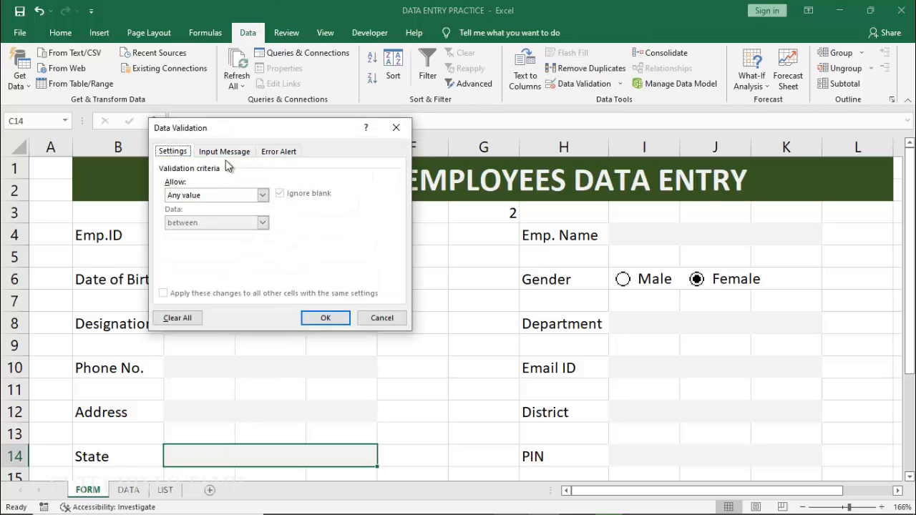
{"action": "left_click", "coordinate": [209, 198]}
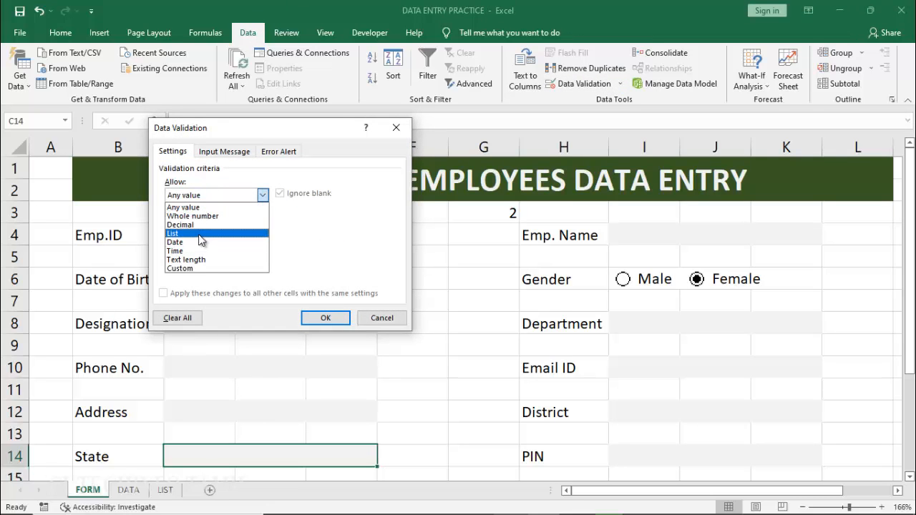
{"action": "left_click", "coordinate": [204, 233]}
{"action": "left_click", "coordinate": [199, 250]}
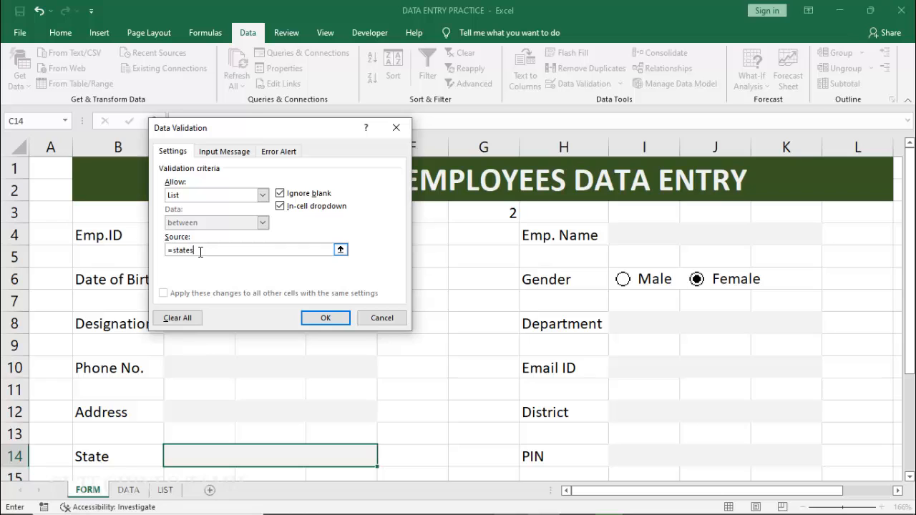
{"action": "left_click", "coordinate": [323, 320]}
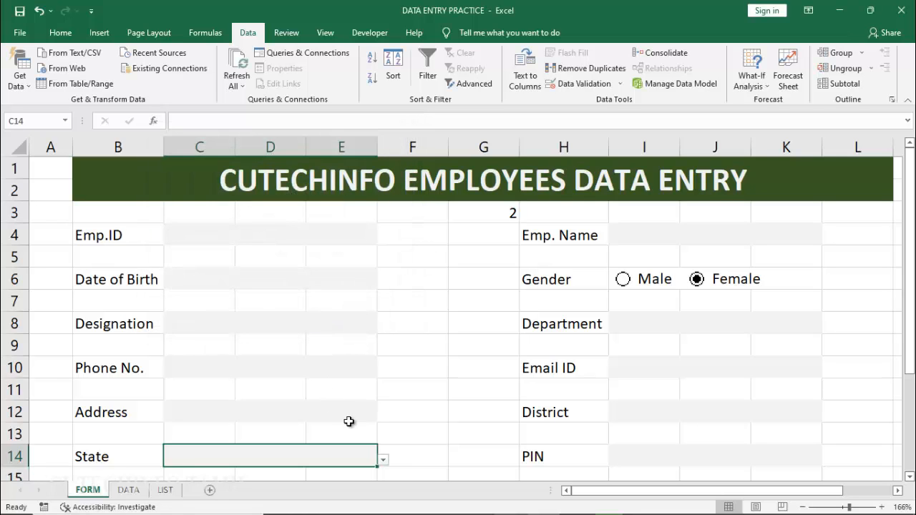
{"action": "left_click", "coordinate": [385, 459]}
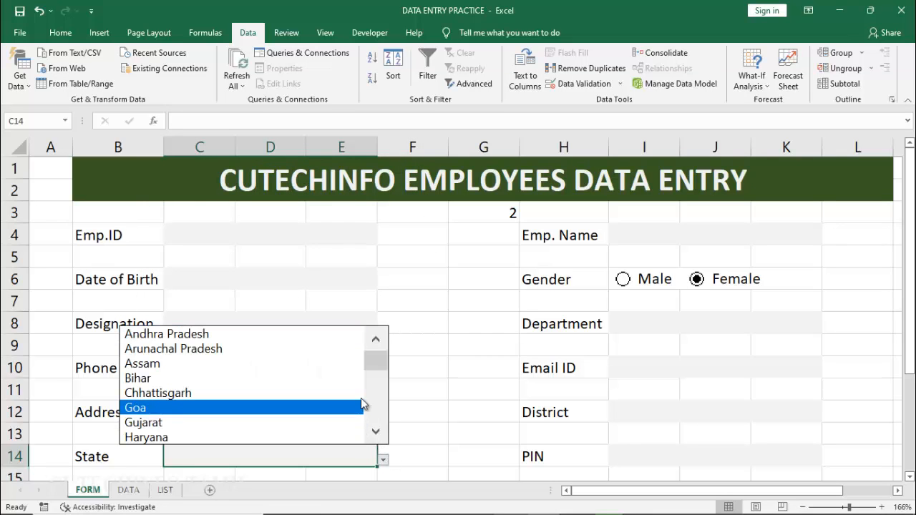
{"action": "left_click", "coordinate": [395, 442]}
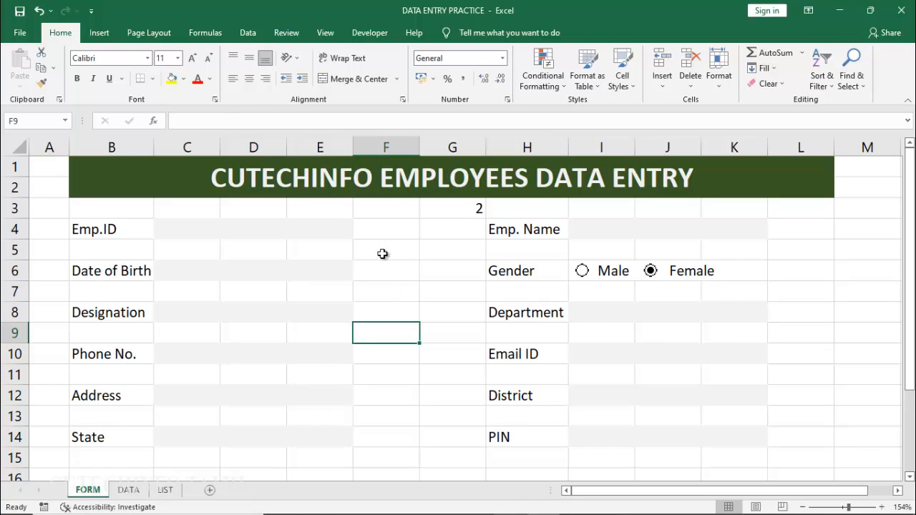
{"action": "left_click", "coordinate": [214, 228]}
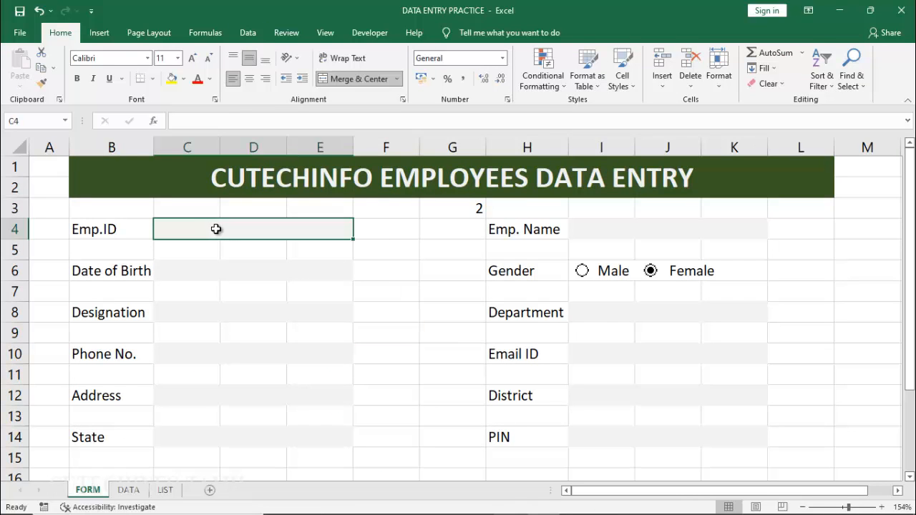
{"action": "left_click", "coordinate": [374, 229]}
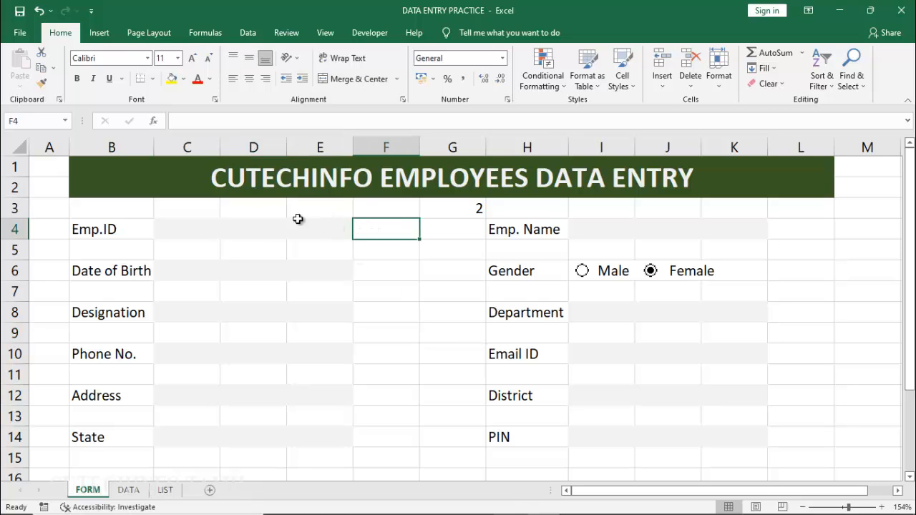
{"action": "left_click", "coordinate": [253, 229]}
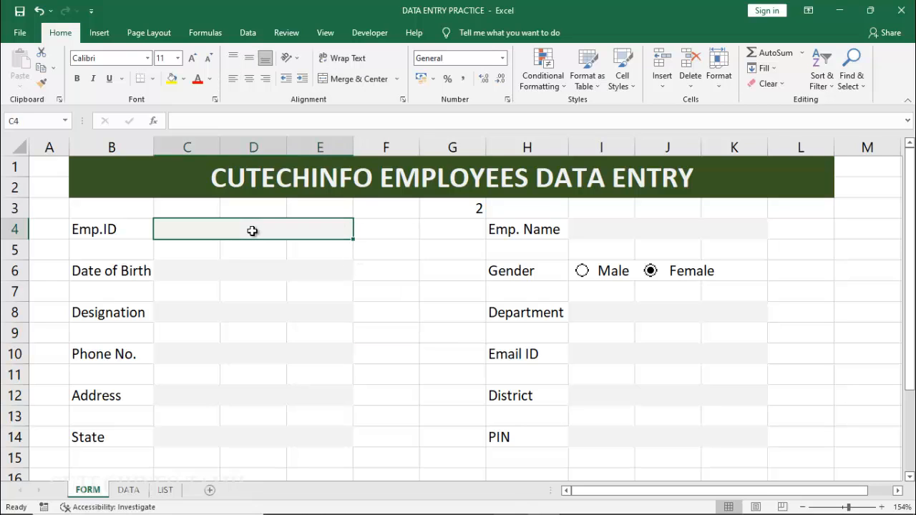
{"action": "left_click", "coordinate": [373, 229]}
{"action": "left_click", "coordinate": [382, 274]}
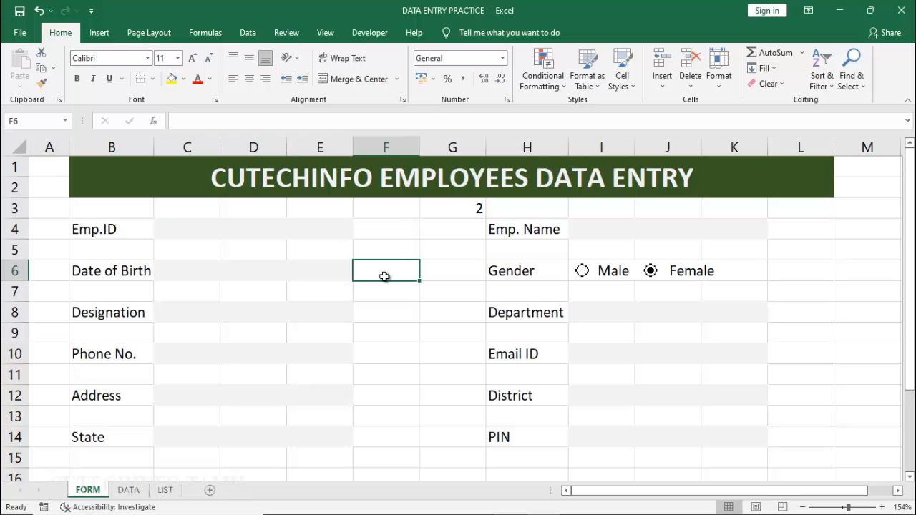
Enter the formula =IF(C4="","","P") in cell F4 beside the Emp.ID entry cell
{"action": "left_click", "coordinate": [373, 231]}
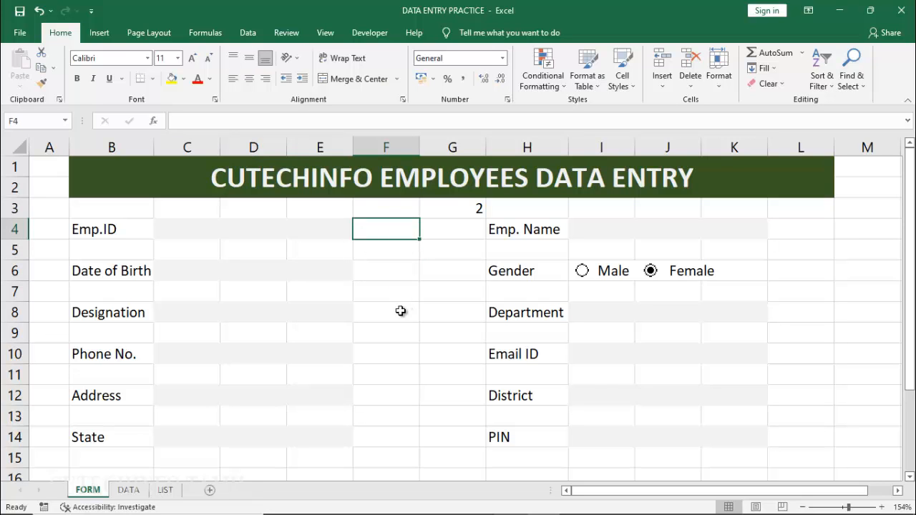
{"action": "type", "text": "=IF"}
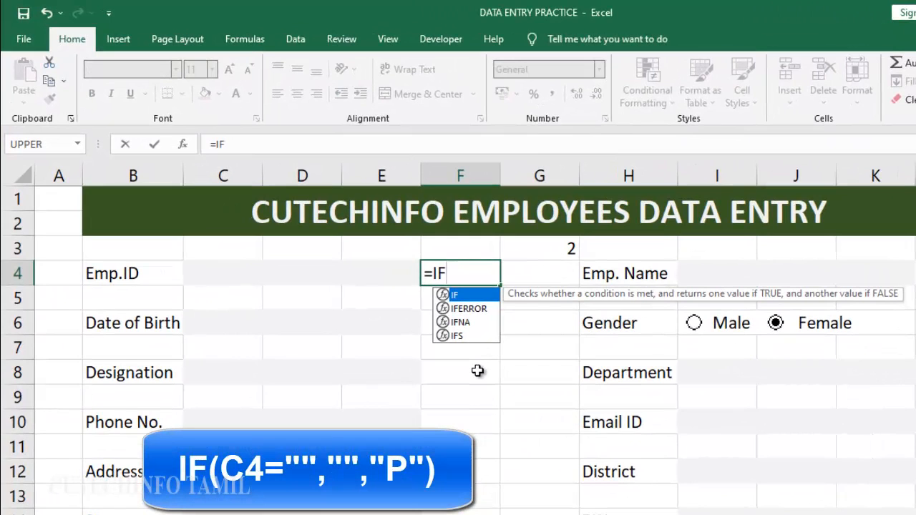
{"action": "type", "text": "("}
{"action": "left_click", "coordinate": [345, 274]}
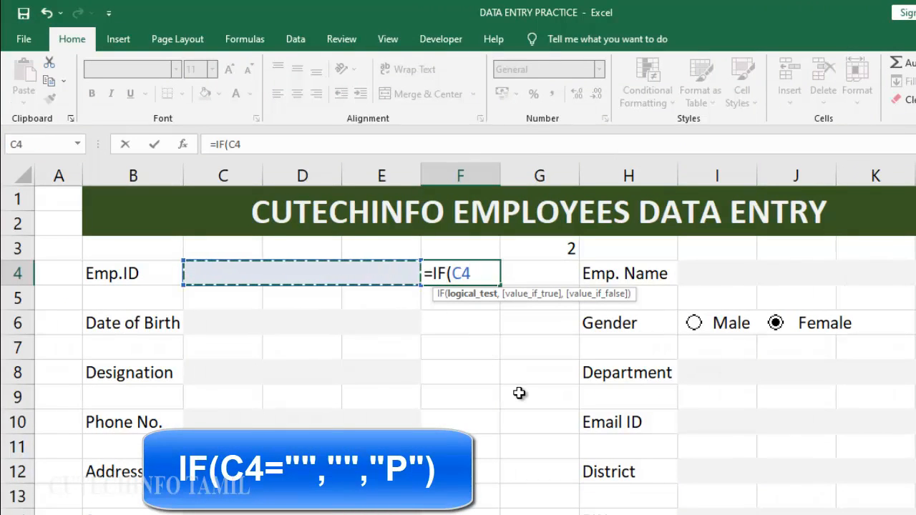
{"action": "type", "text": "="}
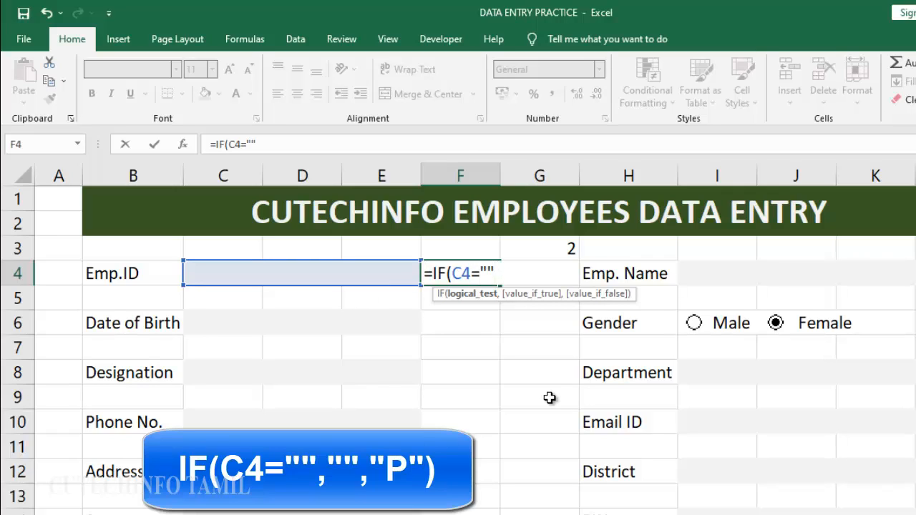
{"action": "type", "text": ","}
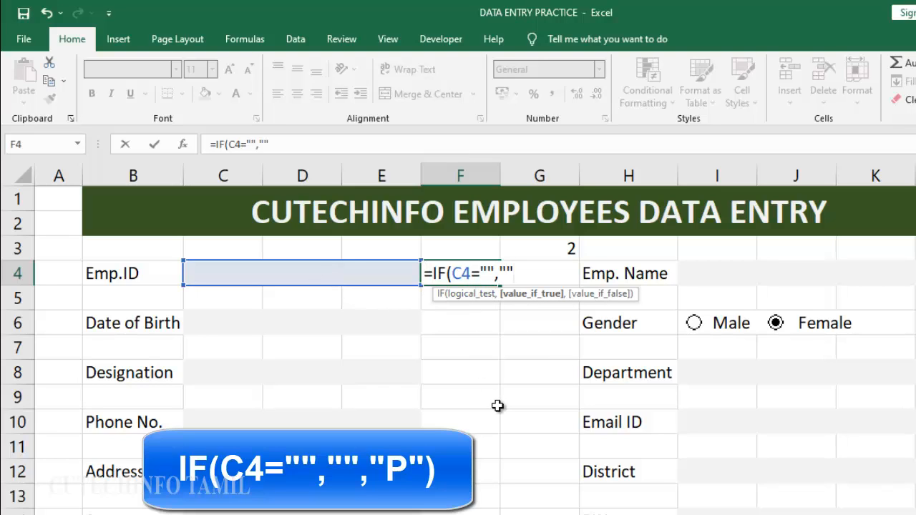
{"action": "type", "text": "\"\",\"P"}
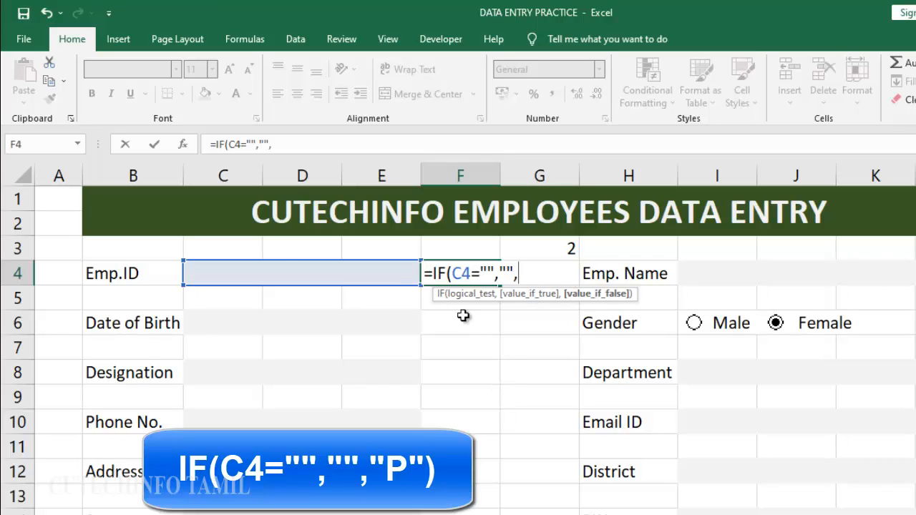
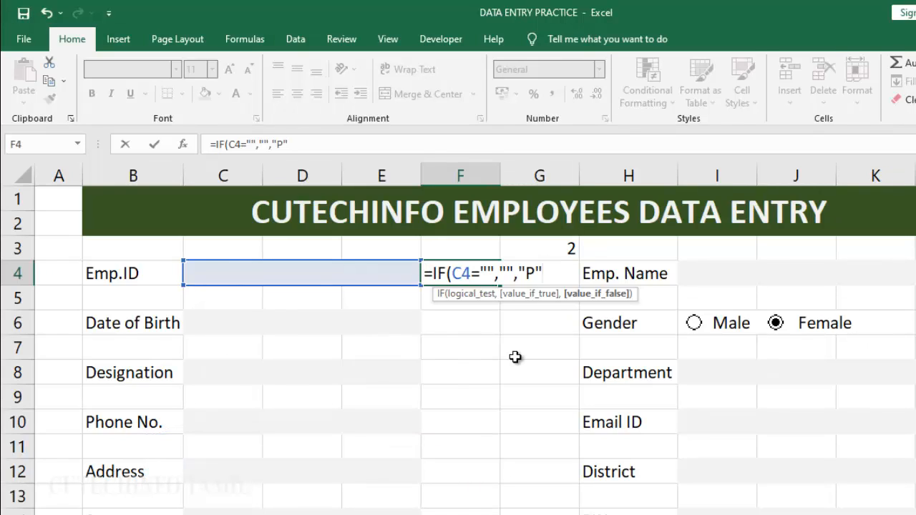
{"action": "type", "text": ")"}
{"action": "key", "text": "Return"}
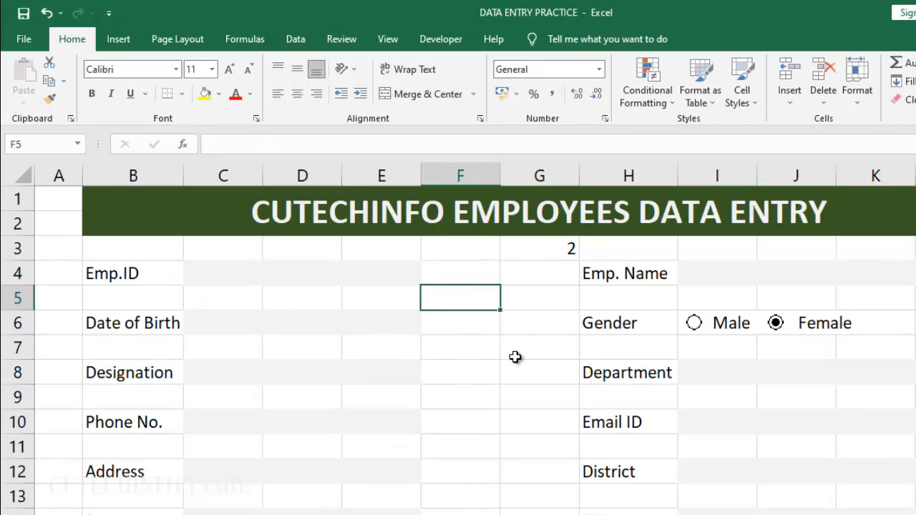
Enter the sample text GJHJ in the Emp.ID entry cell C4 to test the formula in F4
{"action": "left_click", "coordinate": [456, 270]}
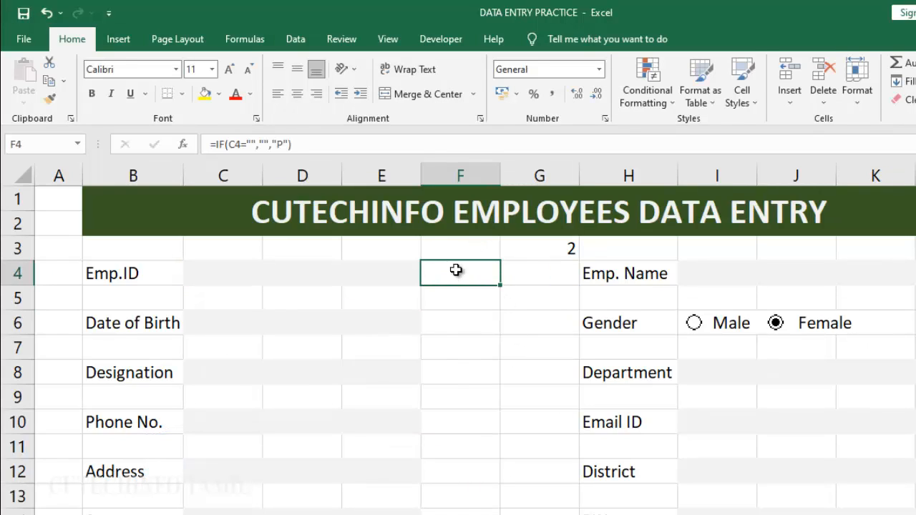
{"action": "left_click", "coordinate": [264, 276]}
{"action": "type", "text": "GJHJ"}
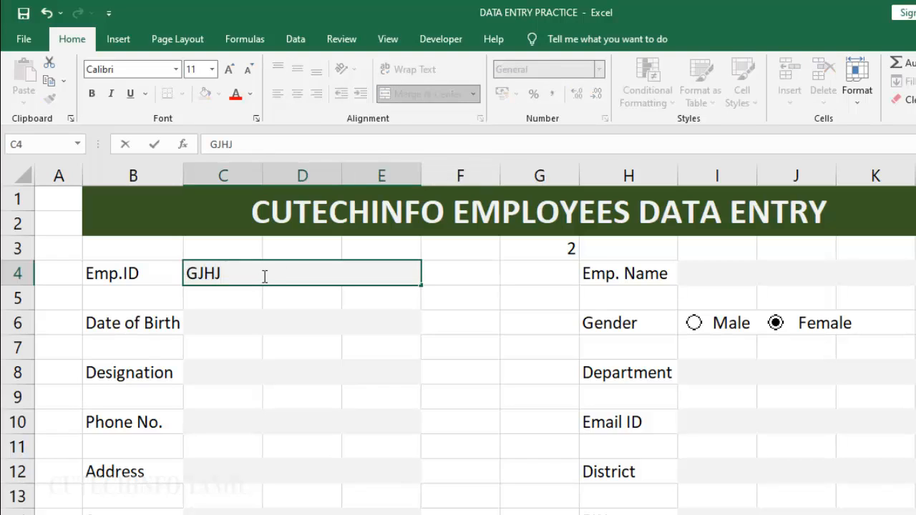
{"action": "key", "text": "Return"}
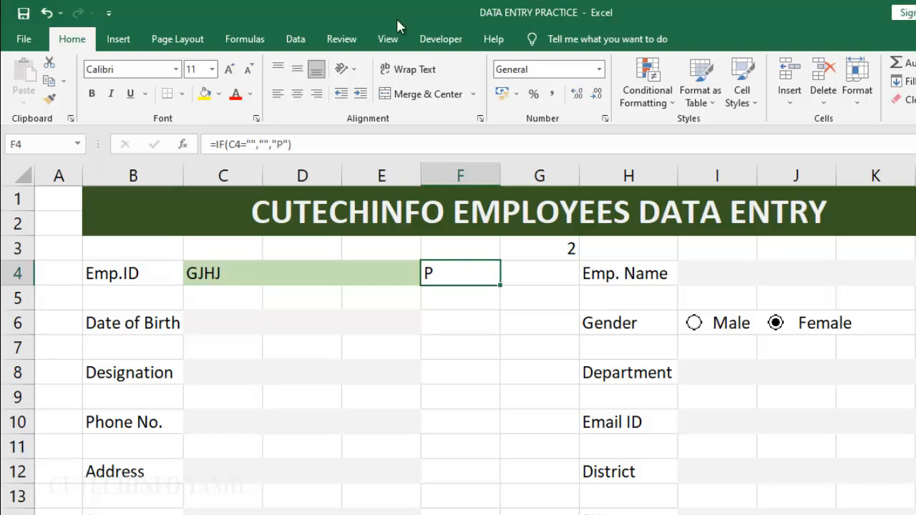
Set the font of cell F4 to Wingdings 2
{"action": "left_click", "coordinate": [177, 68]}
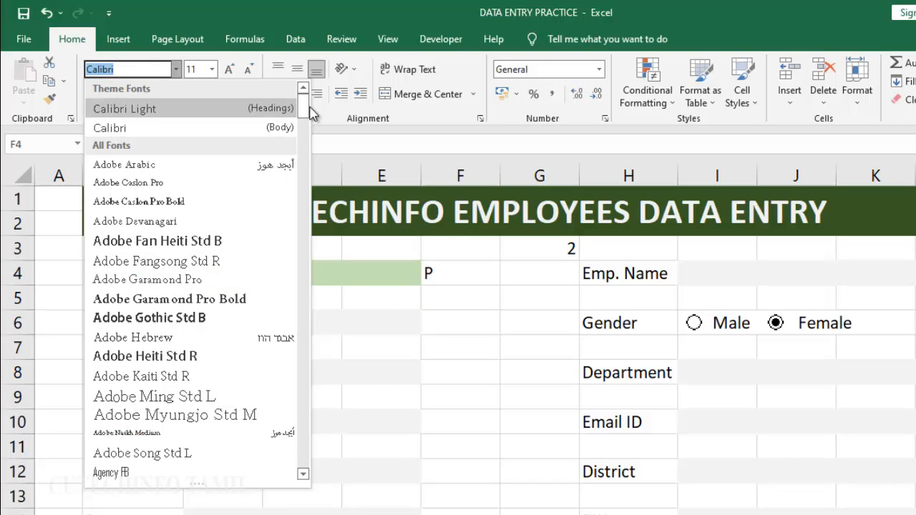
{"action": "left_click_drag", "start_coordinate": [303, 111], "coordinate": [301, 451]}
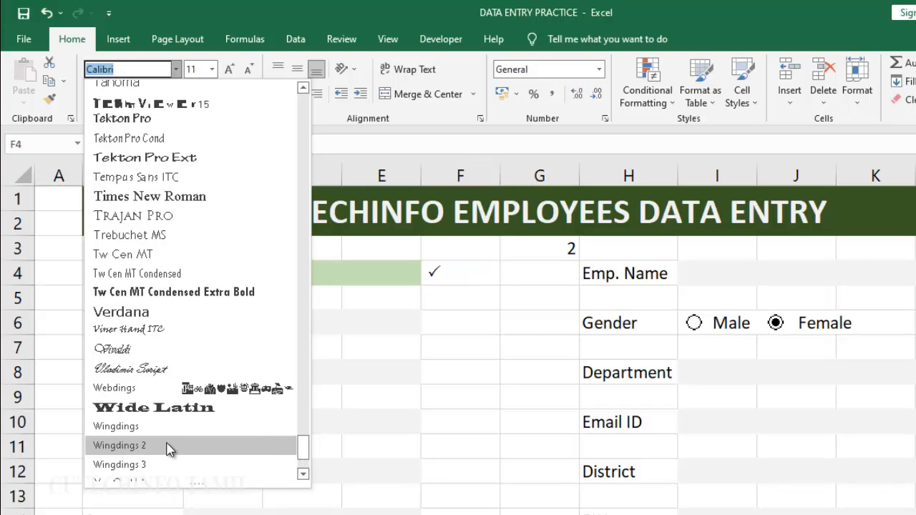
{"action": "left_click", "coordinate": [169, 447]}
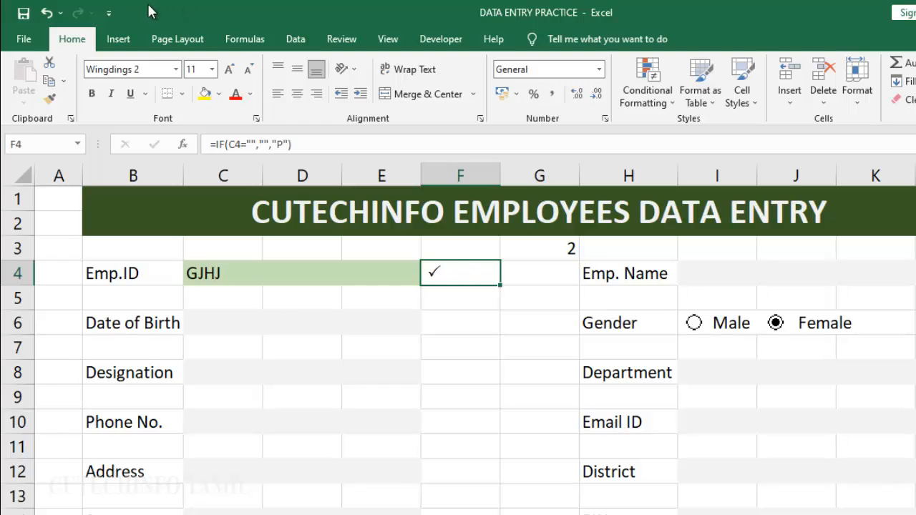
Start a new conditional formatting rule for cell F4 that formats only cells containing No Blanks
{"action": "left_click", "coordinate": [673, 108]}
{"action": "mouse_move", "coordinate": [689, 133]}
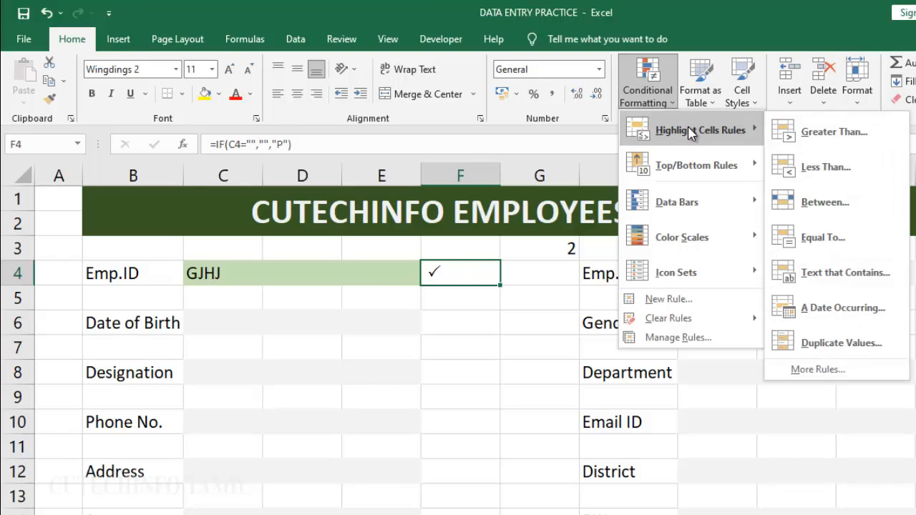
{"action": "left_click", "coordinate": [865, 377]}
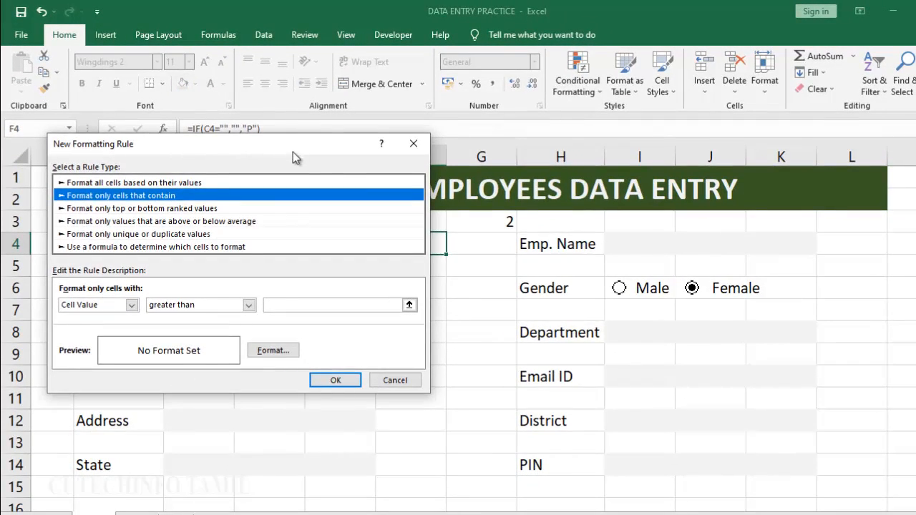
{"action": "left_click_drag", "start_coordinate": [292, 152], "coordinate": [720, 162]}
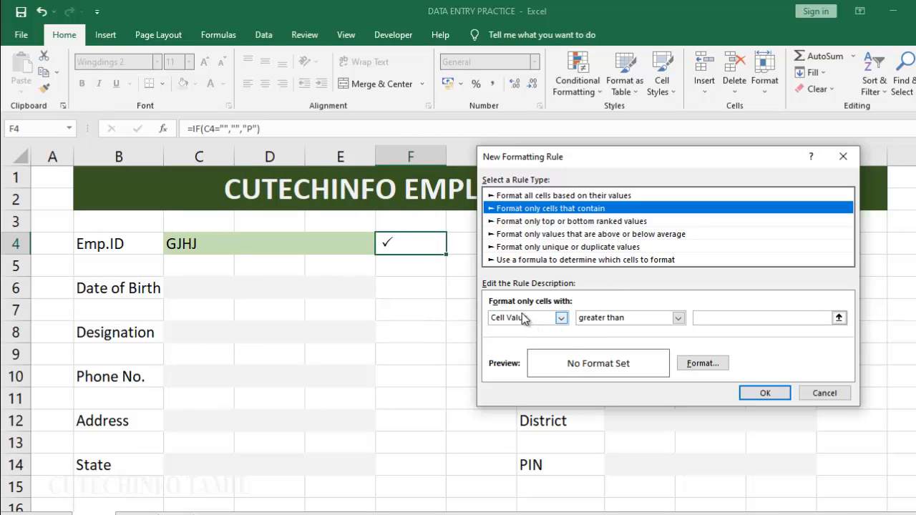
{"action": "left_click", "coordinate": [561, 319]}
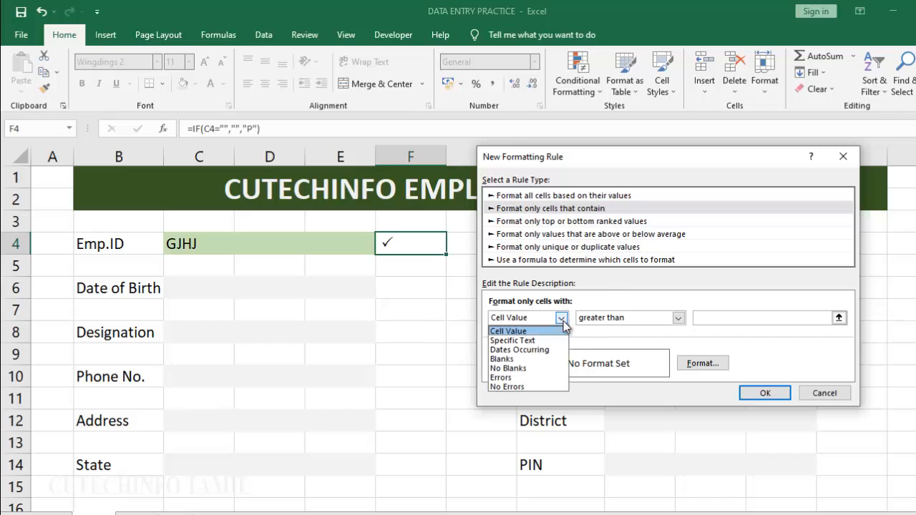
{"action": "left_click", "coordinate": [549, 368]}
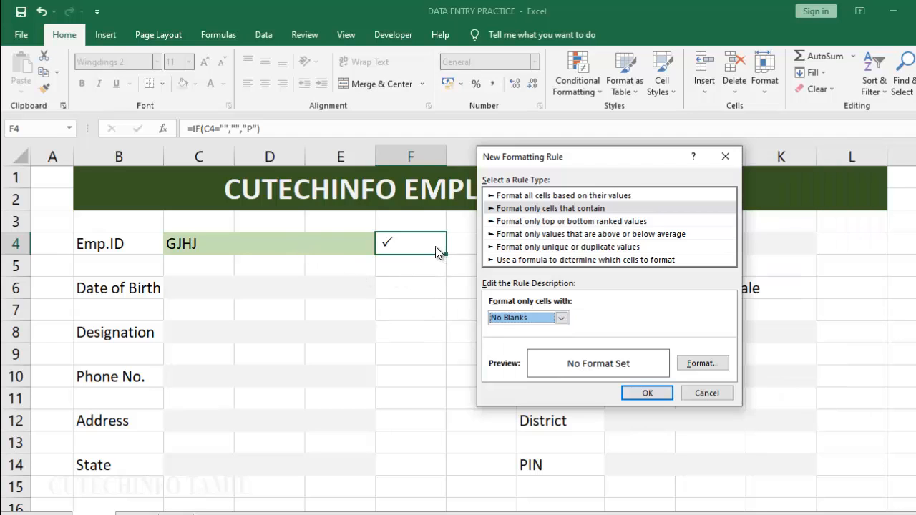
Give the No Blanks rule a green fill and white font colour, and apply it to cell F4
{"action": "left_click", "coordinate": [702, 365]}
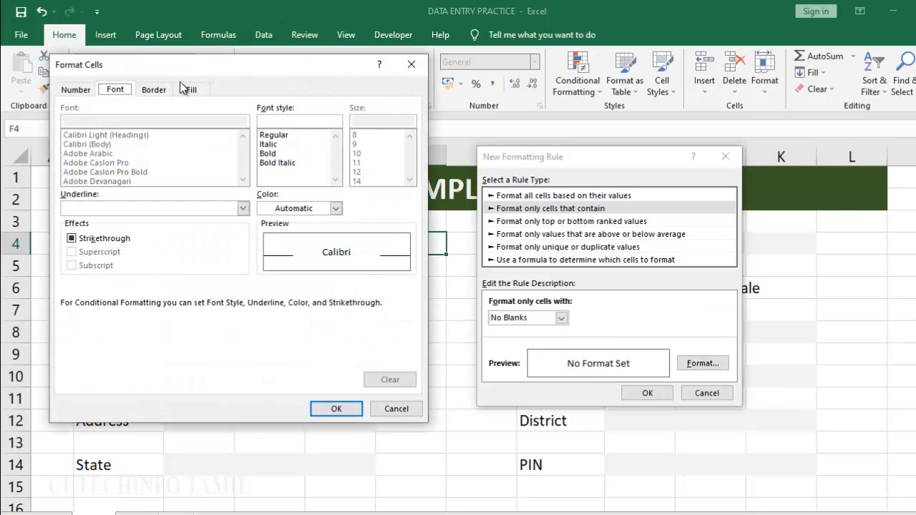
{"action": "left_click", "coordinate": [191, 89]}
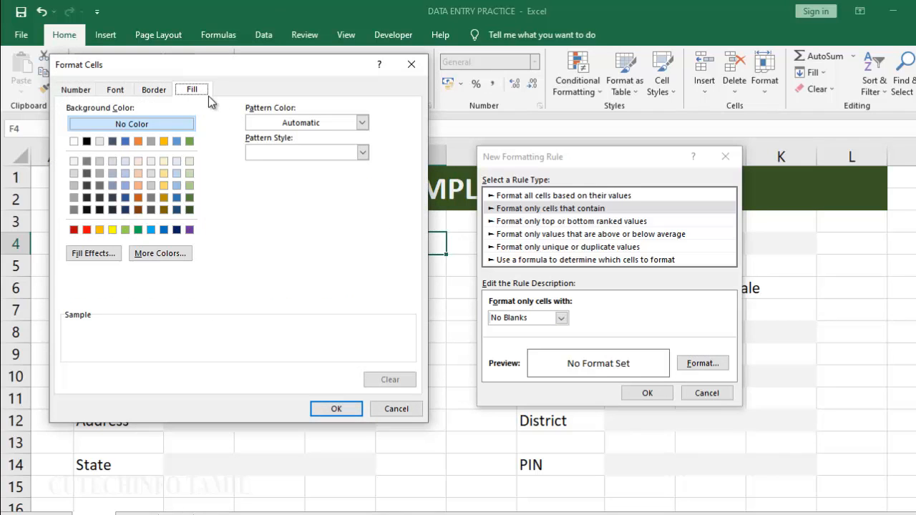
{"action": "left_click", "coordinate": [138, 229]}
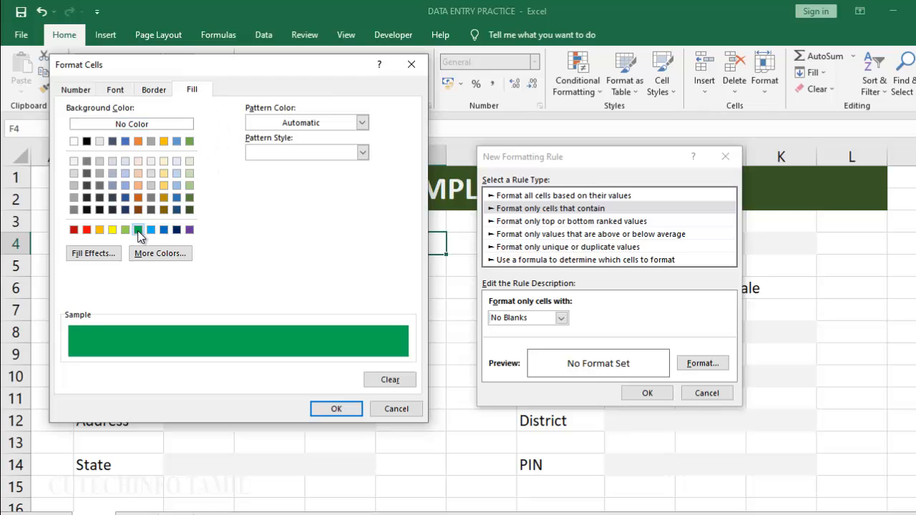
{"action": "left_click", "coordinate": [115, 90]}
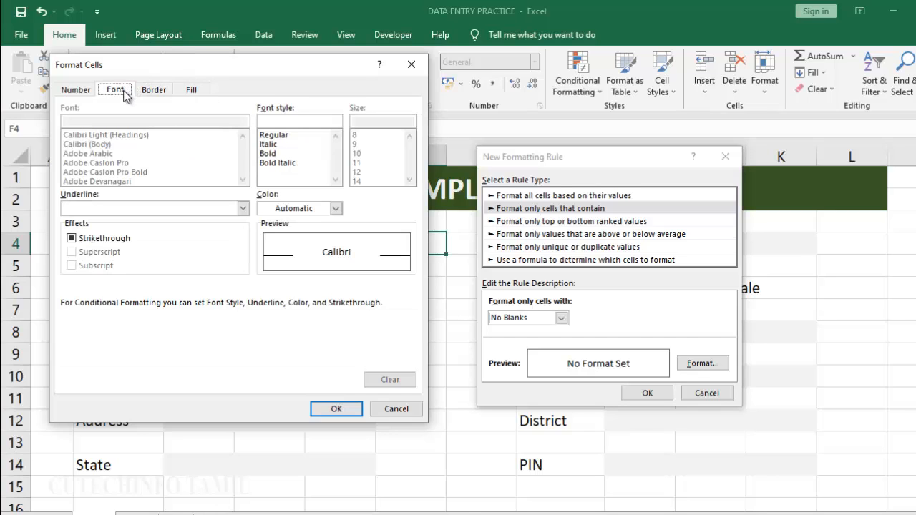
{"action": "left_click", "coordinate": [335, 209]}
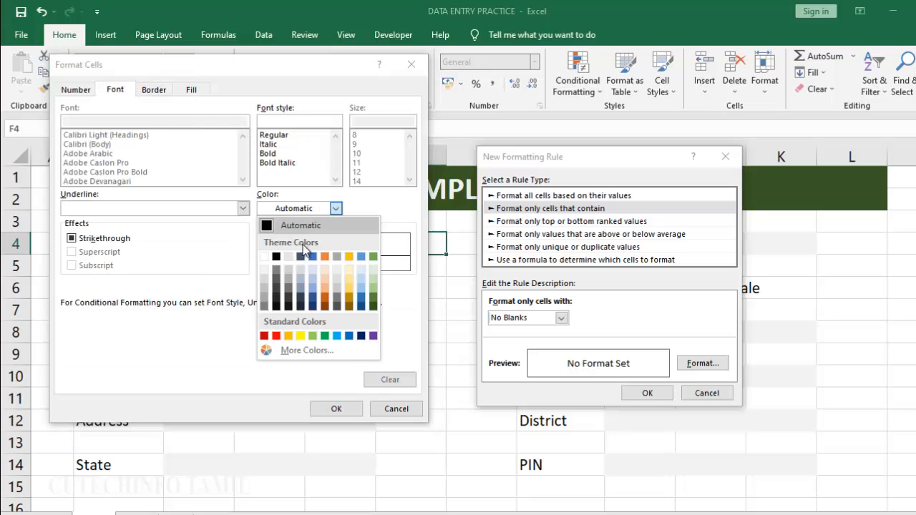
{"action": "left_click", "coordinate": [265, 256]}
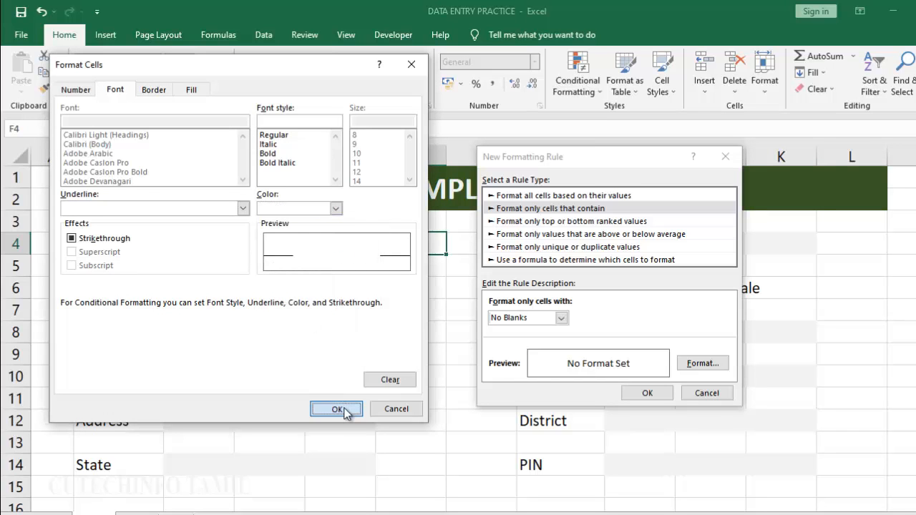
{"action": "left_click", "coordinate": [338, 408]}
{"action": "left_click", "coordinate": [648, 393]}
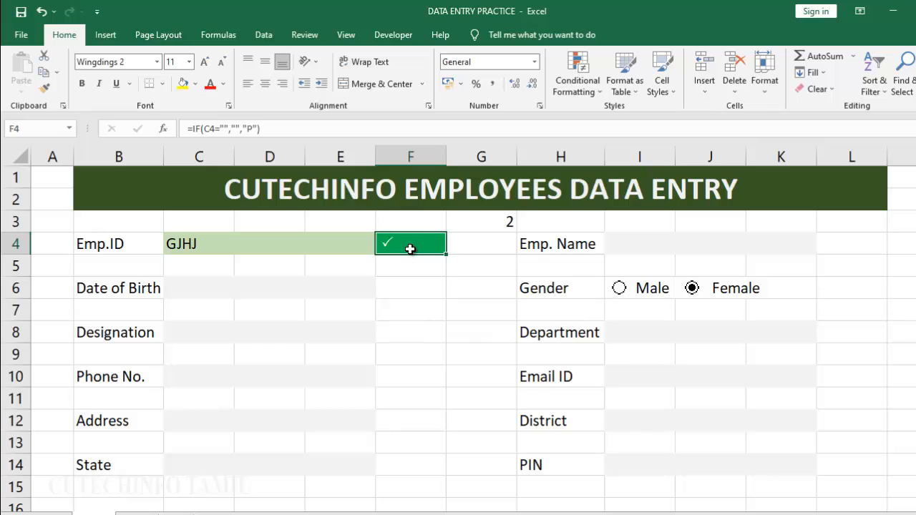
Clear the Emp.ID entry cell C4 and enter the sample text SFSD to test the tick mark in F4
{"action": "left_click", "coordinate": [198, 244]}
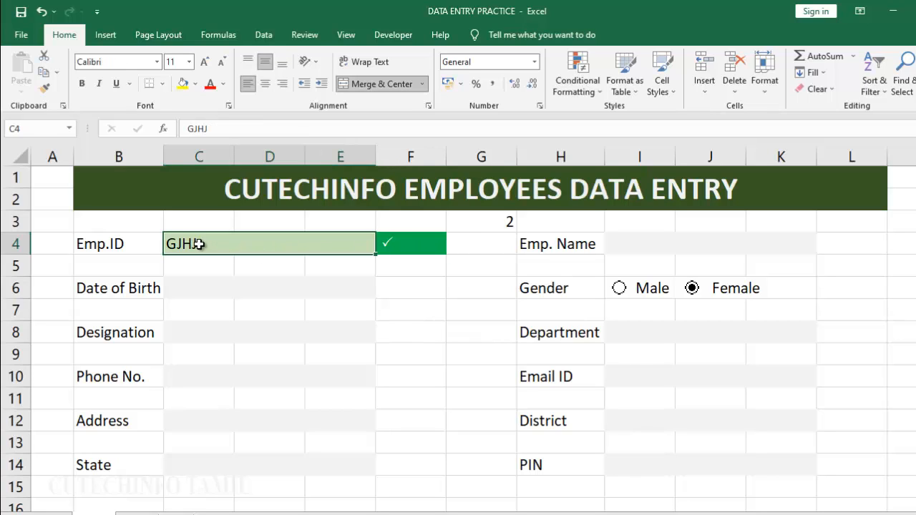
{"action": "key", "text": "Delete"}
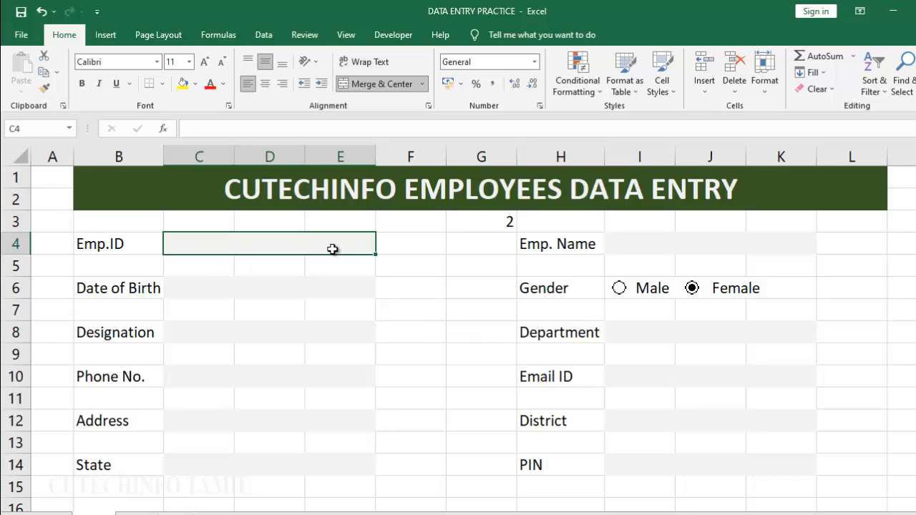
{"action": "type", "text": "SFSD"}
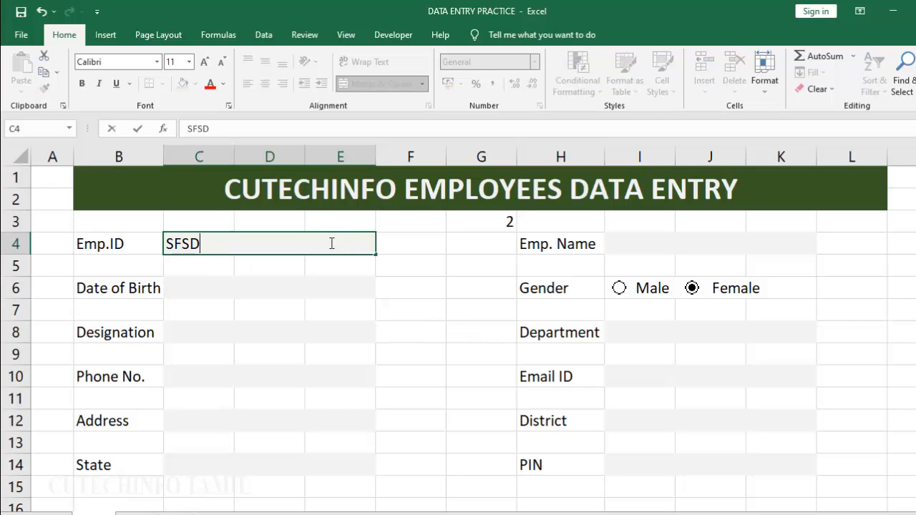
{"action": "key", "text": "Return"}
{"action": "left_click", "coordinate": [425, 244]}
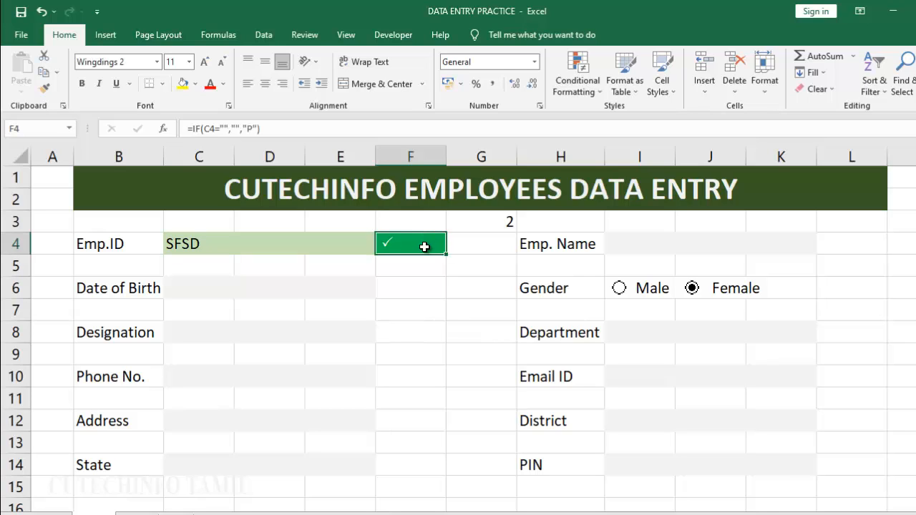
{"action": "left_click", "coordinate": [405, 290]}
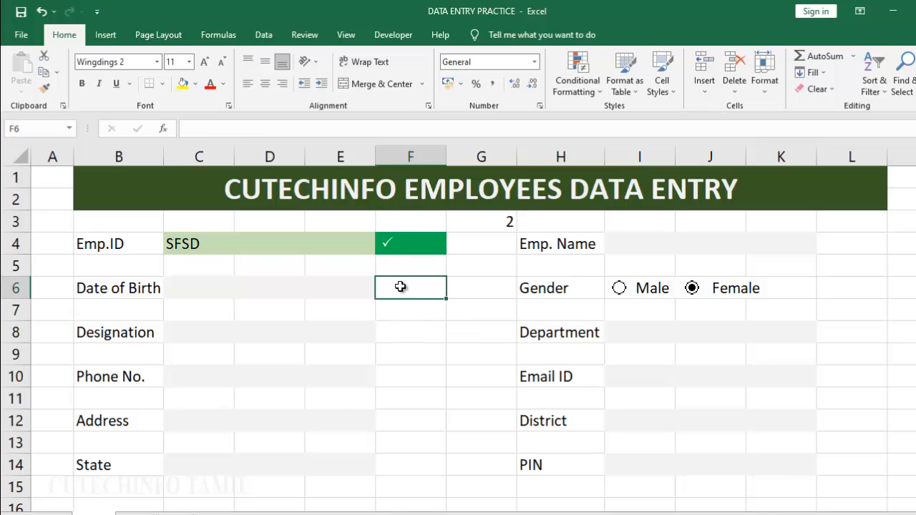
{"action": "left_click", "coordinate": [417, 337]}
{"action": "left_click", "coordinate": [412, 377]}
{"action": "left_click", "coordinate": [405, 421]}
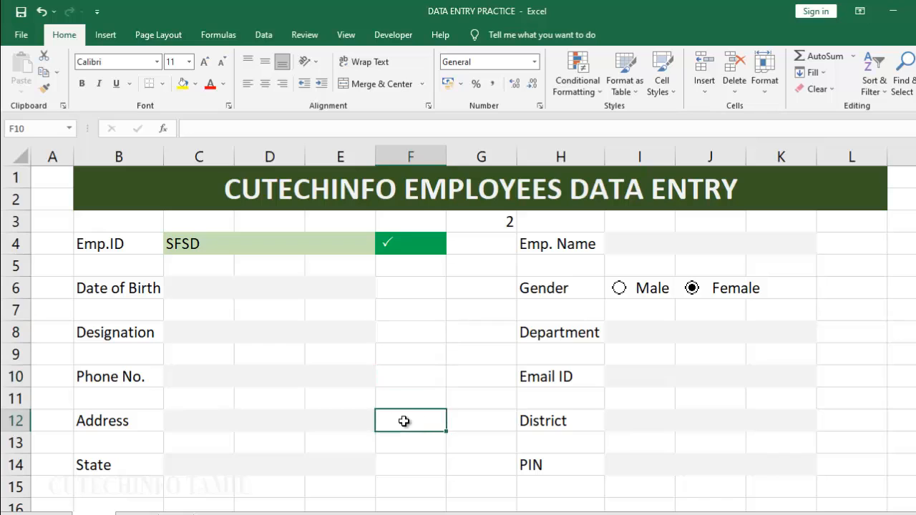
{"action": "left_click", "coordinate": [408, 471]}
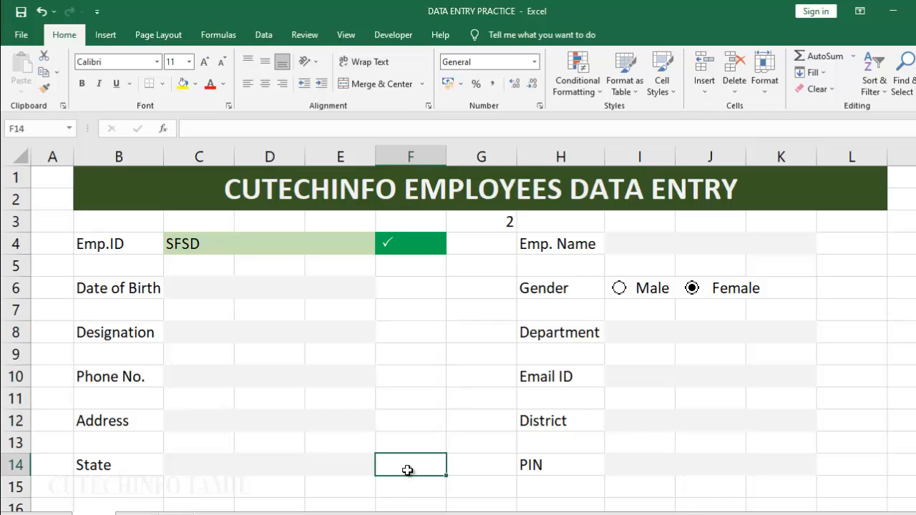
{"action": "left_click", "coordinate": [396, 333]}
{"action": "left_click", "coordinate": [402, 289]}
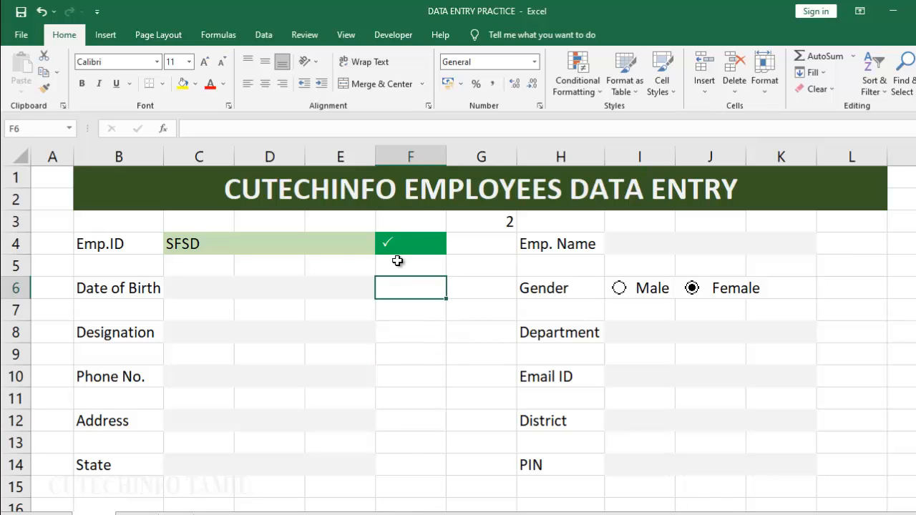
{"action": "left_click", "coordinate": [419, 327]}
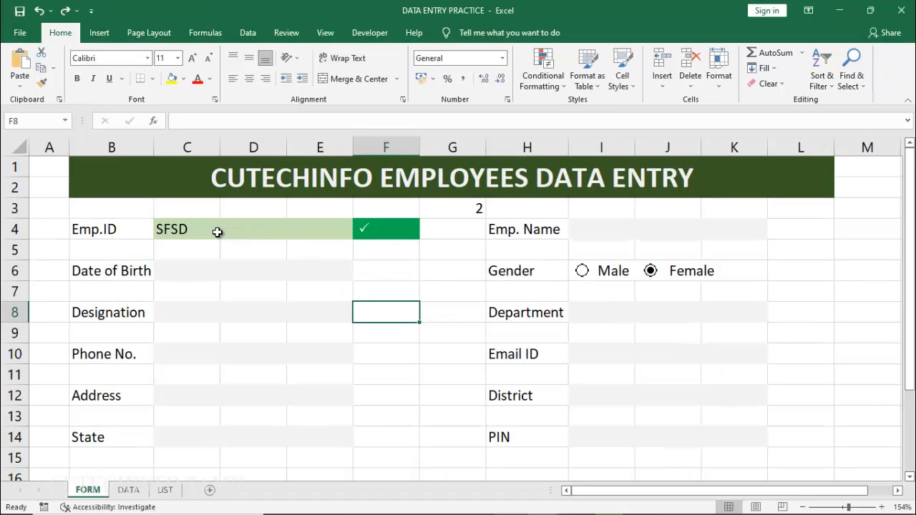
{"action": "left_click", "coordinate": [216, 232]}
{"action": "left_click", "coordinate": [386, 231]}
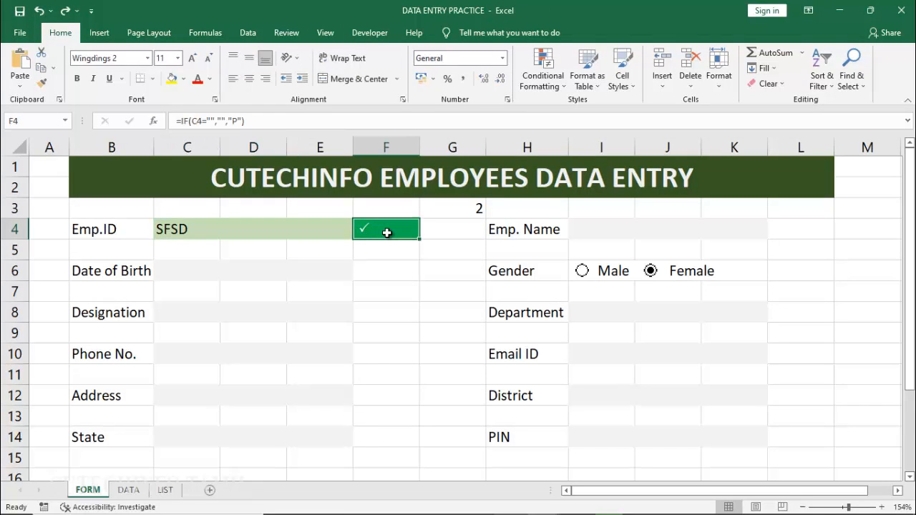
{"action": "left_click", "coordinate": [209, 233]}
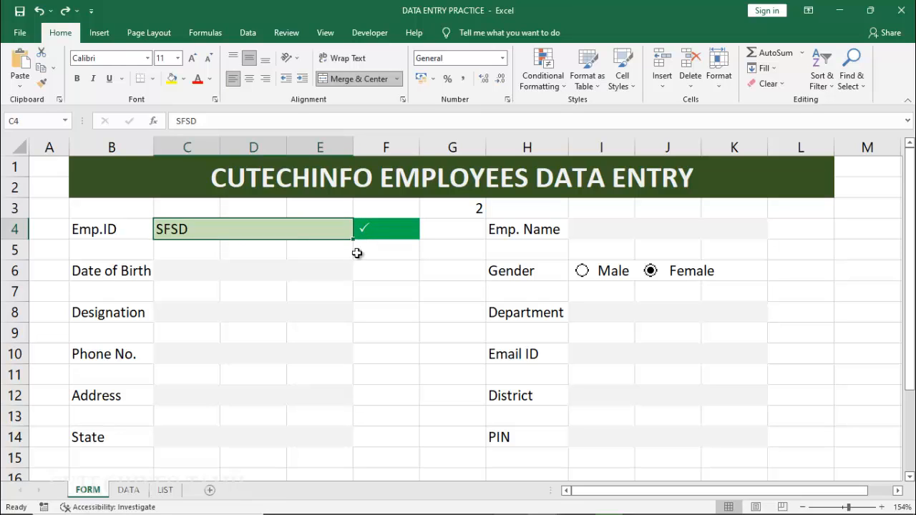
{"action": "left_click", "coordinate": [385, 275]}
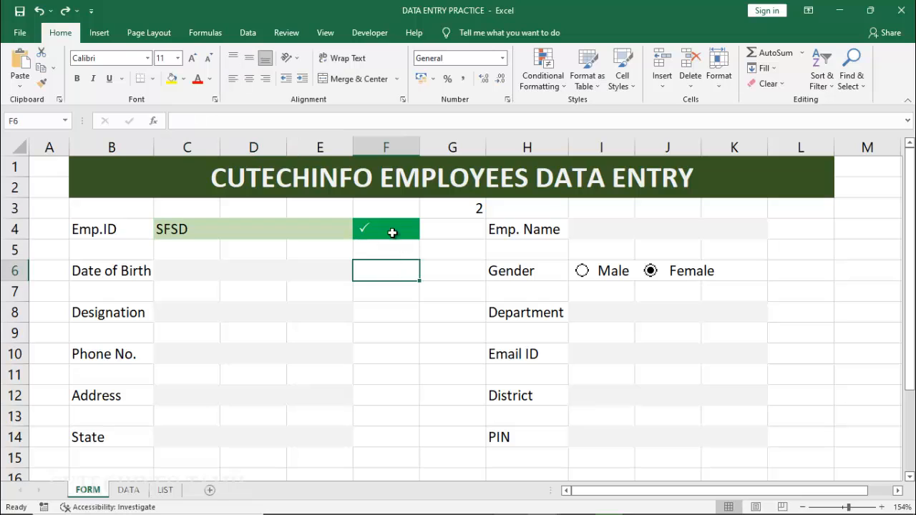
Clear all contents and formatting, including the conditional formatting rule, from cell F4 beside the Emp.ID entry
{"action": "left_click", "coordinate": [366, 229]}
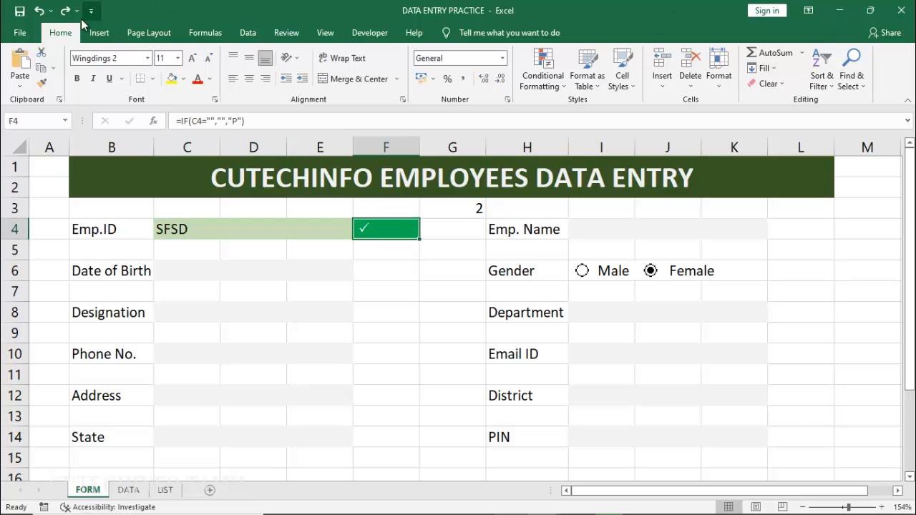
{"action": "left_click", "coordinate": [768, 84]}
{"action": "left_click", "coordinate": [788, 101]}
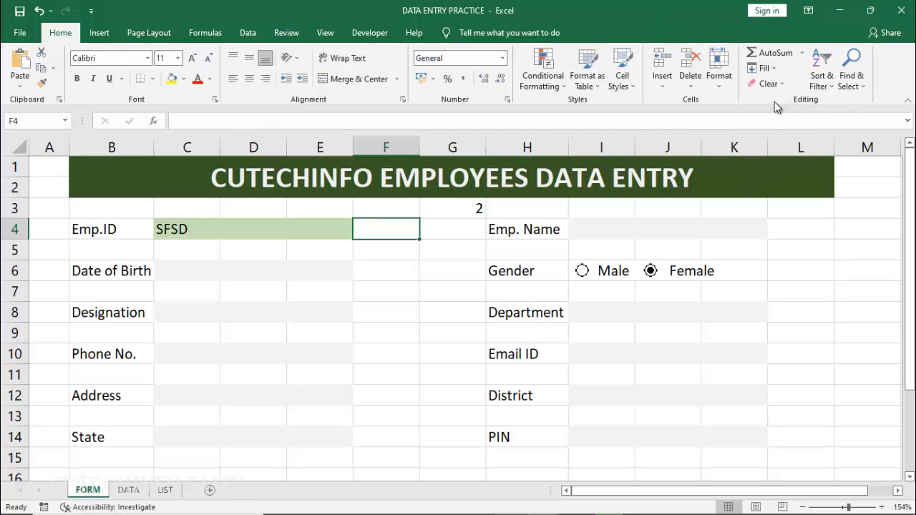
{"action": "left_click", "coordinate": [415, 297]}
Enter the formula =IF(C4="","O","P") in cell F4 beside the Emp.ID entry cell
{"action": "left_click", "coordinate": [382, 226]}
{"action": "type", "text": "="}
{"action": "type", "text": "IF"}
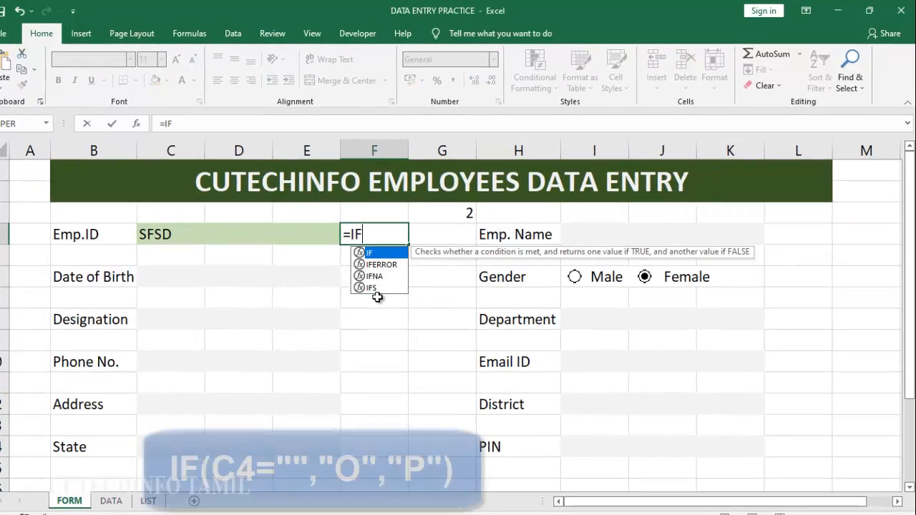
{"action": "type", "text": "("}
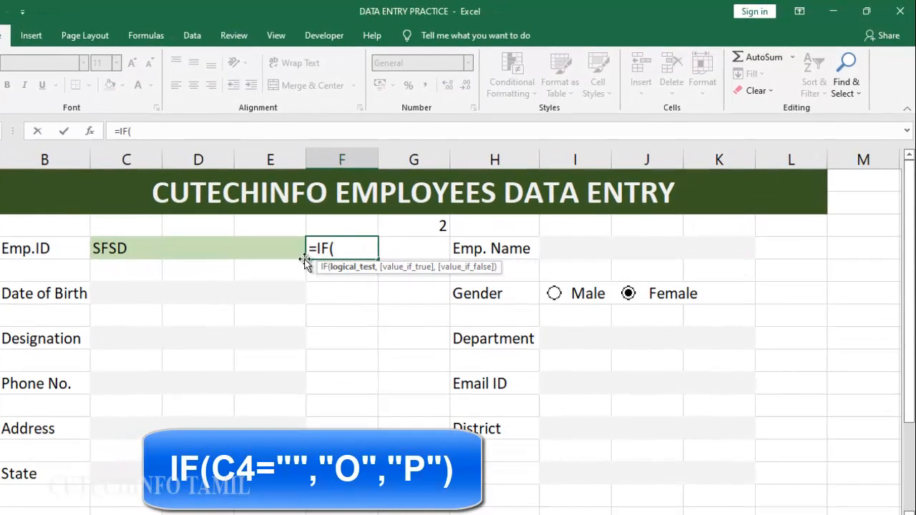
{"action": "left_click", "coordinate": [183, 249]}
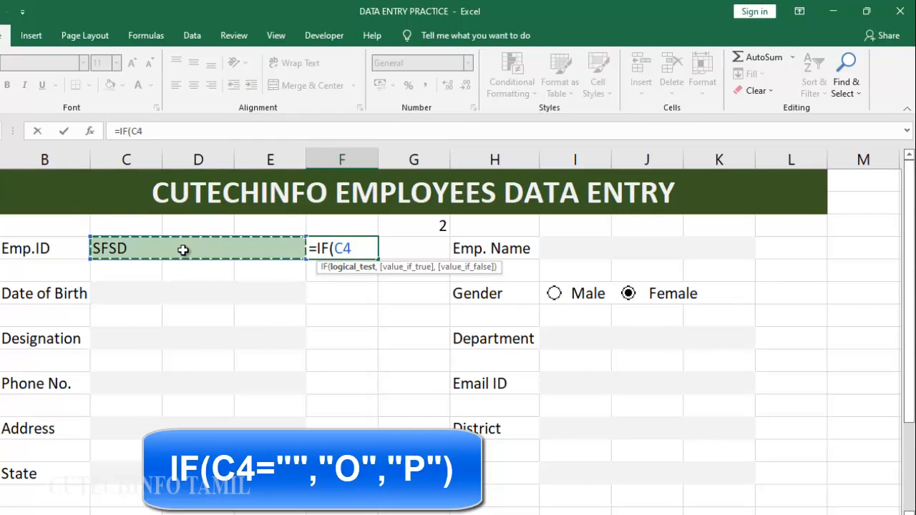
{"action": "type", "text": "="}
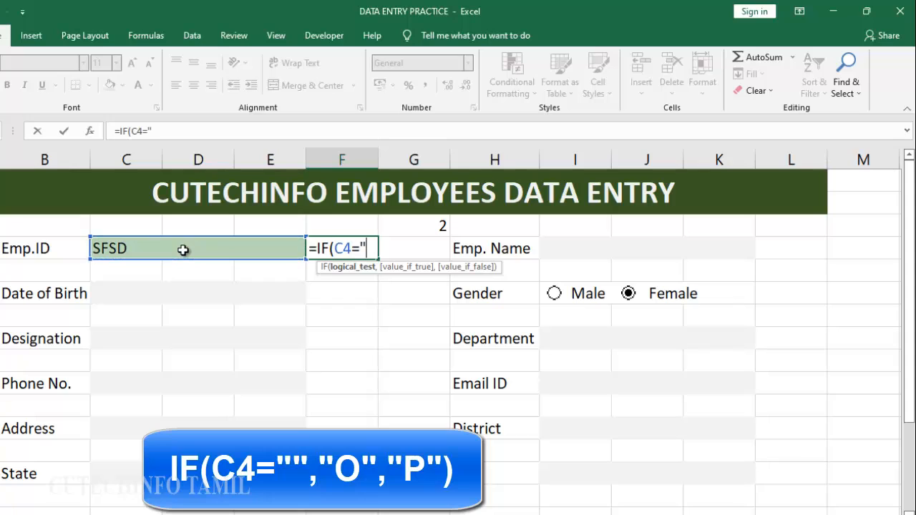
{"action": "type", "text": "\"\",\"O"}
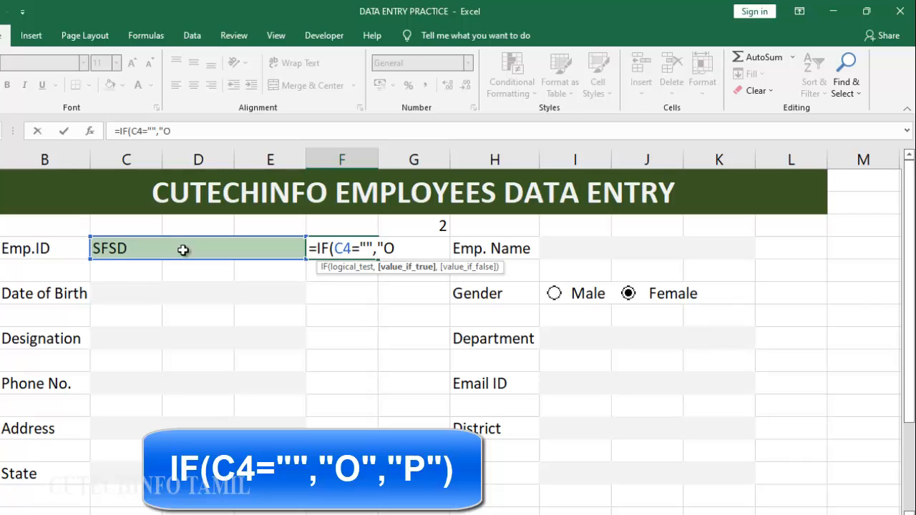
{"action": "type", "text": "\",\"P"}
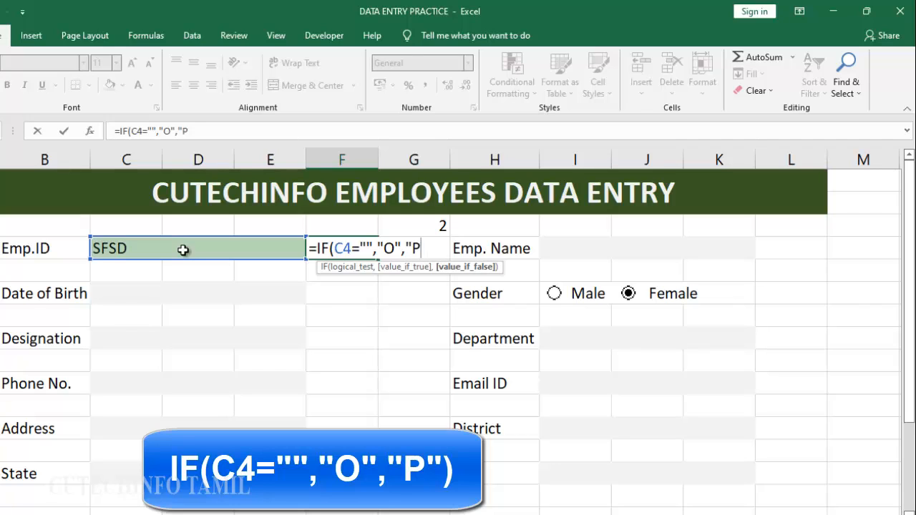
{"action": "type", "text": "\")"}
{"action": "key", "text": "Return"}
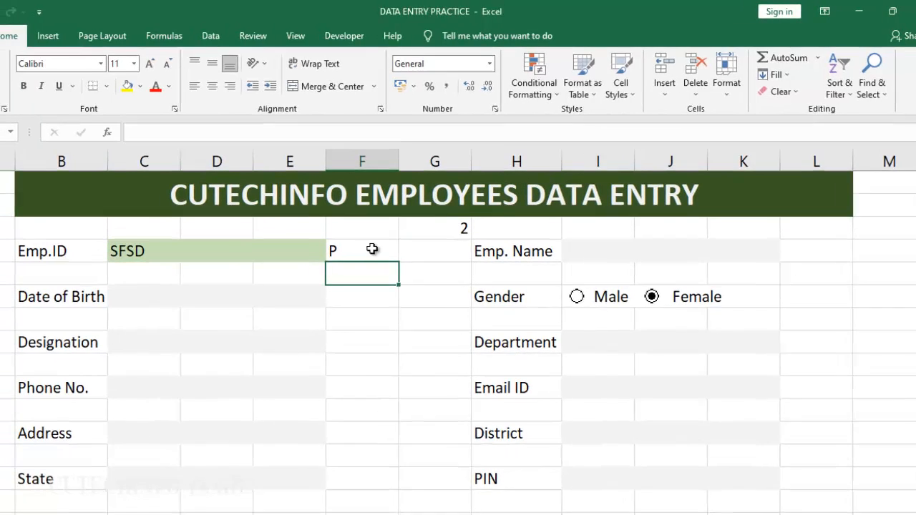
Set the font of cell F4 beside the Emp.ID entry to Wingdings 2
{"action": "left_click", "coordinate": [351, 250]}
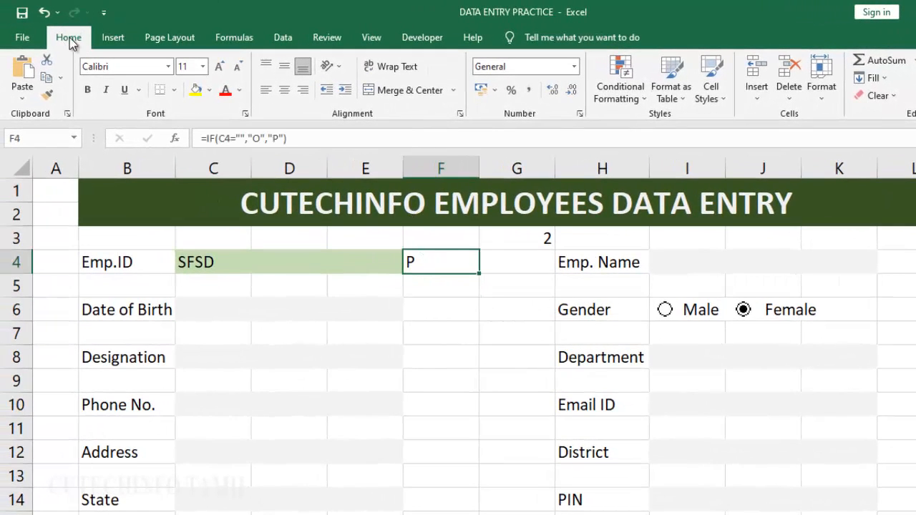
{"action": "left_click", "coordinate": [169, 68]}
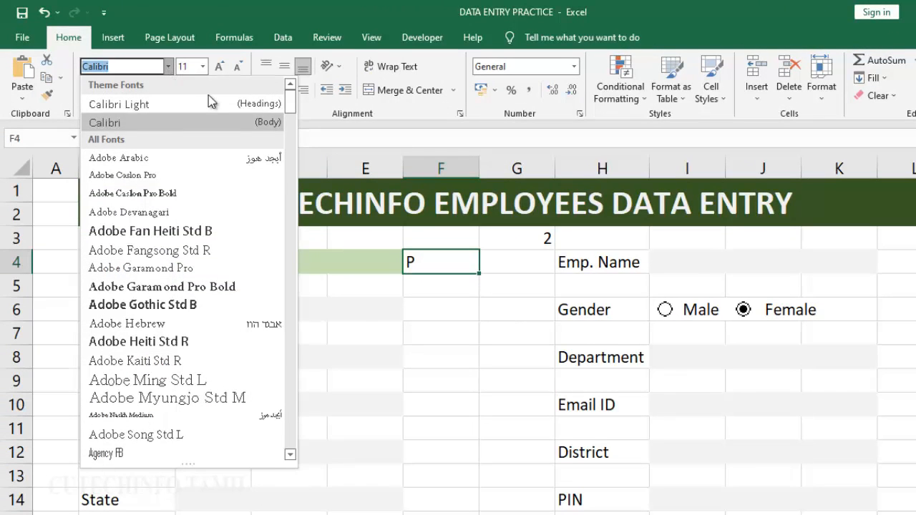
{"action": "left_click", "coordinate": [290, 180]}
{"action": "left_click_drag", "start_coordinate": [287, 174], "coordinate": [286, 432]}
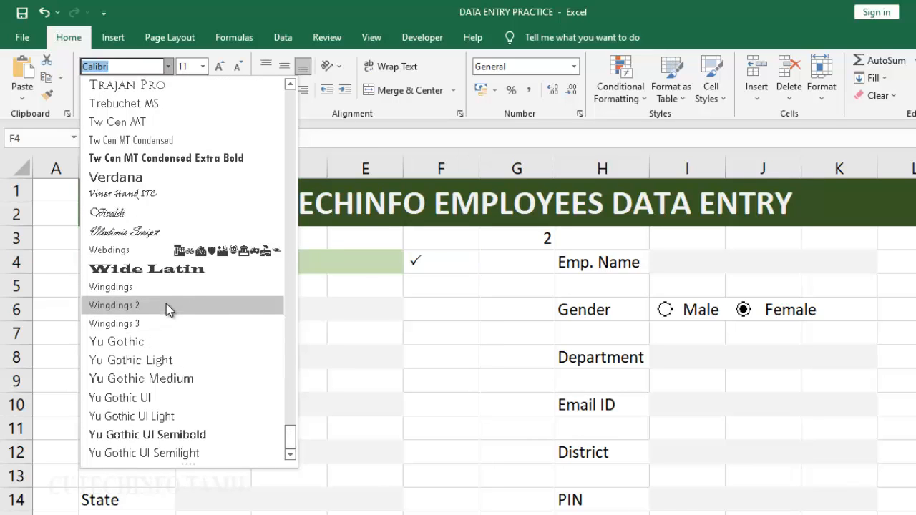
{"action": "left_click", "coordinate": [166, 303]}
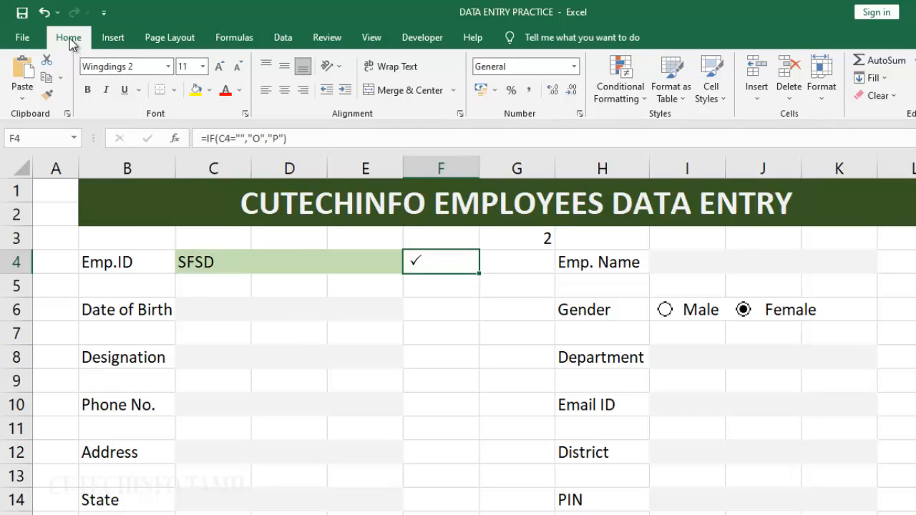
Create a formula-based conditional formatting rule for cell F4 with the condition =C4=""
{"action": "left_click", "coordinate": [646, 98]}
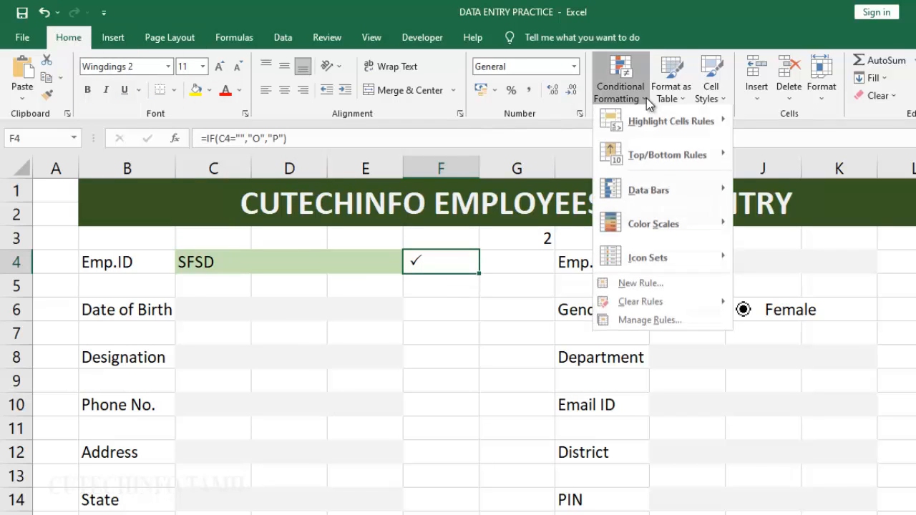
{"action": "mouse_move", "coordinate": [666, 123]}
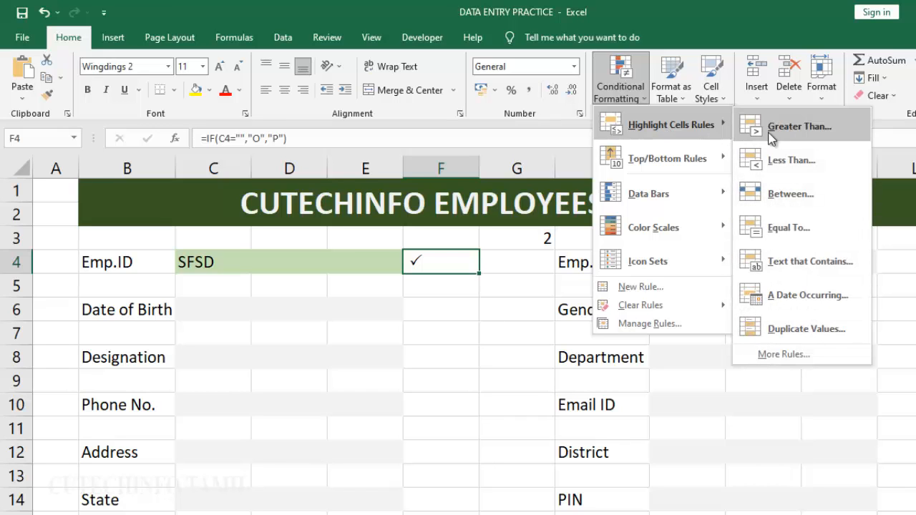
{"action": "left_click", "coordinate": [814, 364]}
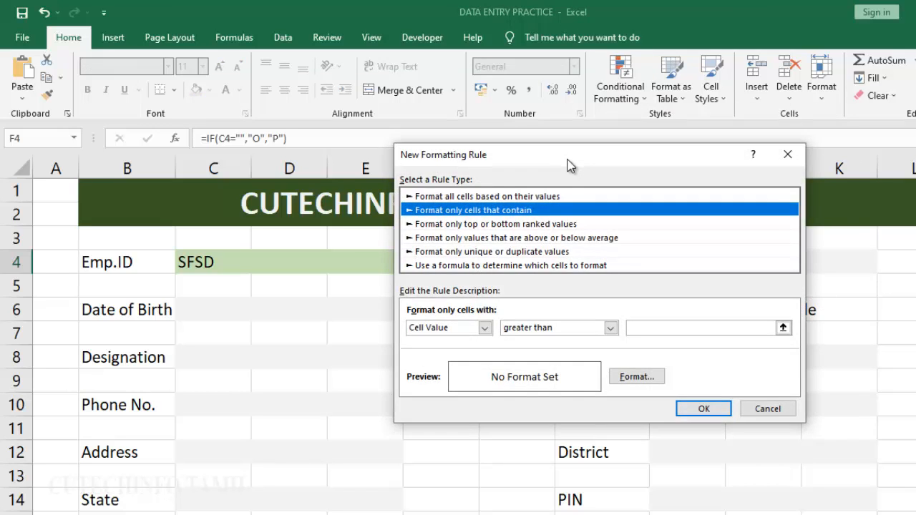
{"action": "left_click_drag", "start_coordinate": [568, 159], "coordinate": [645, 170]}
{"action": "left_click", "coordinate": [633, 274]}
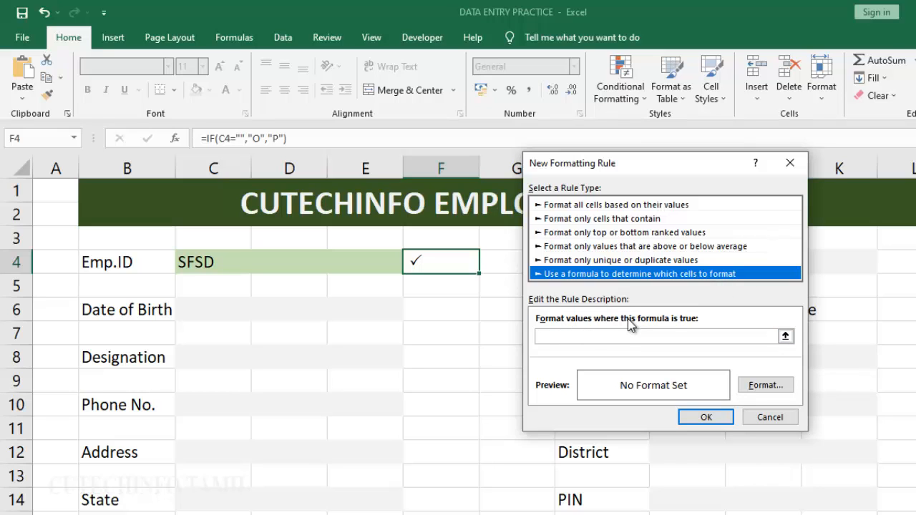
{"action": "left_click", "coordinate": [589, 337]}
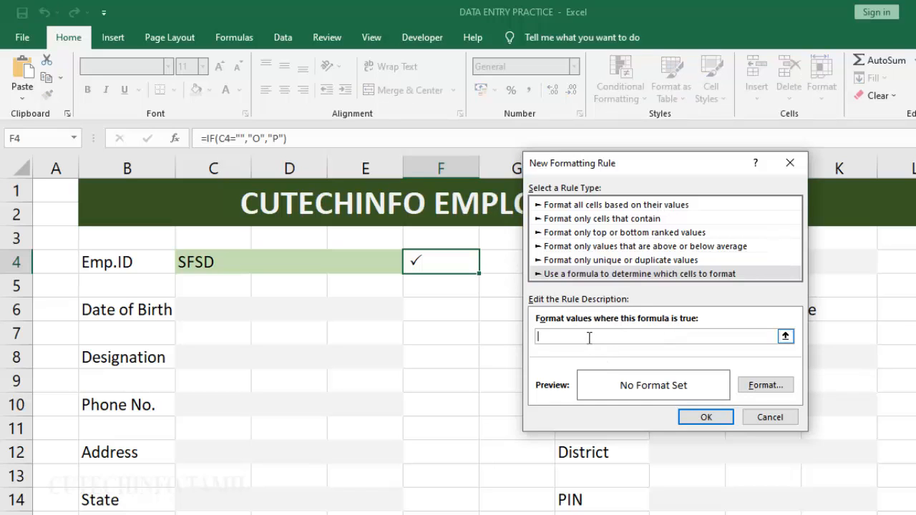
{"action": "left_click", "coordinate": [236, 263]}
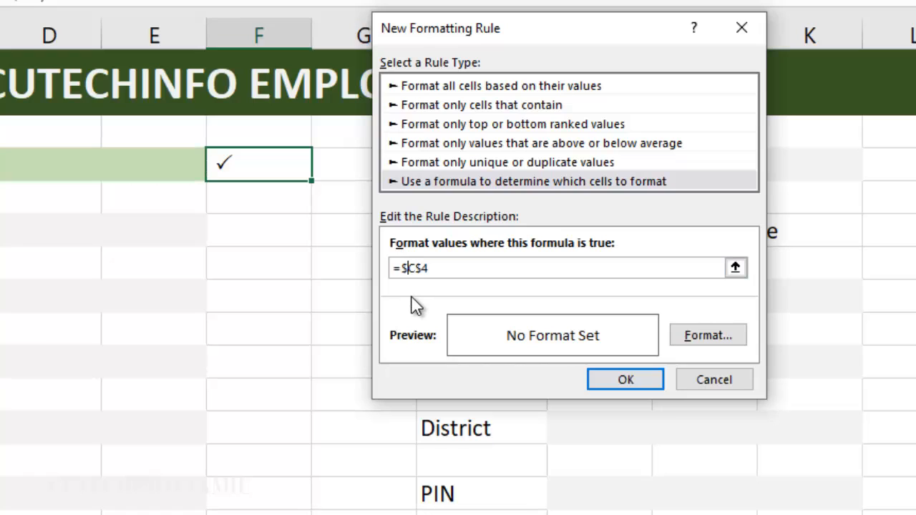
{"action": "key", "text": "BackSpace"}
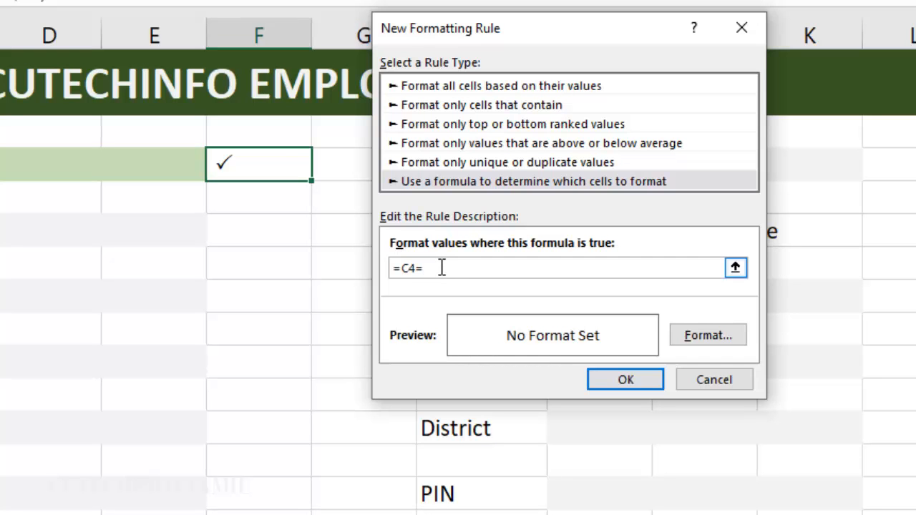
{"action": "type", "text": "\"\""}
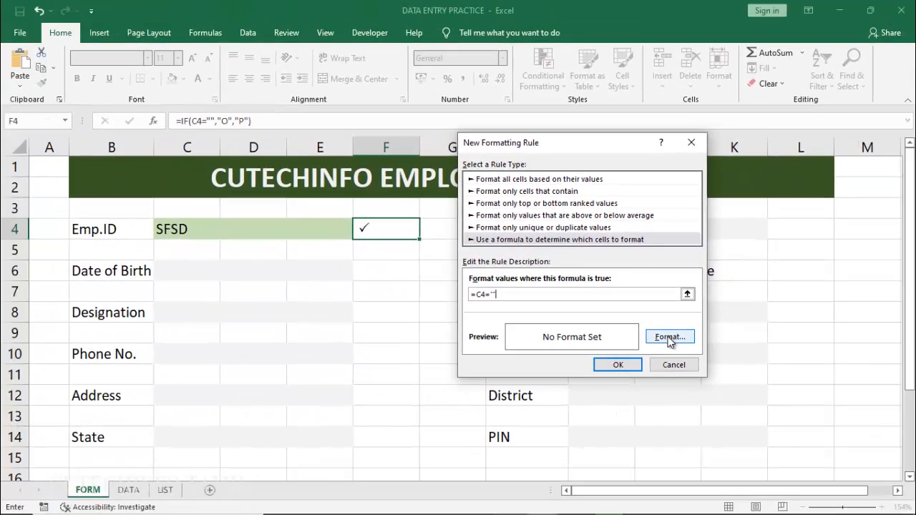
Give the blank Emp.ID rule a red fill and white font colour, and apply it to cell F4
{"action": "left_click", "coordinate": [671, 396]}
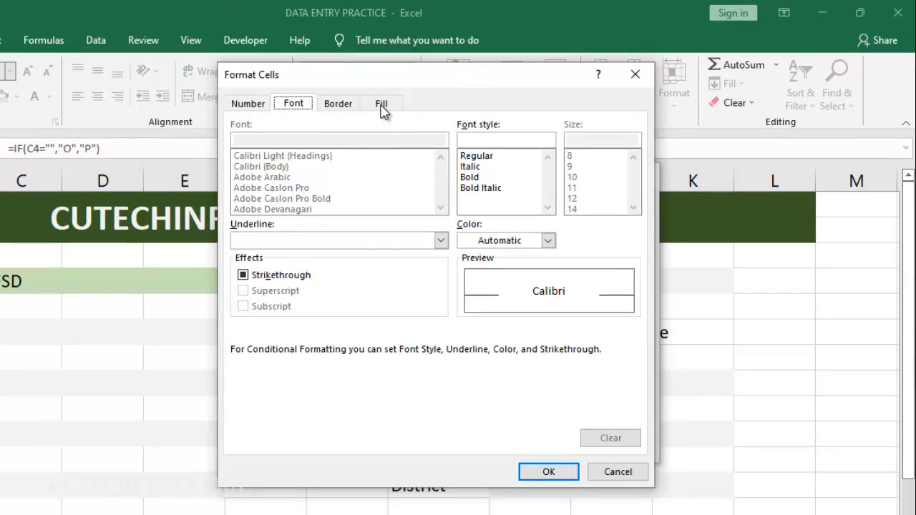
{"action": "left_click", "coordinate": [382, 105]}
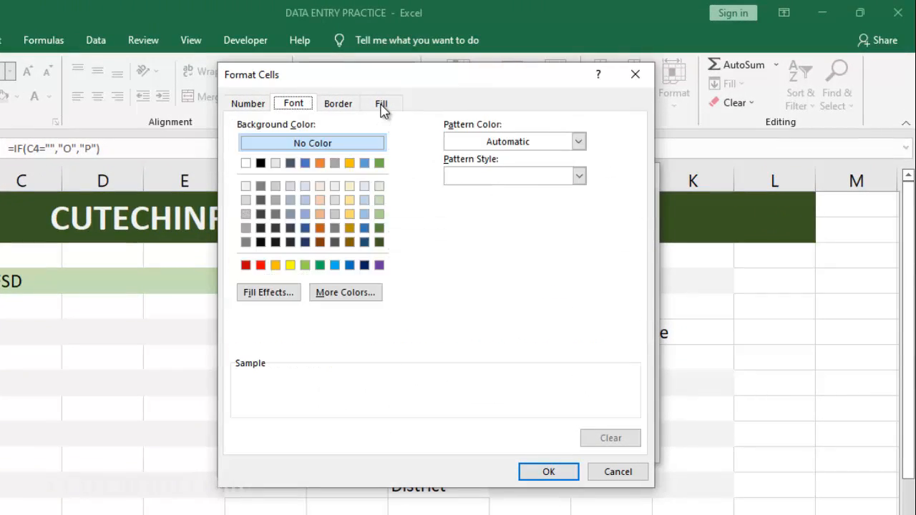
{"action": "left_click", "coordinate": [260, 265]}
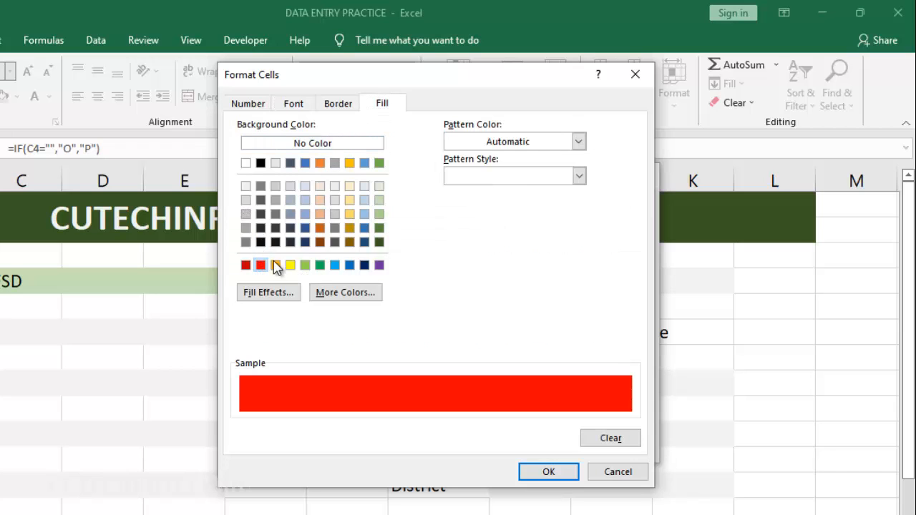
{"action": "left_click", "coordinate": [293, 104]}
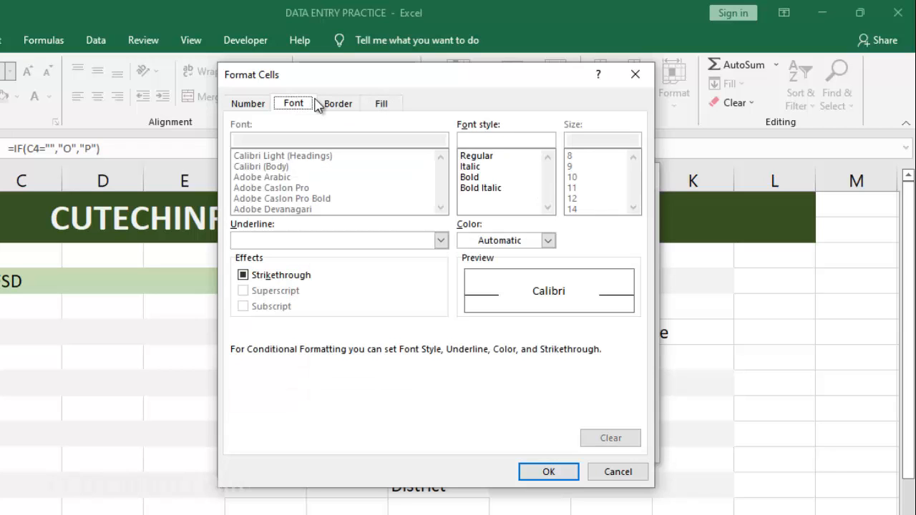
{"action": "left_click", "coordinate": [551, 245]}
{"action": "left_click", "coordinate": [465, 298]}
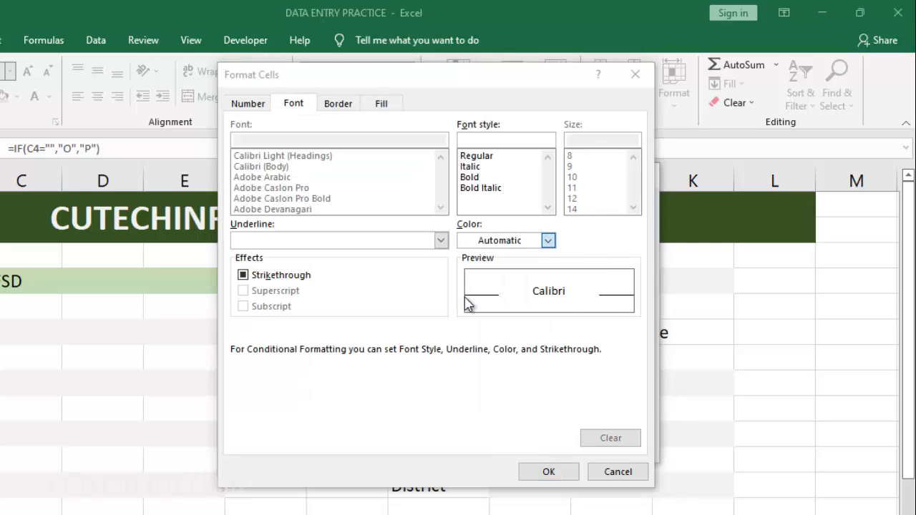
{"action": "left_click", "coordinate": [550, 472]}
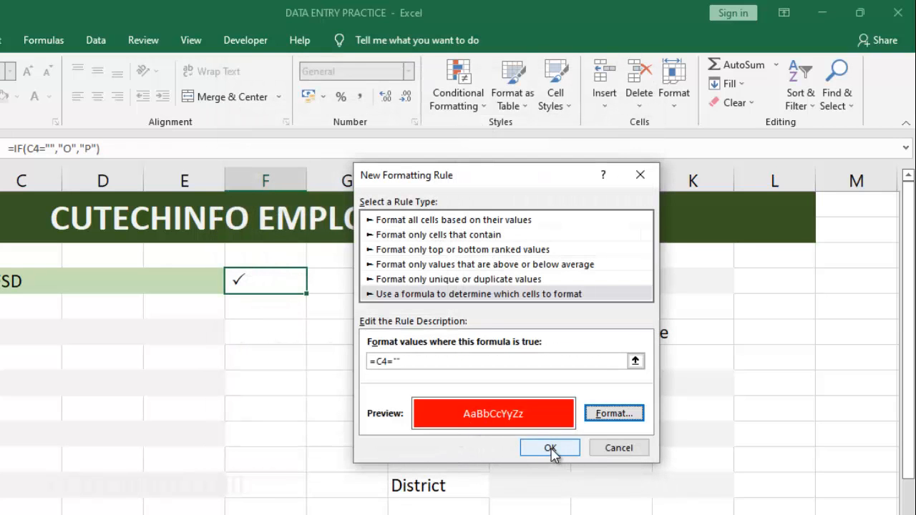
{"action": "left_click", "coordinate": [550, 451]}
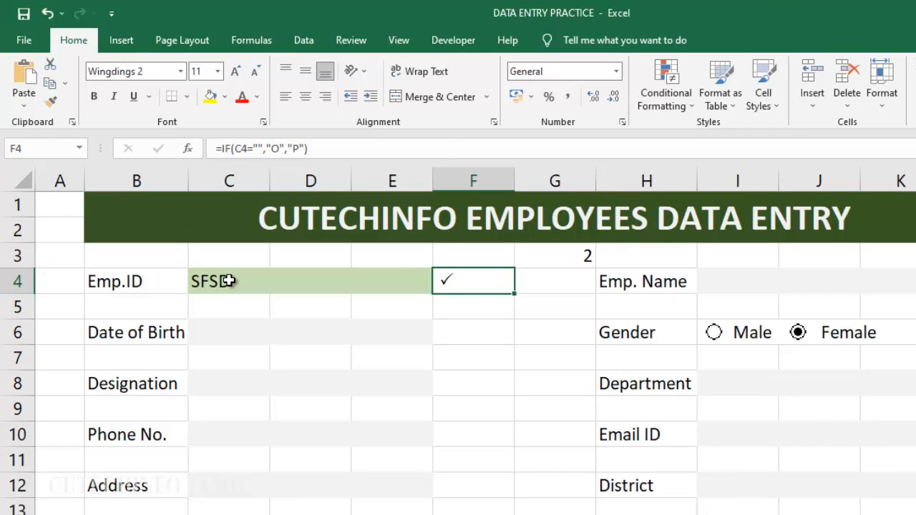
Clear the Emp.ID entry cell C4 to test the cross mark, and enter the sample text GJGJH to test the tick
{"action": "left_click", "coordinate": [227, 281]}
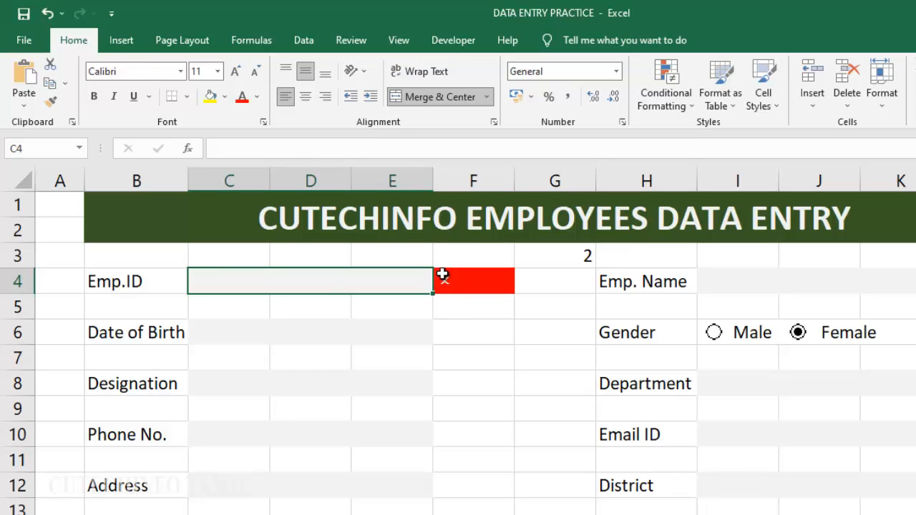
{"action": "left_click", "coordinate": [301, 295]}
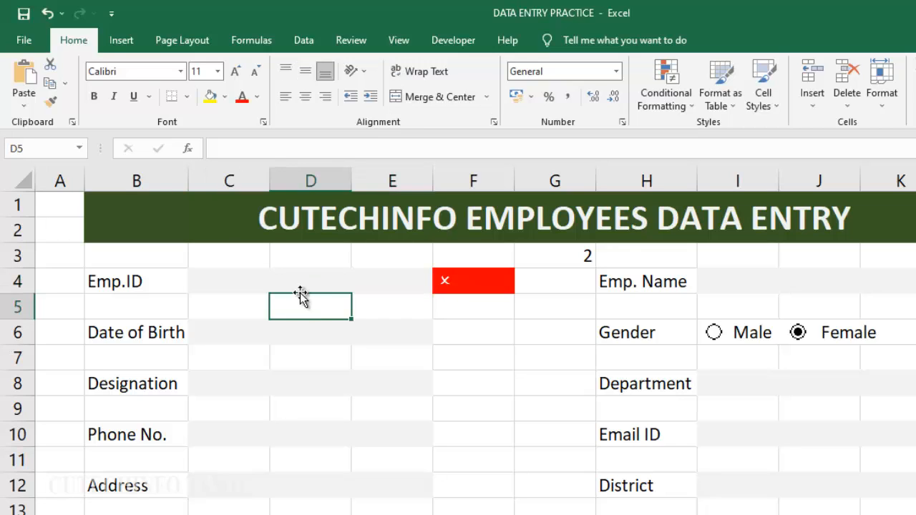
{"action": "left_click", "coordinate": [300, 289]}
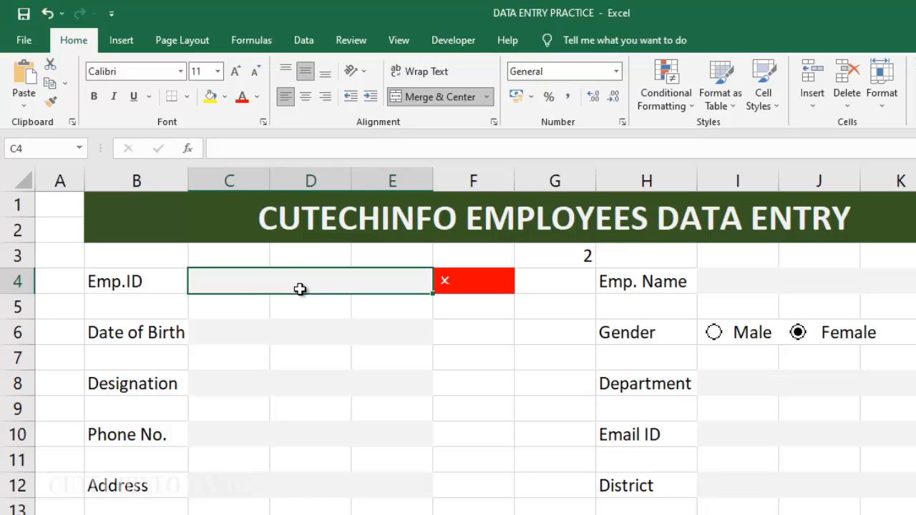
{"action": "type", "text": "GJGJH"}
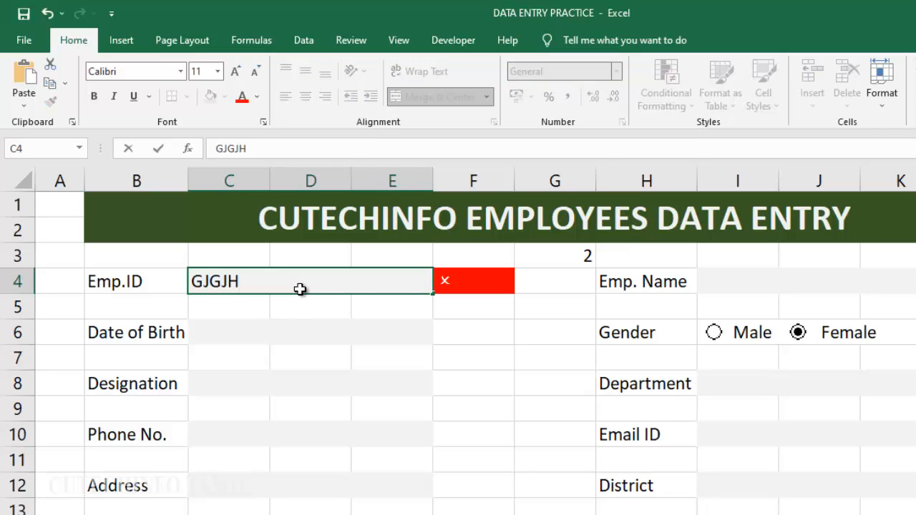
{"action": "key", "text": "Return"}
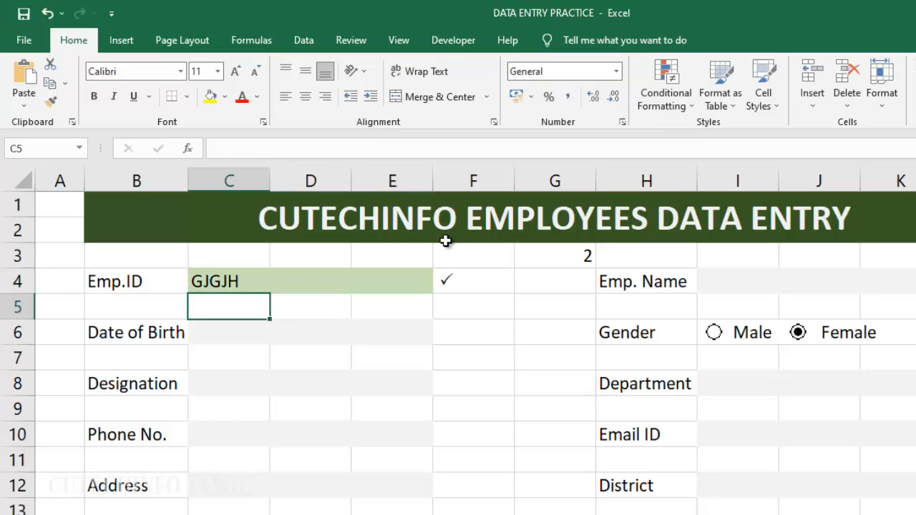
Set up another conditional formatting rule for F4 on specific text not containing a reference to cell C4, and open its format settings
{"action": "left_click", "coordinate": [458, 283]}
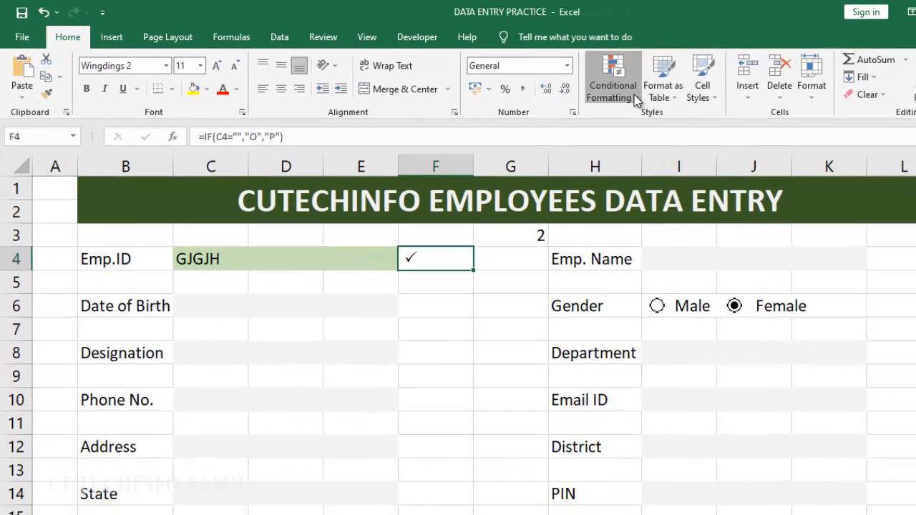
{"action": "left_click", "coordinate": [675, 103]}
{"action": "mouse_move", "coordinate": [658, 126]}
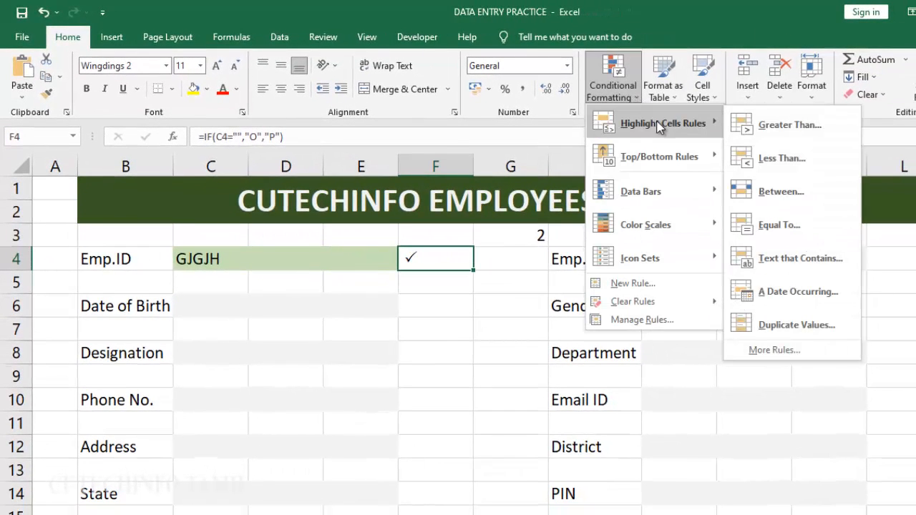
{"action": "left_click", "coordinate": [753, 351]}
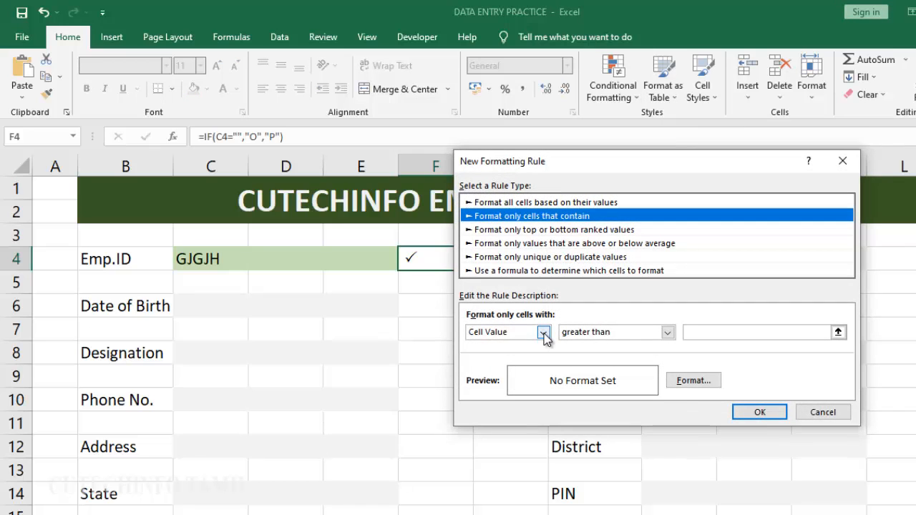
{"action": "left_click", "coordinate": [543, 334]}
{"action": "left_click", "coordinate": [527, 358]}
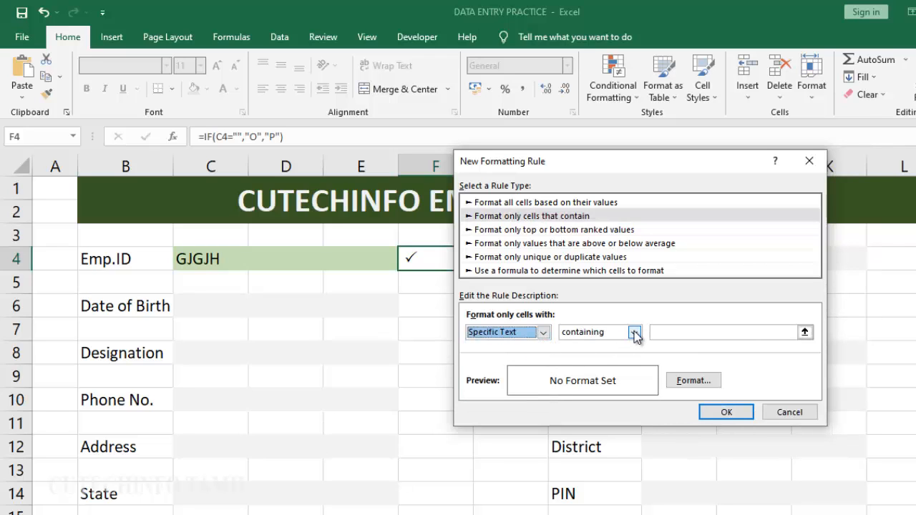
{"action": "left_click", "coordinate": [635, 334]}
{"action": "left_click", "coordinate": [601, 356]}
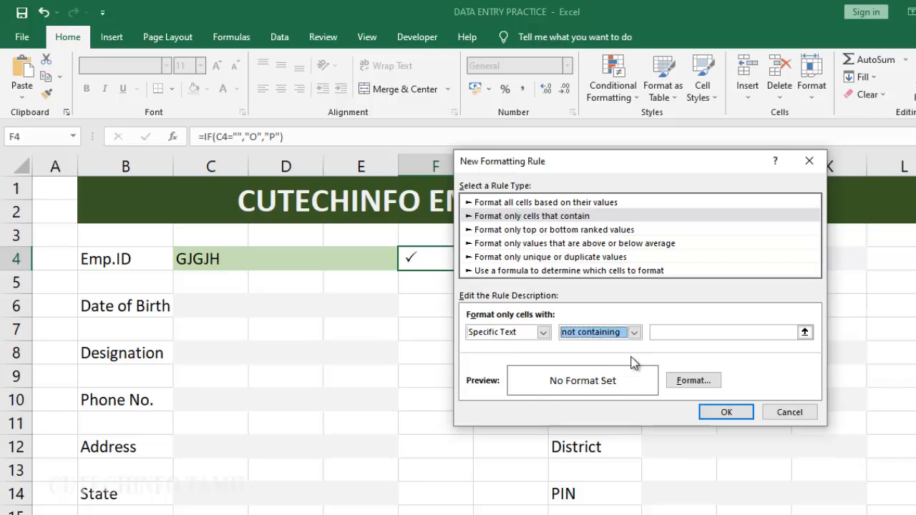
{"action": "left_click", "coordinate": [707, 333]}
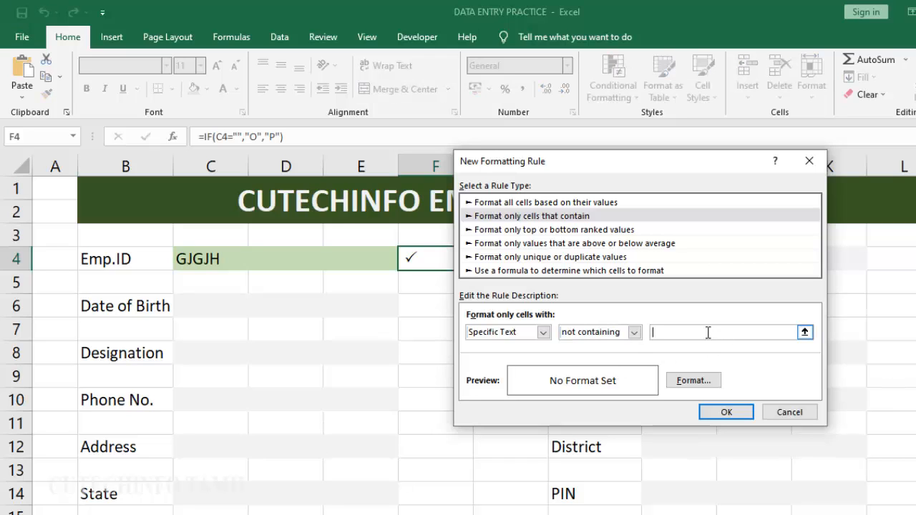
{"action": "left_click", "coordinate": [231, 256]}
{"action": "left_click", "coordinate": [664, 334]}
{"action": "left_click", "coordinate": [699, 380]}
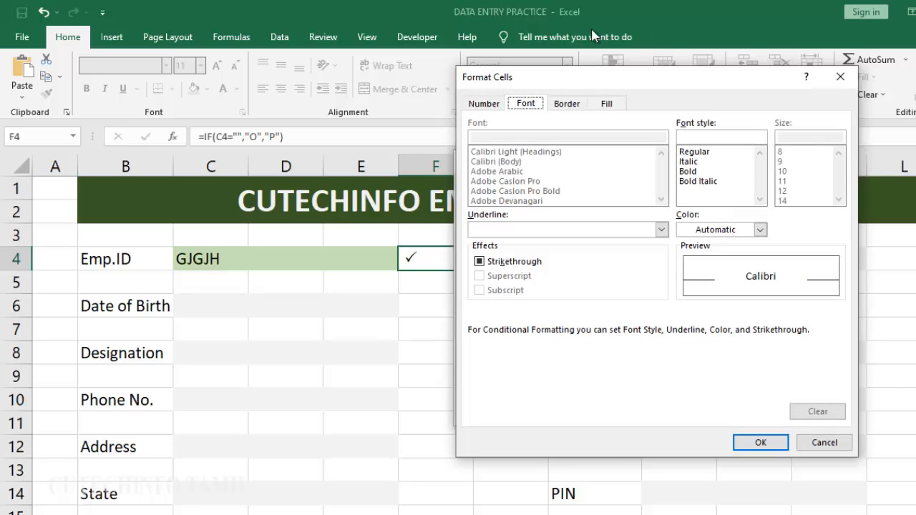
Give the F4 conditional formatting rule a green fill with a white font and apply the rule
{"action": "left_click", "coordinate": [607, 104]}
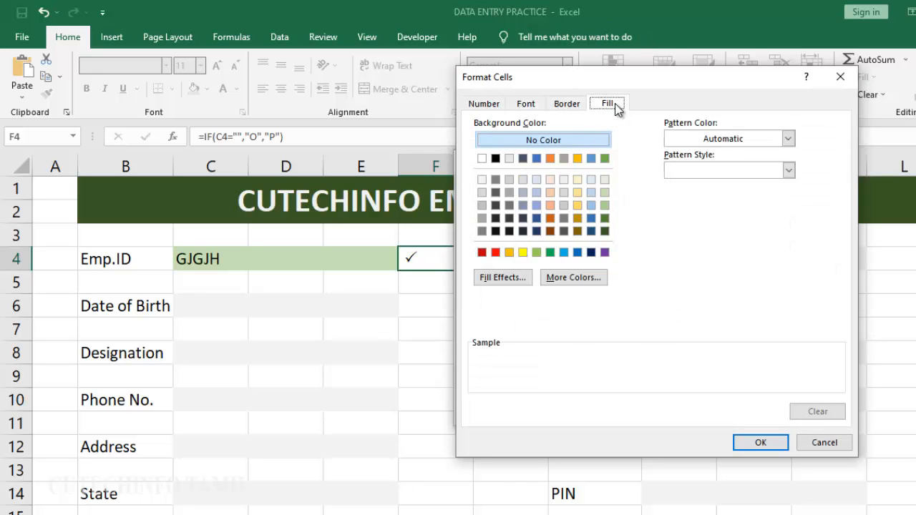
{"action": "left_click", "coordinate": [551, 252]}
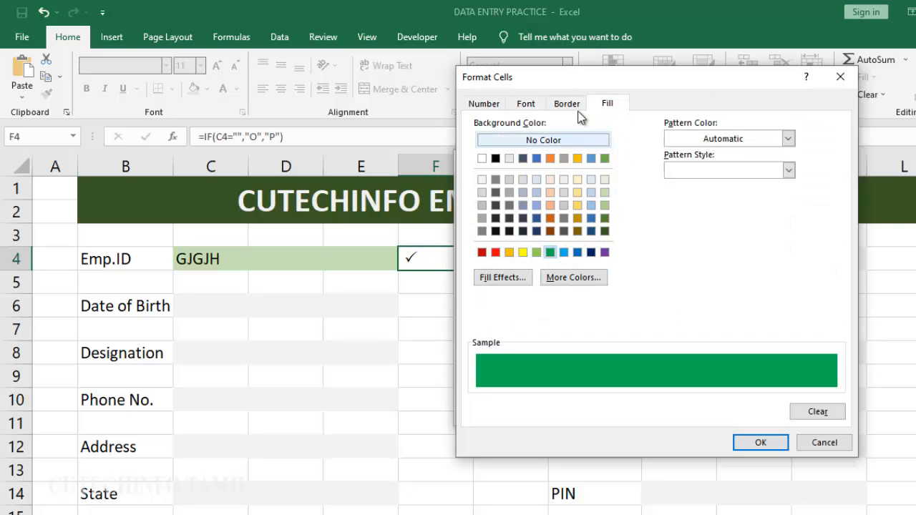
{"action": "left_click", "coordinate": [528, 105]}
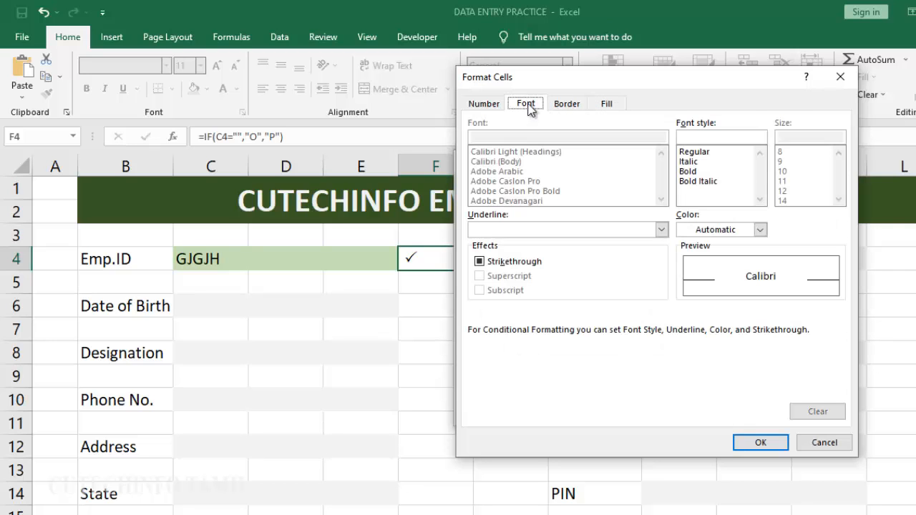
{"action": "left_click", "coordinate": [760, 229]}
{"action": "left_click", "coordinate": [686, 281]}
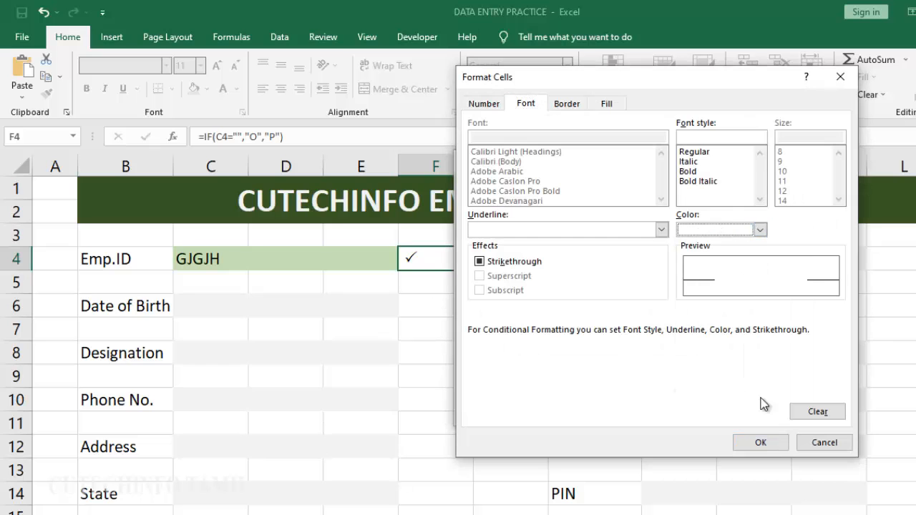
{"action": "left_click", "coordinate": [760, 441]}
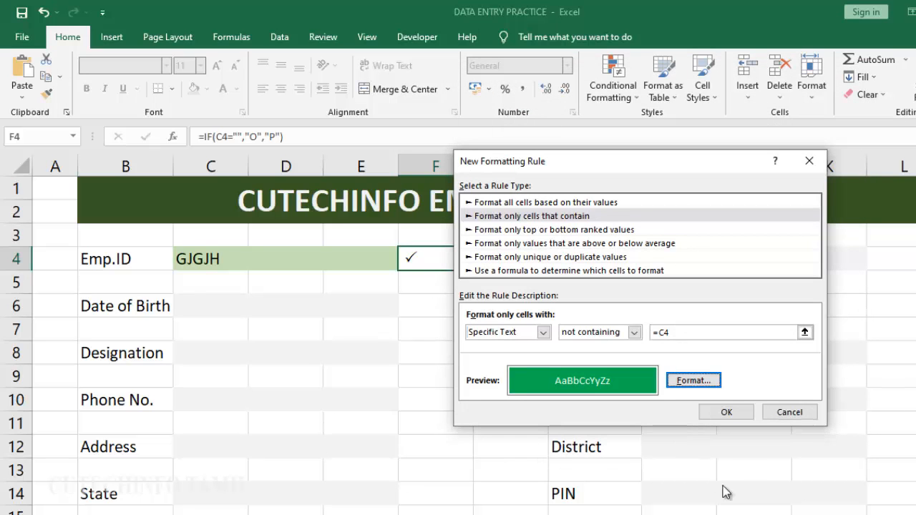
{"action": "left_click", "coordinate": [728, 411]}
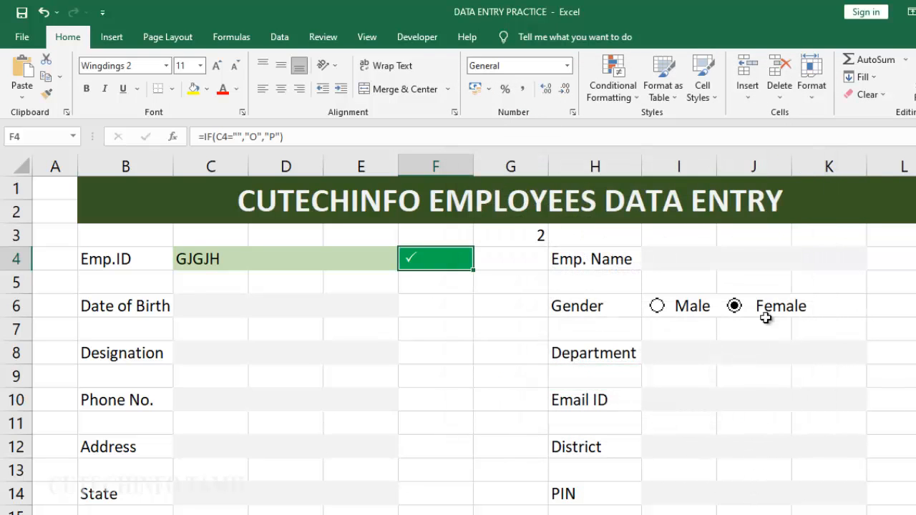
Clear the Emp.ID entry in C4 and enter HHJHJH to test the indicator in F4
{"action": "left_click", "coordinate": [215, 262]}
{"action": "key", "text": "Delete"}
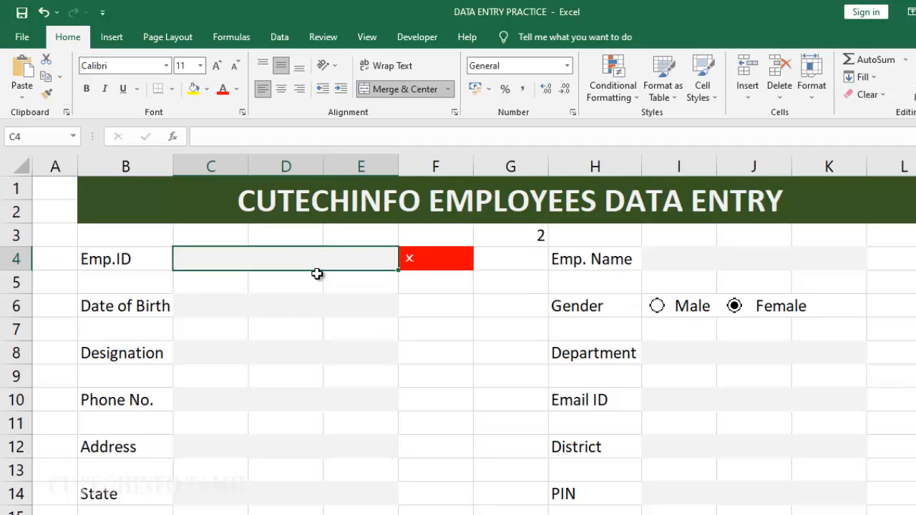
{"action": "type", "text": "HHJHJH"}
{"action": "key", "text": "Return"}
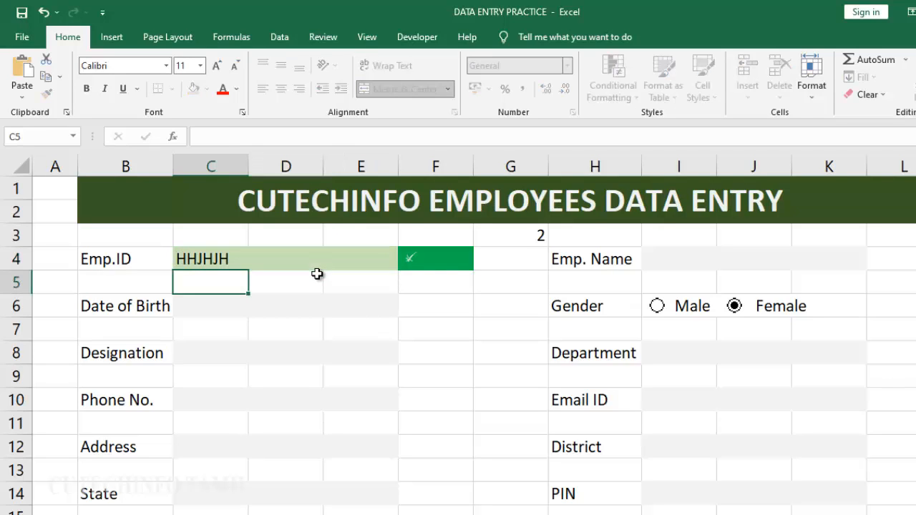
Narrow column F to about 3.43 (29 pixels) so it fits the status symbol
{"action": "left_click", "coordinate": [370, 255]}
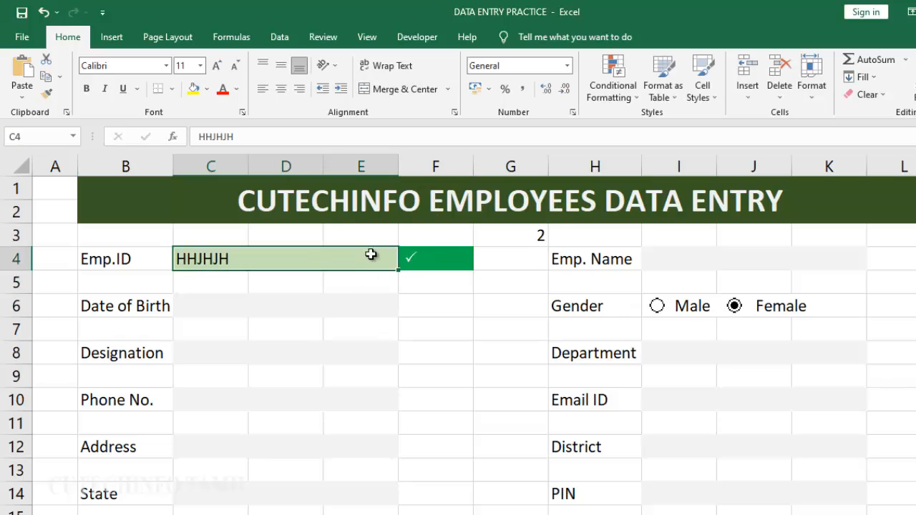
{"action": "left_click_drag", "start_coordinate": [472, 166], "coordinate": [431, 167]}
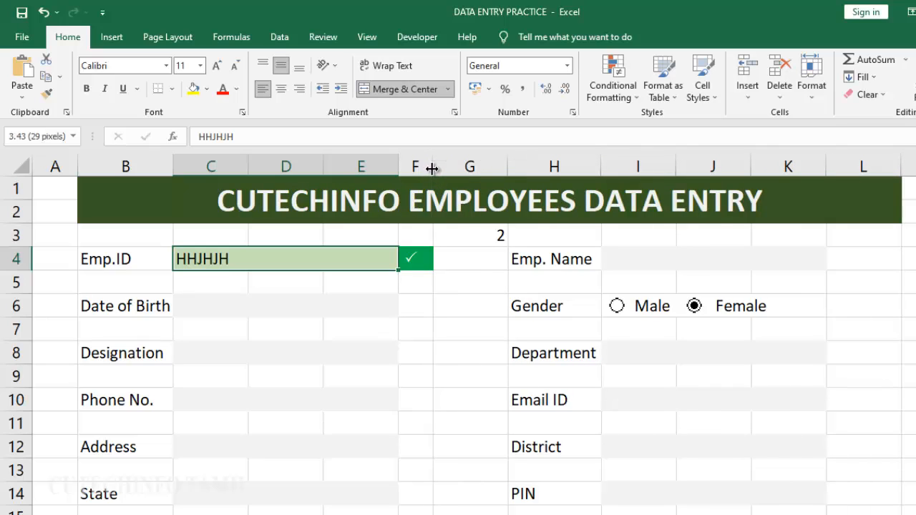
{"action": "left_click", "coordinate": [394, 324]}
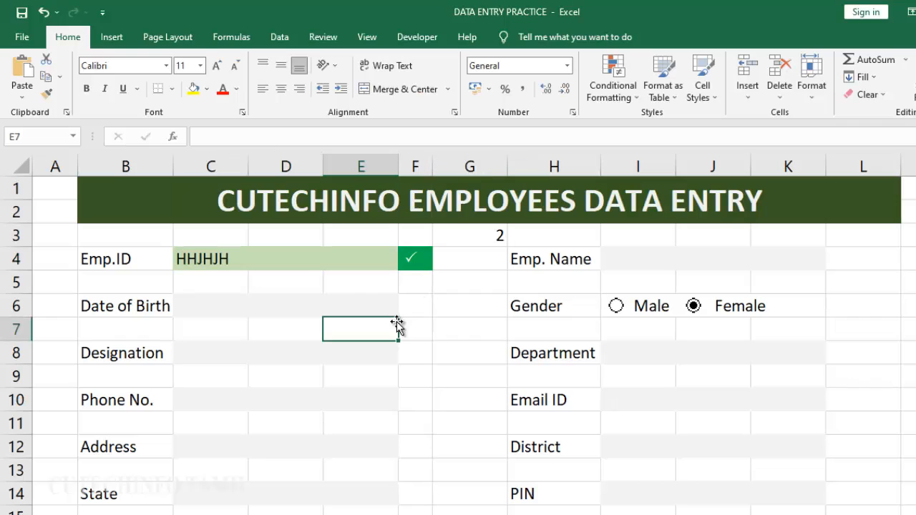
Copy the status indicator from F4 into F6, F8, F10, F12 and F14
{"action": "left_click", "coordinate": [417, 259]}
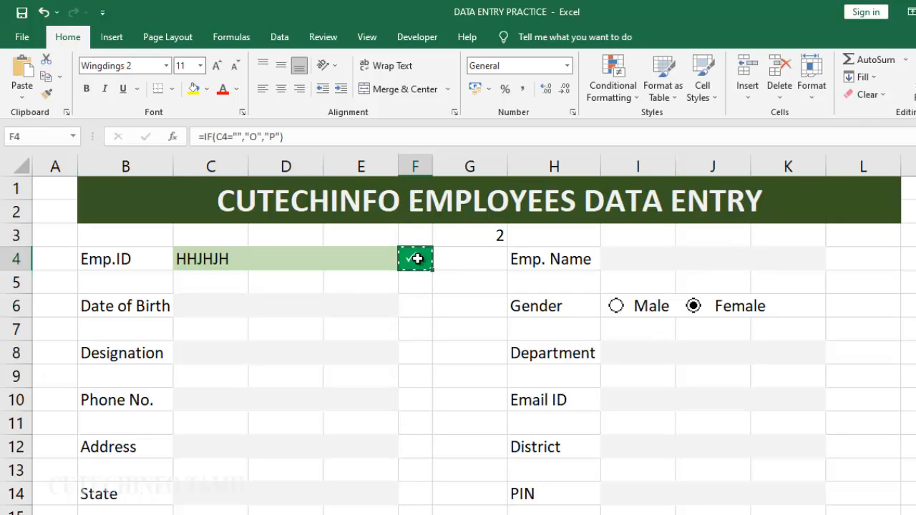
{"action": "key", "text": "ctrl+c"}
{"action": "left_click", "coordinate": [419, 306]}
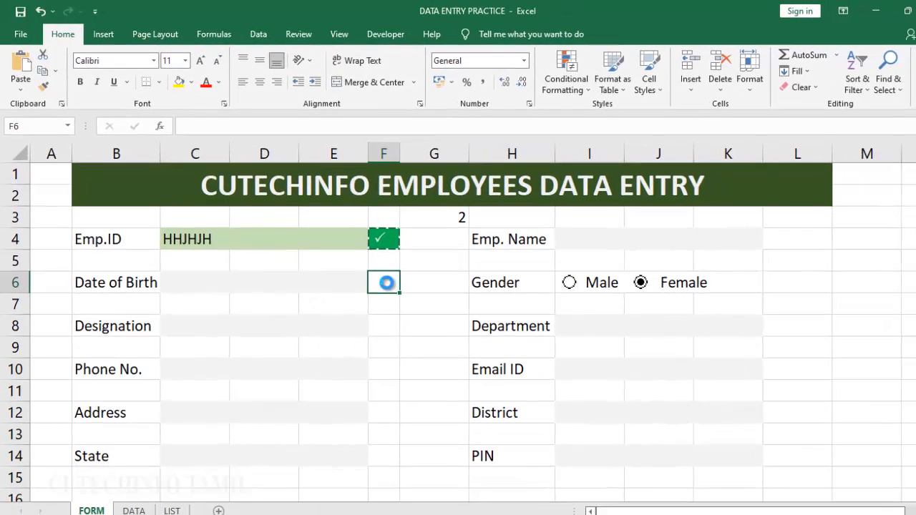
{"action": "key", "text": "ctrl+v"}
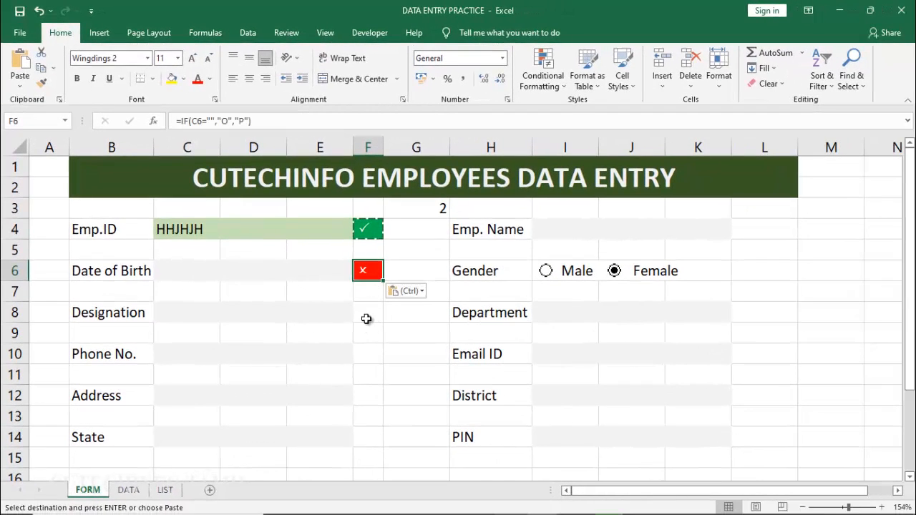
{"action": "left_click", "coordinate": [367, 311]}
{"action": "key", "text": "ctrl+v"}
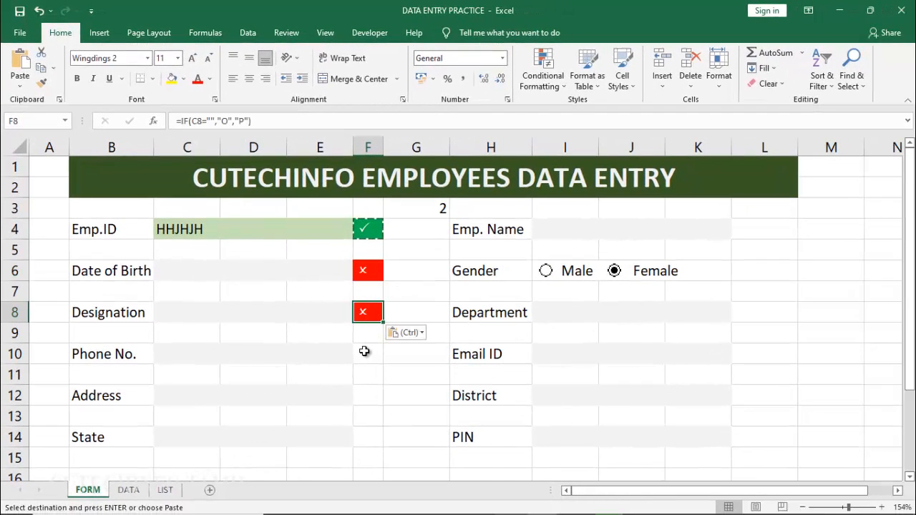
{"action": "left_click", "coordinate": [368, 353]}
{"action": "key", "text": "ctrl+v"}
{"action": "left_click", "coordinate": [361, 394]}
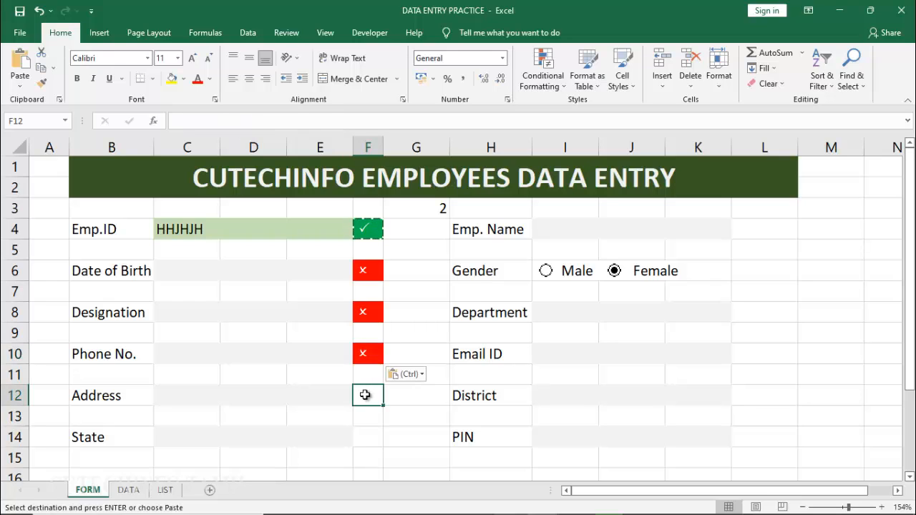
{"action": "key", "text": "ctrl+v"}
{"action": "left_click", "coordinate": [361, 437]}
{"action": "key", "text": "ctrl+v"}
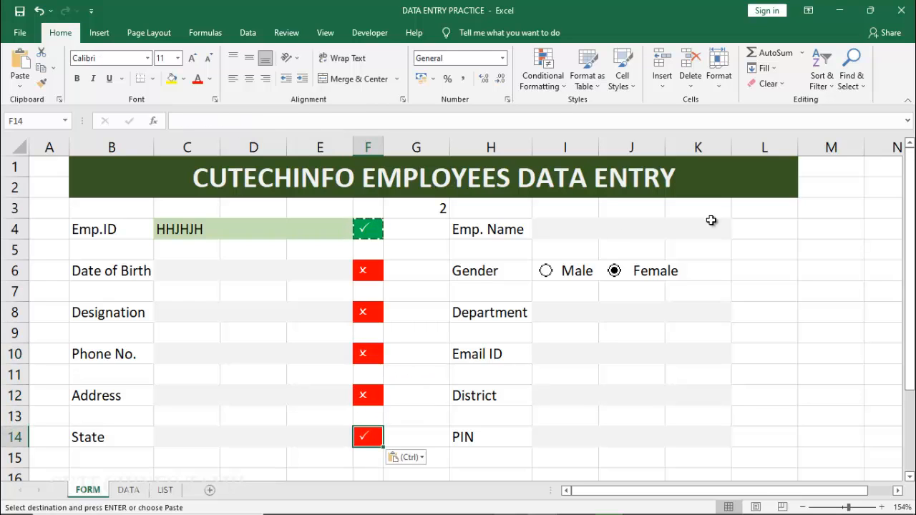
Paste the copied status indicator into L4, L8, L10, L12 and L14, and narrow column L to fit the symbols
{"action": "left_click", "coordinate": [749, 228]}
{"action": "key", "text": "ctrl+v"}
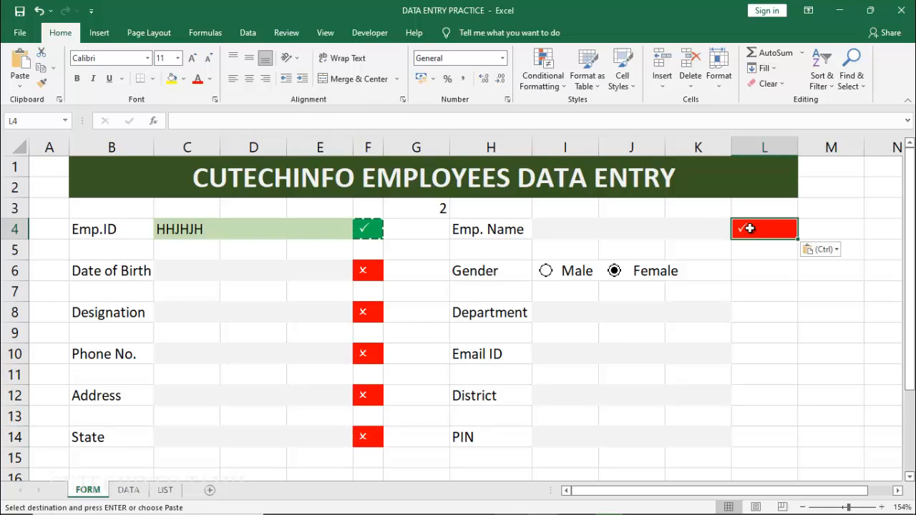
{"action": "left_click", "coordinate": [751, 313]}
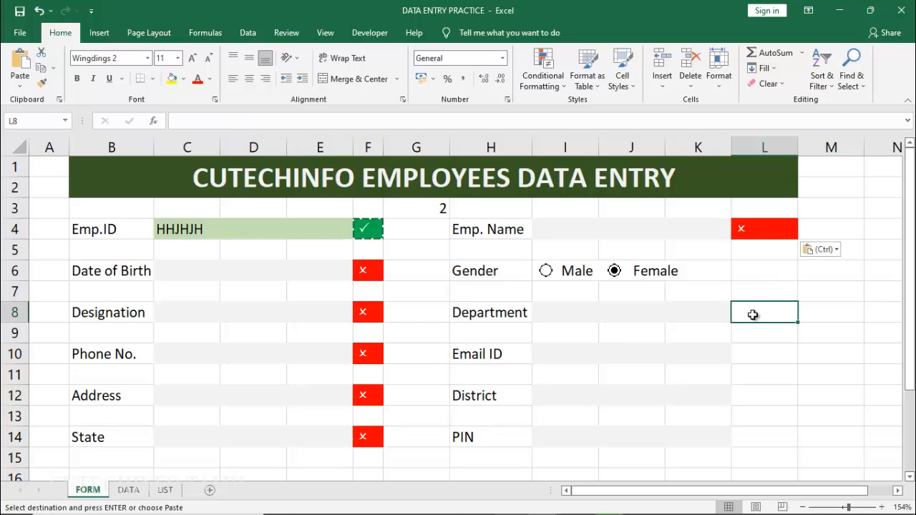
{"action": "key", "text": "ctrl+v"}
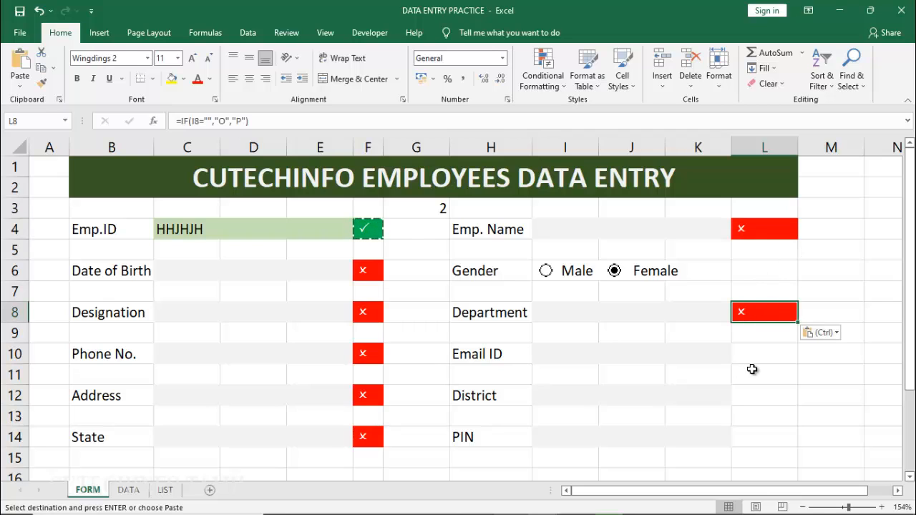
{"action": "left_click", "coordinate": [752, 356]}
{"action": "key", "text": "ctrl+v"}
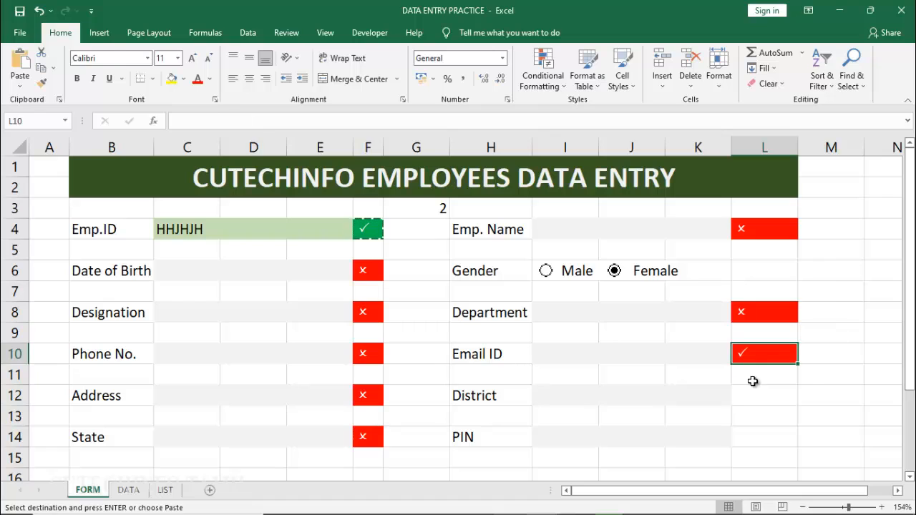
{"action": "left_click", "coordinate": [756, 398]}
{"action": "key", "text": "ctrl+v"}
{"action": "left_click", "coordinate": [758, 437]}
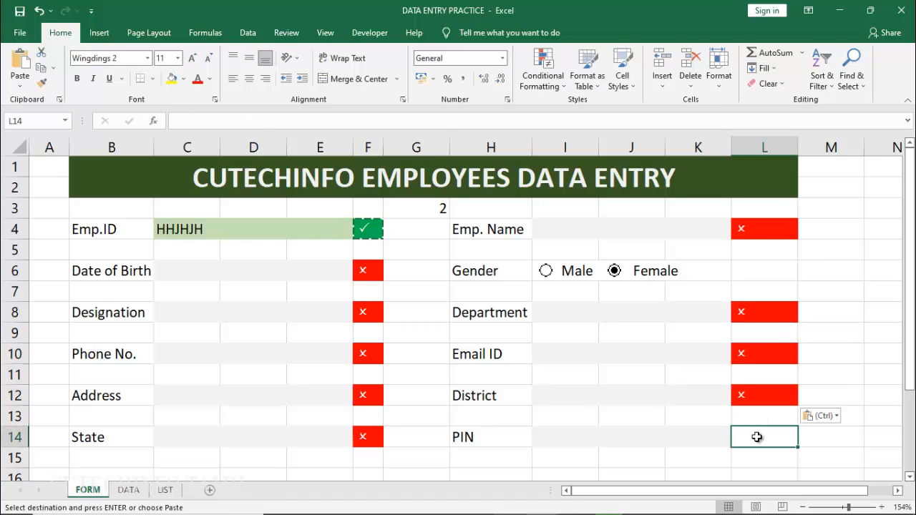
{"action": "key", "text": "ctrl+v"}
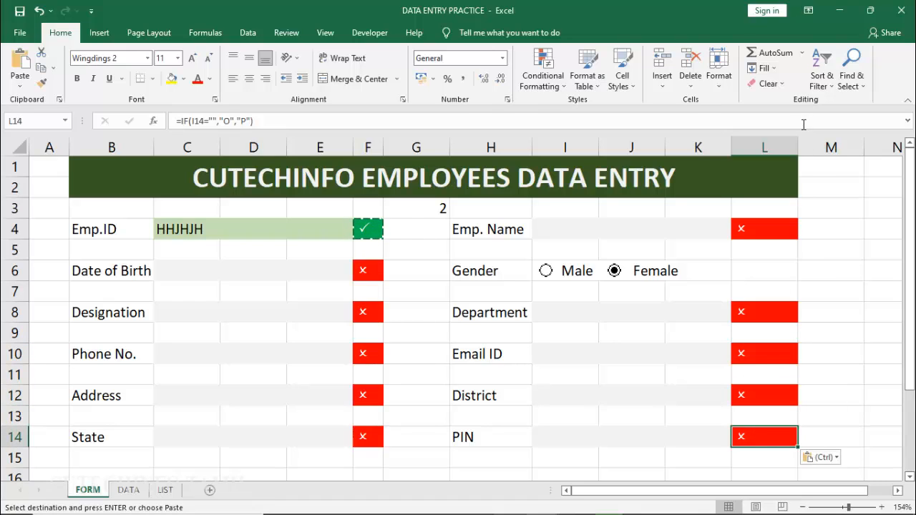
{"action": "left_click_drag", "start_coordinate": [799, 147], "coordinate": [758, 146]}
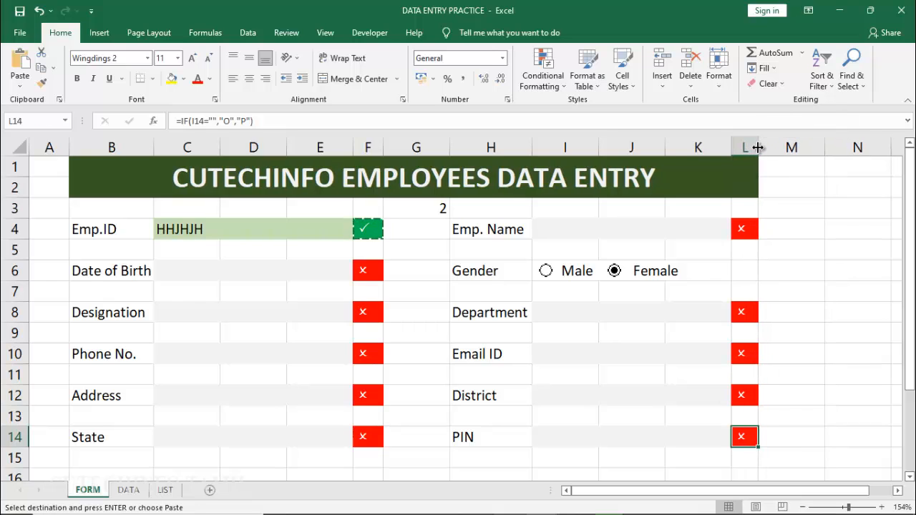
Test the indicators by choosing Sales as the Department and Chennai as the District from their dropdown lists
{"action": "left_click", "coordinate": [622, 320]}
{"action": "left_click", "coordinate": [736, 316]}
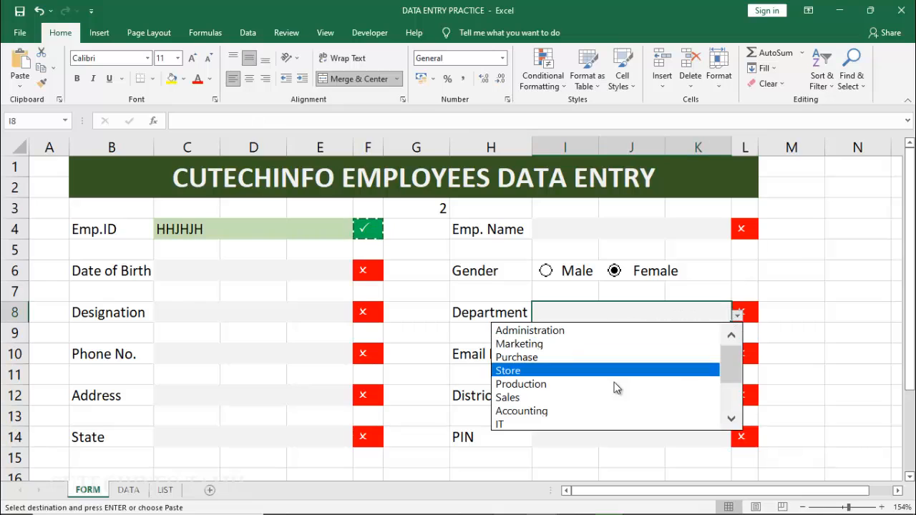
{"action": "left_click", "coordinate": [615, 384]}
{"action": "left_click", "coordinate": [711, 354]}
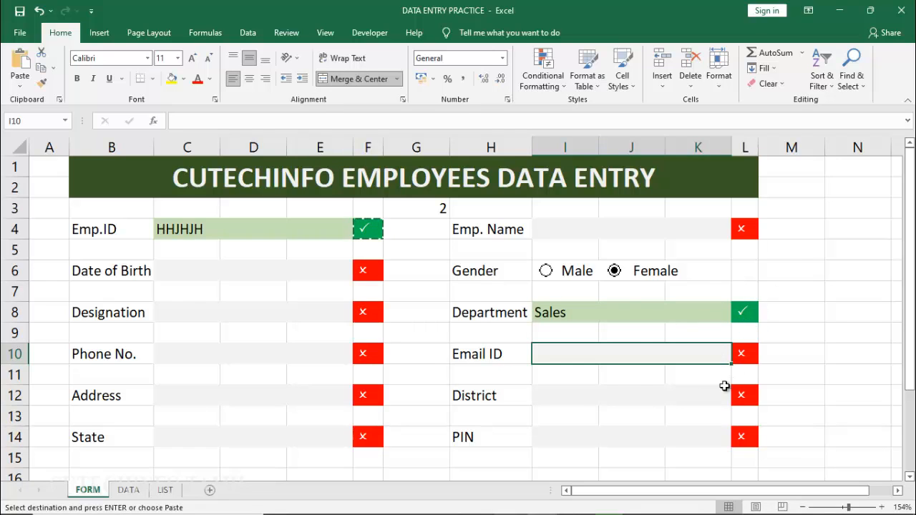
{"action": "left_click", "coordinate": [617, 402]}
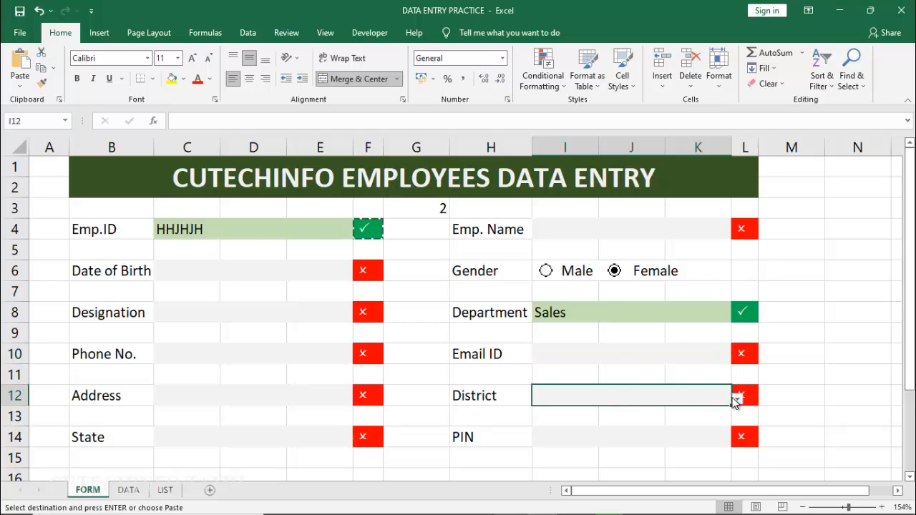
{"action": "left_click", "coordinate": [737, 401]}
{"action": "left_click", "coordinate": [643, 452]}
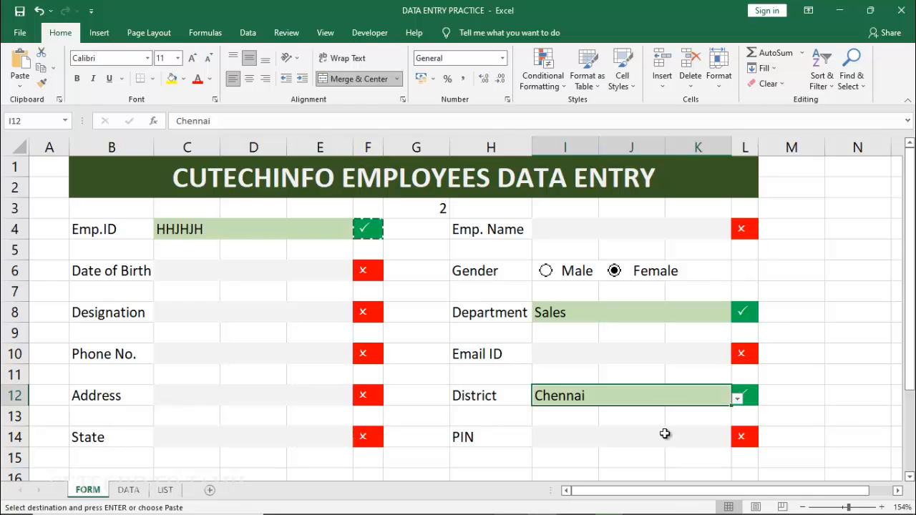
{"action": "left_click", "coordinate": [672, 421]}
{"action": "key", "text": "Escape"}
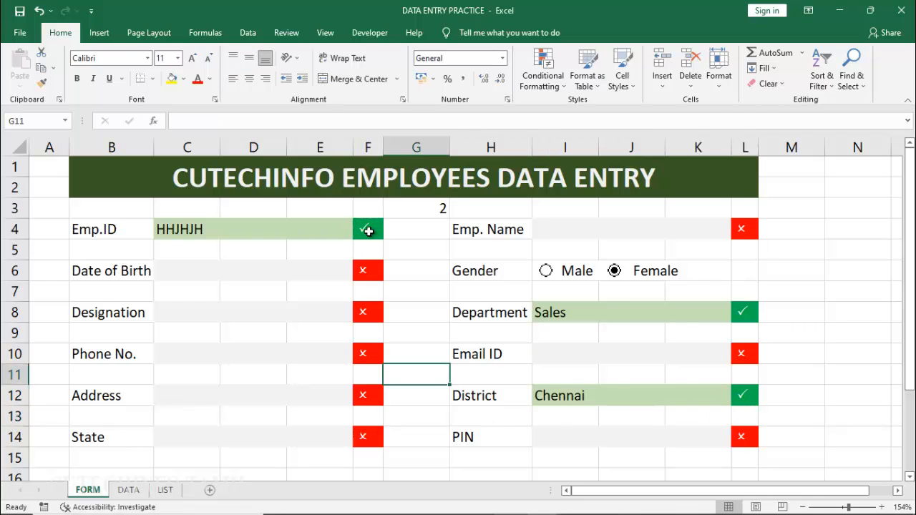
Center all tick and cross indicators in columns F and L horizontally and vertically, and make them bold
{"action": "left_click", "coordinate": [368, 229]}
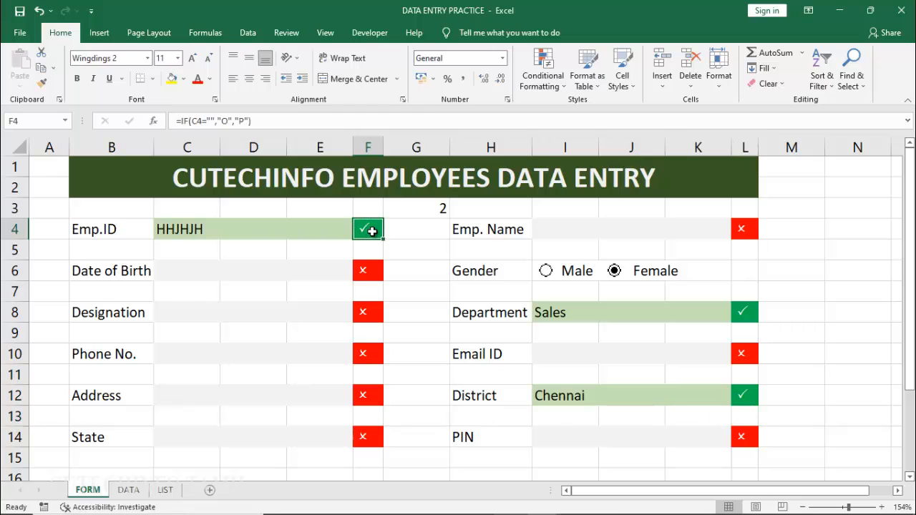
{"action": "left_click", "coordinate": [372, 271], "text": "ctrl"}
{"action": "left_click", "coordinate": [378, 315], "text": "ctrl"}
{"action": "left_click", "coordinate": [373, 357], "text": "ctrl"}
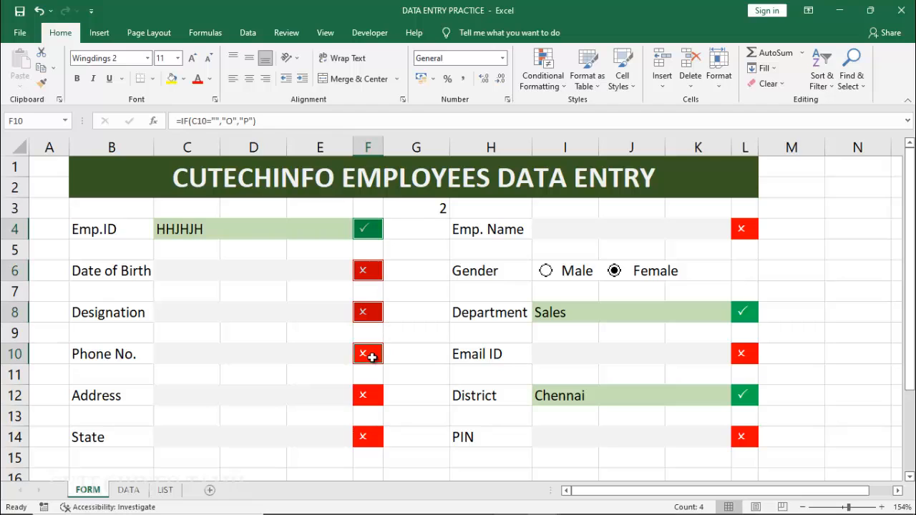
{"action": "left_click", "coordinate": [366, 395], "text": "ctrl"}
{"action": "left_click", "coordinate": [365, 432], "text": "ctrl"}
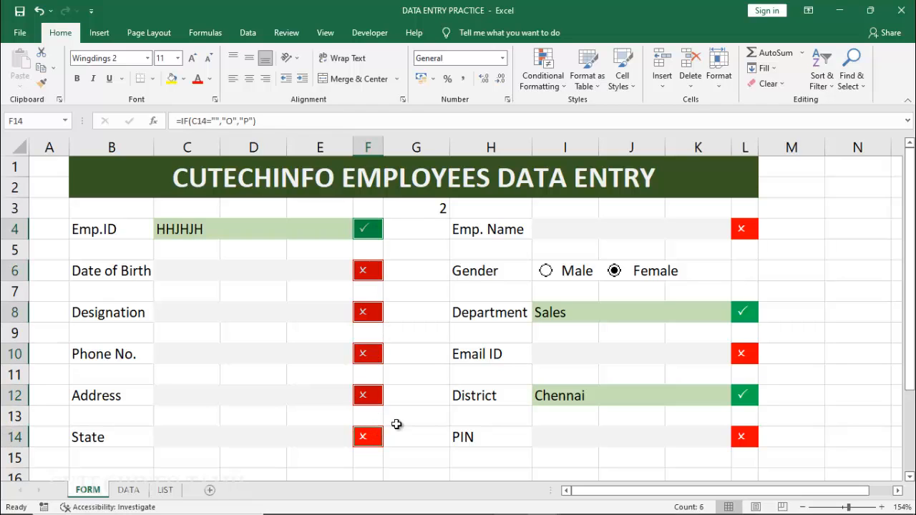
{"action": "left_click", "coordinate": [744, 248], "text": "ctrl"}
{"action": "left_click", "coordinate": [742, 234], "text": "ctrl"}
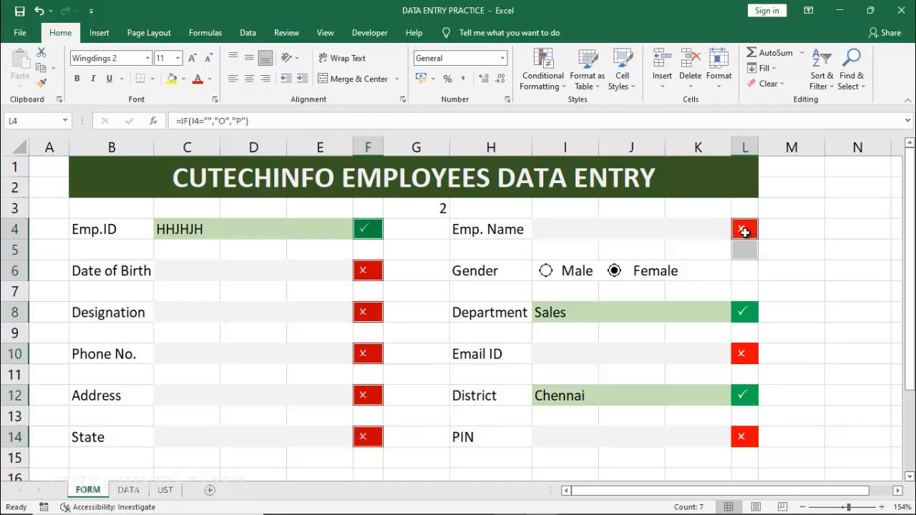
{"action": "left_click", "coordinate": [751, 312], "text": "ctrl"}
{"action": "left_click", "coordinate": [751, 352], "text": "ctrl"}
{"action": "left_click", "coordinate": [755, 397], "text": "ctrl"}
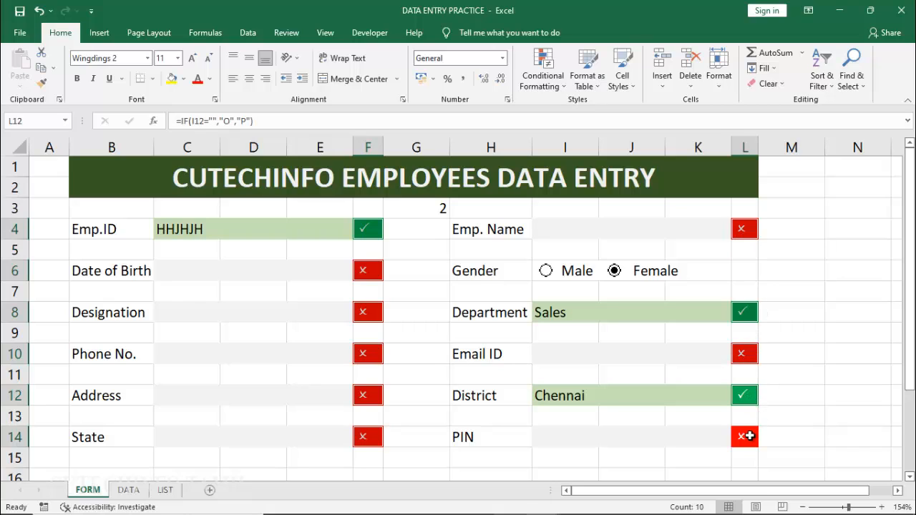
{"action": "left_click", "coordinate": [750, 433], "text": "ctrl"}
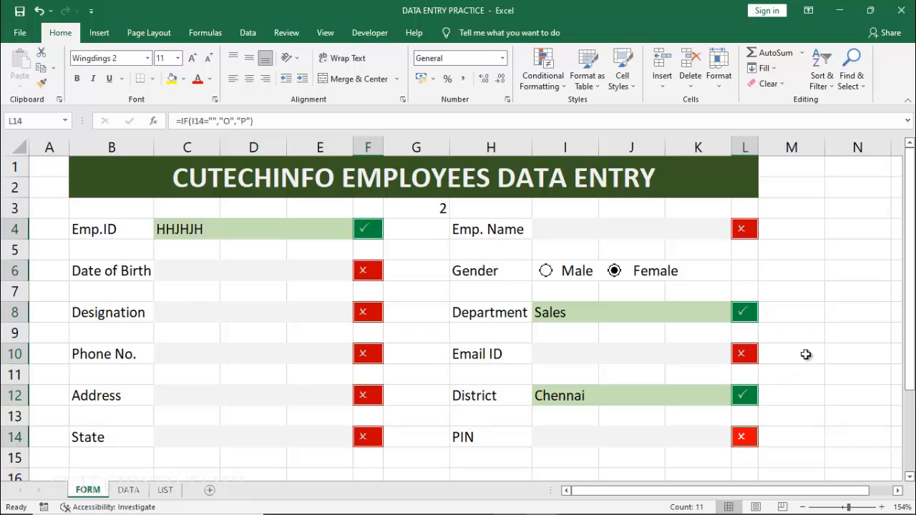
{"action": "left_click", "coordinate": [249, 79]}
{"action": "left_click", "coordinate": [251, 58]}
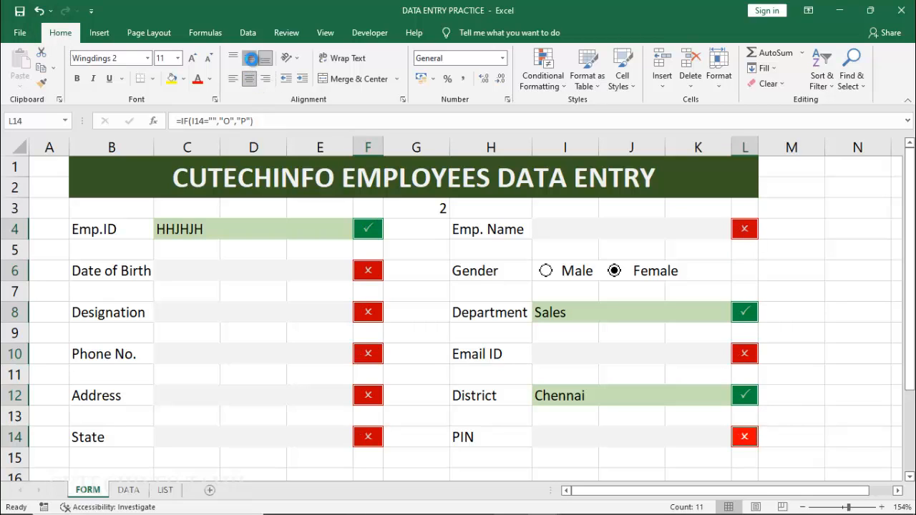
{"action": "left_click", "coordinate": [83, 81]}
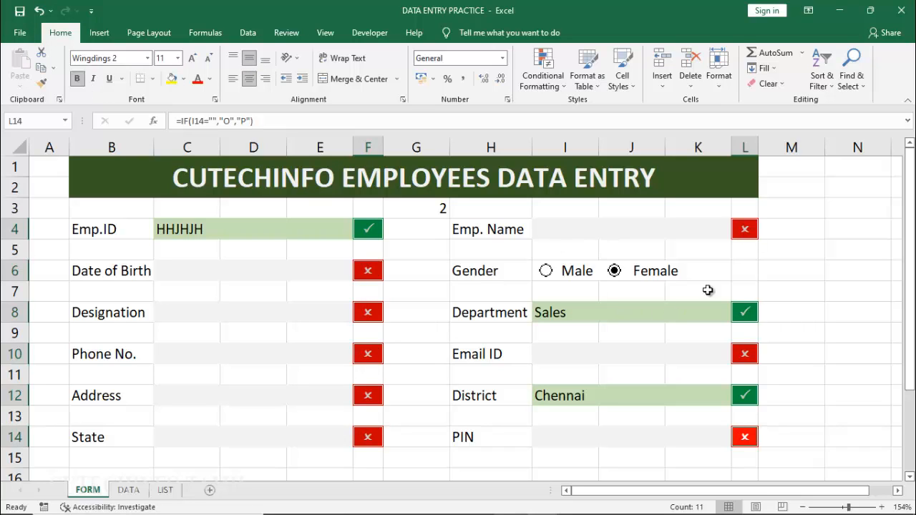
{"action": "left_click", "coordinate": [739, 272]}
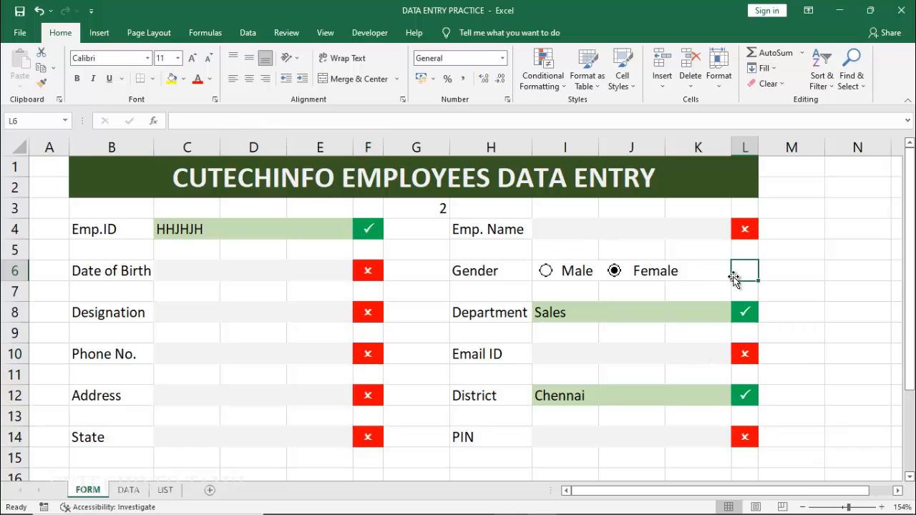
Link cell N3 to the Emp.ID field with the formula =C4
{"action": "left_click", "coordinate": [413, 267]}
{"action": "scroll", "coordinate": [382, 330], "scroll_direction": "right", "scroll_amount": 1}
{"action": "left_click", "coordinate": [384, 352]}
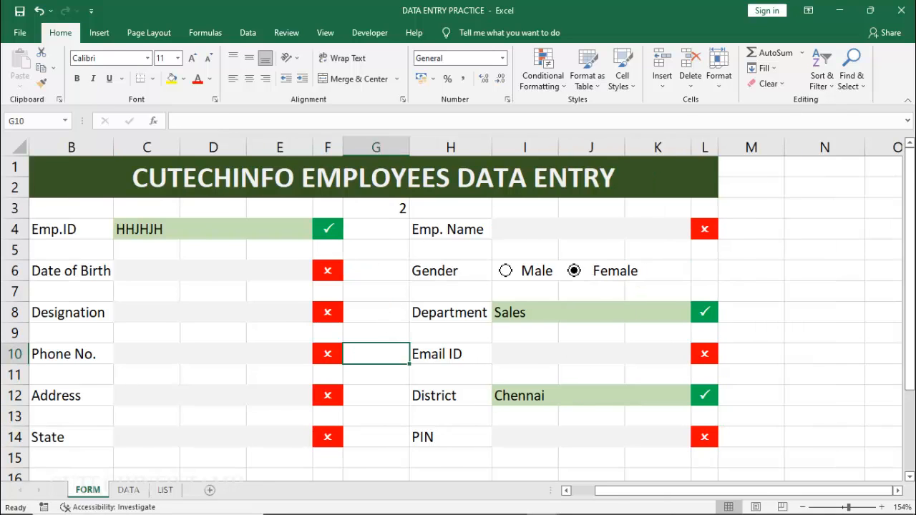
{"action": "left_click", "coordinate": [804, 210]}
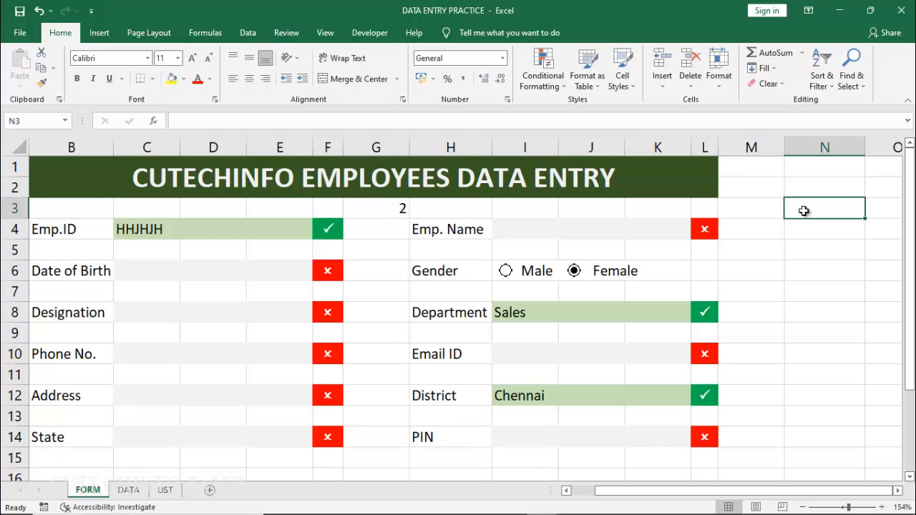
{"action": "type", "text": "="}
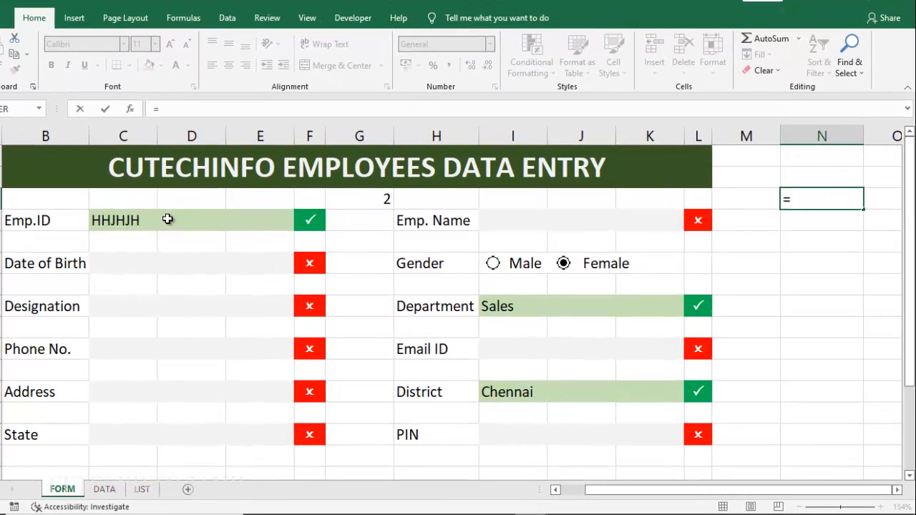
{"action": "left_click", "coordinate": [168, 219]}
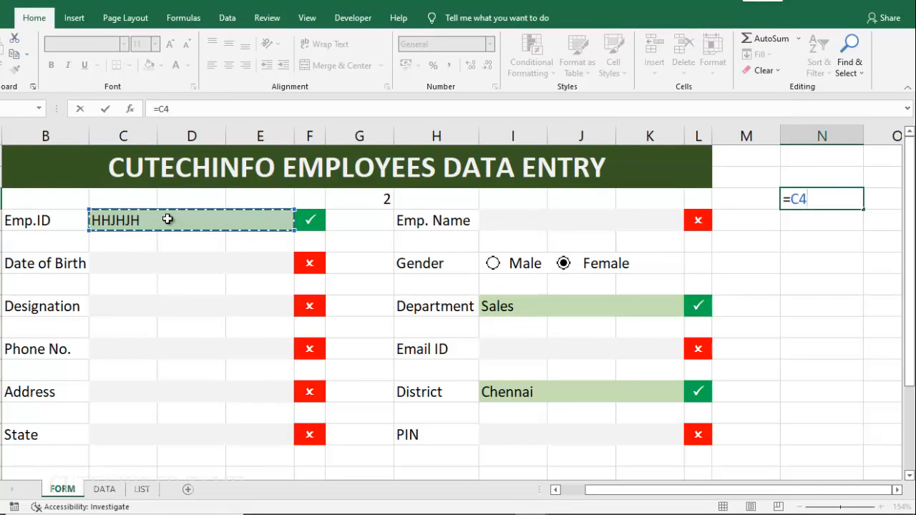
{"action": "key", "text": "Return"}
Link N4 to the Emp. Name field with =I4 and N5 to the Date of Birth field with =C6
{"action": "type", "text": "="}
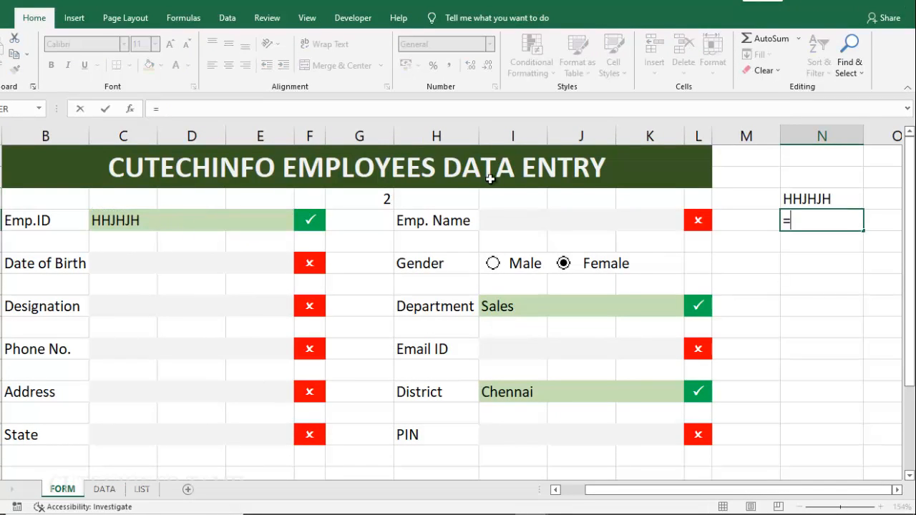
{"action": "left_click", "coordinate": [553, 221]}
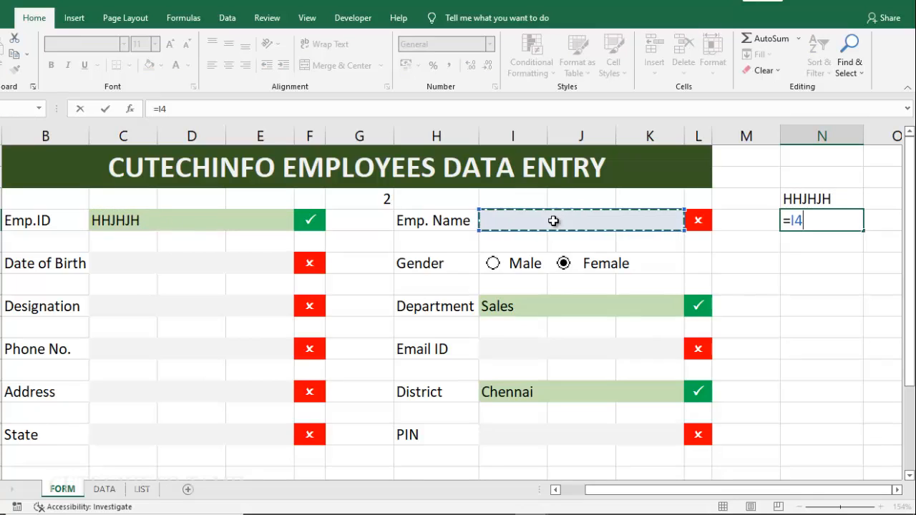
{"action": "key", "text": "Return"}
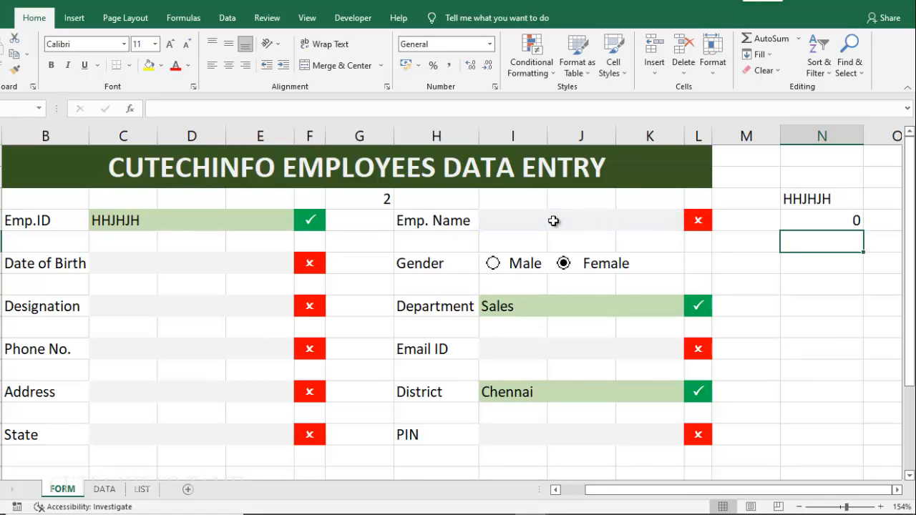
{"action": "type", "text": "="}
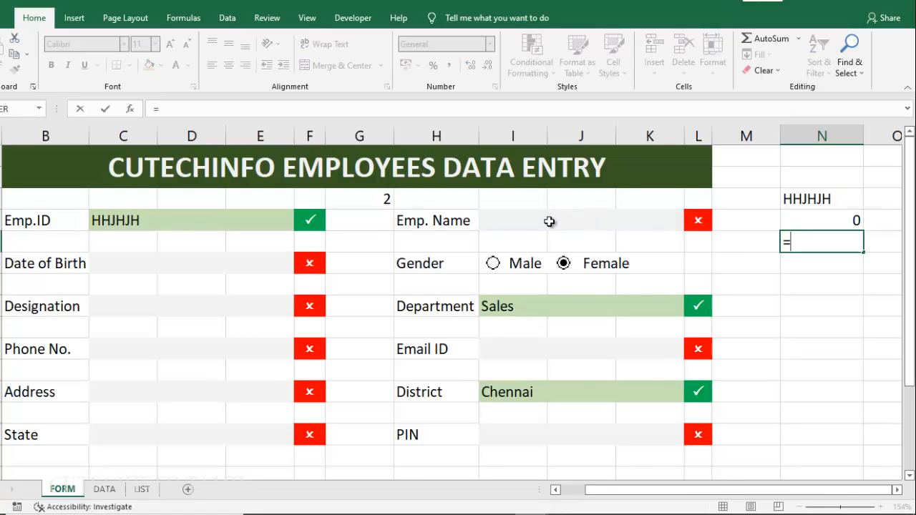
{"action": "left_click", "coordinate": [220, 263]}
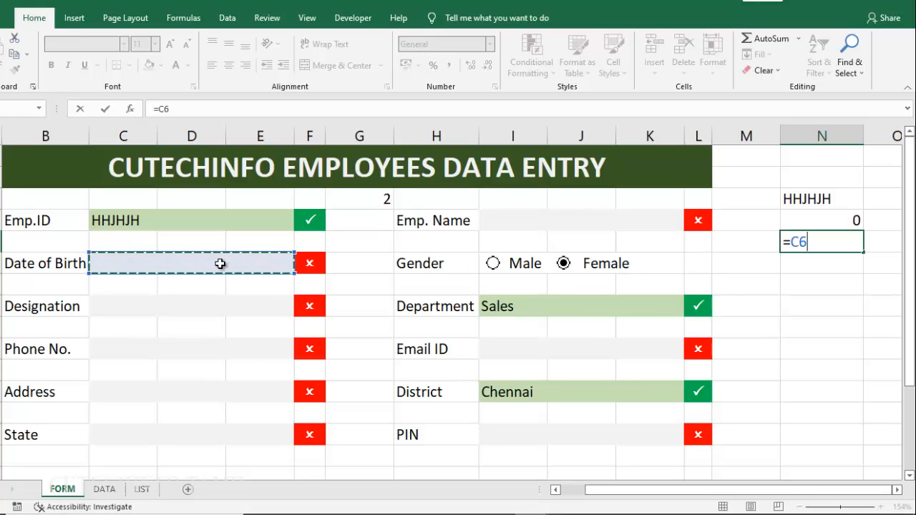
{"action": "key", "text": "Return"}
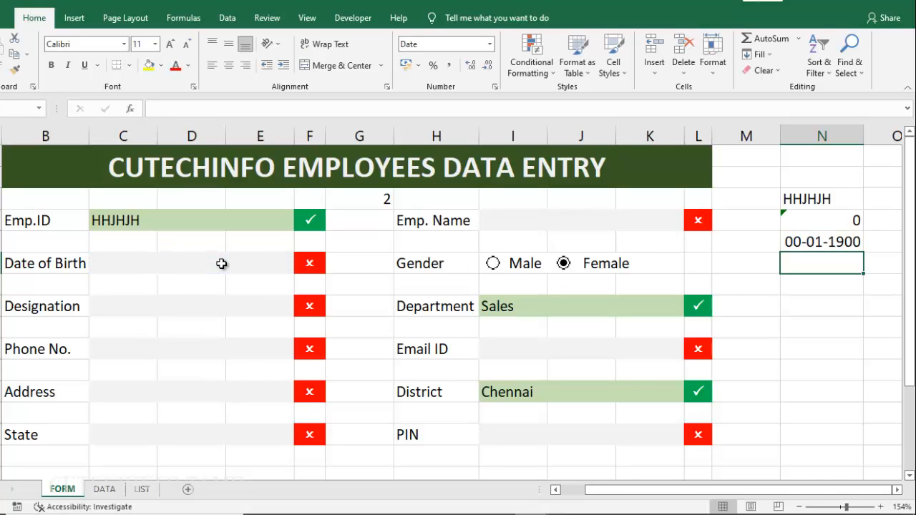
Enter =IF(G3=1,"Male","Female") in N6 for the Gender value and test it by choosing the Male option
{"action": "type", "text": "="}
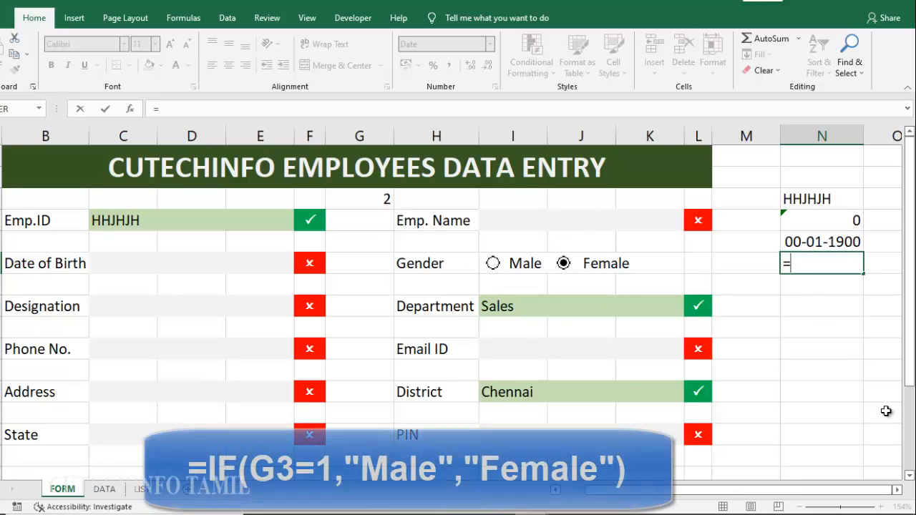
{"action": "type", "text": "IF"}
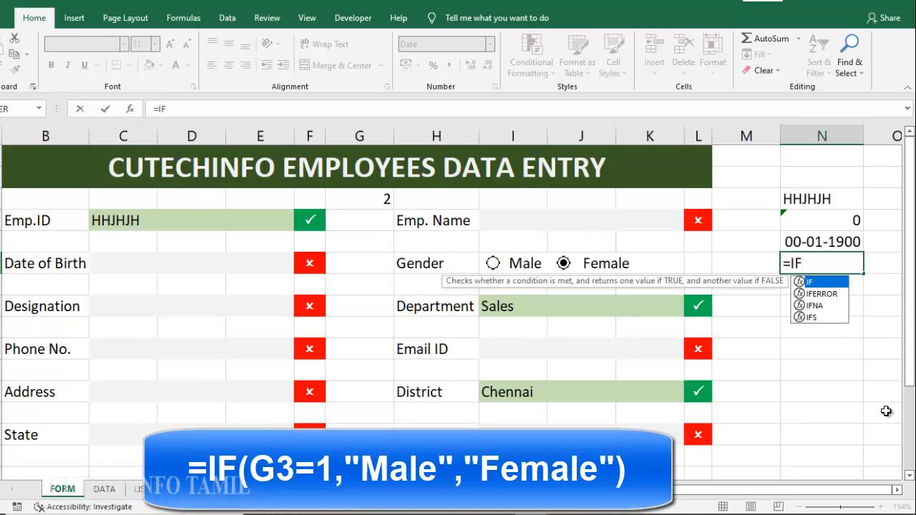
{"action": "type", "text": "("}
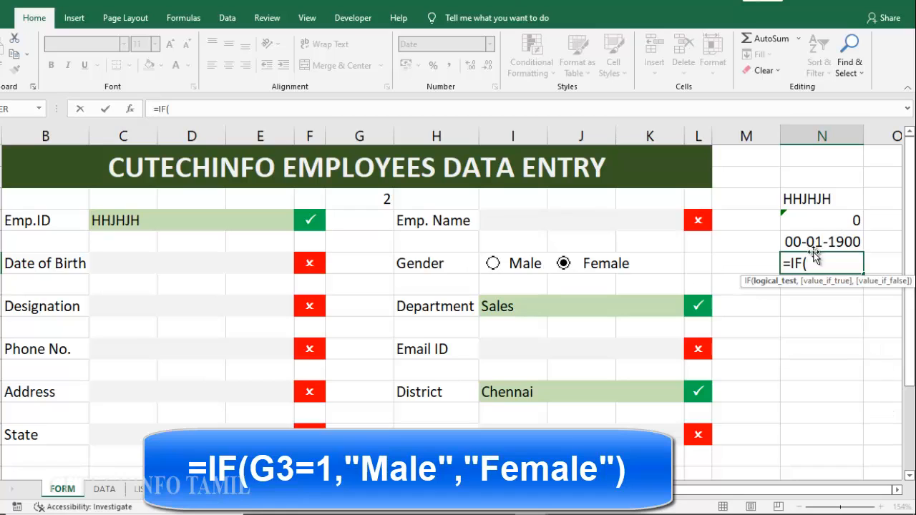
{"action": "left_click", "coordinate": [385, 197]}
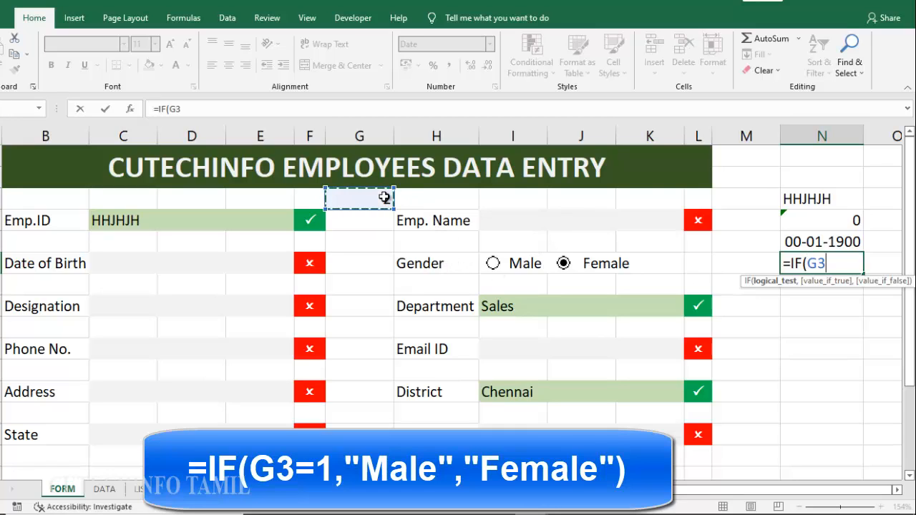
{"action": "type", "text": "="}
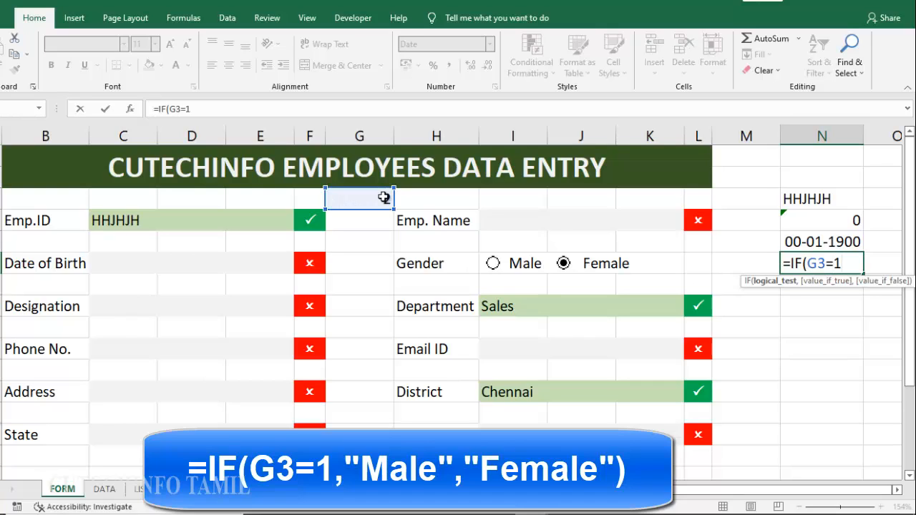
{"action": "type", "text": "1,"}
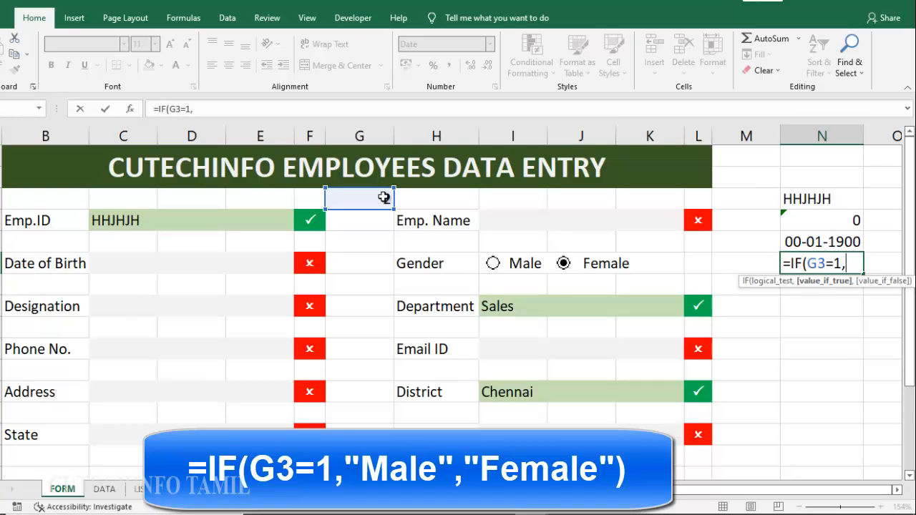
{"action": "type", "text": "\"Male"}
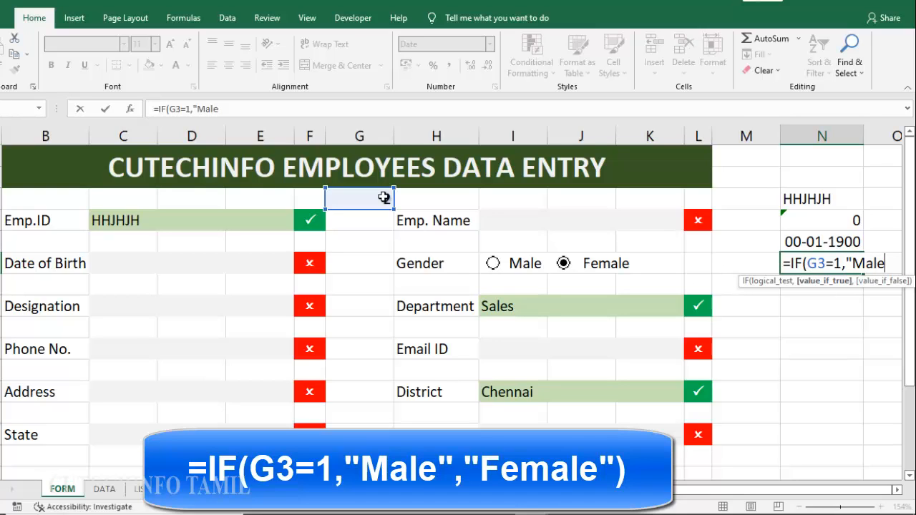
{"action": "type", "text": "\","}
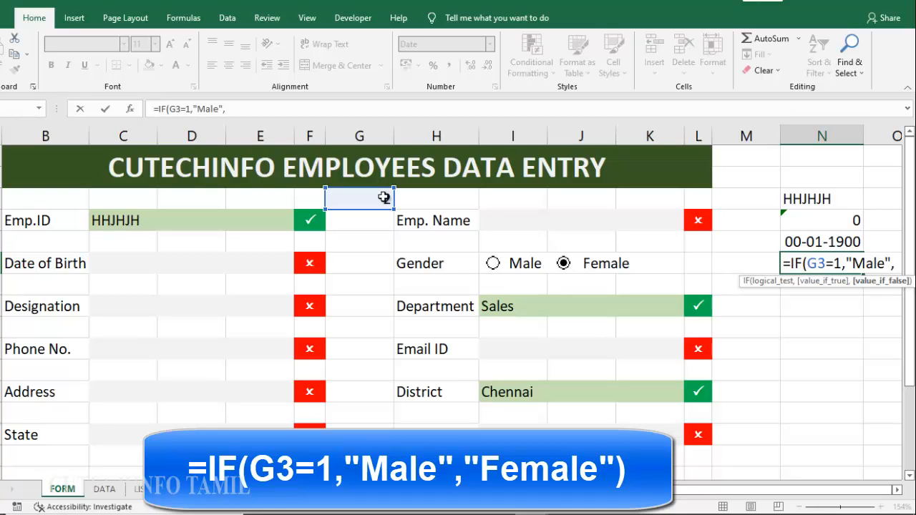
{"action": "type", "text": "\"Fema"}
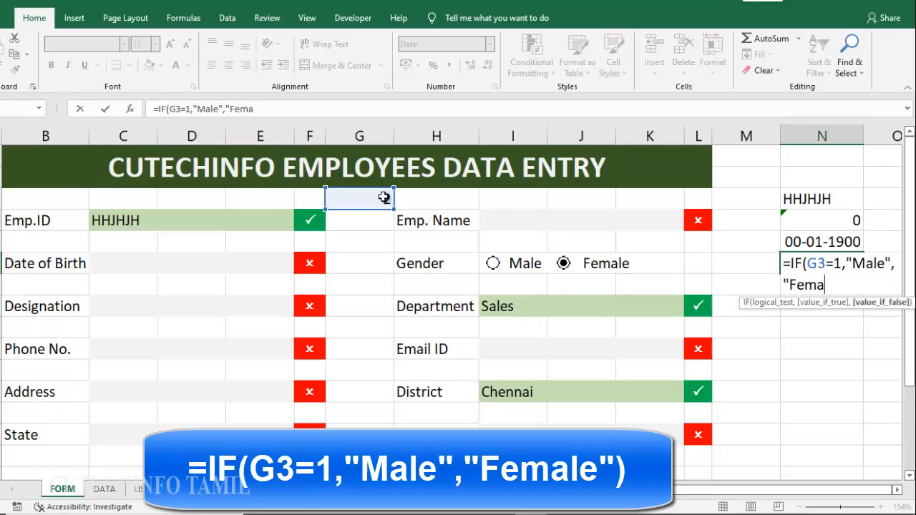
{"action": "type", "text": "le\")"}
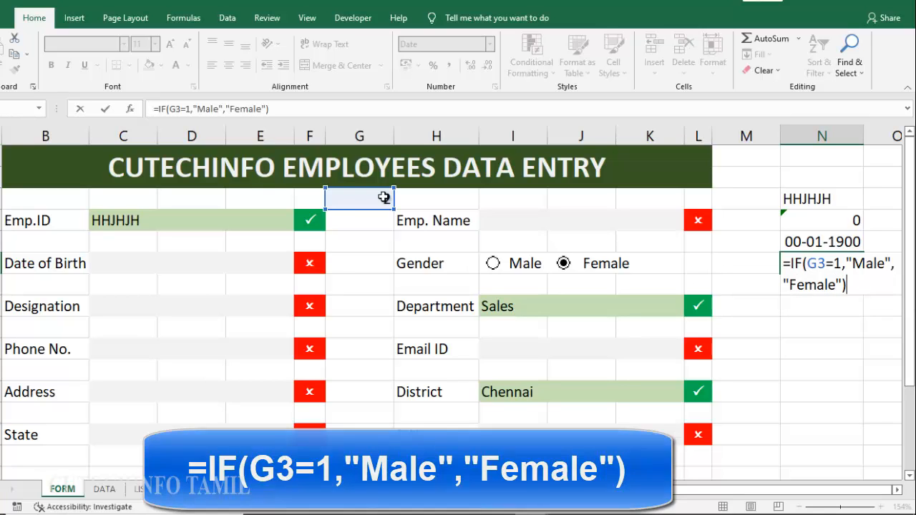
{"action": "key", "text": "Return"}
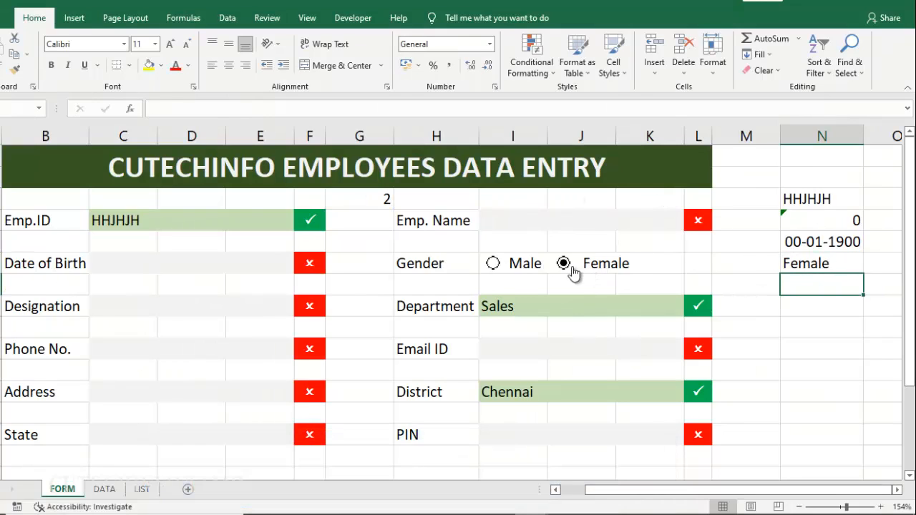
{"action": "left_click", "coordinate": [517, 266]}
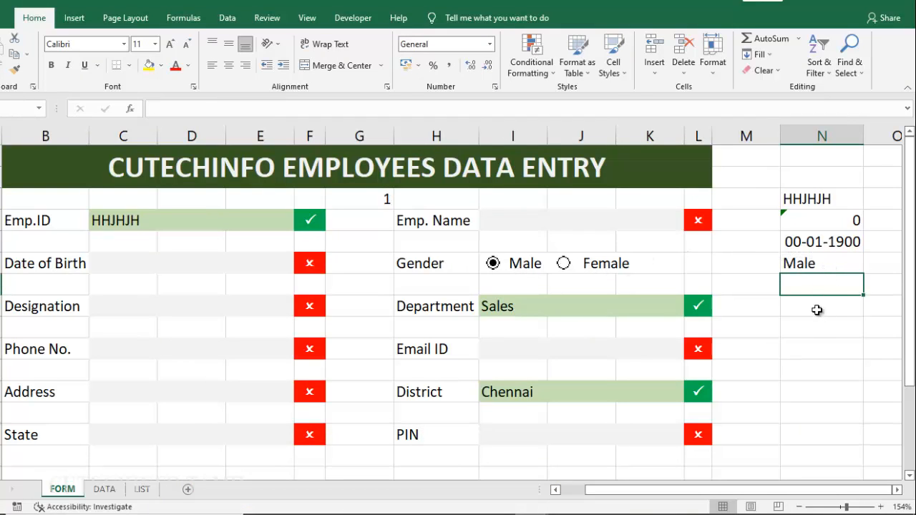
Link N7 to the Designation field with =C8 and N8 to the Department field with =I8
{"action": "type", "text": "="}
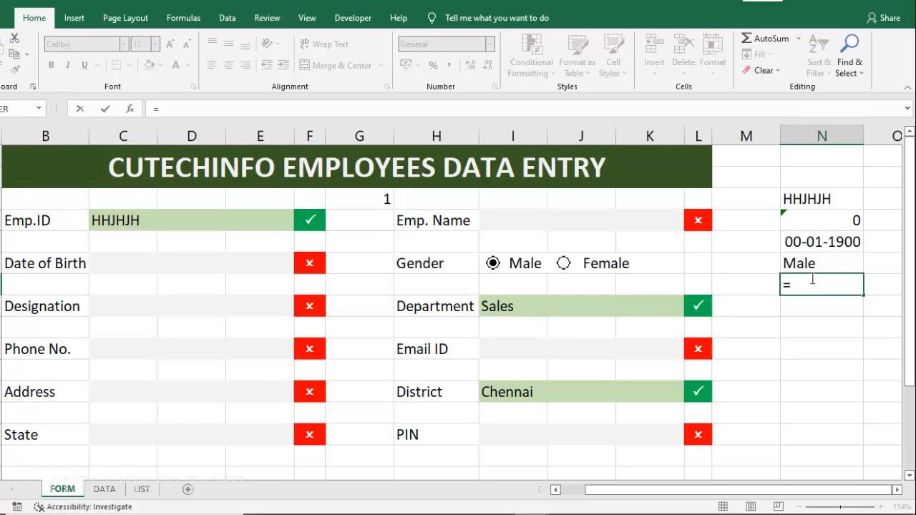
{"action": "left_click", "coordinate": [134, 305]}
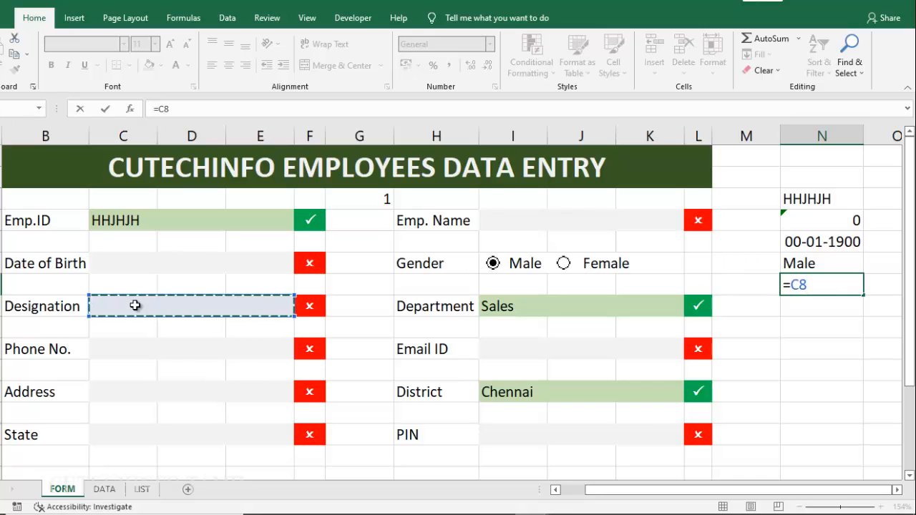
{"action": "key", "text": "Return"}
{"action": "type", "text": "="}
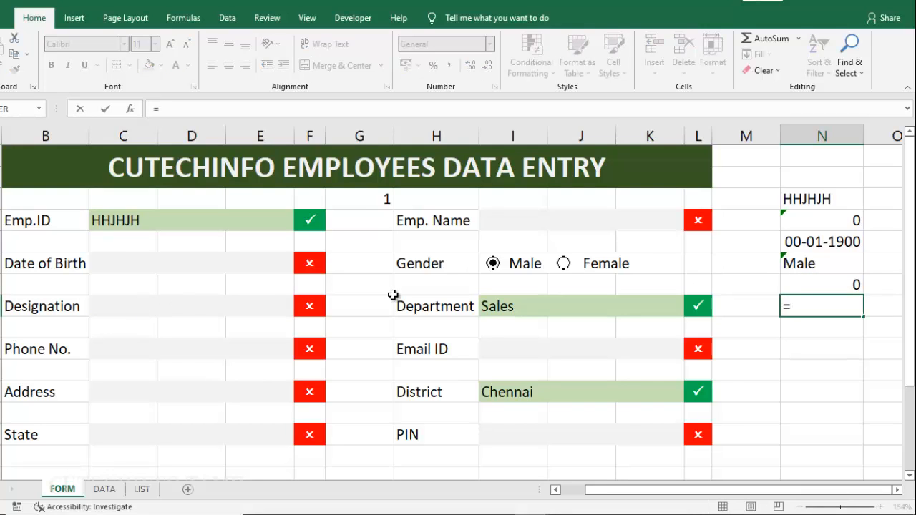
{"action": "left_click", "coordinate": [545, 310]}
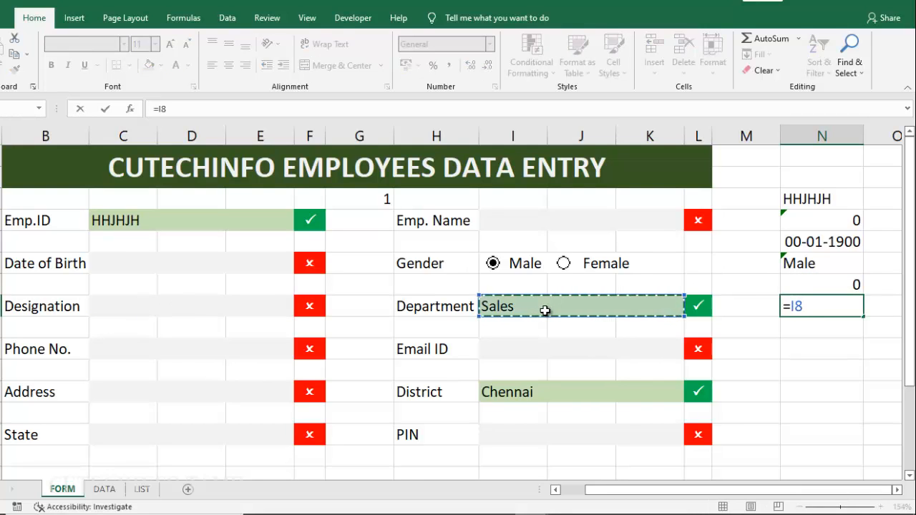
{"action": "key", "text": "Return"}
Link N9 to the Phone No. field in C10 and N10 to the Email ID field in I10
{"action": "type", "text": "="}
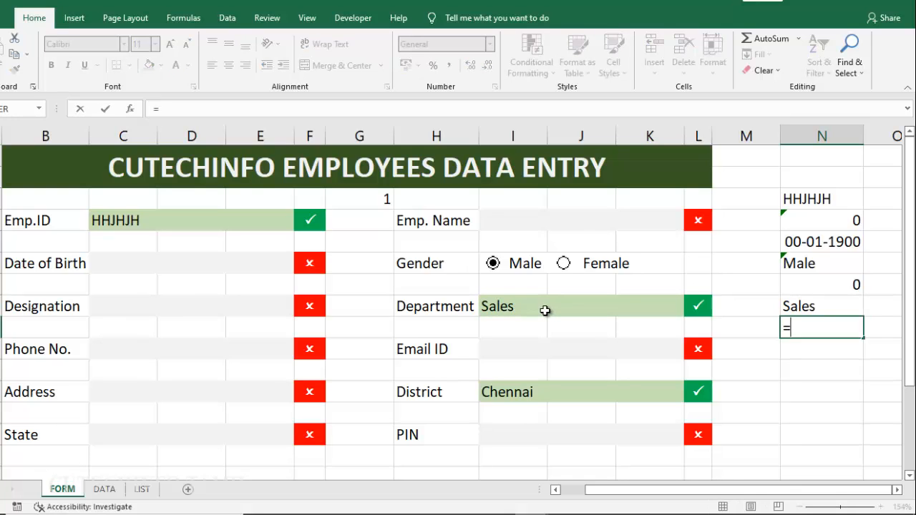
{"action": "left_click", "coordinate": [157, 351]}
{"action": "key", "text": "Return"}
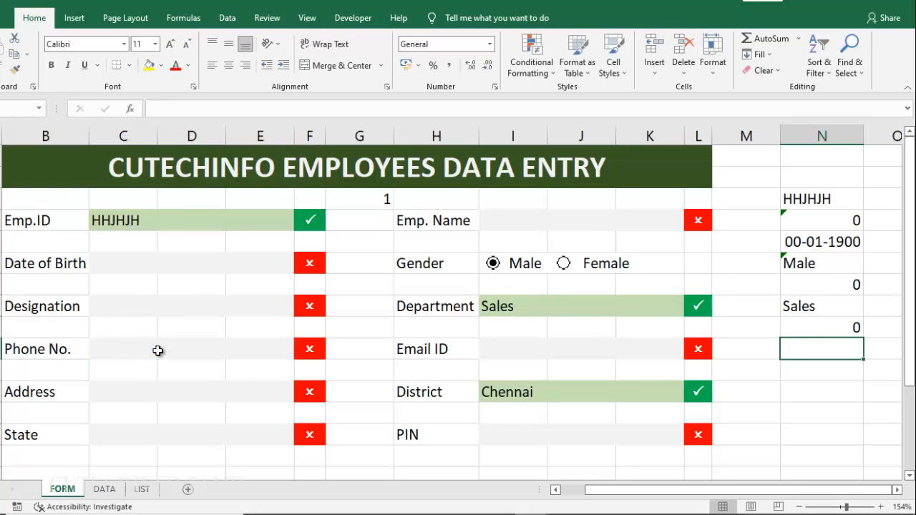
{"action": "type", "text": "="}
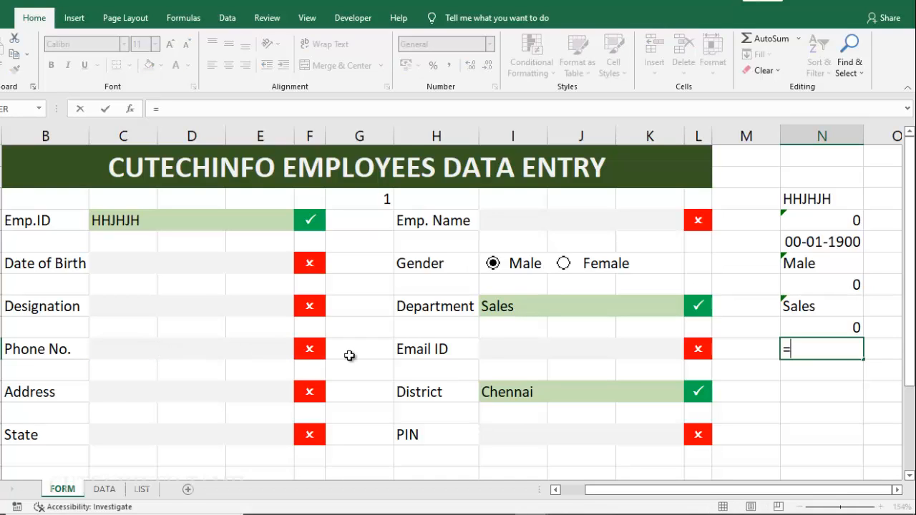
{"action": "left_click", "coordinate": [503, 350]}
{"action": "key", "text": "Return"}
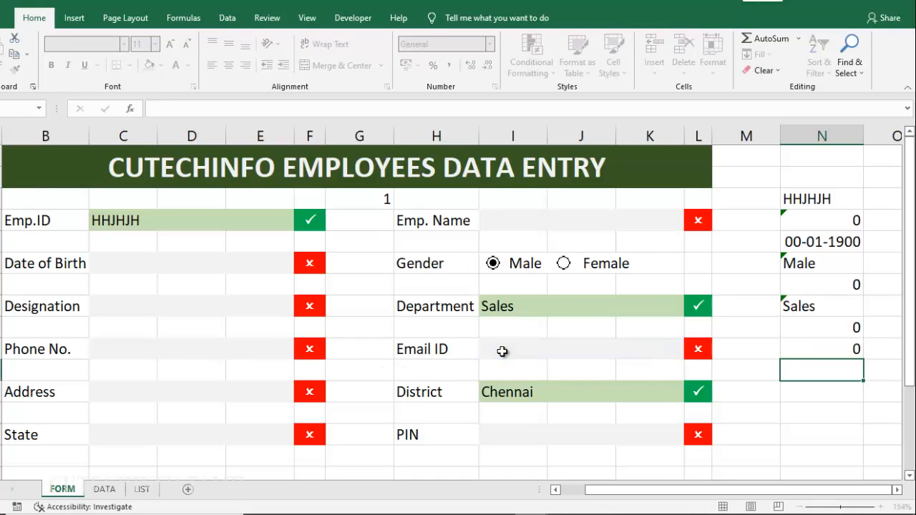
Link N11 to the Address field with =C12 and N12 to the District field with =I12
{"action": "type", "text": "="}
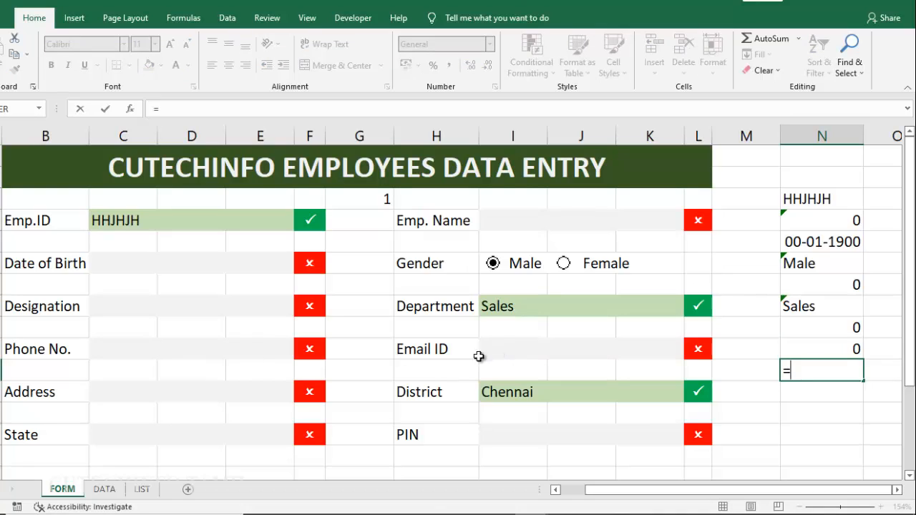
{"action": "left_click", "coordinate": [126, 396]}
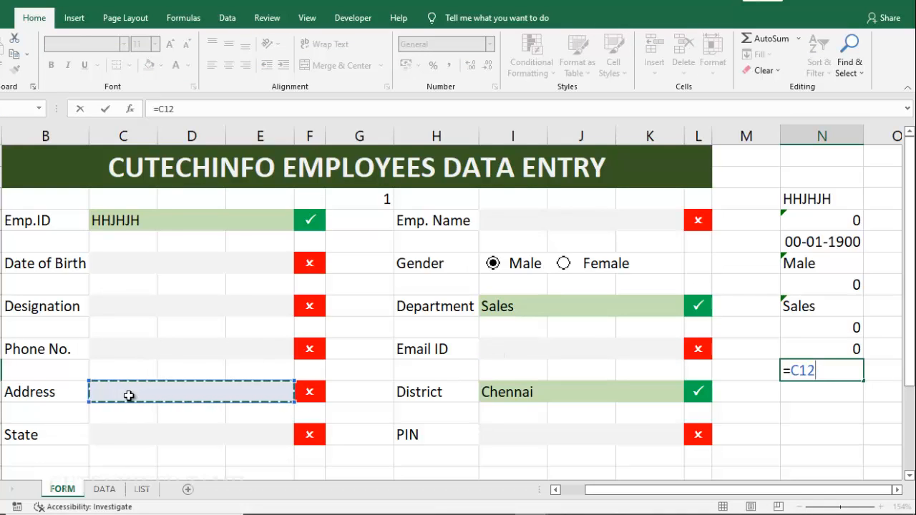
{"action": "key", "text": "Return"}
{"action": "type", "text": "="}
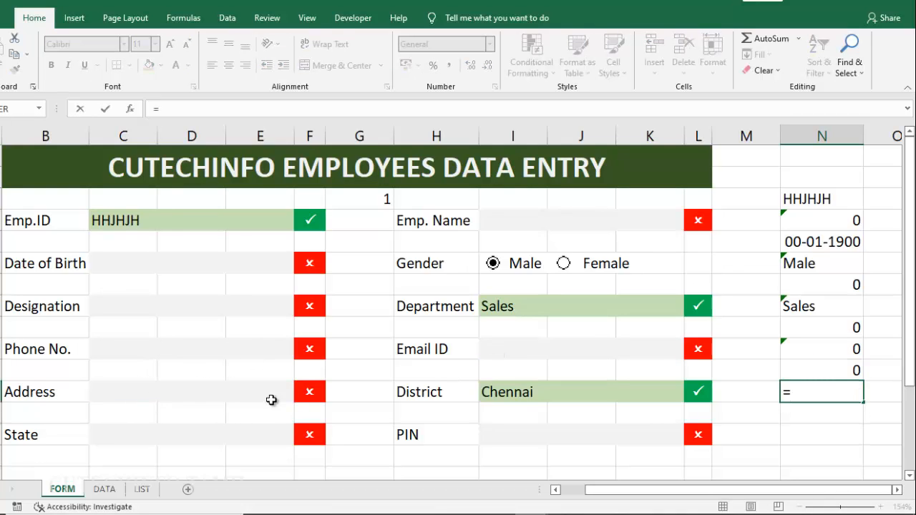
{"action": "left_click", "coordinate": [511, 398]}
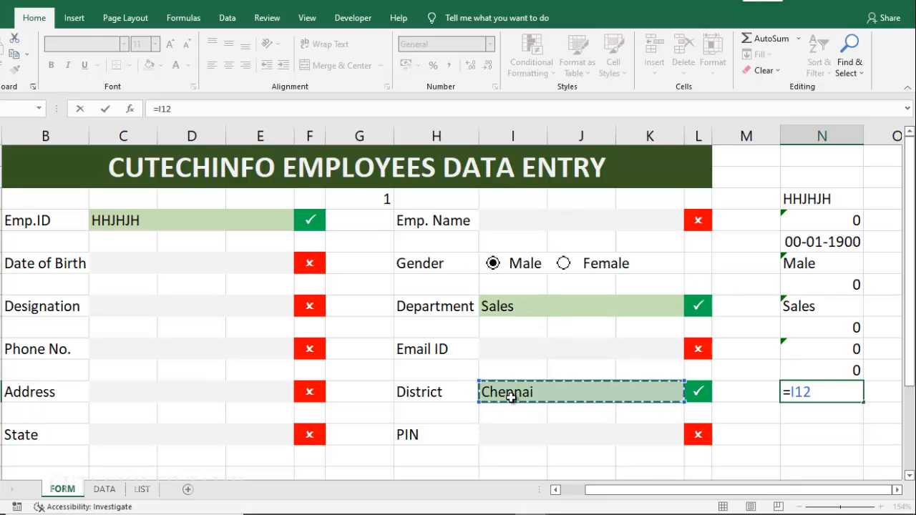
{"action": "key", "text": "Return"}
Link N13 to the State field with =C14 and N14 to the PIN field with =I14
{"action": "type", "text": "="}
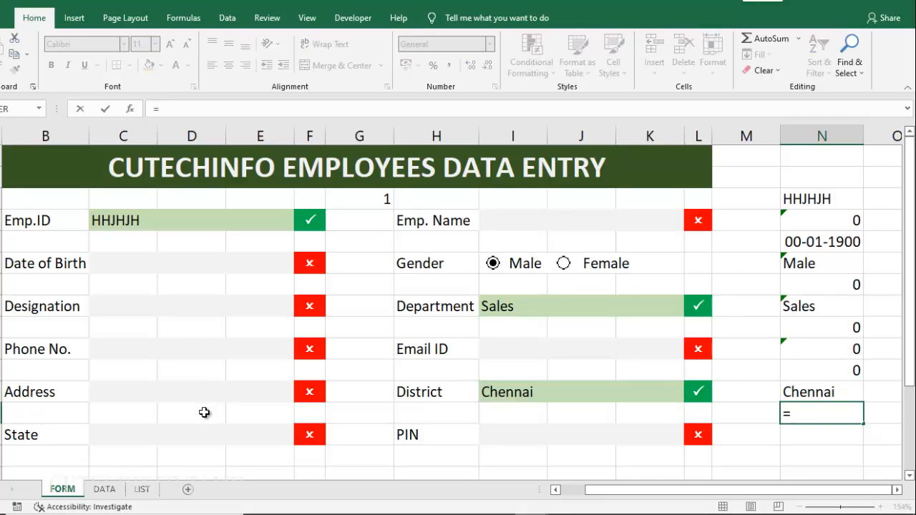
{"action": "left_click", "coordinate": [194, 425]}
{"action": "key", "text": "Return"}
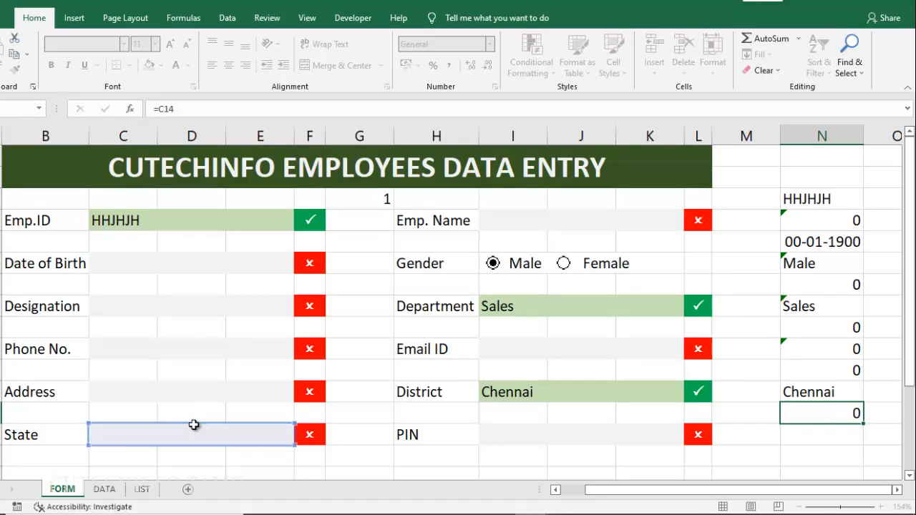
{"action": "left_click", "coordinate": [516, 437]}
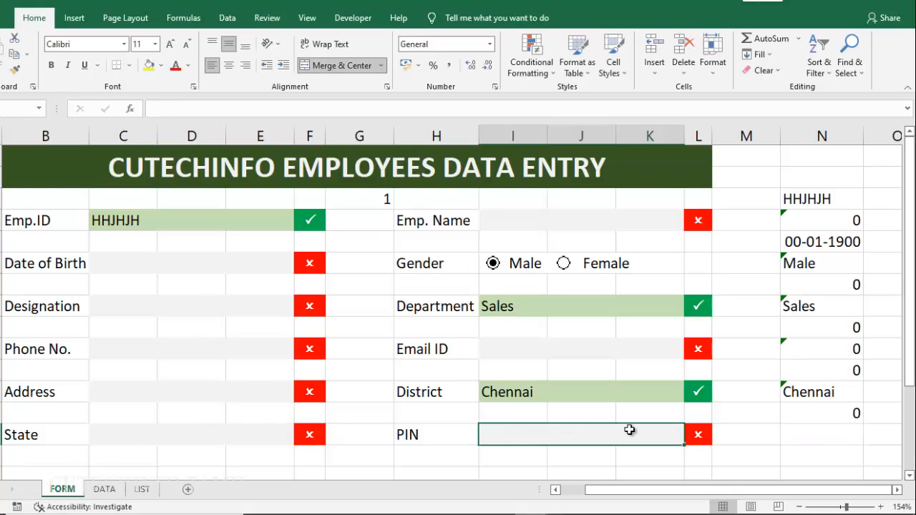
{"action": "left_click", "coordinate": [820, 429]}
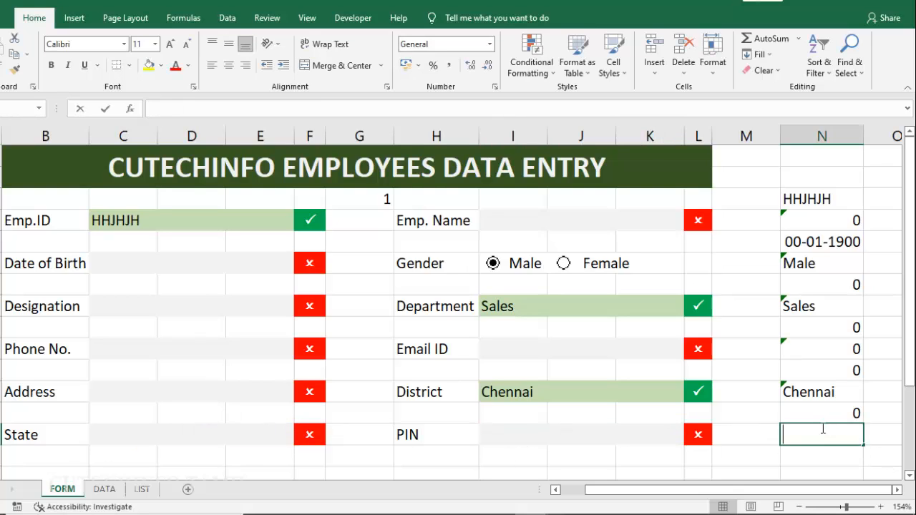
{"action": "type", "text": "="}
{"action": "left_click", "coordinate": [546, 434]}
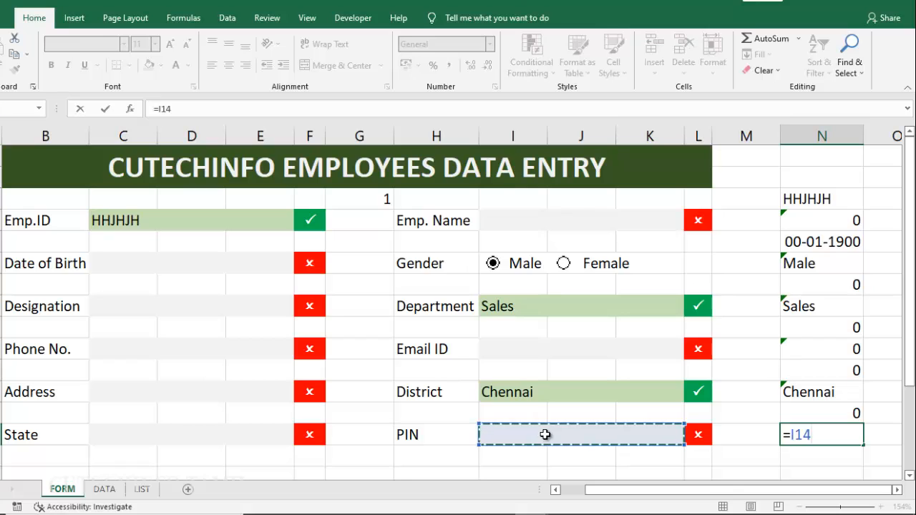
{"action": "key", "text": "Return"}
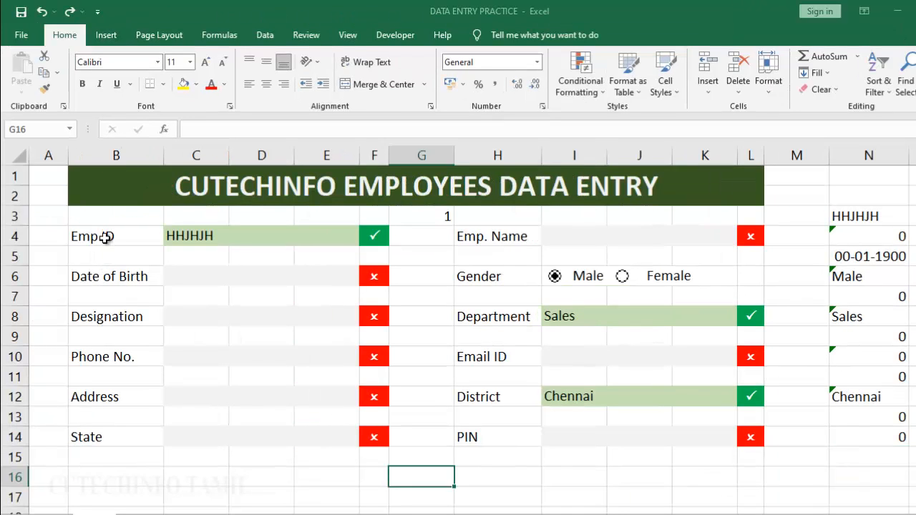
Increase the font size of the field labels in B4:B14 and H4:H14 to 12
{"action": "left_click", "coordinate": [41, 223]}
{"action": "left_click_drag", "start_coordinate": [106, 240], "coordinate": [116, 433]}
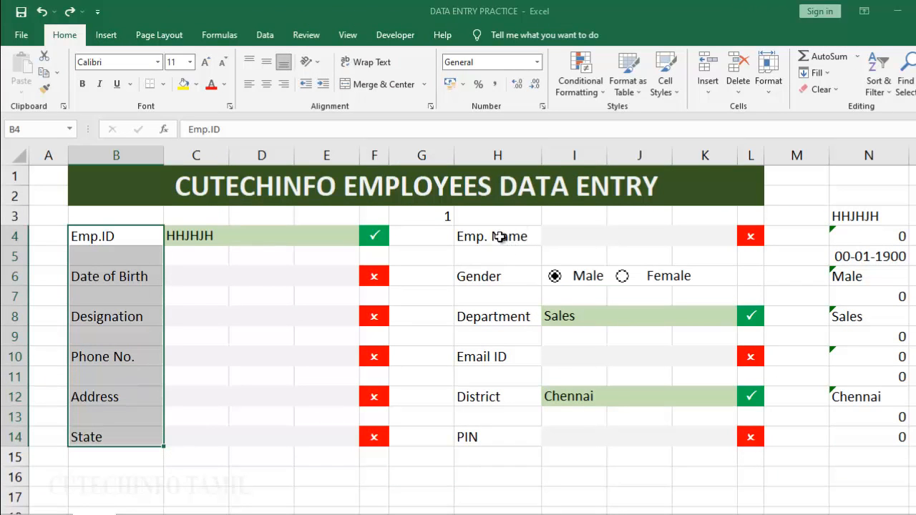
{"action": "left_click_drag", "start_coordinate": [500, 237], "coordinate": [497, 436]}
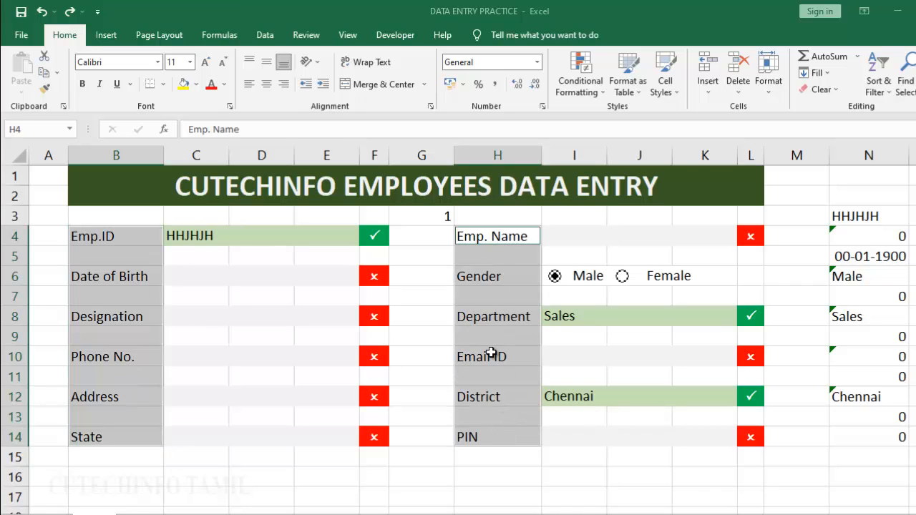
{"action": "left_click", "coordinate": [206, 63]}
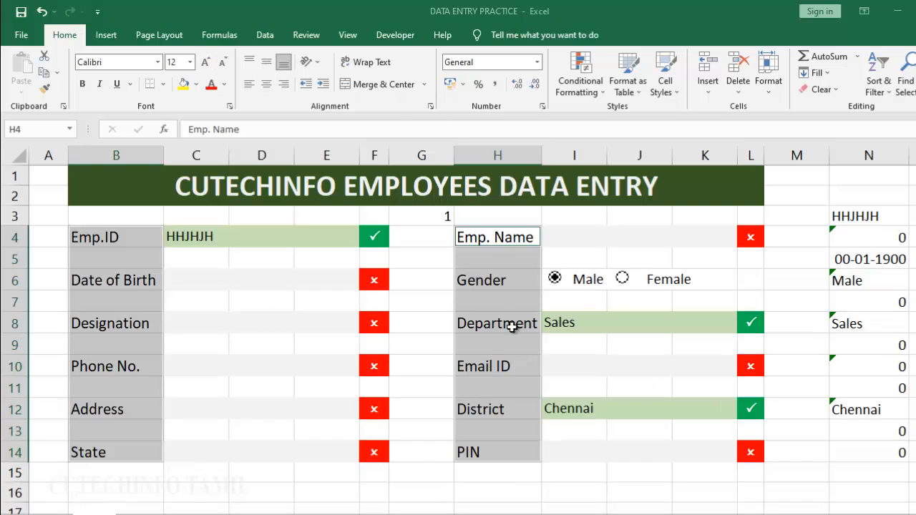
Merge and center cells F16:H16 below the form and enter the text SAVE DATA
{"action": "left_click", "coordinate": [372, 490]}
{"action": "left_click_drag", "start_coordinate": [374, 489], "coordinate": [493, 501]}
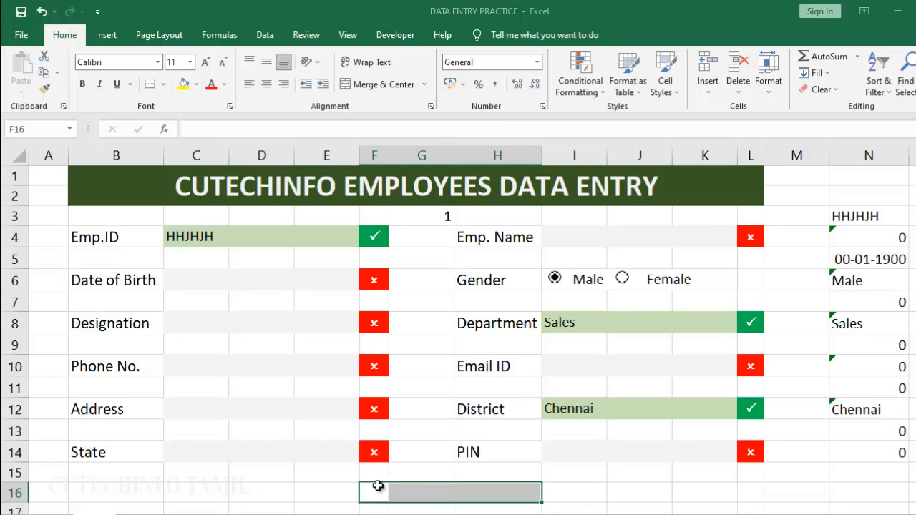
{"action": "left_click", "coordinate": [392, 85]}
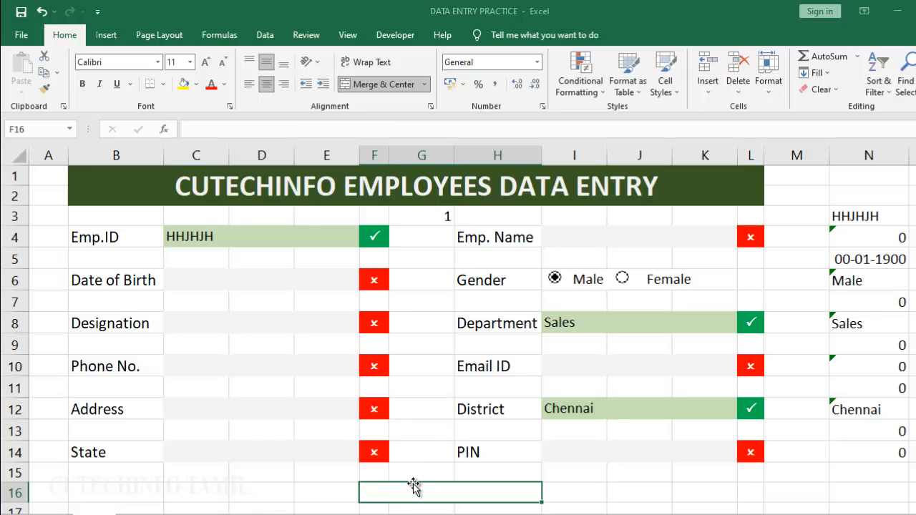
{"action": "type", "text": "SV"}
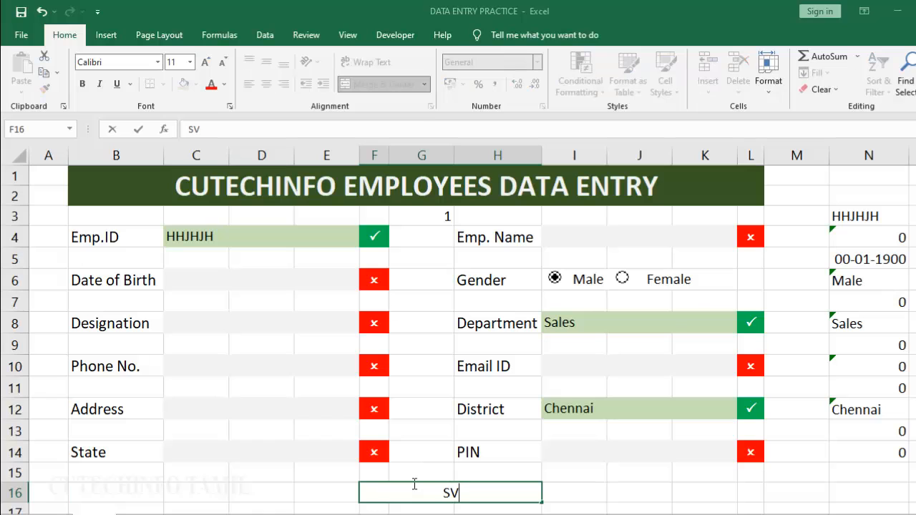
{"action": "type", "text": "A"}
{"action": "key", "text": "BackSpace"}
{"action": "type", "text": "VE DATA"}
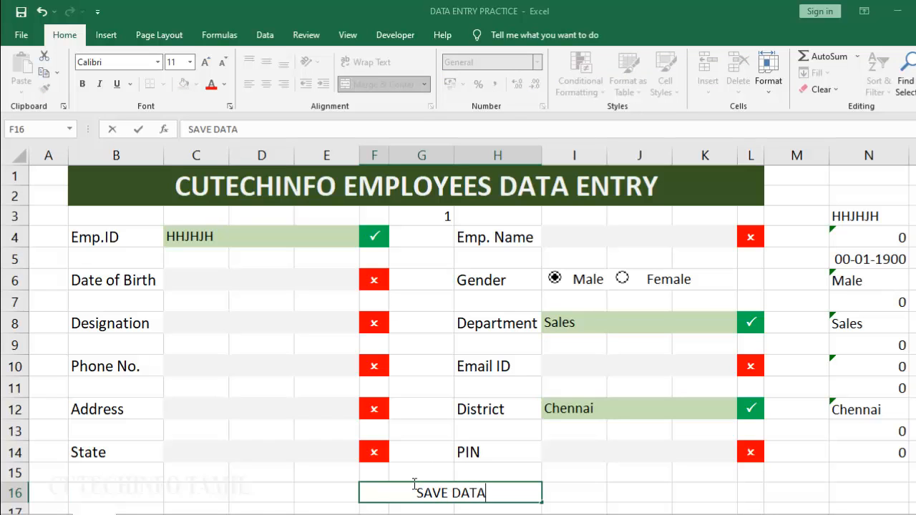
{"action": "left_click", "coordinate": [578, 491]}
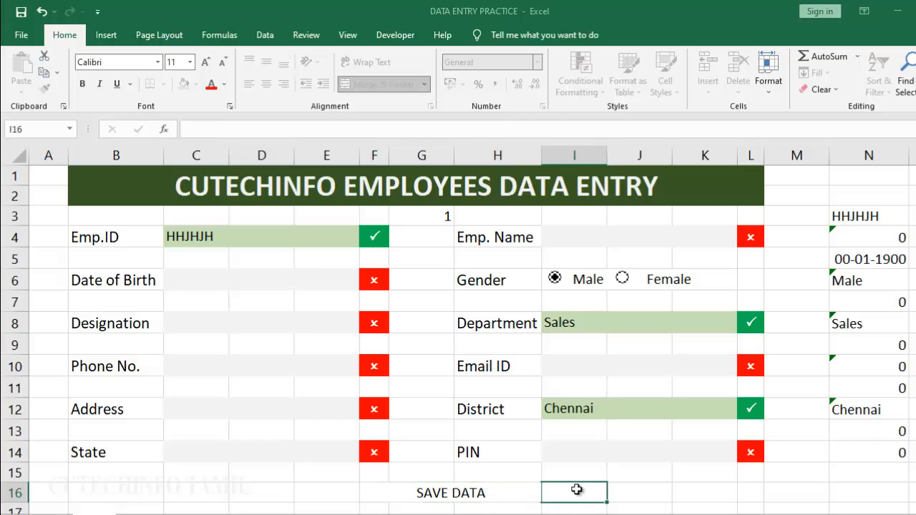
Set the SAVE DATA cell's font size to 12 and fill it with grey
{"action": "left_click", "coordinate": [483, 493]}
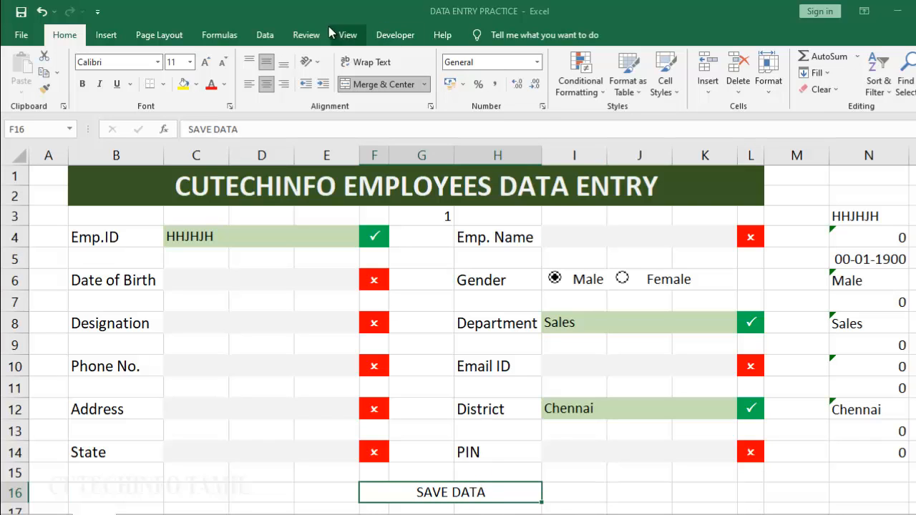
{"action": "left_click", "coordinate": [206, 63]}
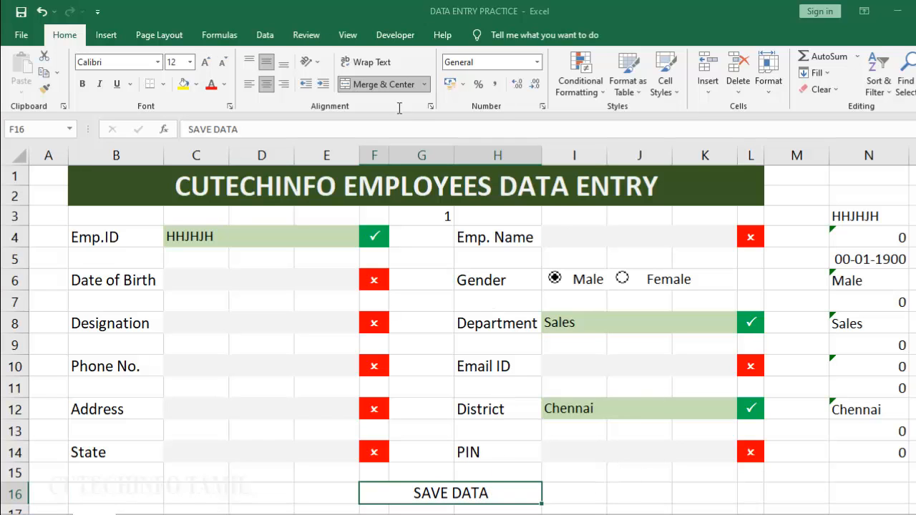
{"action": "left_click", "coordinate": [196, 84]}
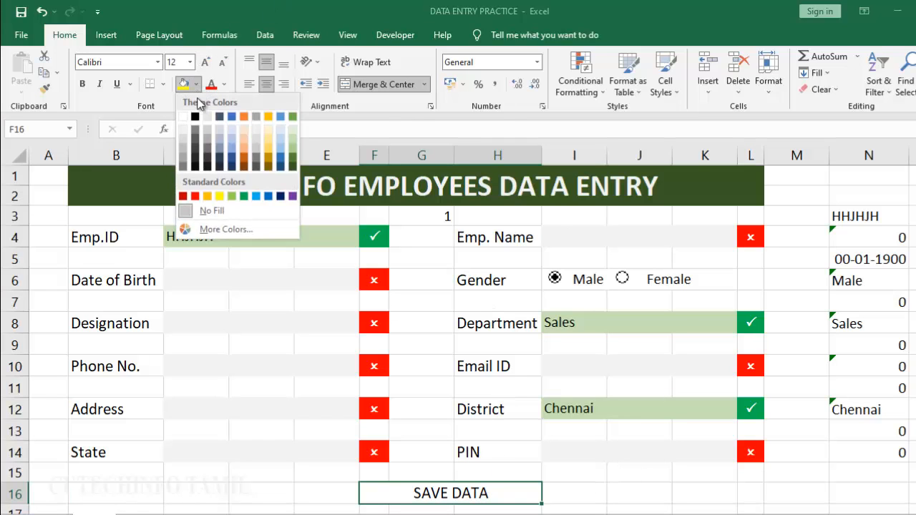
{"action": "left_click", "coordinate": [184, 151]}
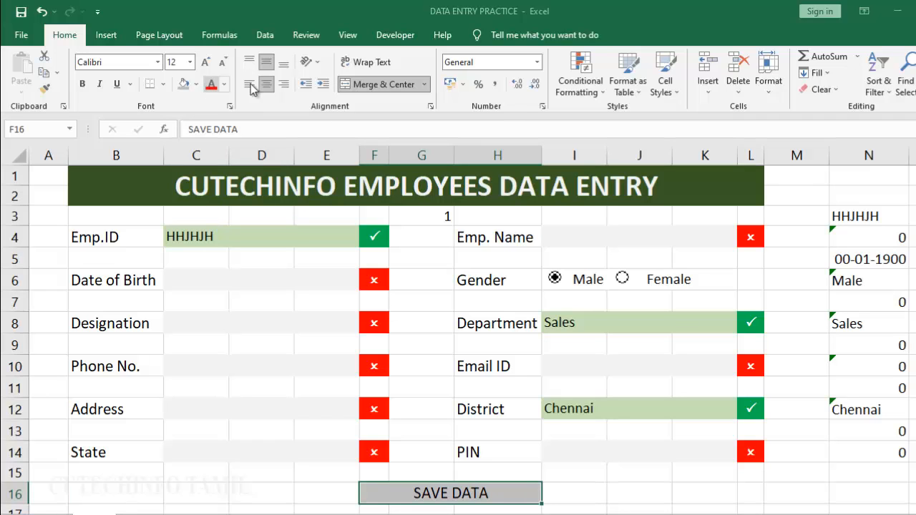
Make the SAVE DATA text white and bold
{"action": "left_click", "coordinate": [223, 84]}
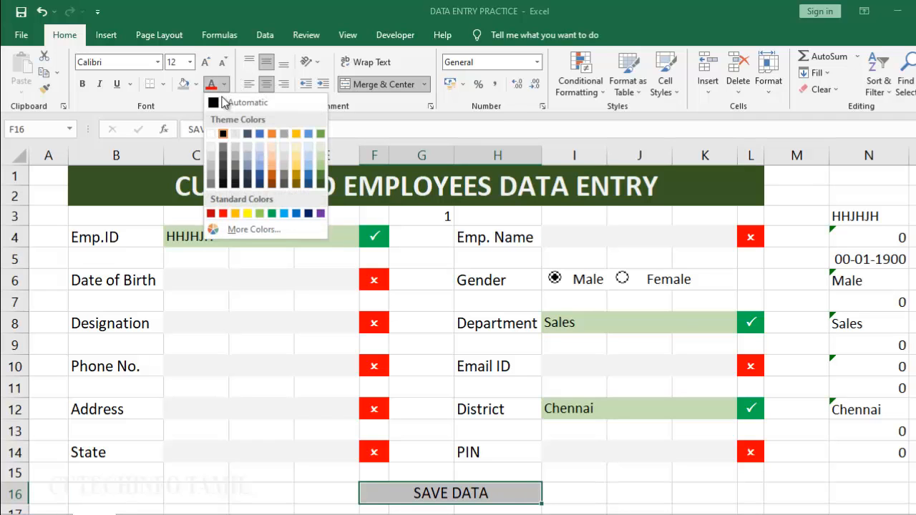
{"action": "left_click", "coordinate": [211, 135]}
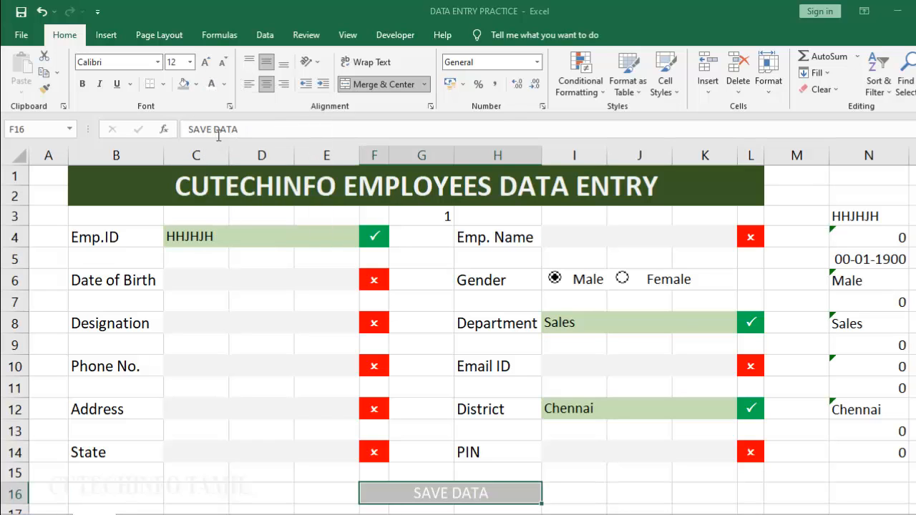
{"action": "left_click", "coordinate": [82, 84]}
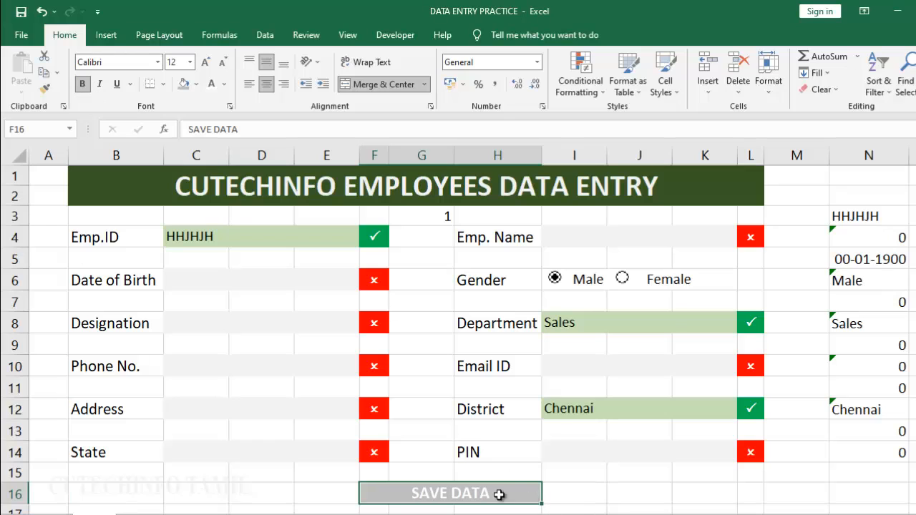
{"action": "left_click", "coordinate": [555, 495]}
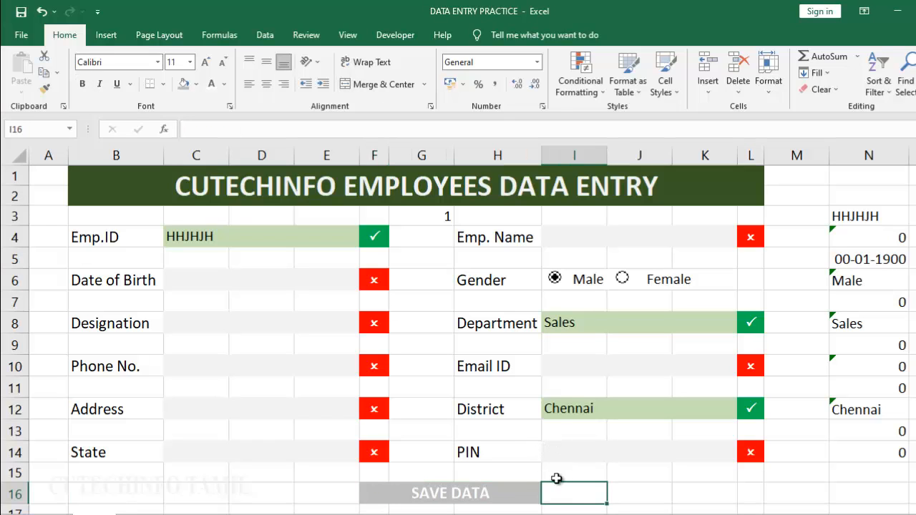
{"action": "left_click", "coordinate": [496, 473]}
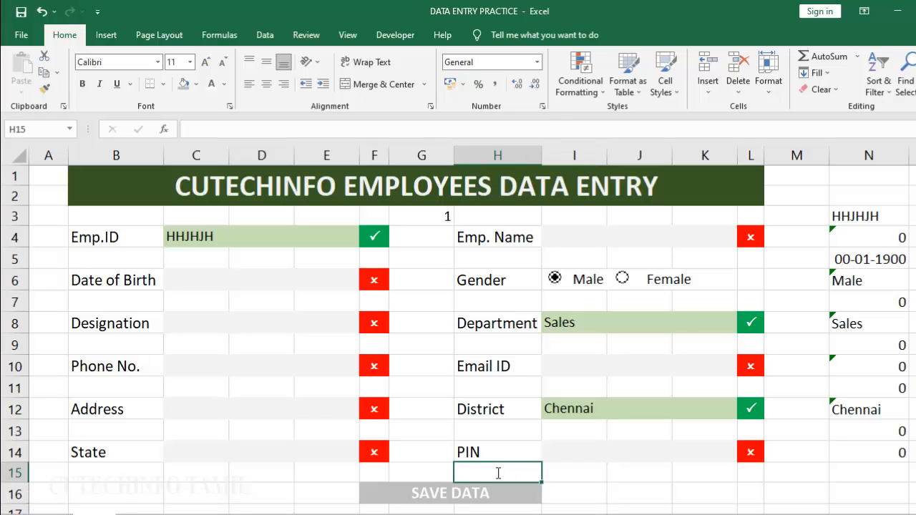
Start a COUNTA formula in H15 with the references C4, I4, C6 and N6
{"action": "type", "text": "C"}
{"action": "type", "text": "=COUN"}
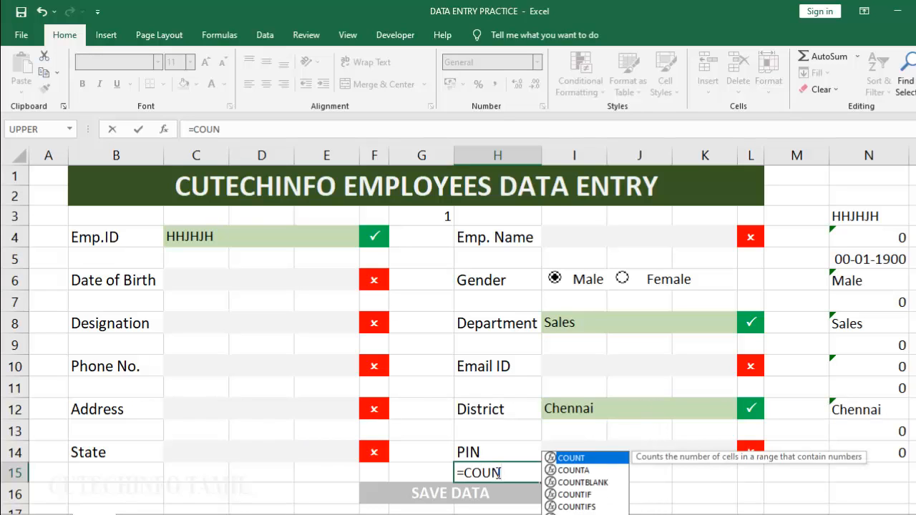
{"action": "key", "text": "Down"}
{"action": "key", "text": "Tab"}
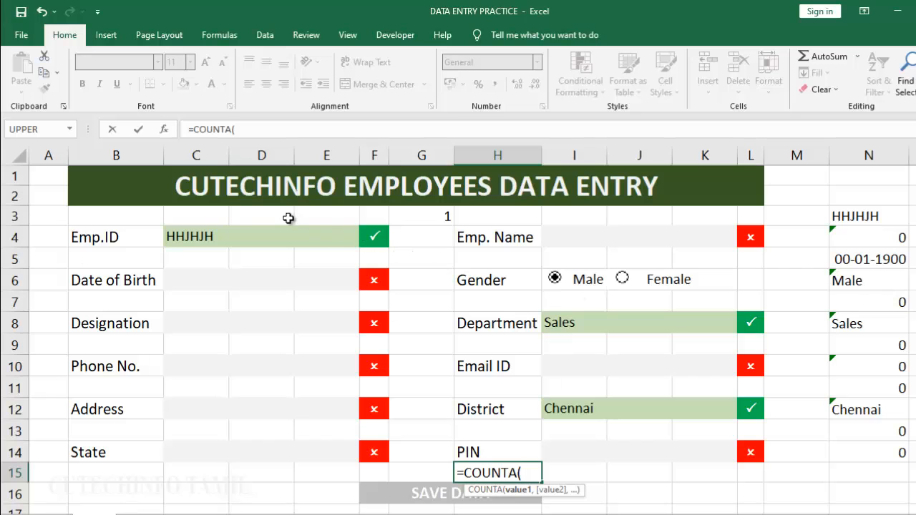
{"action": "left_click", "coordinate": [271, 237]}
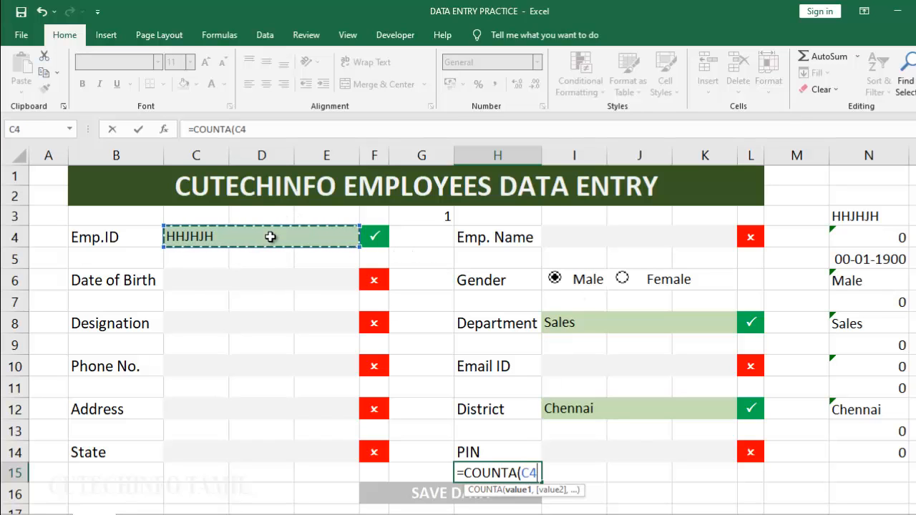
{"action": "type", "text": ","}
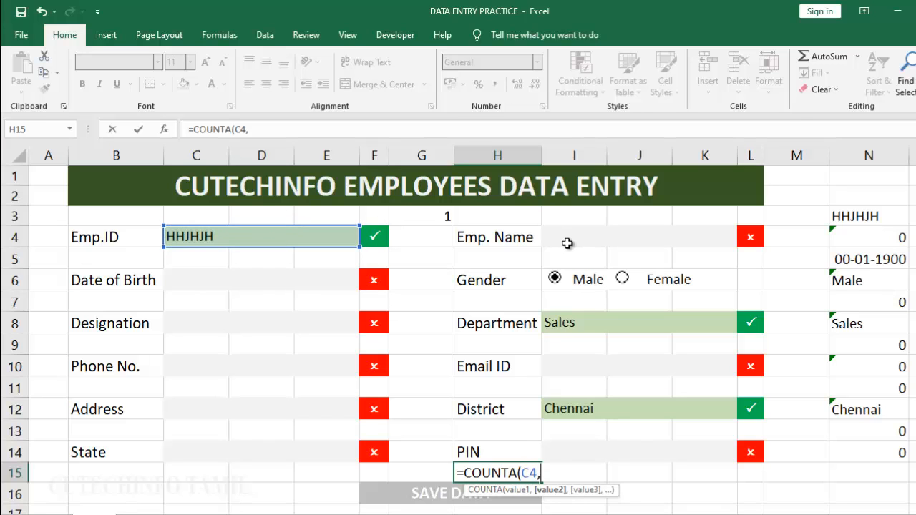
{"action": "left_click", "coordinate": [566, 242]}
{"action": "type", "text": ","}
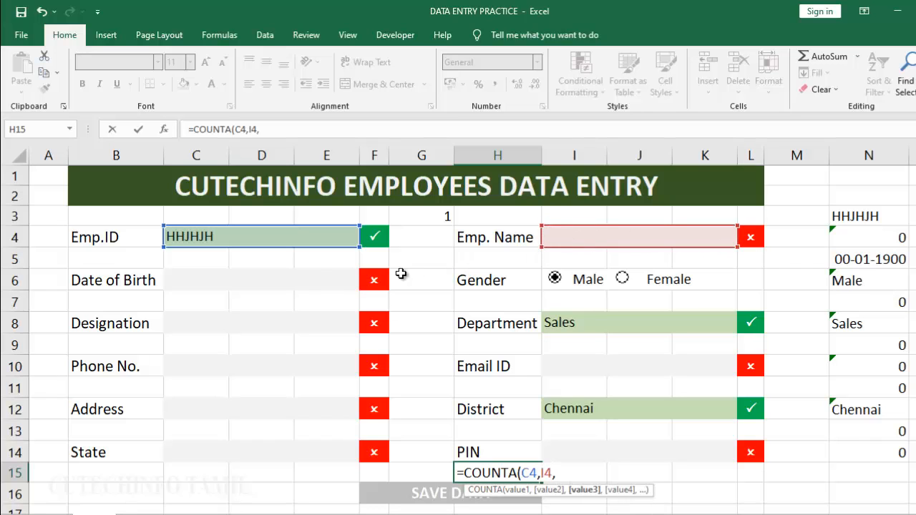
{"action": "left_click", "coordinate": [294, 285]}
{"action": "type", "text": ","}
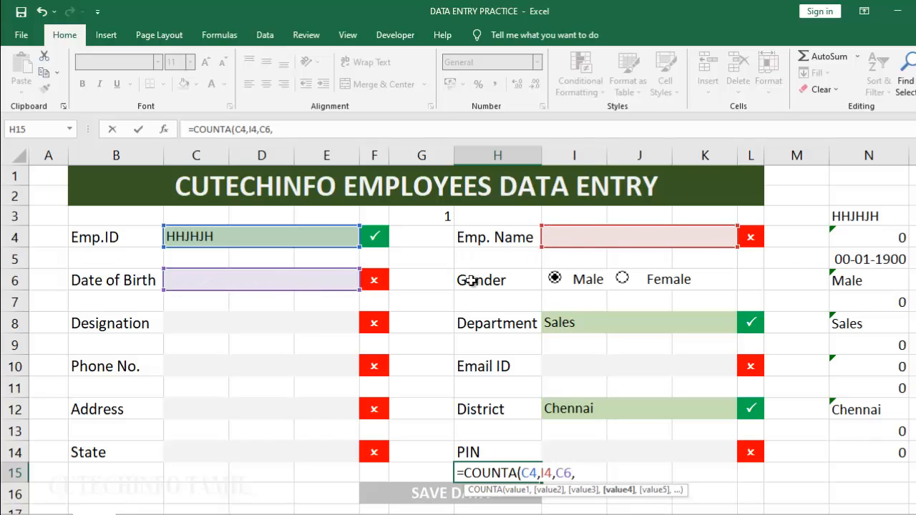
{"action": "left_click", "coordinate": [860, 282]}
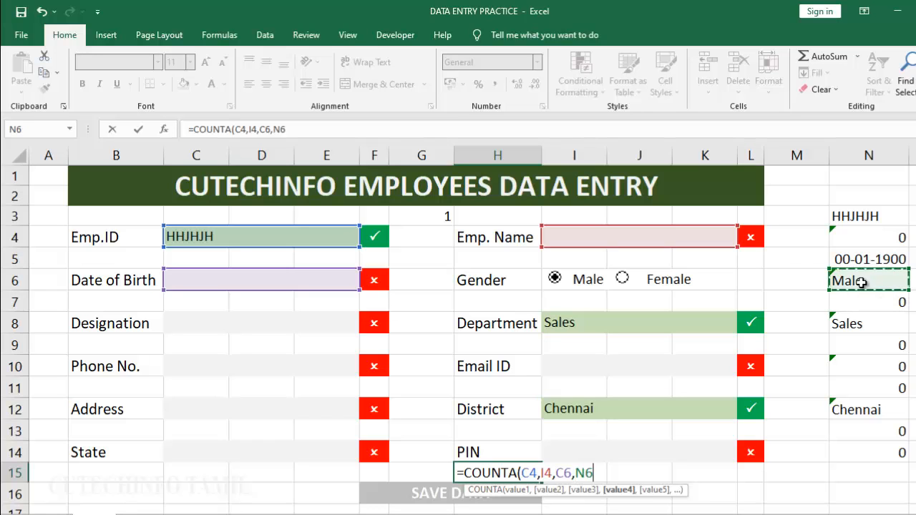
{"action": "type", "text": ","}
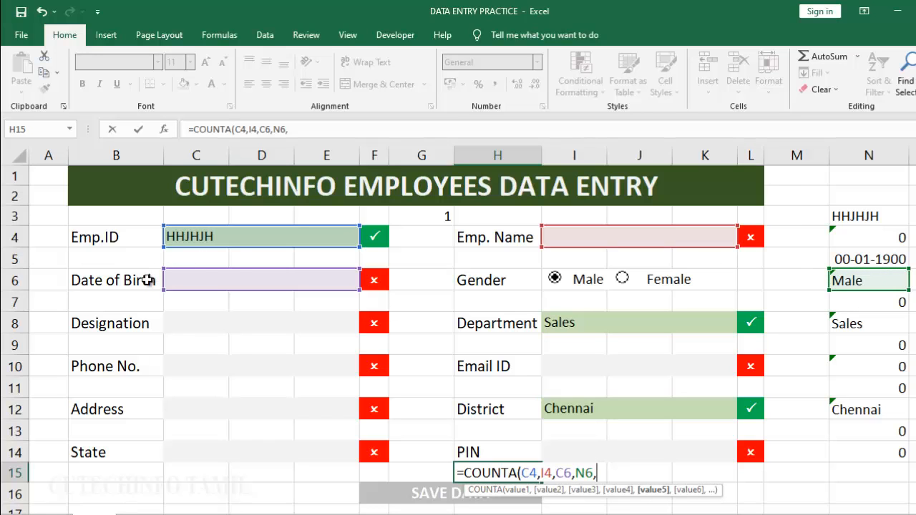
Add the Designation, Department, Phone No. and Email ID cells C8, I8, C10 and I10 to the COUNTA formula
{"action": "left_click", "coordinate": [203, 325]}
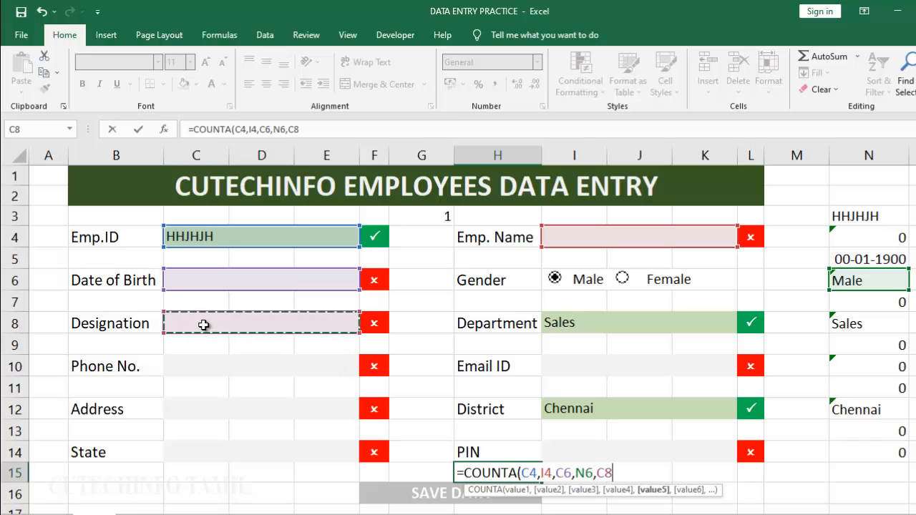
{"action": "type", "text": ","}
{"action": "left_click", "coordinate": [581, 323]}
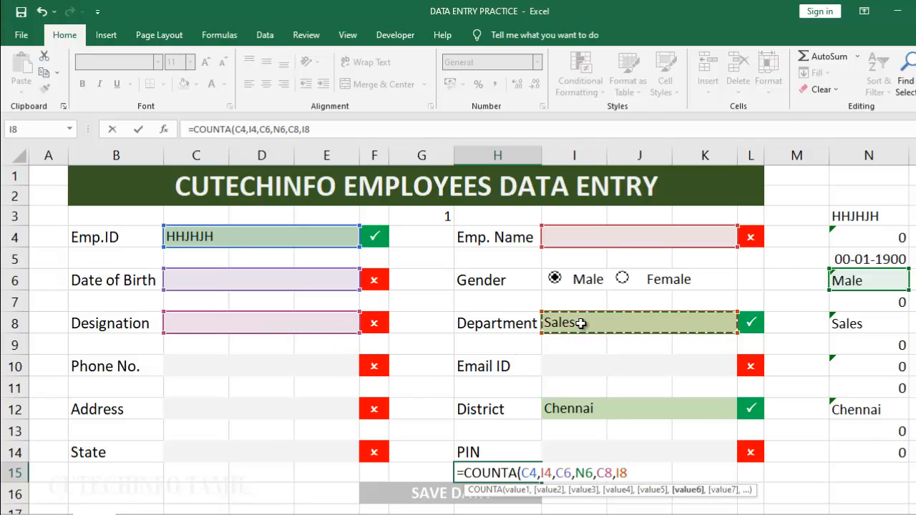
{"action": "type", "text": ","}
{"action": "left_click", "coordinate": [175, 368]}
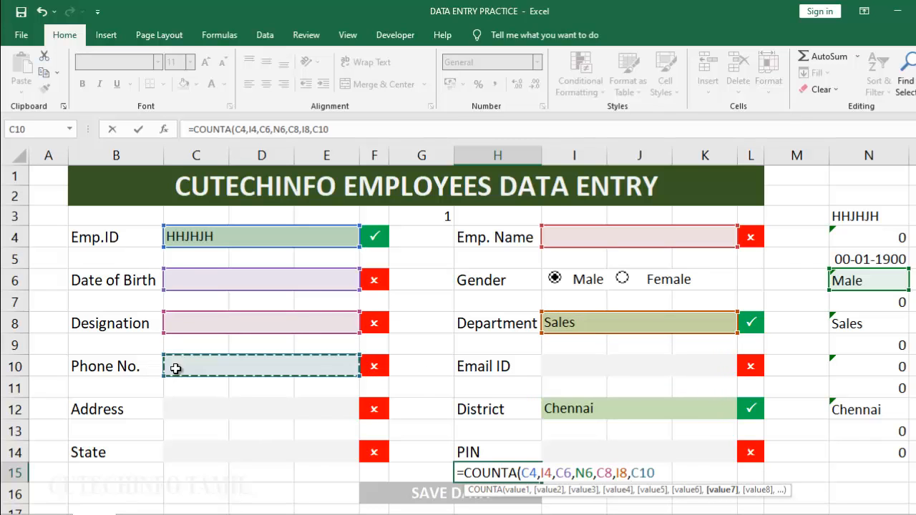
{"action": "type", "text": ","}
{"action": "left_click", "coordinate": [593, 368]}
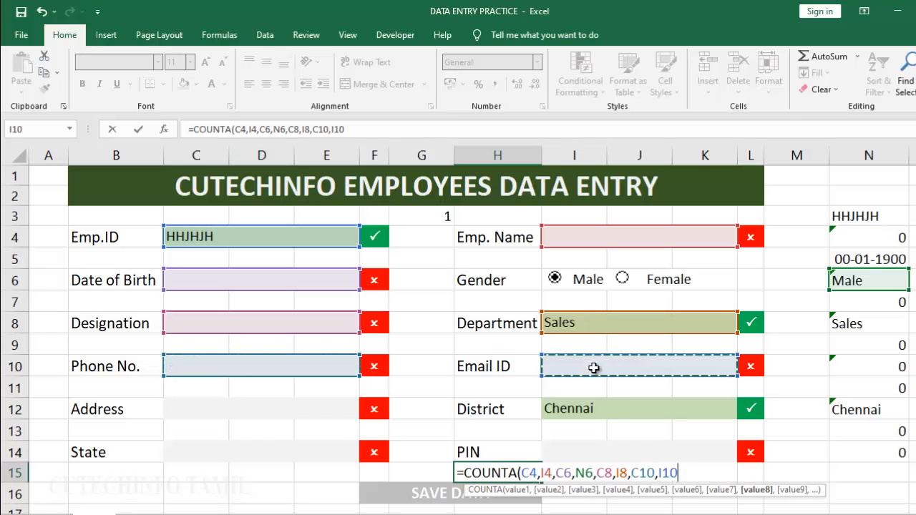
{"action": "type", "text": ","}
Complete the COUNTA formula in H15 with the Address, District, State and PIN cells C12, I12, C14 and I14
{"action": "left_click", "coordinate": [254, 413]}
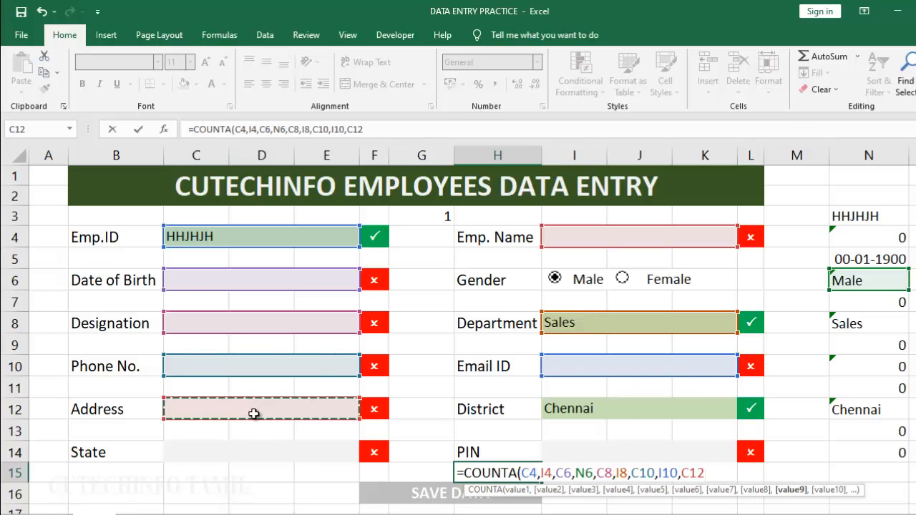
{"action": "type", "text": ","}
{"action": "left_click", "coordinate": [609, 408]}
{"action": "type", "text": ","}
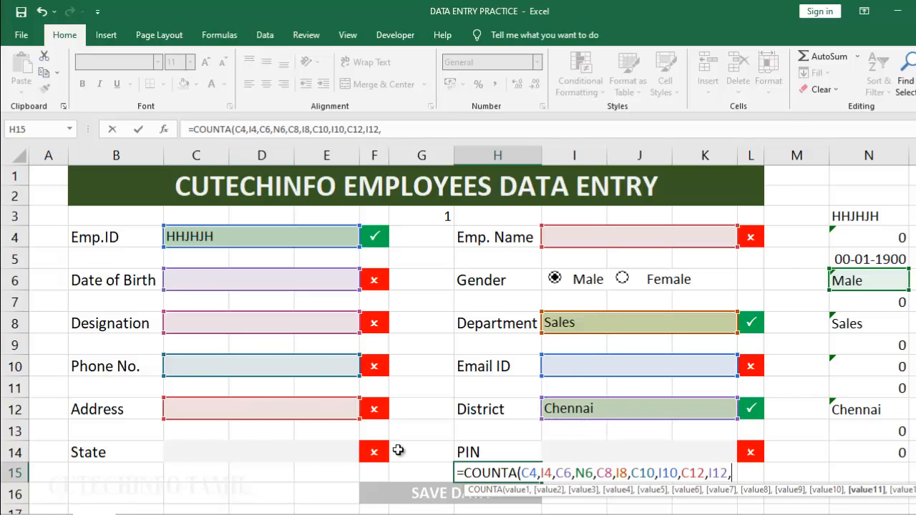
{"action": "left_click", "coordinate": [246, 461]}
{"action": "type", "text": ","}
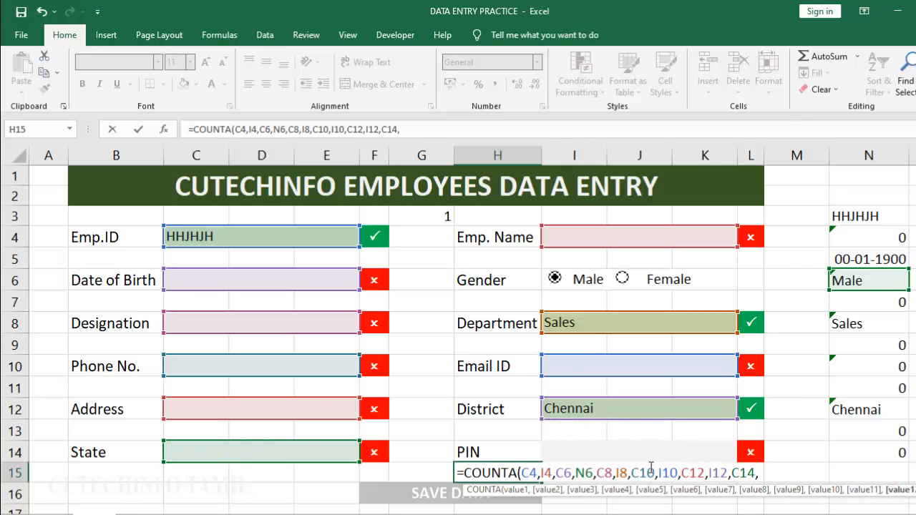
{"action": "left_click", "coordinate": [644, 455]}
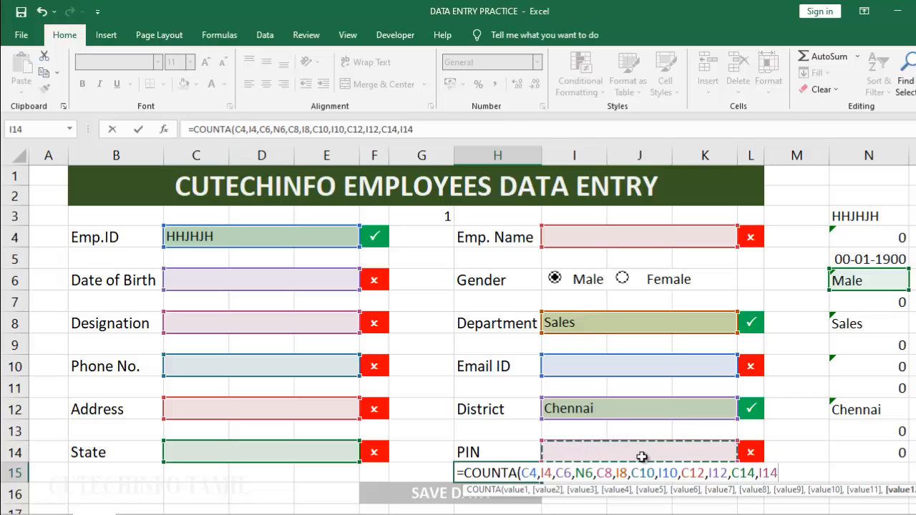
{"action": "type", "text": ")"}
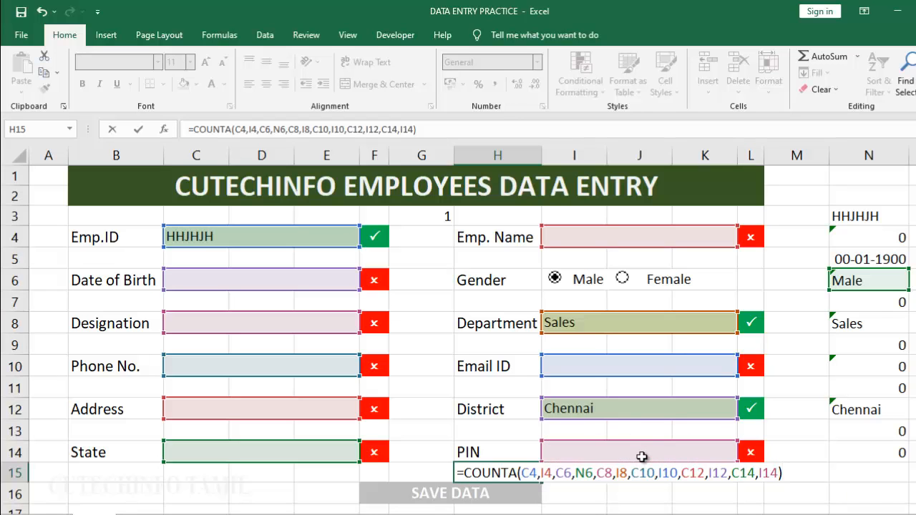
{"action": "key", "text": "Return"}
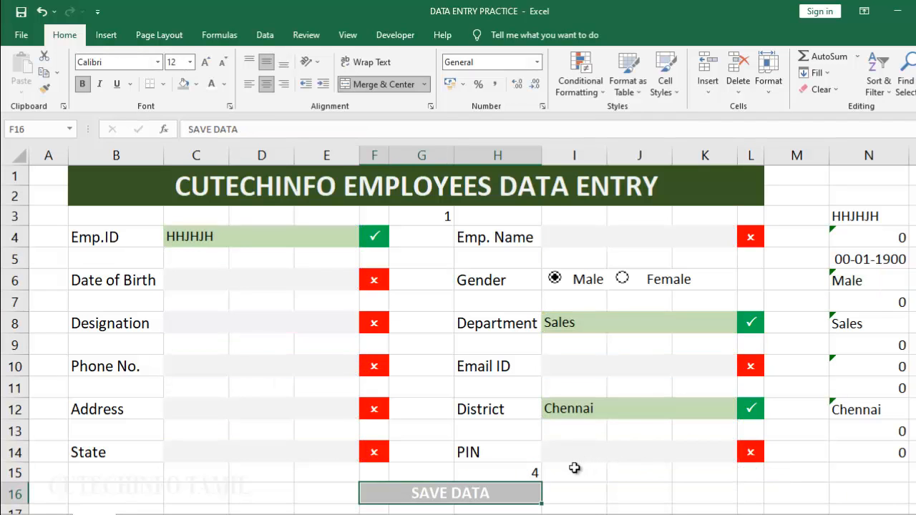
Copy the full COUNTA formula text from cell H15
{"action": "left_click", "coordinate": [530, 474]}
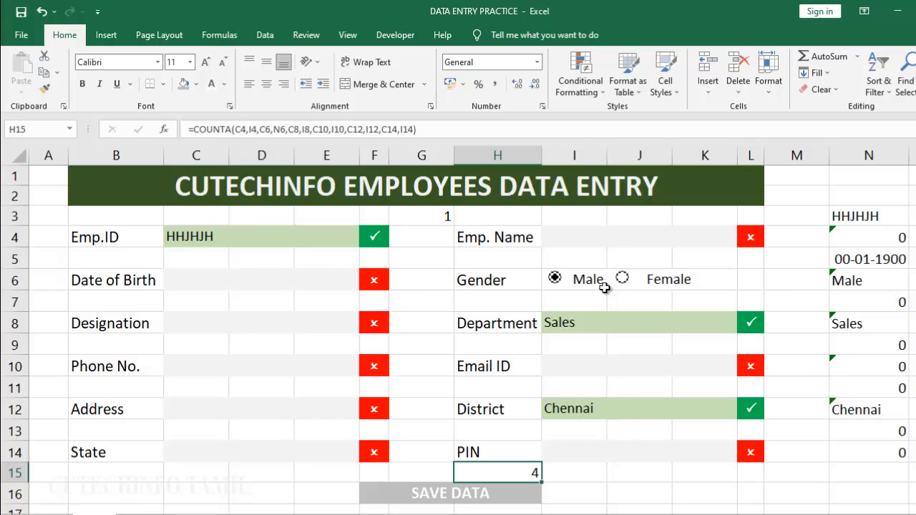
{"action": "left_click", "coordinate": [587, 487]}
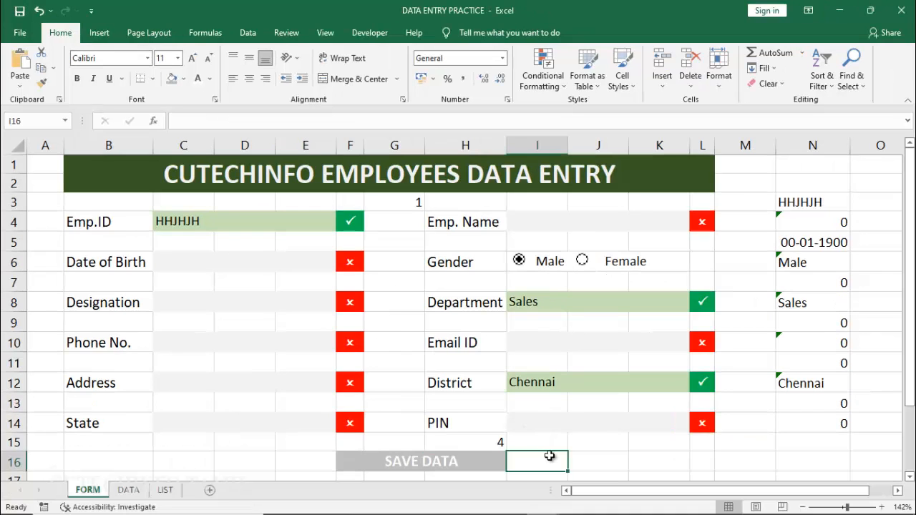
{"action": "left_click", "coordinate": [502, 442]}
{"action": "double_click", "coordinate": [503, 442]}
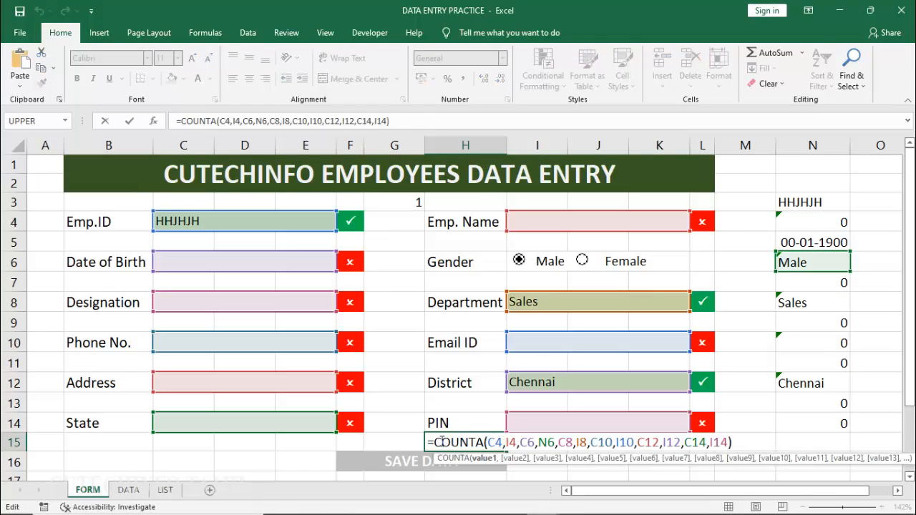
{"action": "left_click_drag", "start_coordinate": [431, 441], "coordinate": [753, 447]}
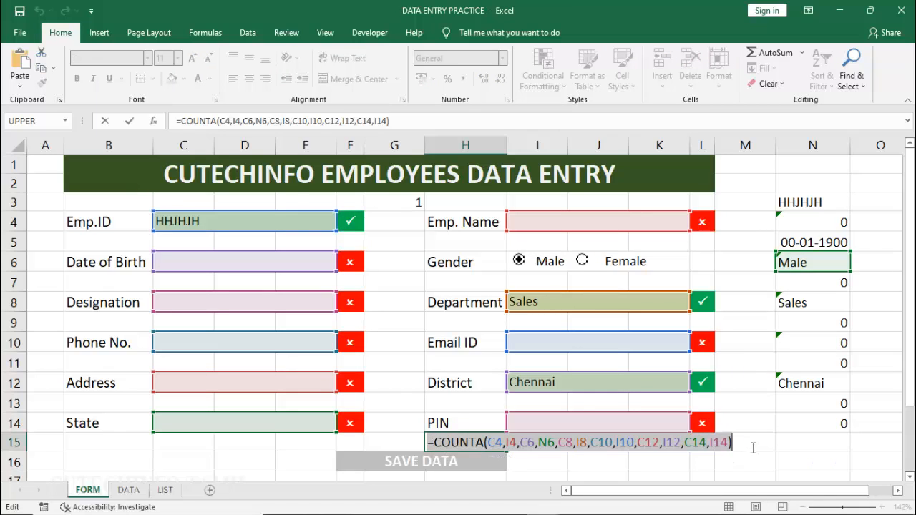
{"action": "key", "text": "Return"}
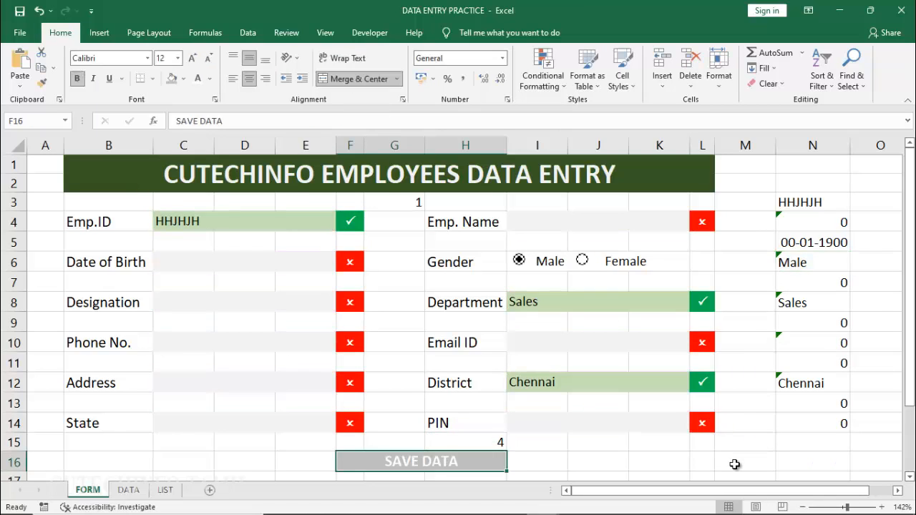
{"action": "left_click", "coordinate": [572, 454]}
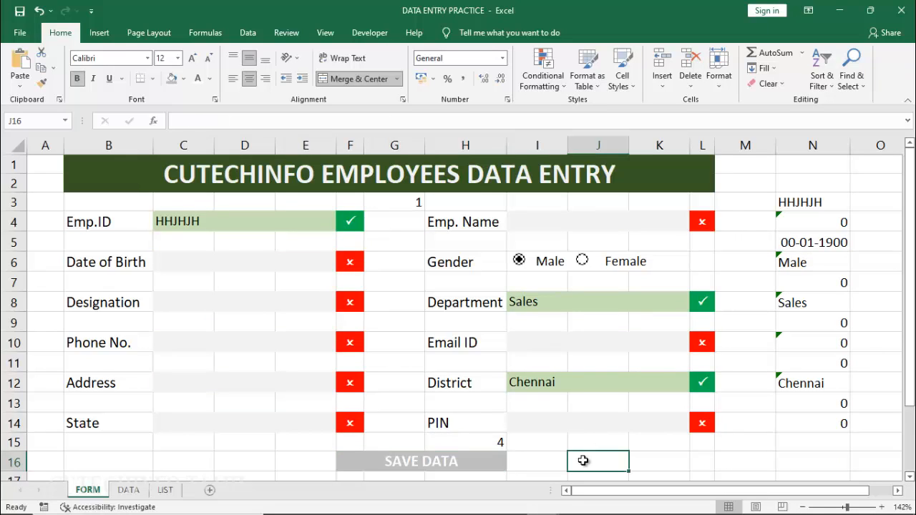
Create a formula-based conditional formatting rule for the SAVE DATA cell using =COUNTA(C4,I4,C6,N6,C8,I8,C10,I10,C12,I12,C14,I14)=12
{"action": "left_click", "coordinate": [439, 463]}
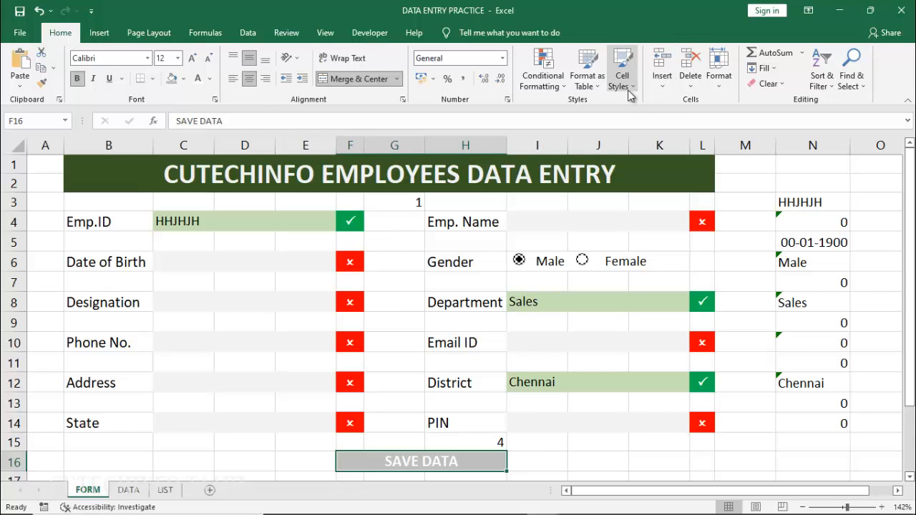
{"action": "left_click", "coordinate": [564, 87]}
{"action": "mouse_move", "coordinate": [567, 103]}
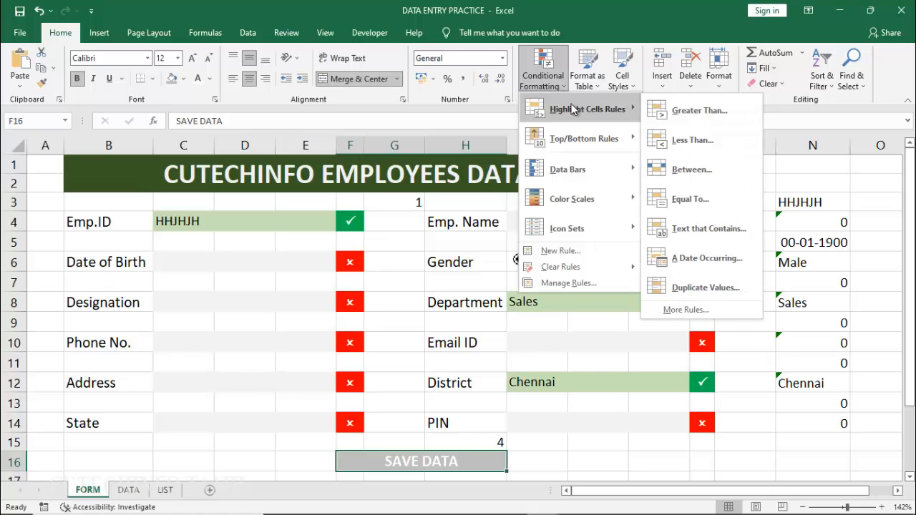
{"action": "left_click", "coordinate": [710, 306]}
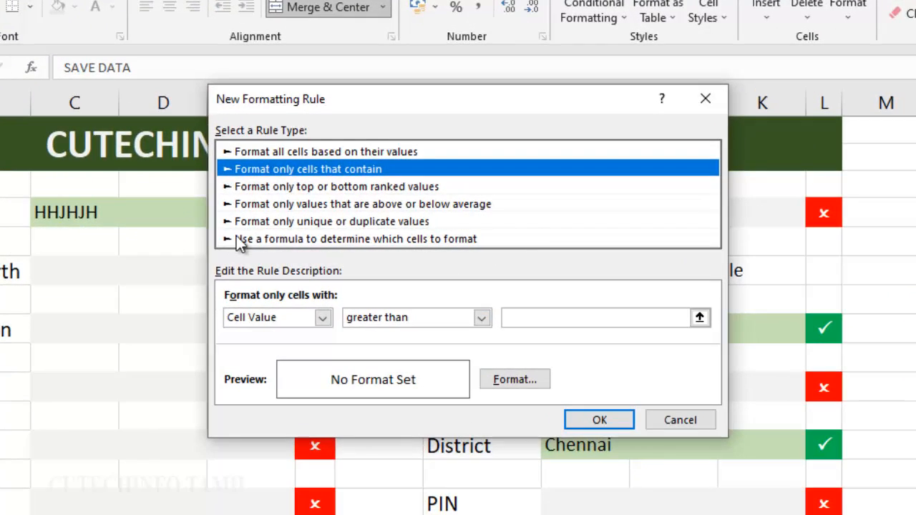
{"action": "left_click", "coordinate": [263, 239]}
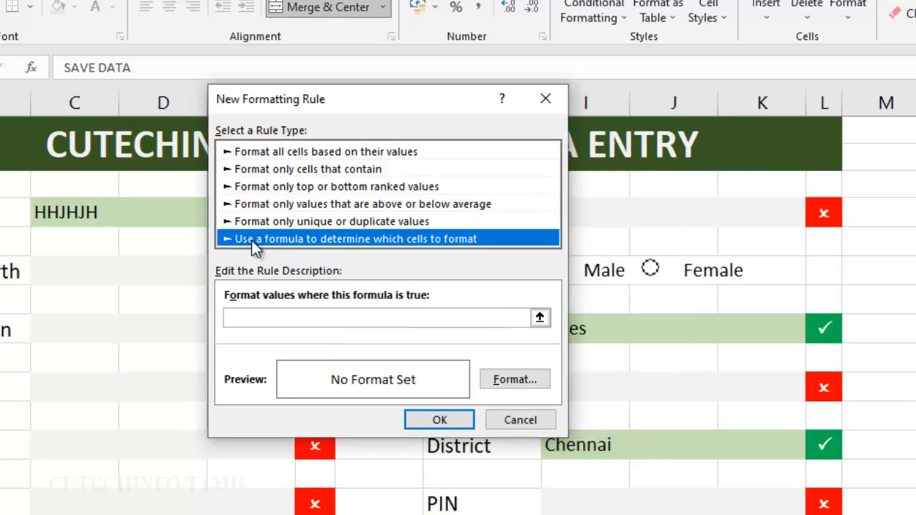
{"action": "left_click", "coordinate": [280, 317]}
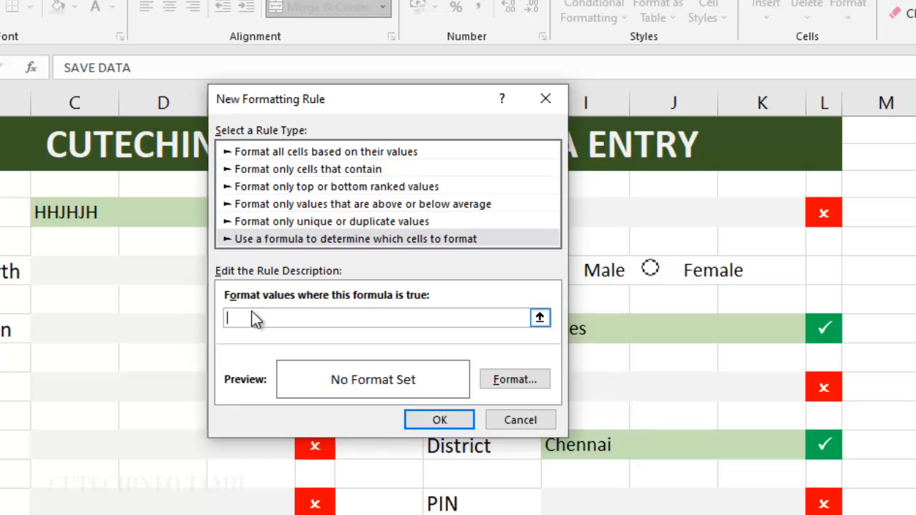
{"action": "key", "text": "ctrl+v"}
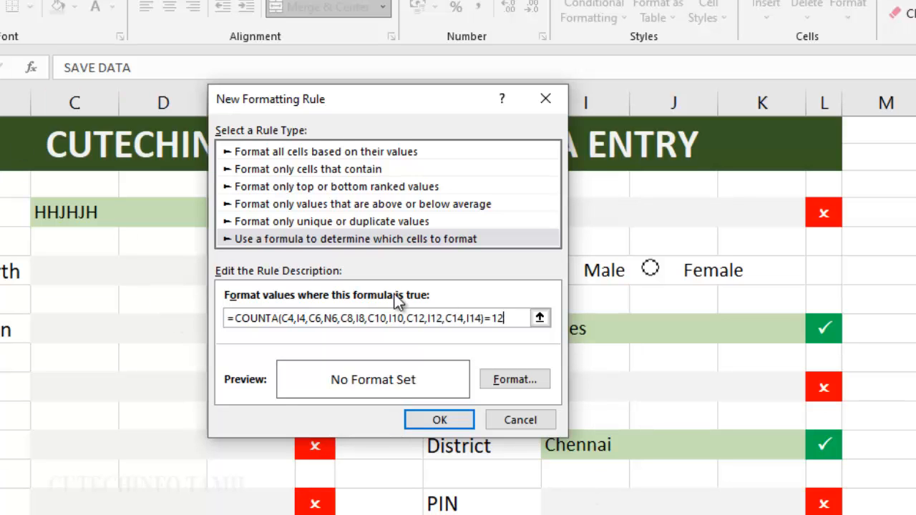
Give the SAVE DATA rule a green fill with white font and apply the conditional formatting
{"action": "left_click", "coordinate": [512, 380]}
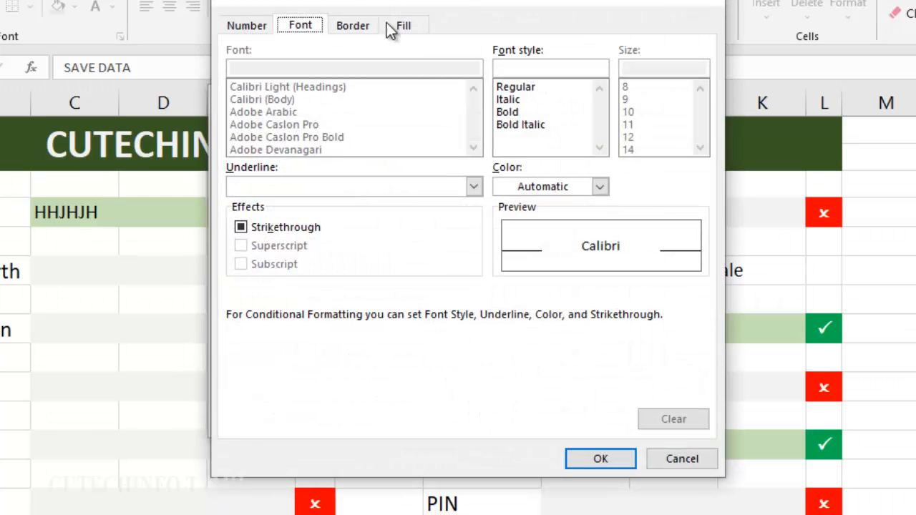
{"action": "left_click", "coordinate": [403, 27]}
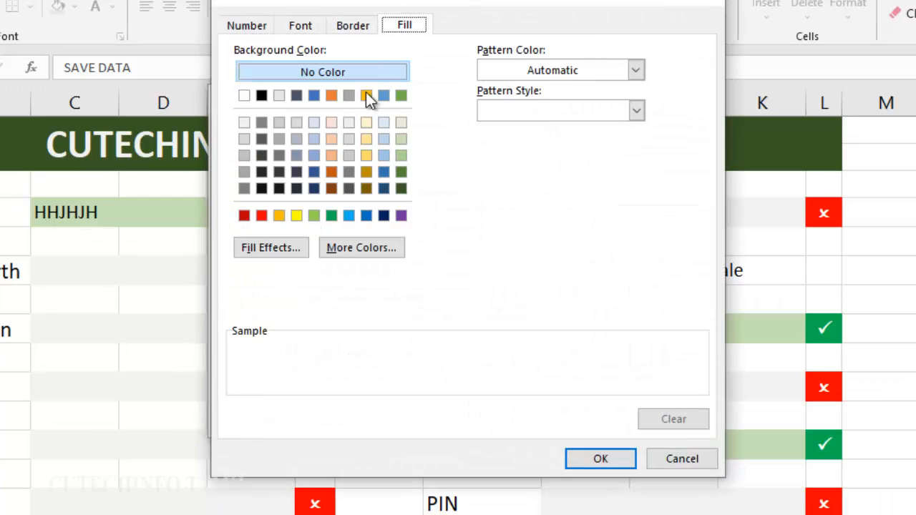
{"action": "left_click", "coordinate": [331, 217]}
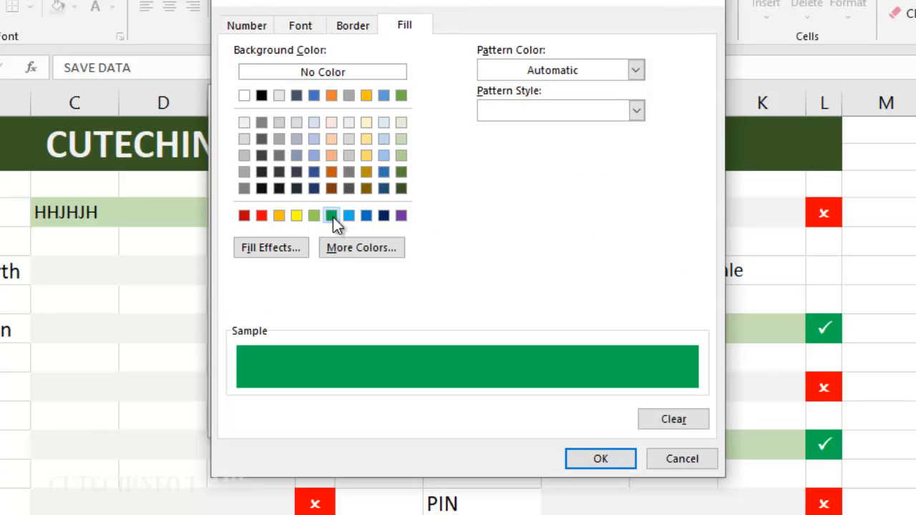
{"action": "left_click", "coordinate": [301, 27]}
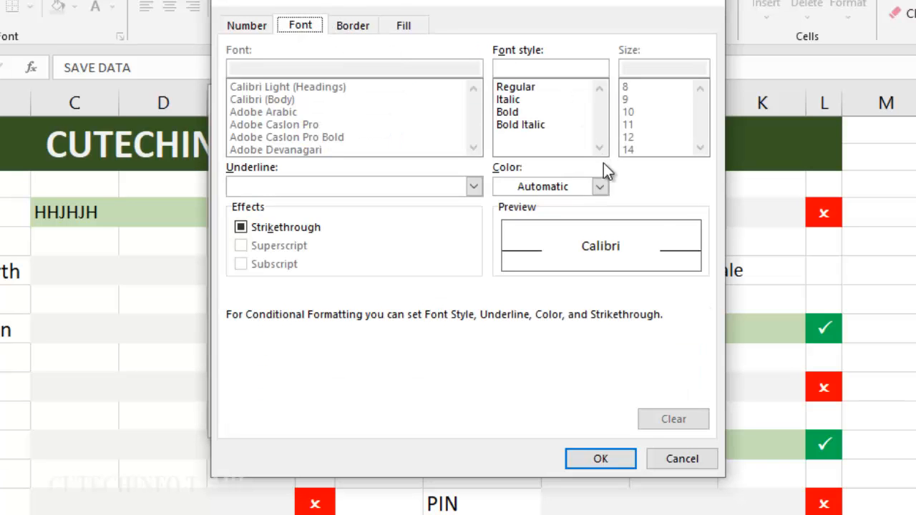
{"action": "left_click", "coordinate": [600, 187]}
{"action": "left_click", "coordinate": [509, 251]}
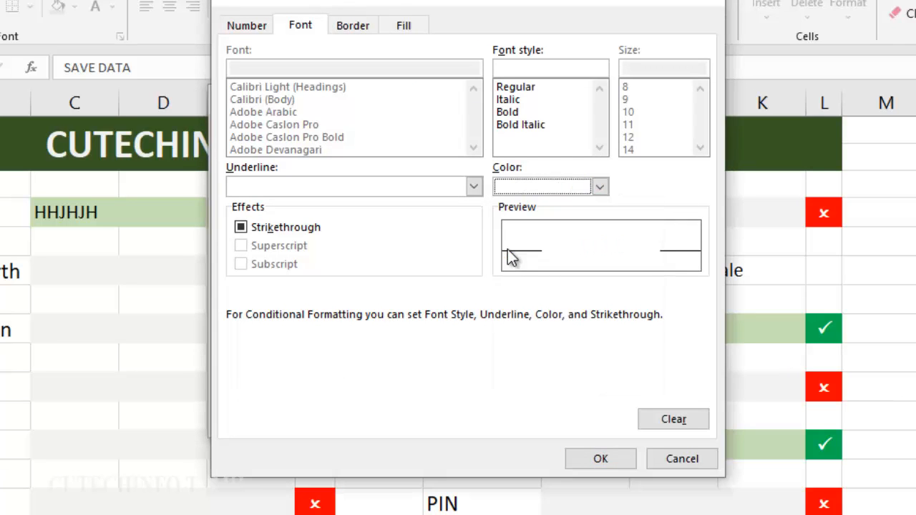
{"action": "left_click", "coordinate": [615, 465]}
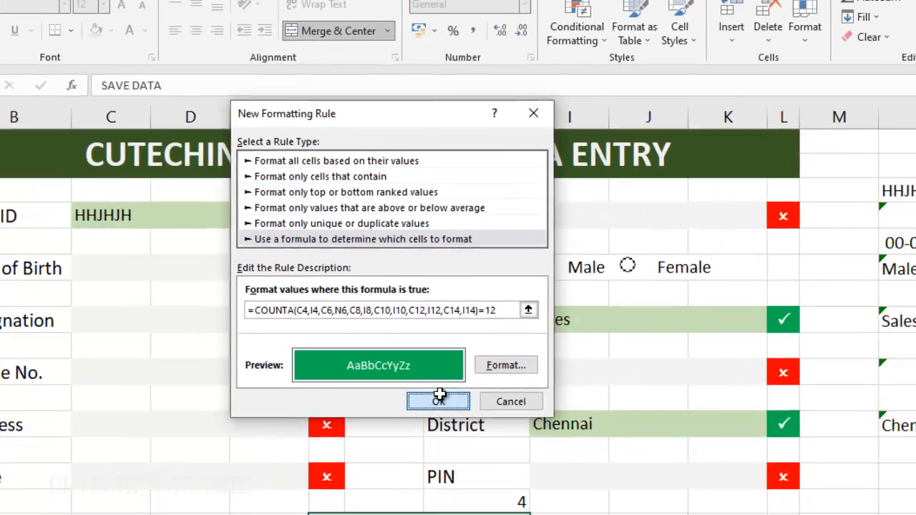
{"action": "left_click", "coordinate": [465, 420]}
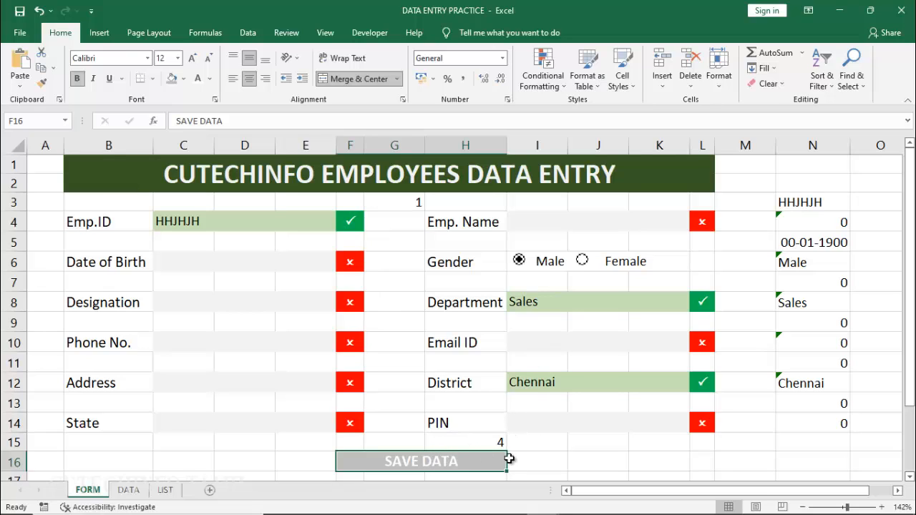
{"action": "left_click", "coordinate": [535, 435]}
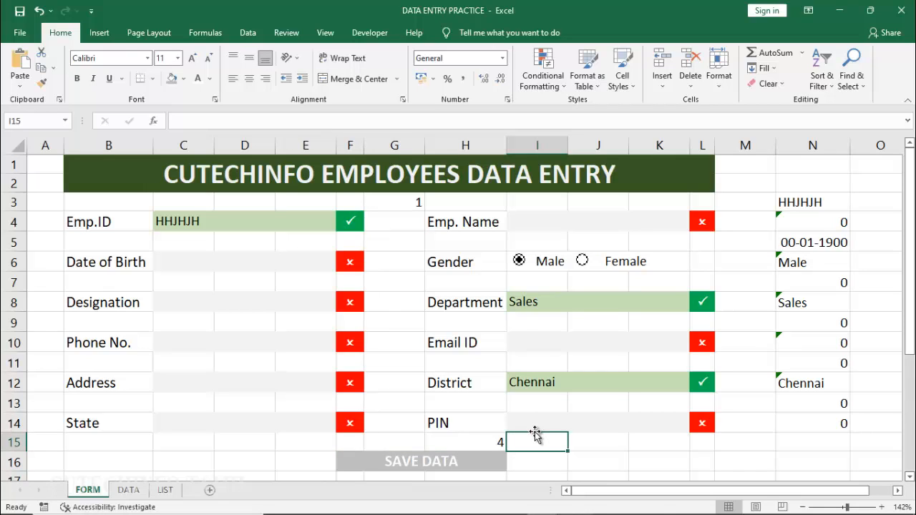
Enter the sample letter F in the Emp. Name and Date of Birth fields
{"action": "left_click", "coordinate": [540, 222]}
{"action": "type", "text": "F"}
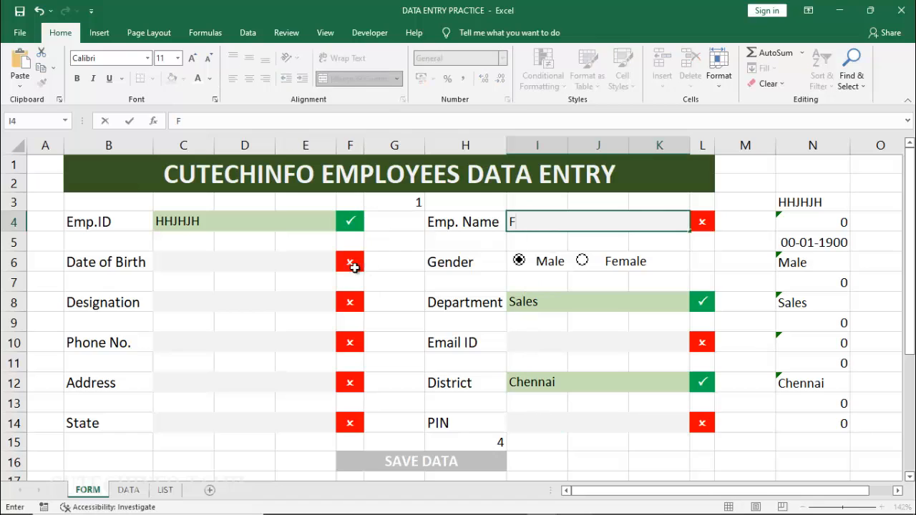
{"action": "left_click", "coordinate": [253, 262]}
{"action": "type", "text": "F"}
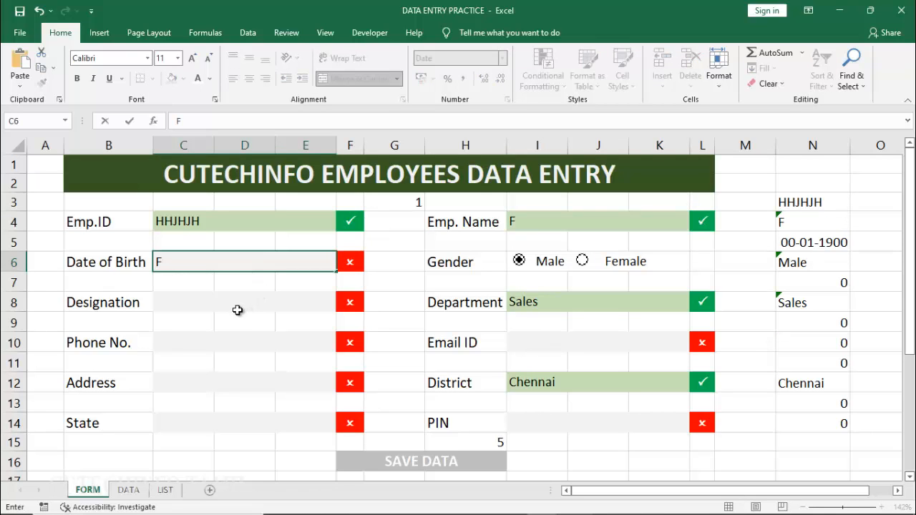
Choose Driver as the Designation and Chhattisgarh as the State
{"action": "left_click", "coordinate": [240, 304]}
{"action": "left_click", "coordinate": [343, 304]}
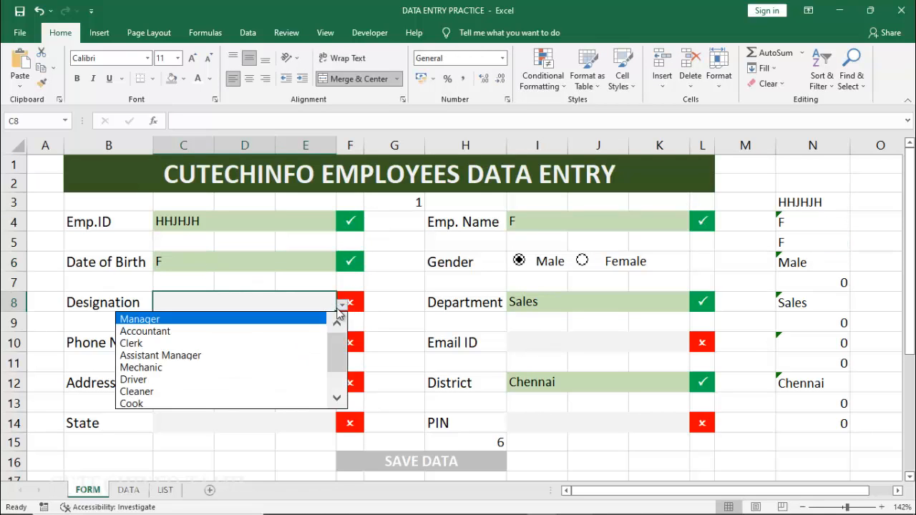
{"action": "left_click", "coordinate": [281, 380]}
{"action": "left_click", "coordinate": [272, 426]}
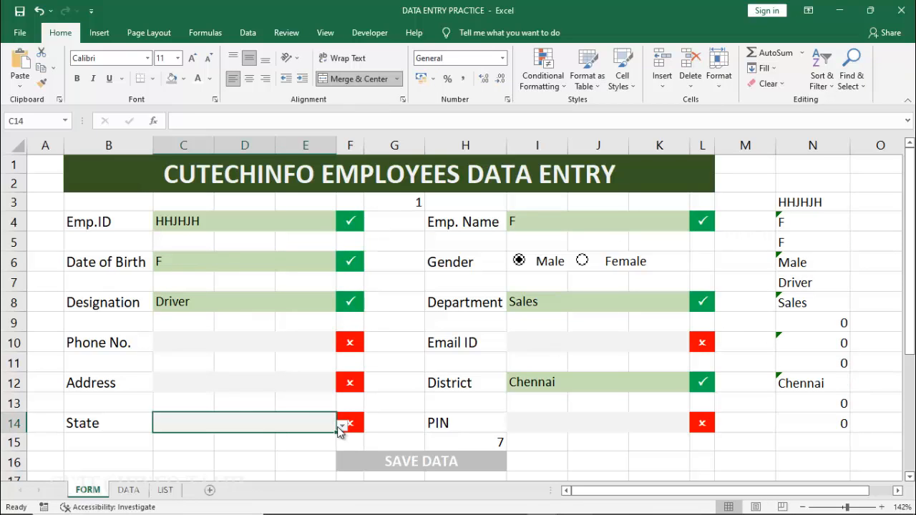
{"action": "left_click", "coordinate": [341, 427]}
{"action": "left_click", "coordinate": [233, 372]}
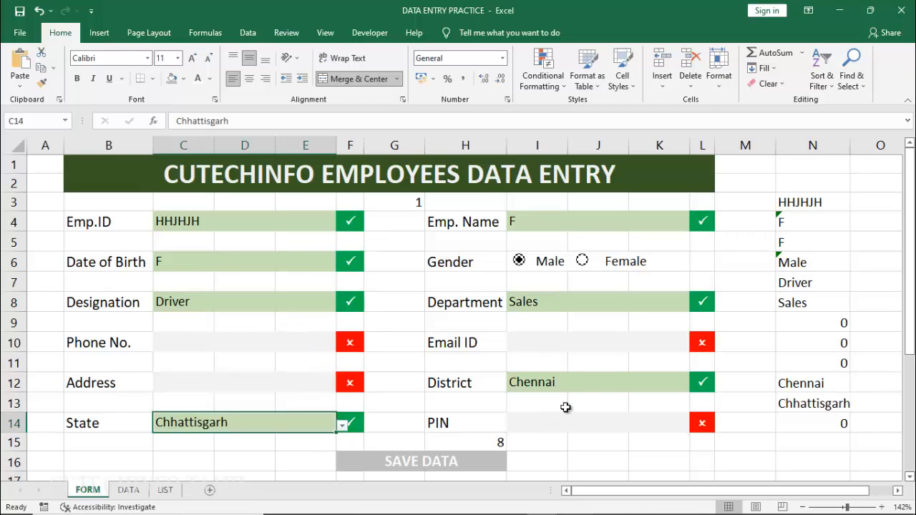
Enter the sample letter H in Email ID and F in the Phone No. and Address fields
{"action": "left_click", "coordinate": [553, 341]}
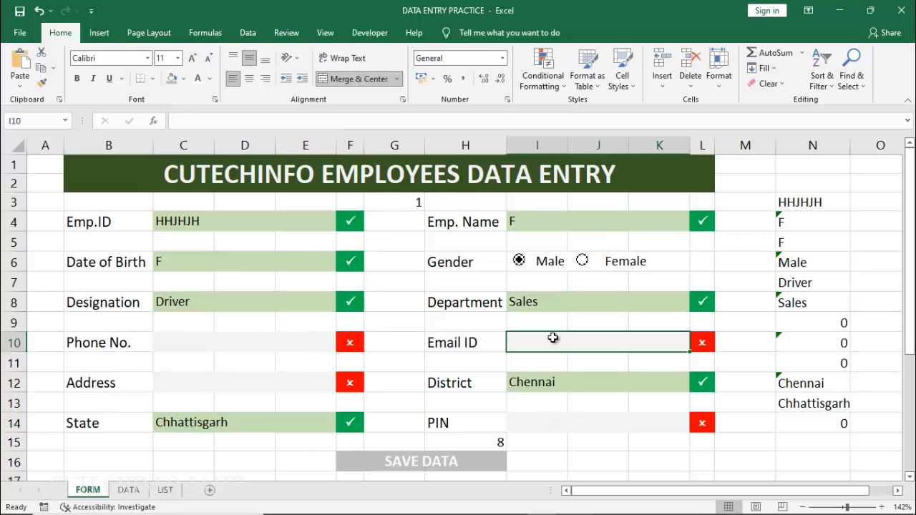
{"action": "type", "text": "H"}
{"action": "left_click", "coordinate": [209, 338]}
{"action": "type", "text": "F"}
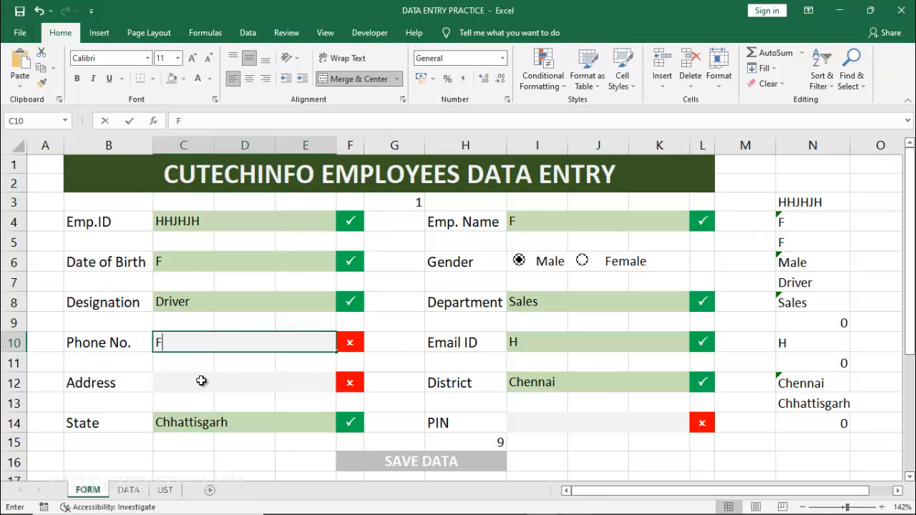
{"action": "left_click", "coordinate": [201, 381]}
{"action": "type", "text": "F"}
Fill the remaining postal PIN field in I14 with sample letters
{"action": "left_click", "coordinate": [522, 425]}
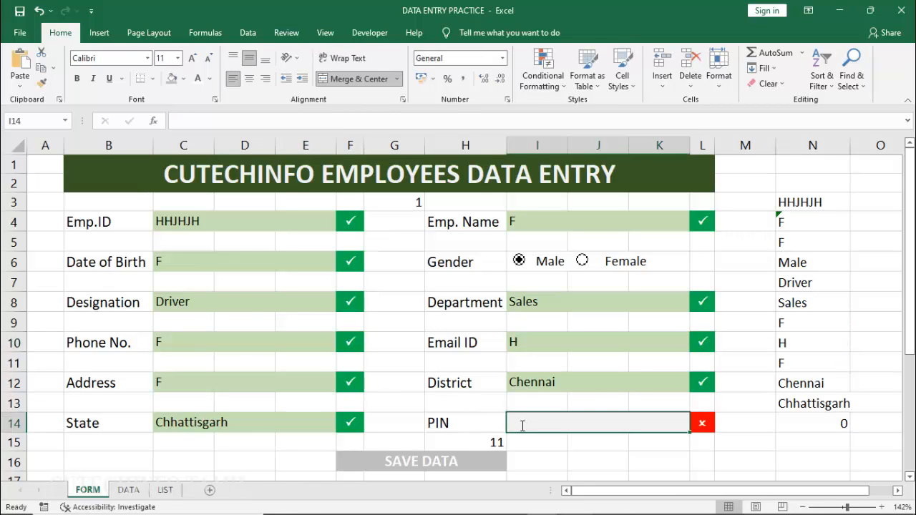
{"action": "type", "text": "FGF"}
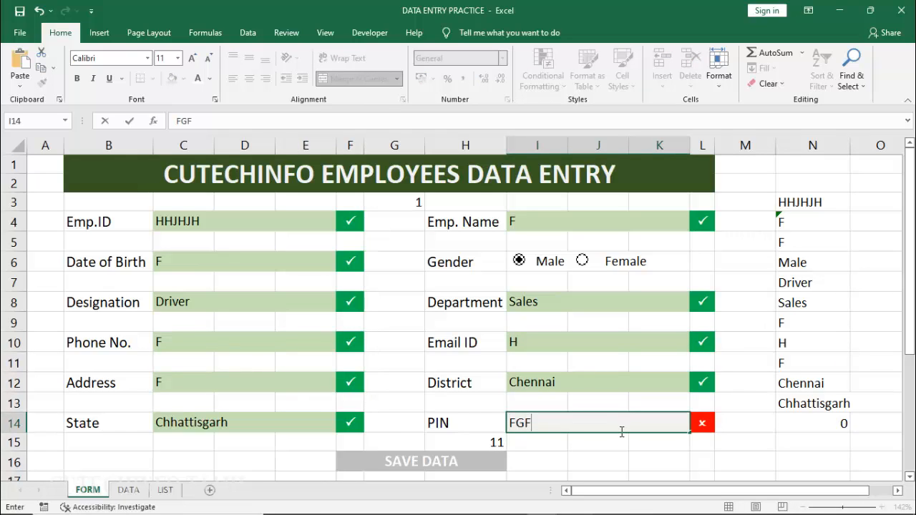
{"action": "key", "text": "Return"}
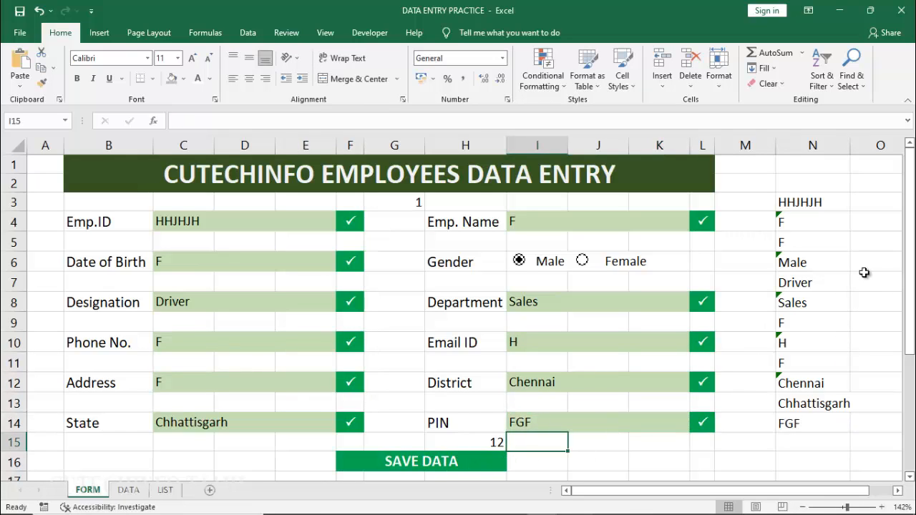
{"action": "left_click", "coordinate": [385, 317]}
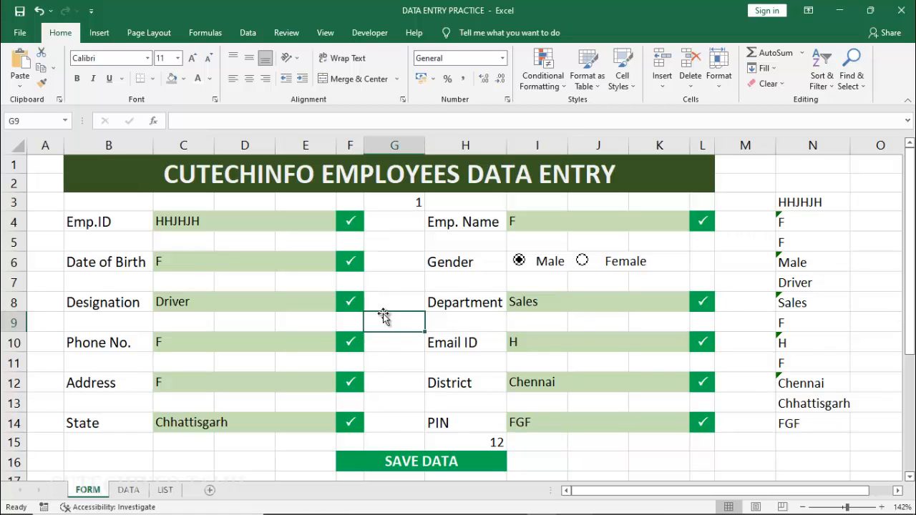
{"action": "left_click", "coordinate": [594, 462]}
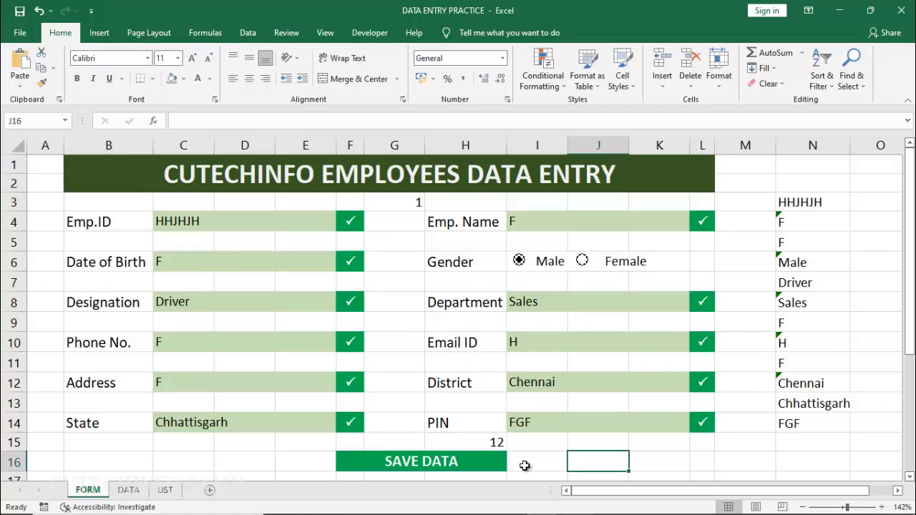
Move the merged SAVE DATA cell from F16 down to F25
{"action": "left_click", "coordinate": [457, 465]}
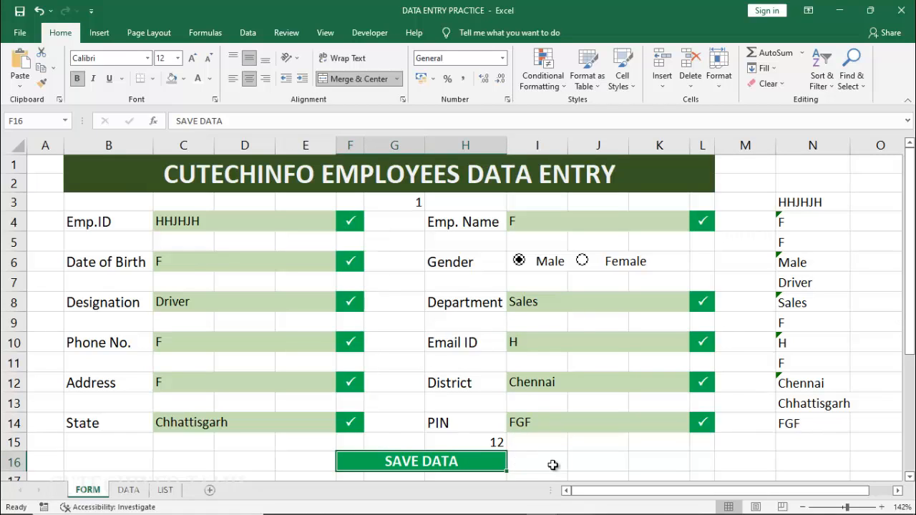
{"action": "key", "text": "ctrl+x"}
{"action": "key", "text": "ctrl+x"}
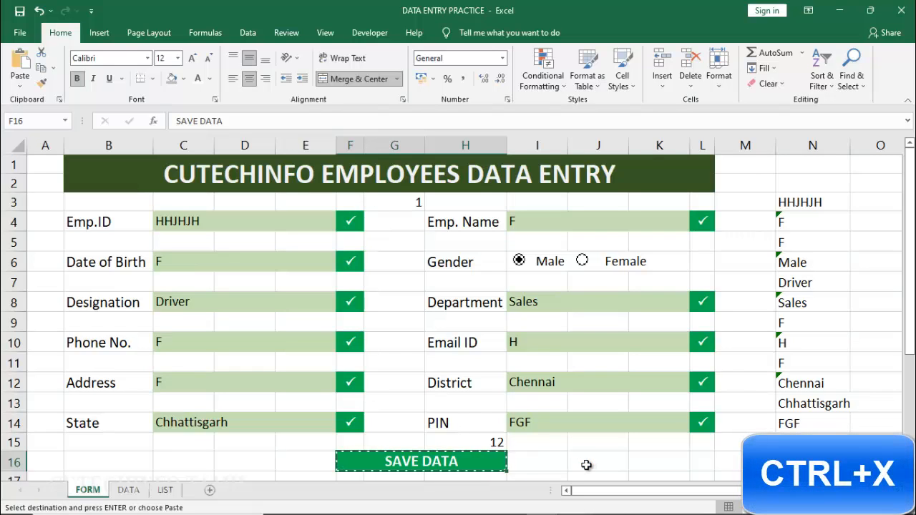
{"action": "left_click_drag", "start_coordinate": [911, 216], "coordinate": [915, 218]}
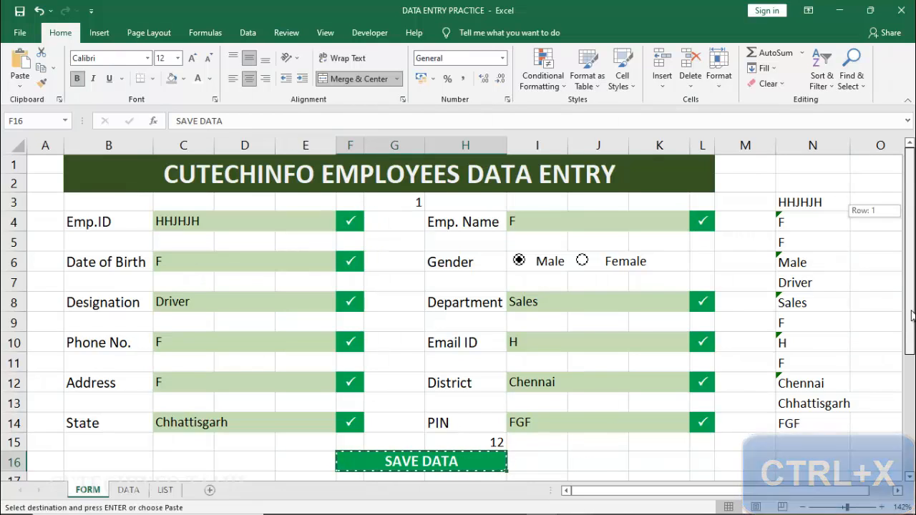
{"action": "scroll", "coordinate": [568, 368], "scroll_direction": "down", "scroll_amount": 4}
{"action": "left_click", "coordinate": [348, 414]}
{"action": "key", "text": "ctrl+v"}
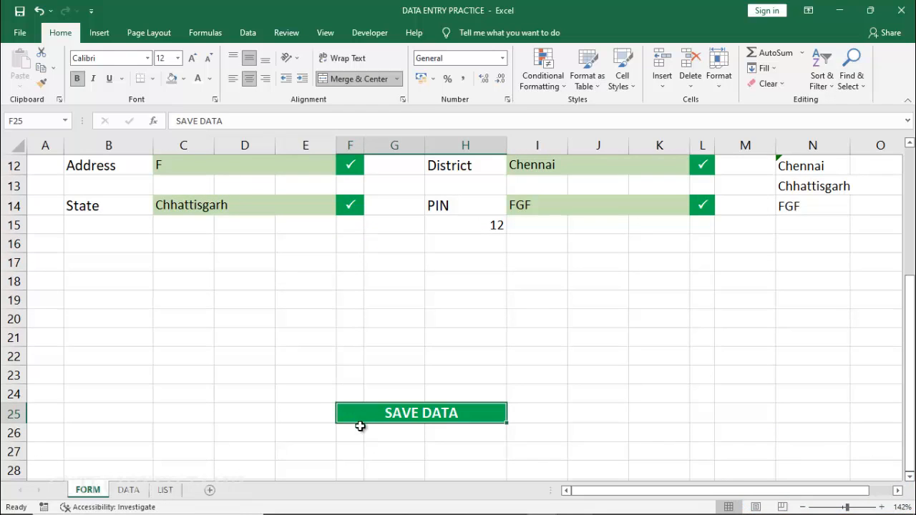
Copy the SAVE DATA cell in F25 and paste it as a linked picture
{"action": "left_click", "coordinate": [361, 430]}
{"action": "left_click", "coordinate": [359, 415]}
{"action": "key", "text": "ctrl+c"}
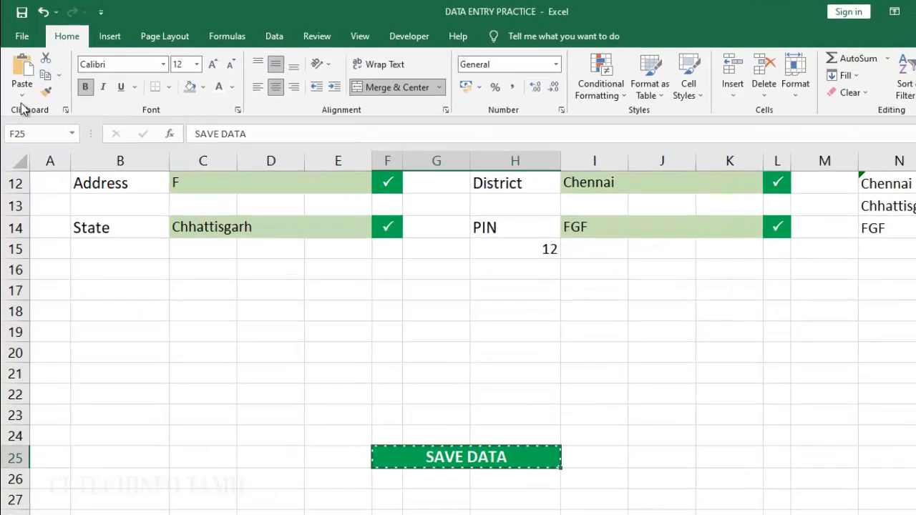
{"action": "left_click", "coordinate": [22, 96]}
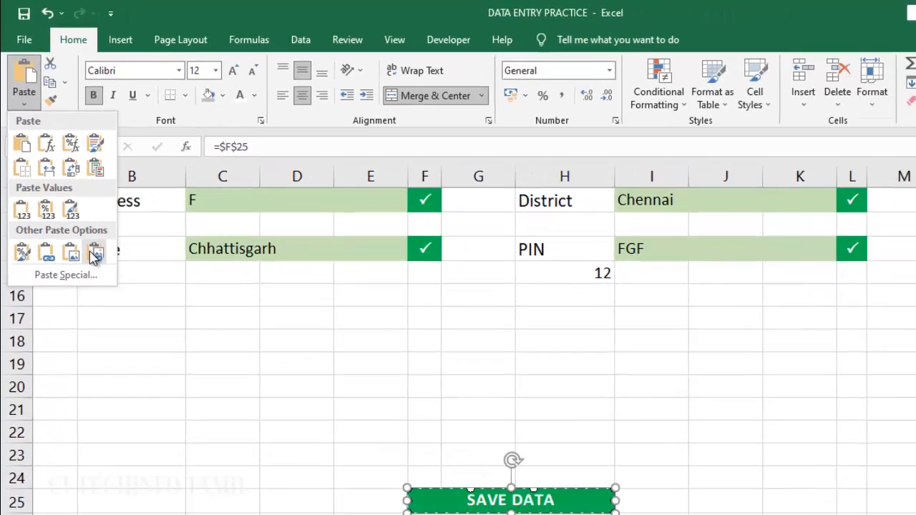
{"action": "left_click", "coordinate": [112, 316]}
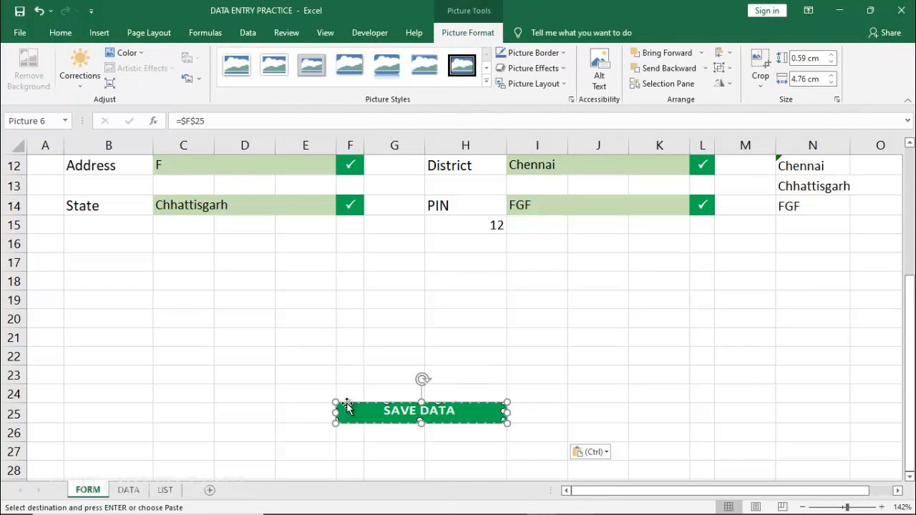
Place the linked SAVE DATA picture over row 16 across columns F to H and stretch it slightly in height
{"action": "left_click_drag", "start_coordinate": [347, 401], "coordinate": [344, 230]}
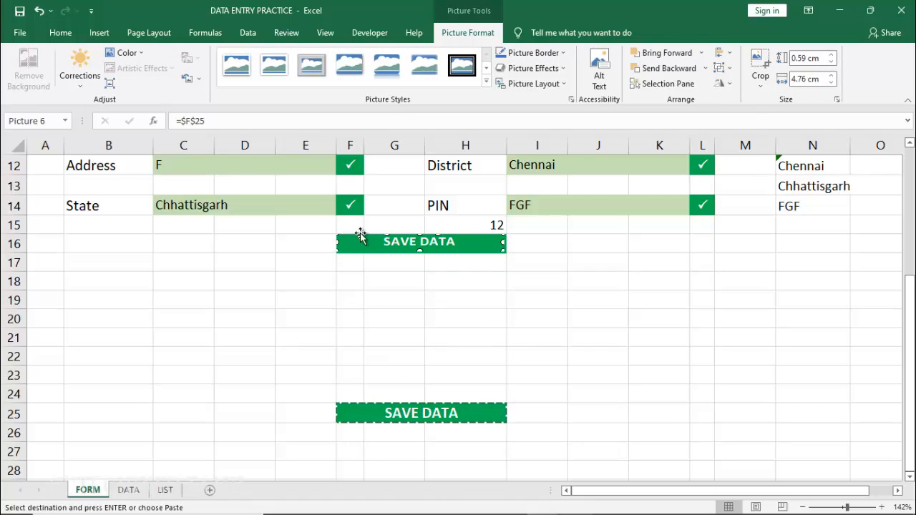
{"action": "left_click_drag", "start_coordinate": [421, 255], "coordinate": [421, 257]}
{"action": "left_click", "coordinate": [452, 433]}
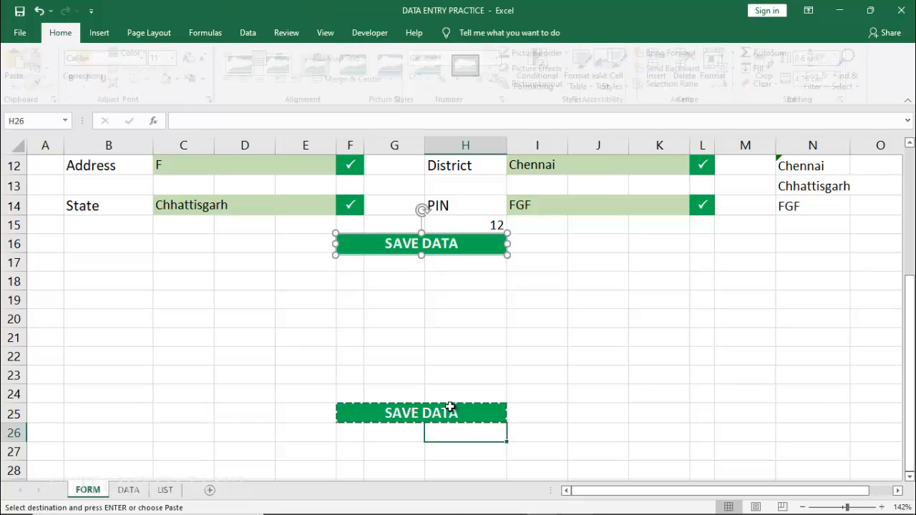
Test the linked SAVE DATA picture by clearing the Phone No. field and refilling it with gdgdf
{"action": "left_click_drag", "start_coordinate": [909, 414], "coordinate": [909, 325]}
{"action": "left_click", "coordinate": [180, 340]}
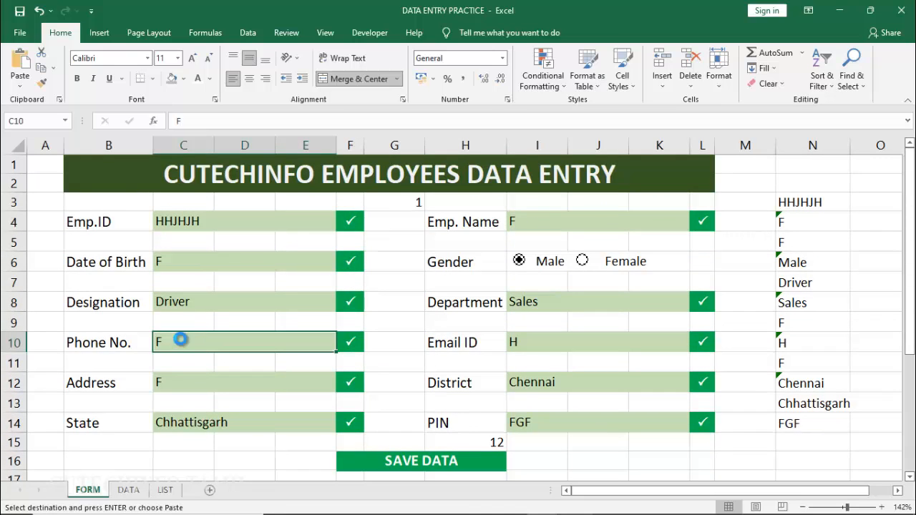
{"action": "key", "text": "Delete"}
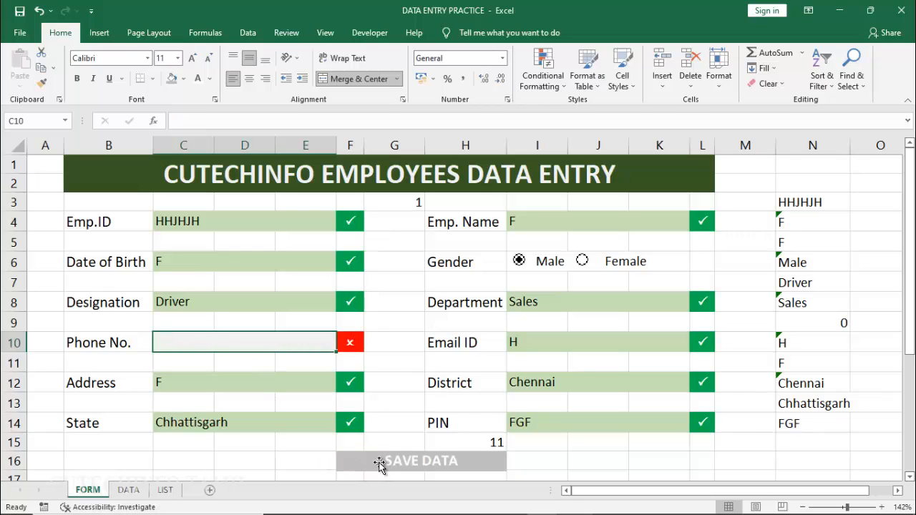
{"action": "type", "text": "gdgdf"}
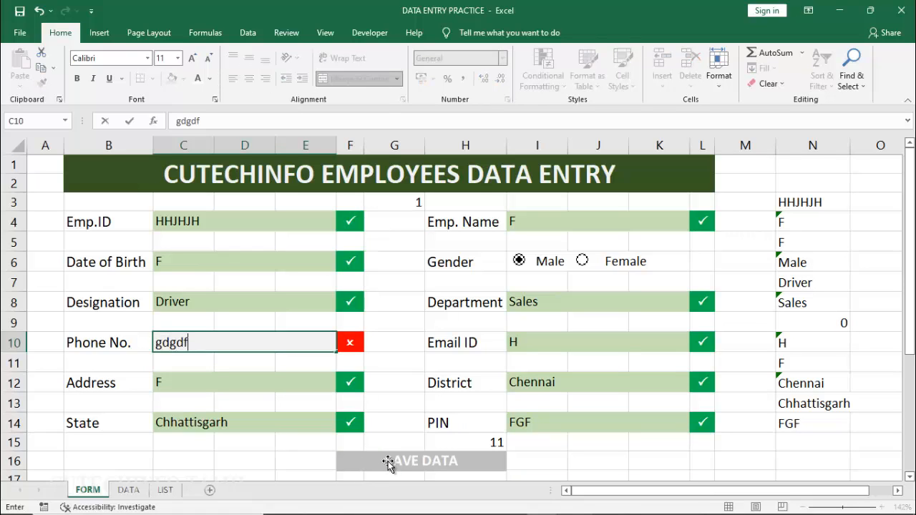
{"action": "key", "text": "Return"}
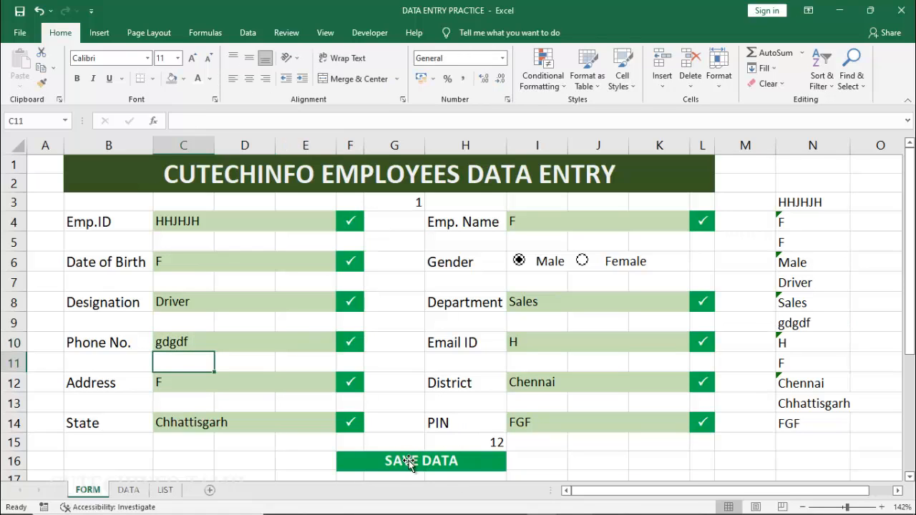
{"action": "left_click", "coordinate": [608, 461]}
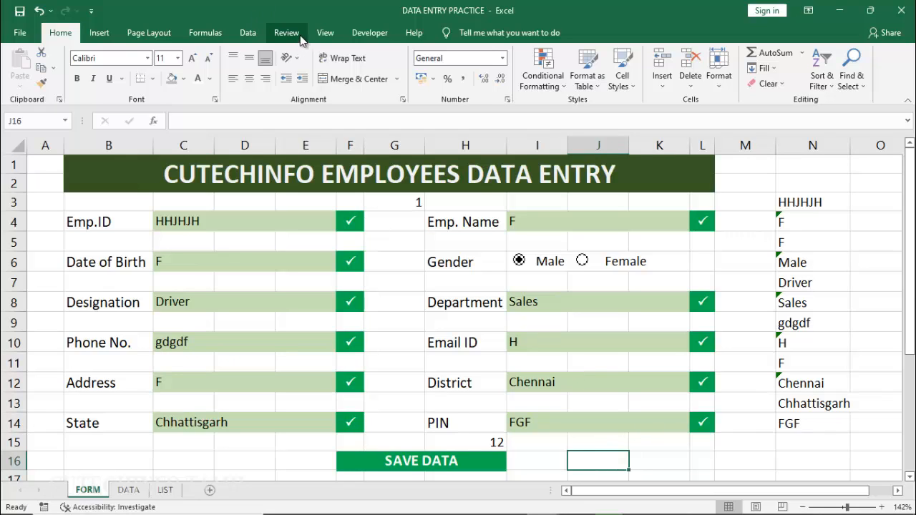
Start recording a macro named DATAWORK, stored in this workbook
{"action": "left_click", "coordinate": [387, 32]}
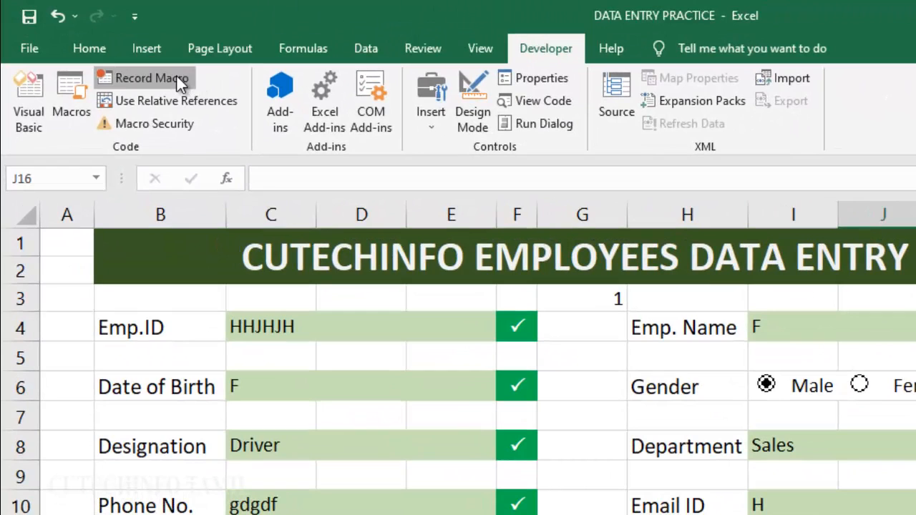
{"action": "left_click", "coordinate": [131, 60]}
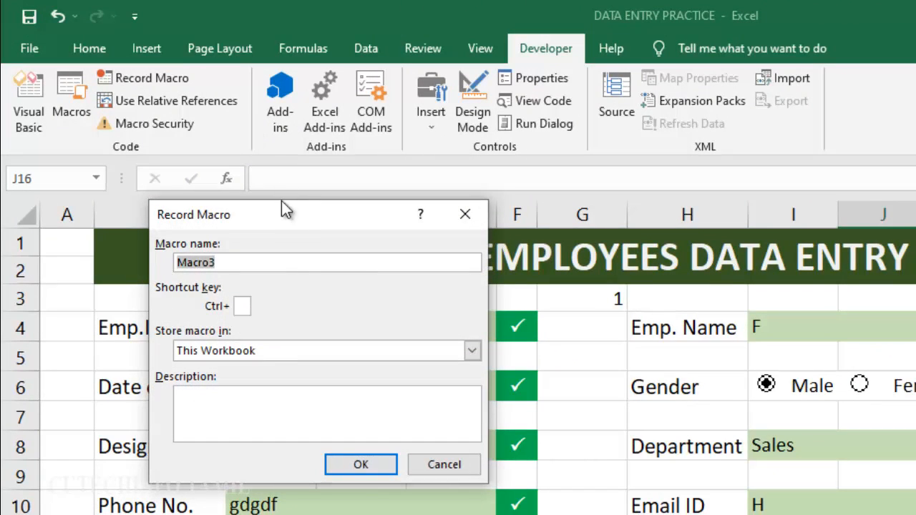
{"action": "type", "text": "DATAWORK"}
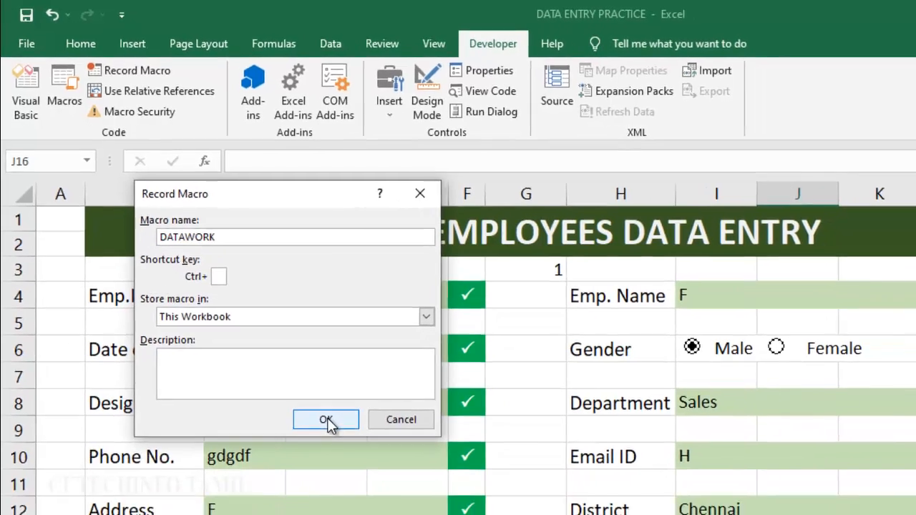
{"action": "left_click", "coordinate": [361, 464]}
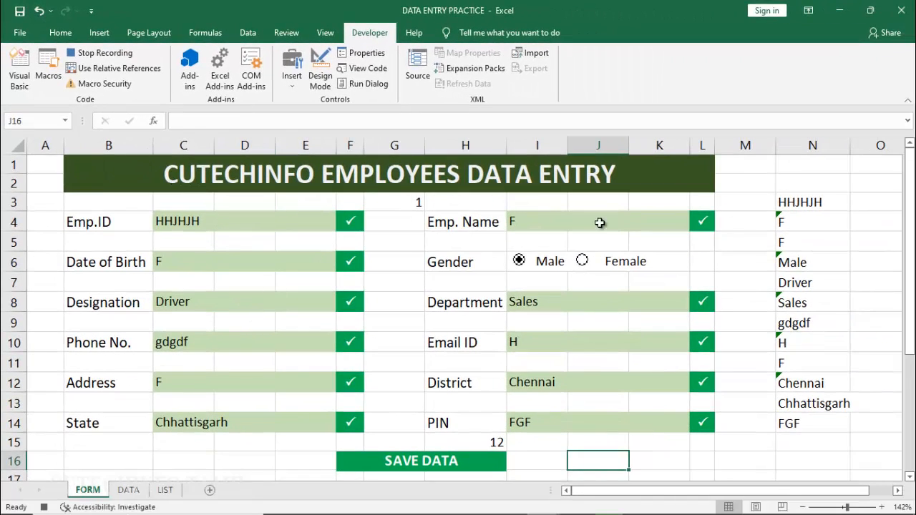
Copy the helper range N3:N14 on the FORM sheet
{"action": "left_click", "coordinate": [790, 203]}
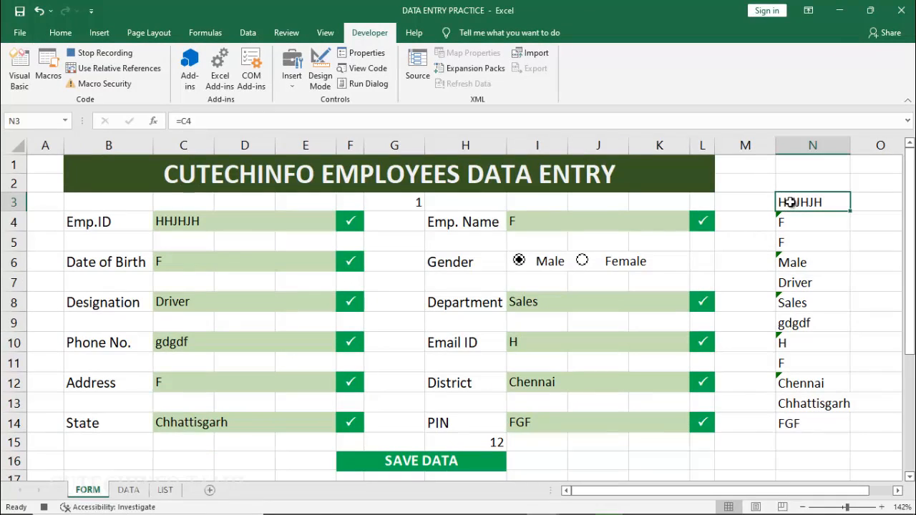
{"action": "left_click_drag", "start_coordinate": [788, 222], "coordinate": [815, 417]}
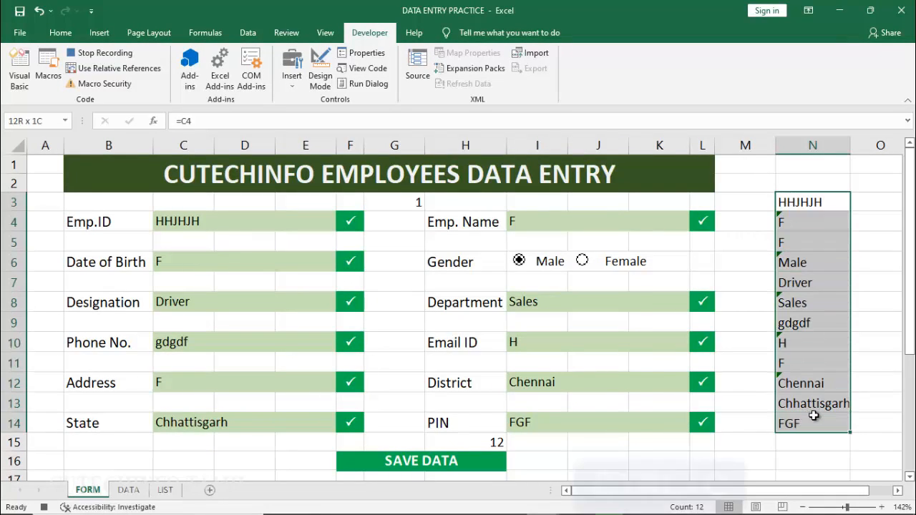
{"action": "key", "text": "ctrl+c"}
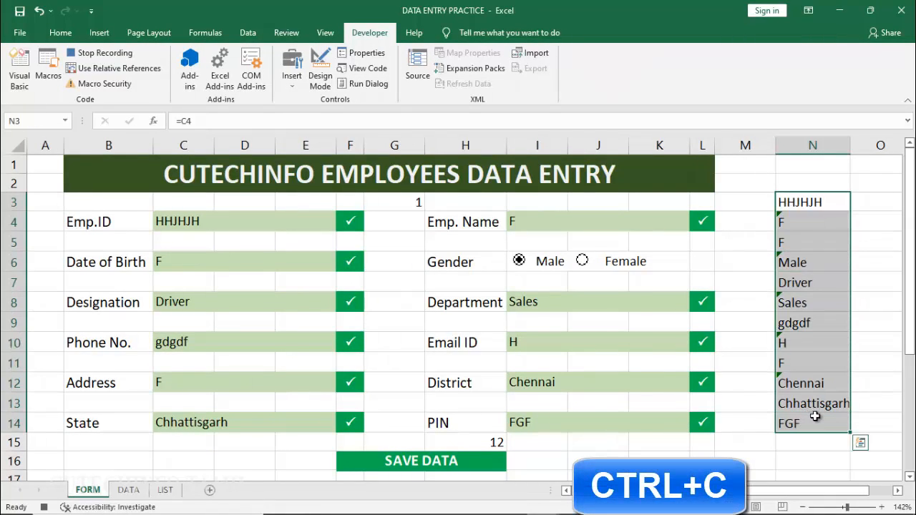
On the DATA sheet, jump to column A's last filled cell via the sheet's bottom row, and move one row below it using relative references
{"action": "left_click", "coordinate": [129, 491]}
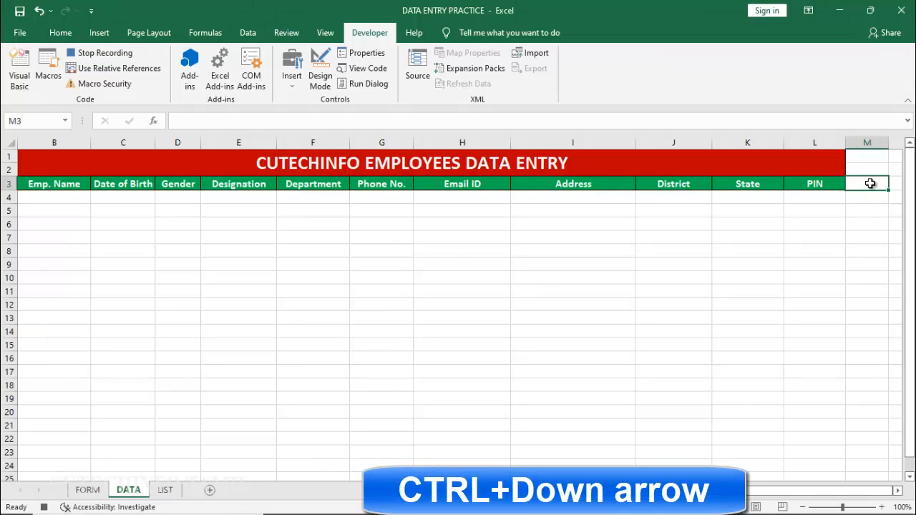
{"action": "key", "text": "ctrl+Down"}
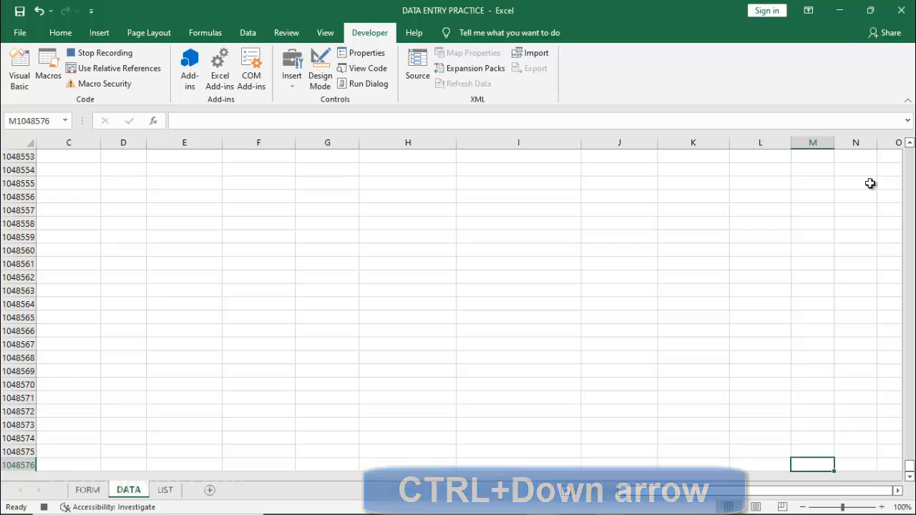
{"action": "key", "text": "ctrl+Left"}
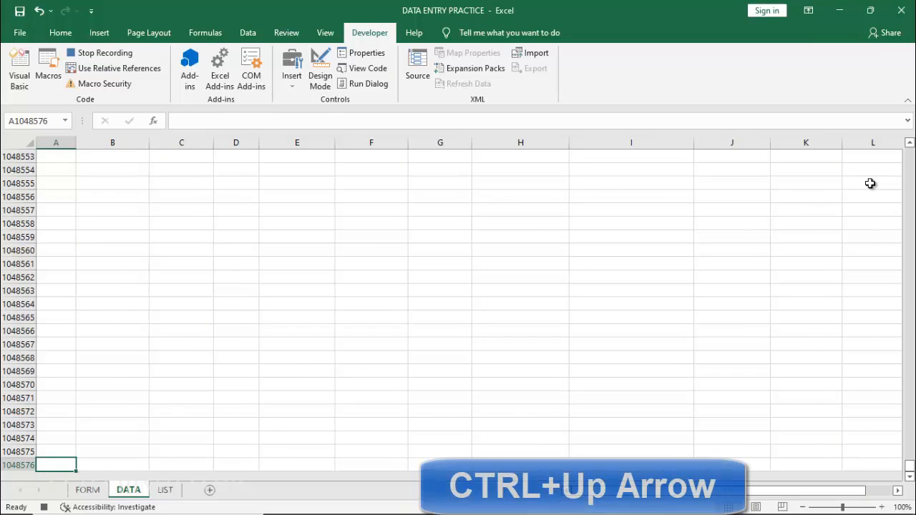
{"action": "key", "text": "ctrl+Up"}
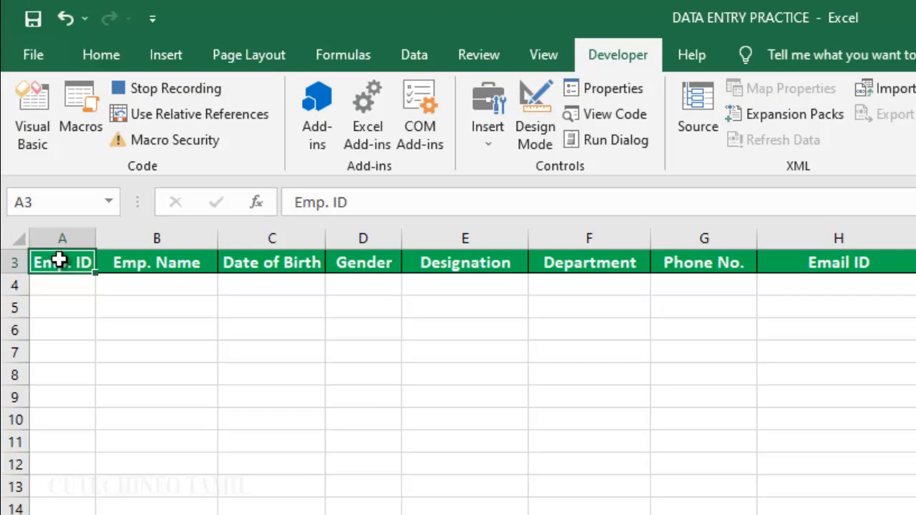
{"action": "left_click", "coordinate": [207, 113]}
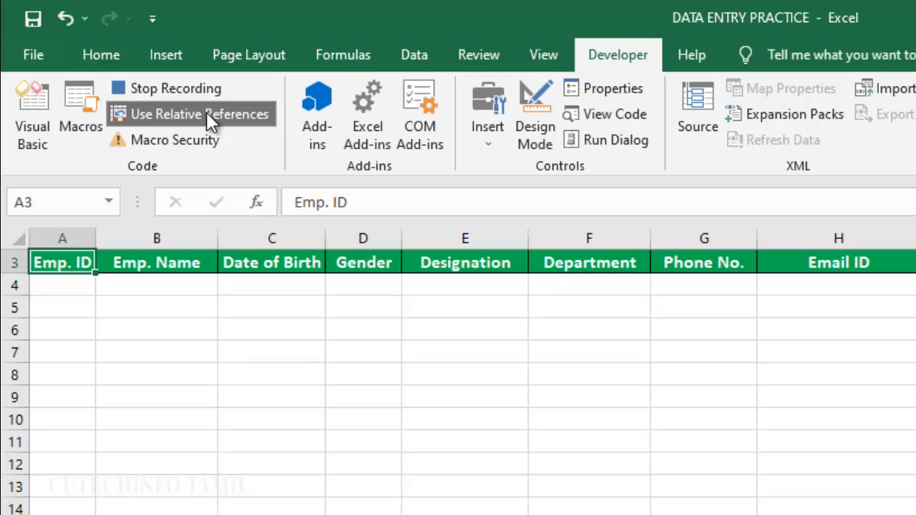
{"action": "key", "text": "Down"}
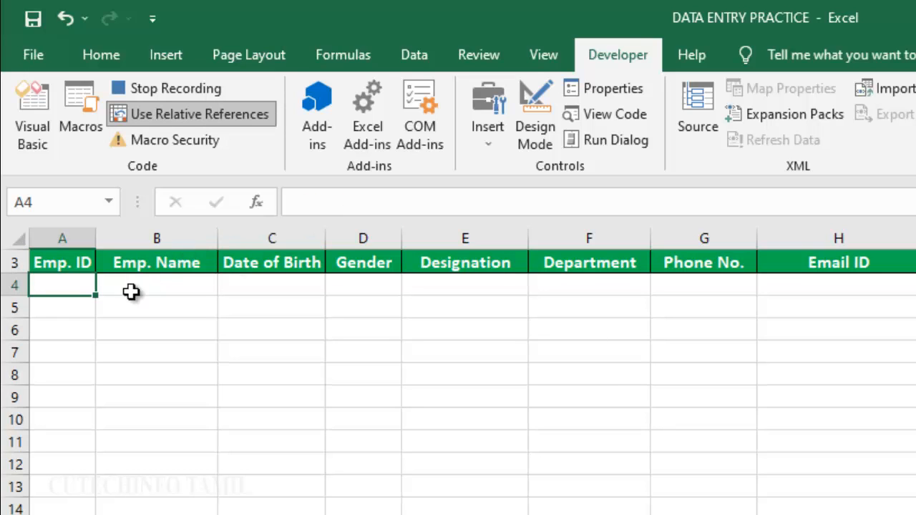
Paste the copied data into A4 as transposed values only
{"action": "left_click", "coordinate": [91, 55]}
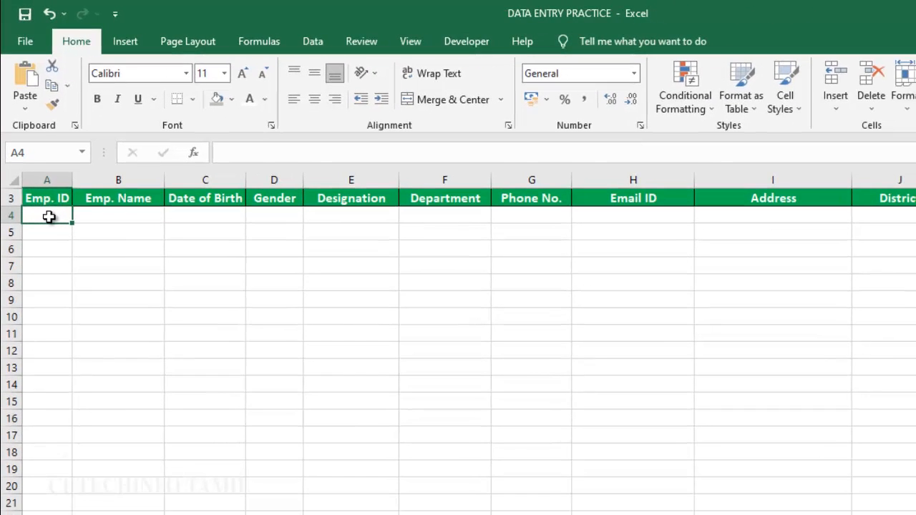
{"action": "right_click", "coordinate": [48, 217]}
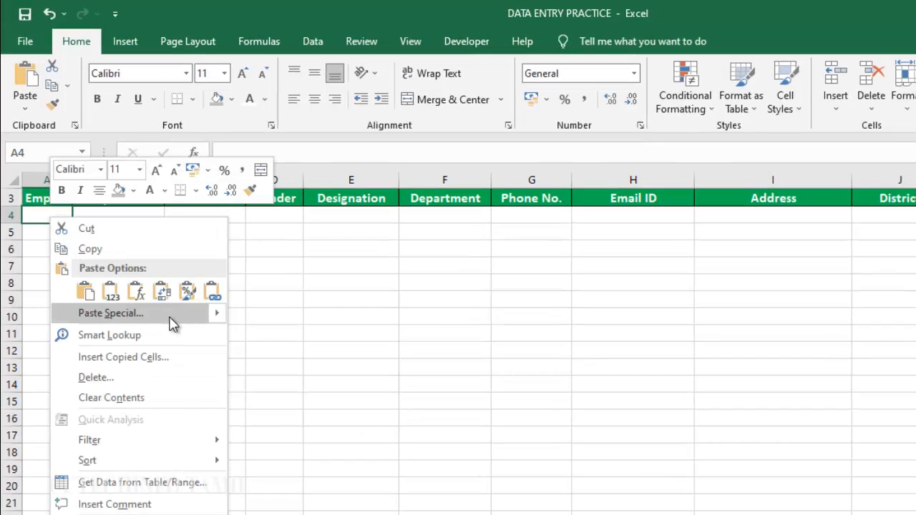
{"action": "mouse_move", "coordinate": [216, 322]}
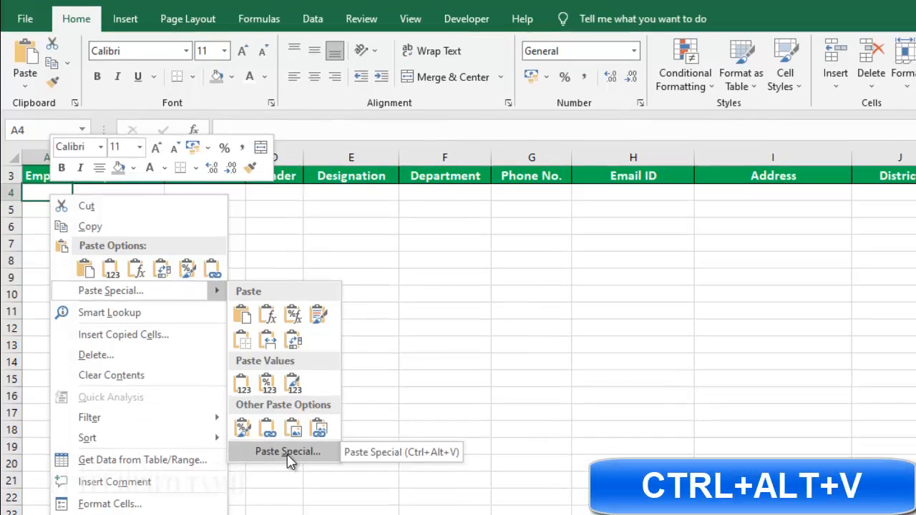
{"action": "left_click", "coordinate": [288, 453]}
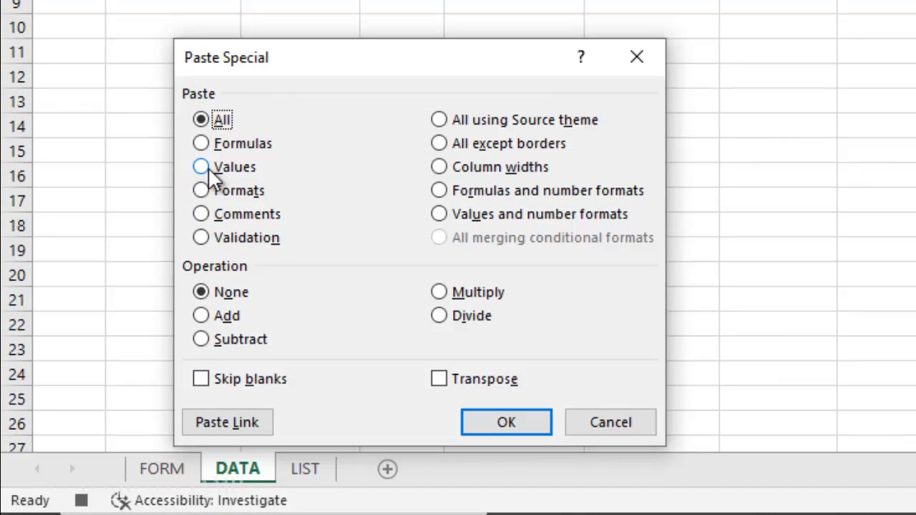
{"action": "left_click", "coordinate": [207, 167]}
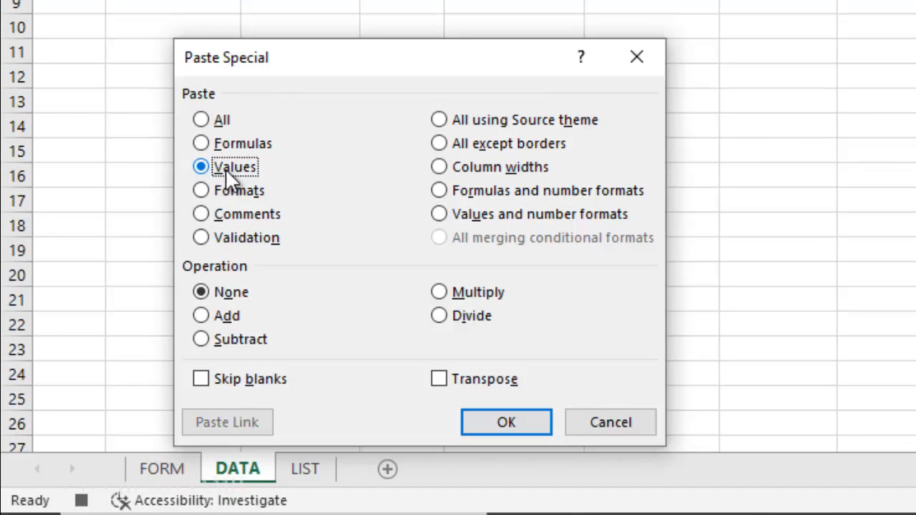
{"action": "left_click", "coordinate": [458, 381]}
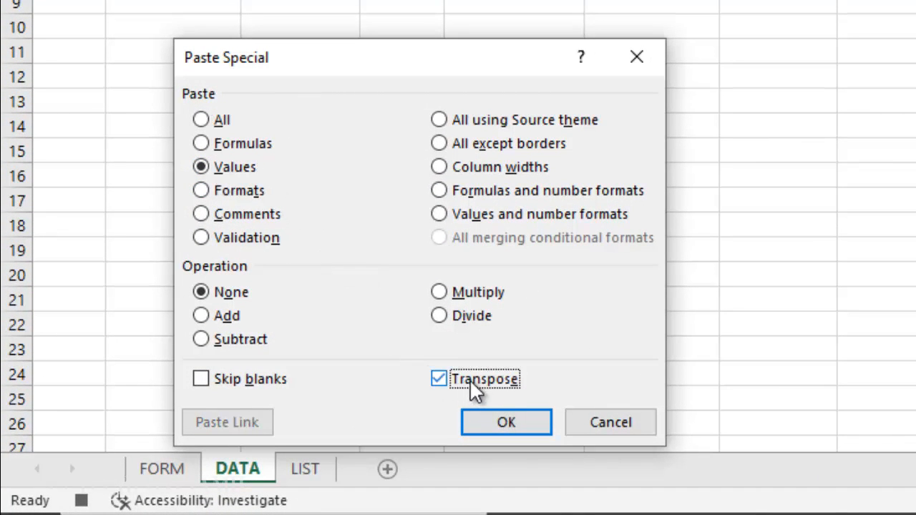
{"action": "left_click", "coordinate": [506, 423]}
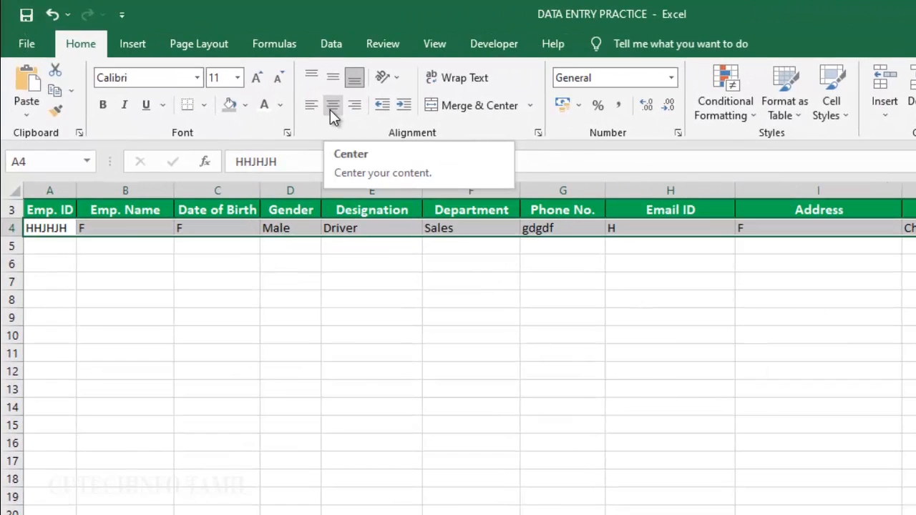
Center the pasted row 4 record horizontally and vertically and apply all borders to it
{"action": "left_click", "coordinate": [249, 80]}
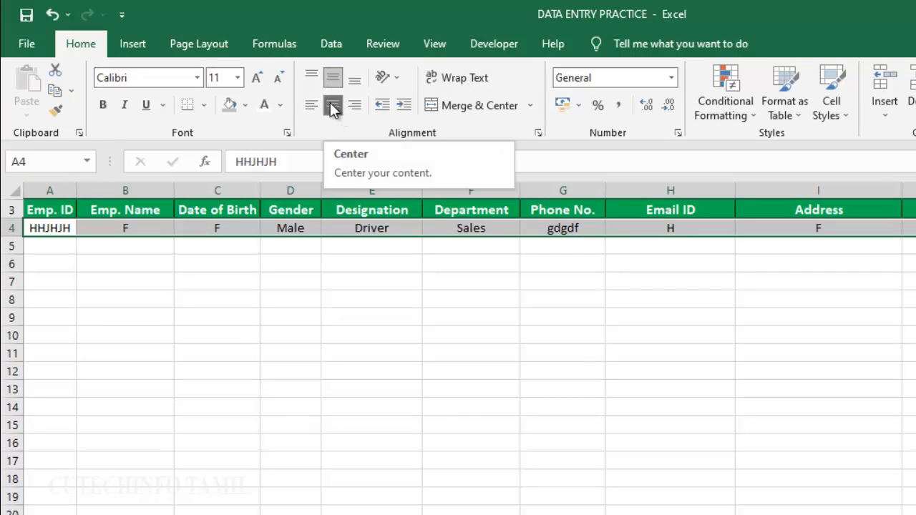
{"action": "left_click", "coordinate": [205, 105]}
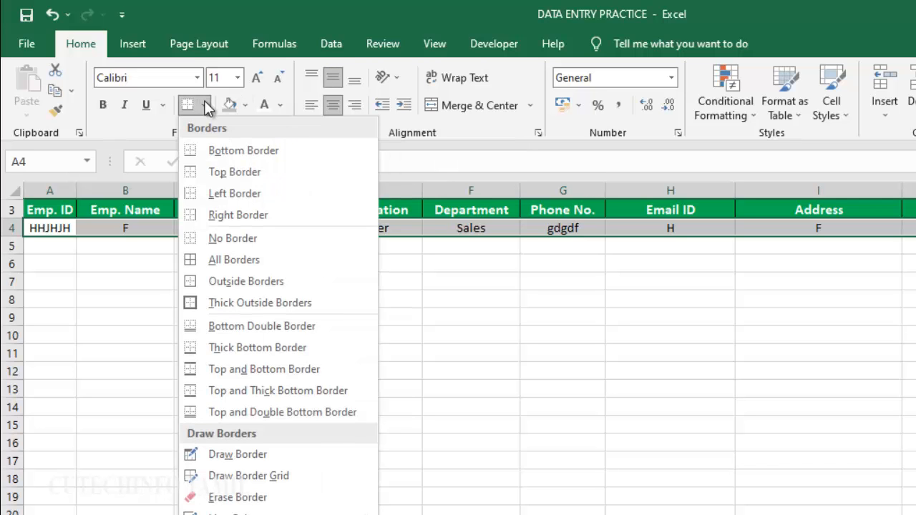
{"action": "left_click", "coordinate": [230, 264]}
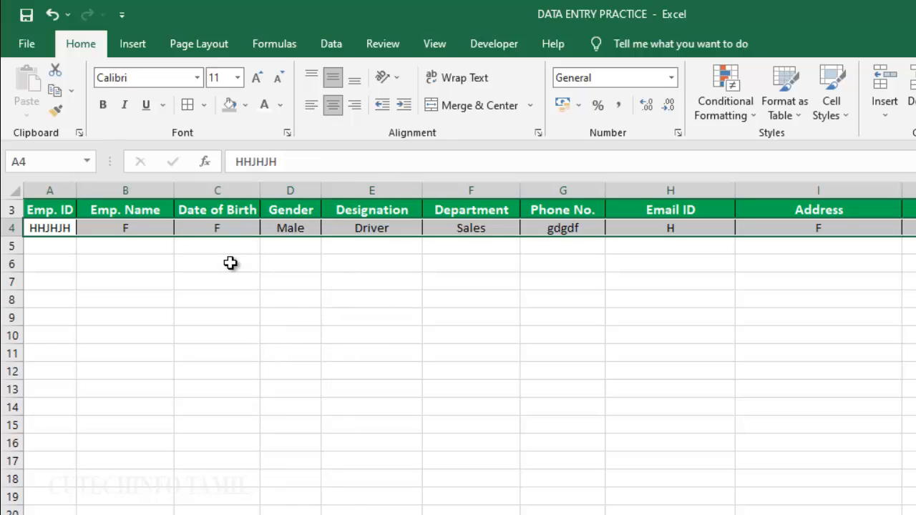
Format the Date of Birth cell C4 as Short Date
{"action": "key", "text": "Right"}
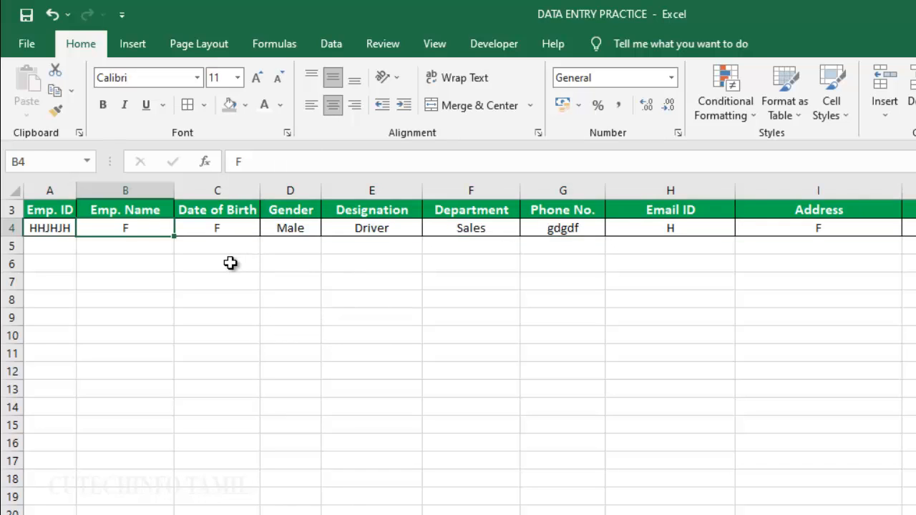
{"action": "key", "text": "Right"}
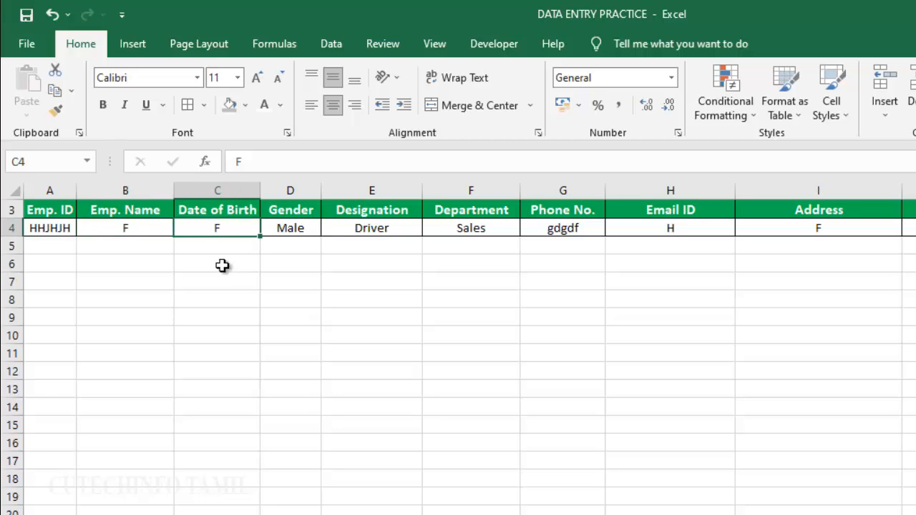
{"action": "left_click", "coordinate": [672, 78]}
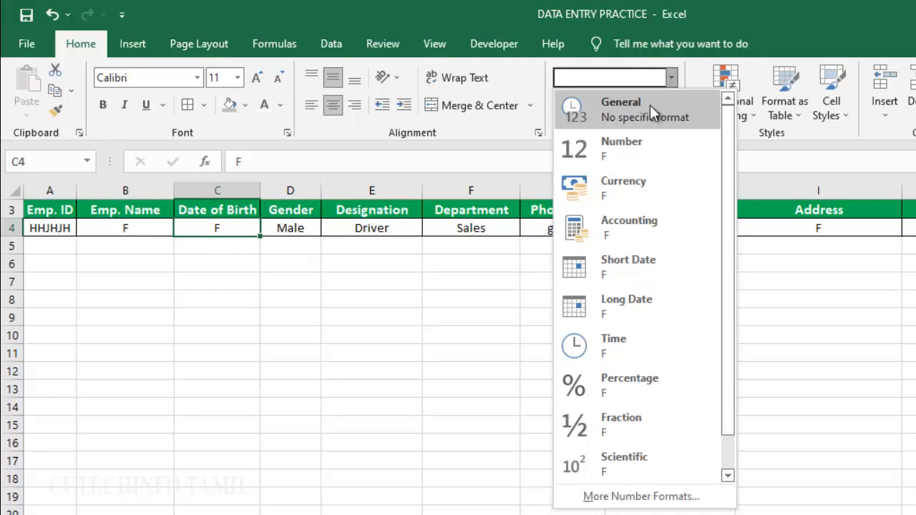
{"action": "left_click", "coordinate": [644, 266]}
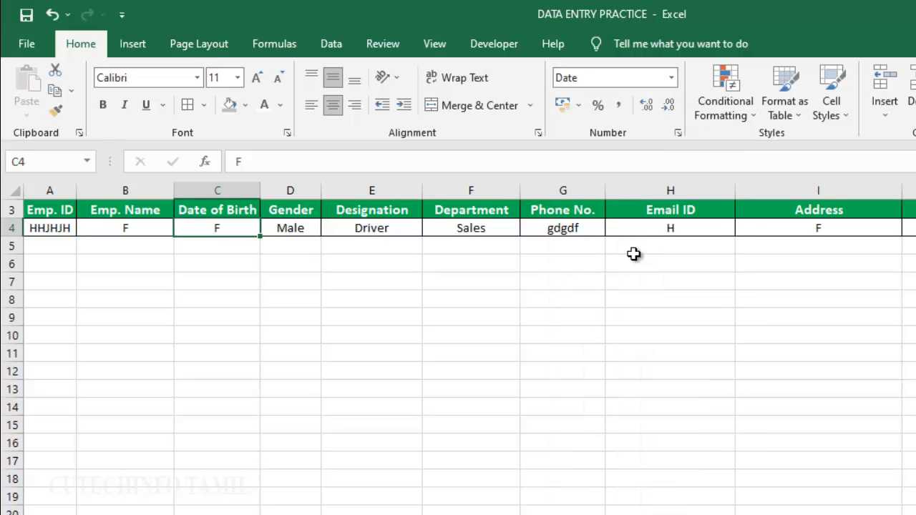
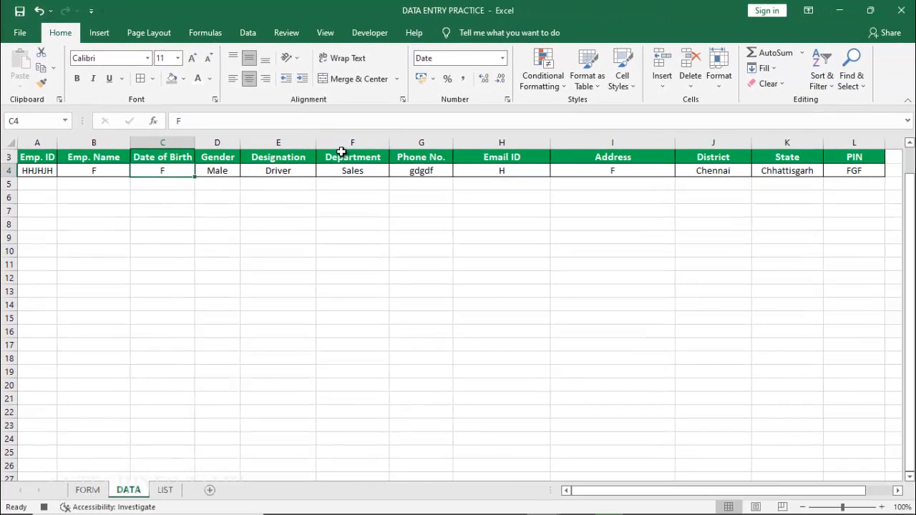
Move the selection along row 4 to the empty cell M4 and turn off relative references
{"action": "key", "text": "Right"}
{"action": "key", "text": "Right"}
{"action": "key", "text": "Right"}
{"action": "key", "text": "Right"}
{"action": "key", "text": "Right"}
{"action": "key", "text": "Right"}
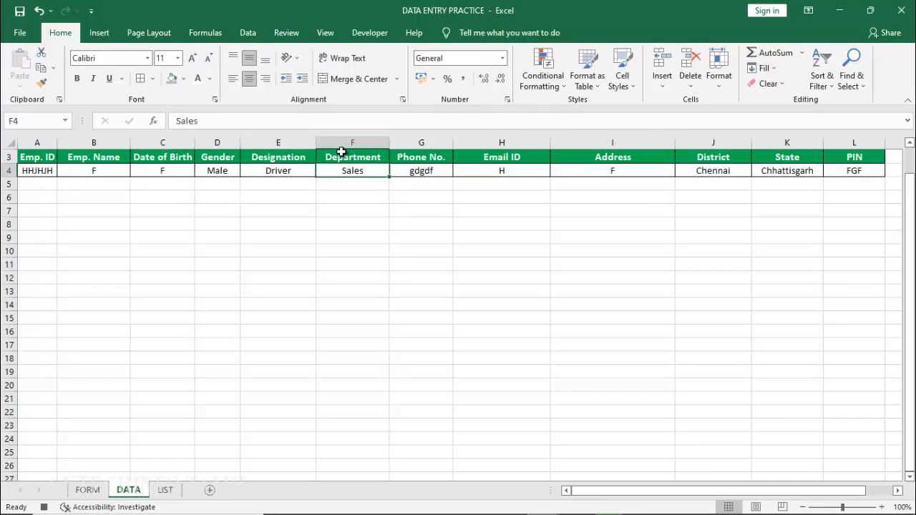
{"action": "key", "text": "Right"}
{"action": "key", "text": "Right"}
{"action": "key", "text": "Right"}
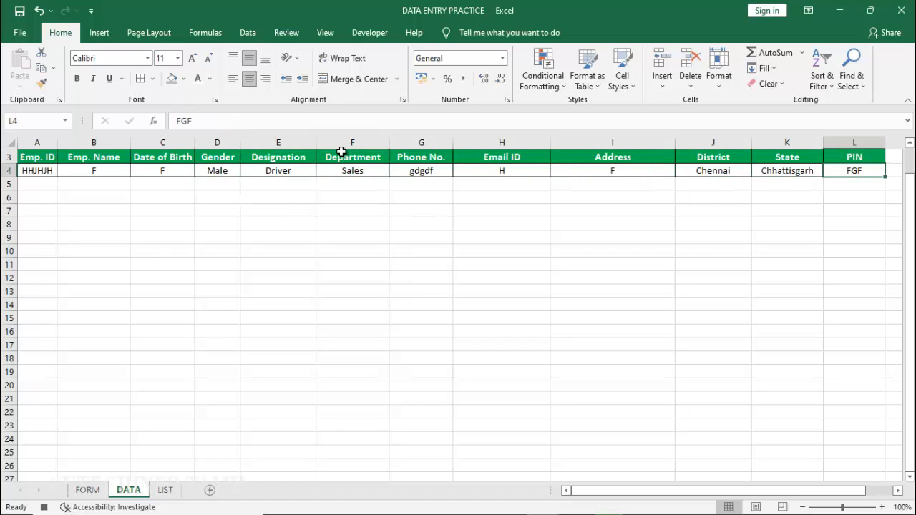
{"action": "key", "text": "Right"}
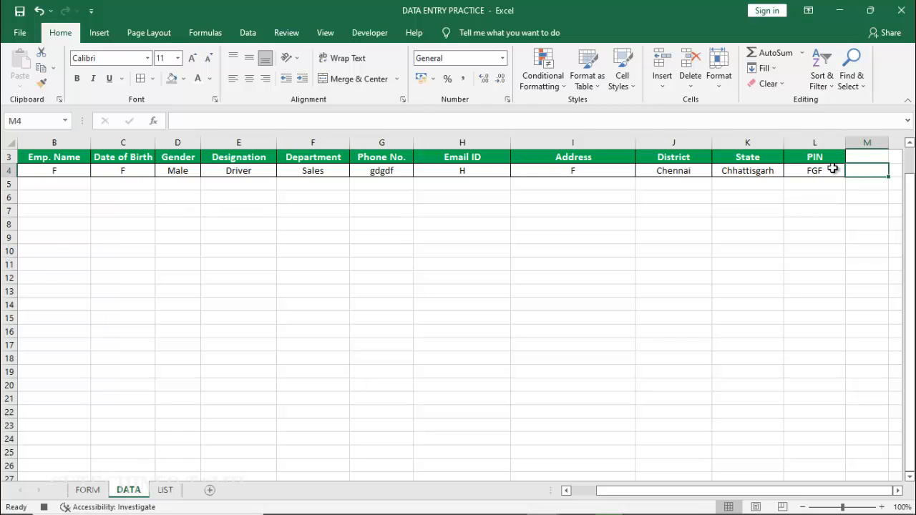
{"action": "left_click", "coordinate": [382, 36]}
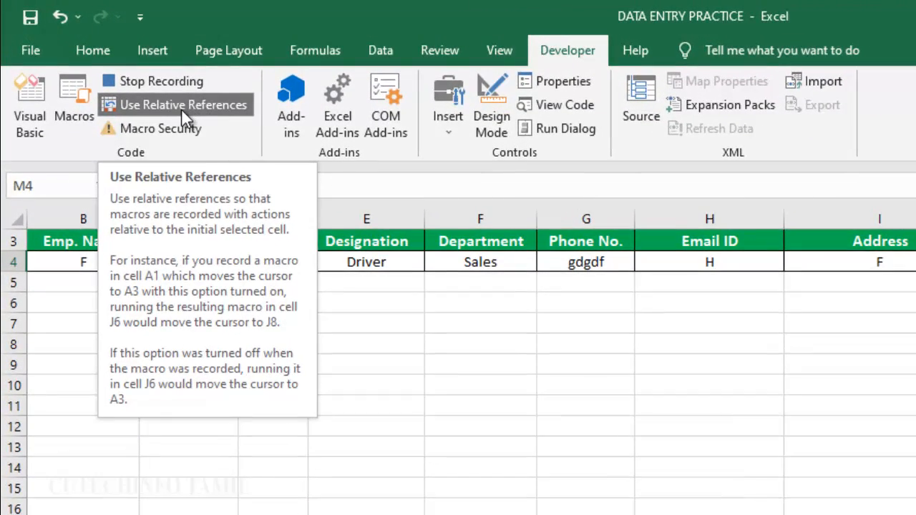
{"action": "left_click", "coordinate": [148, 90]}
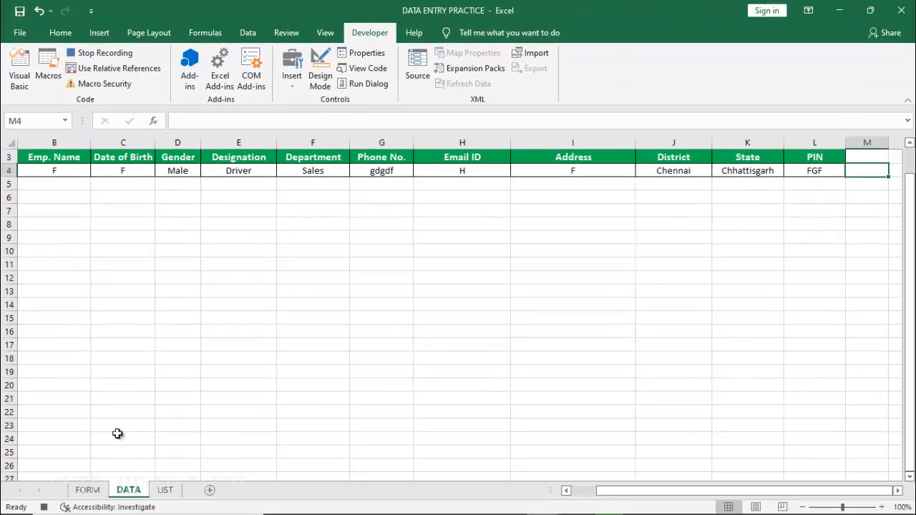
Clear the PIN, State, District and Address entries on the FORM sheet
{"action": "left_click", "coordinate": [88, 490]}
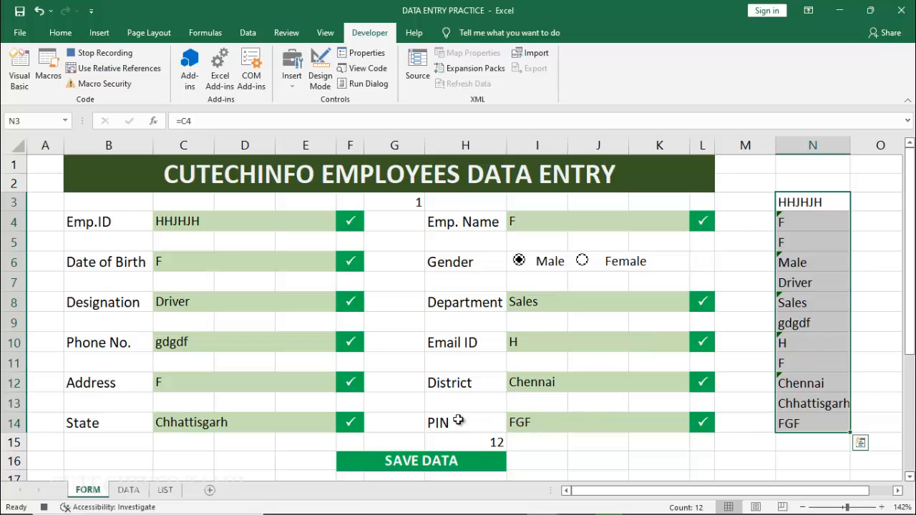
{"action": "left_click", "coordinate": [544, 424]}
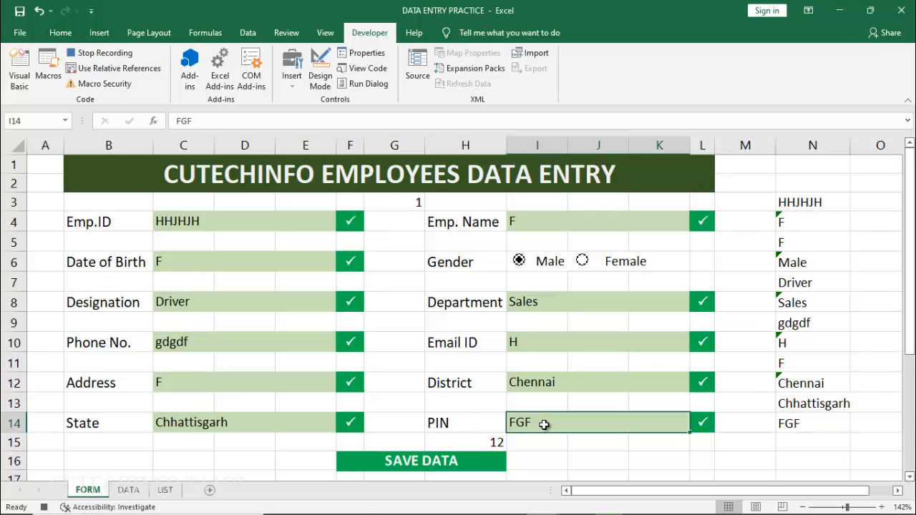
{"action": "left_click", "coordinate": [231, 425]}
{"action": "key", "text": "Delete"}
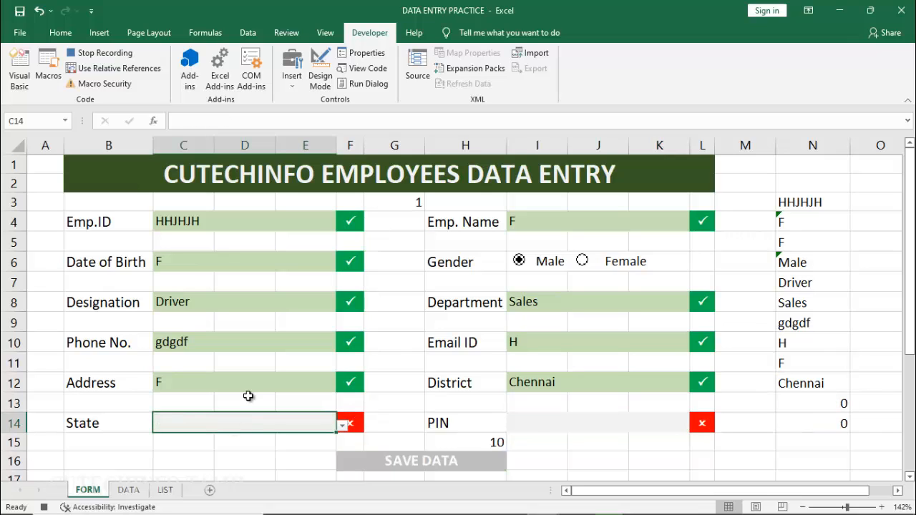
{"action": "left_click", "coordinate": [513, 379]}
{"action": "key", "text": "Delete"}
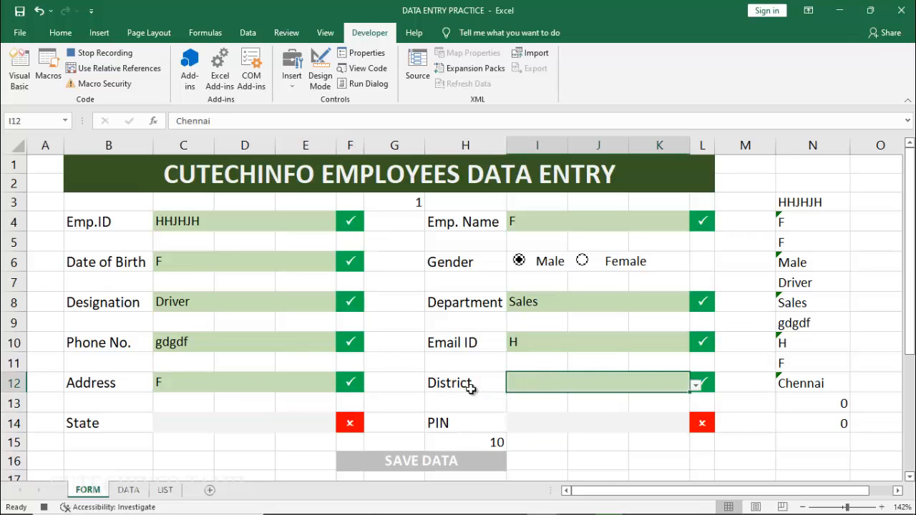
{"action": "left_click", "coordinate": [301, 383]}
{"action": "key", "text": "Delete"}
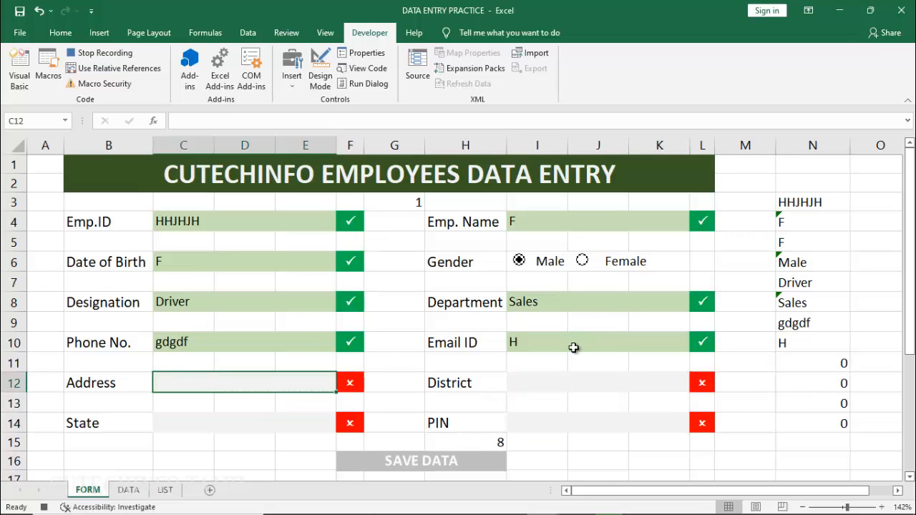
Clear the Email ID, Phone No., Designation and Department entries in the form
{"action": "left_click", "coordinate": [574, 345]}
{"action": "key", "text": "Delete"}
{"action": "left_click", "coordinate": [275, 336]}
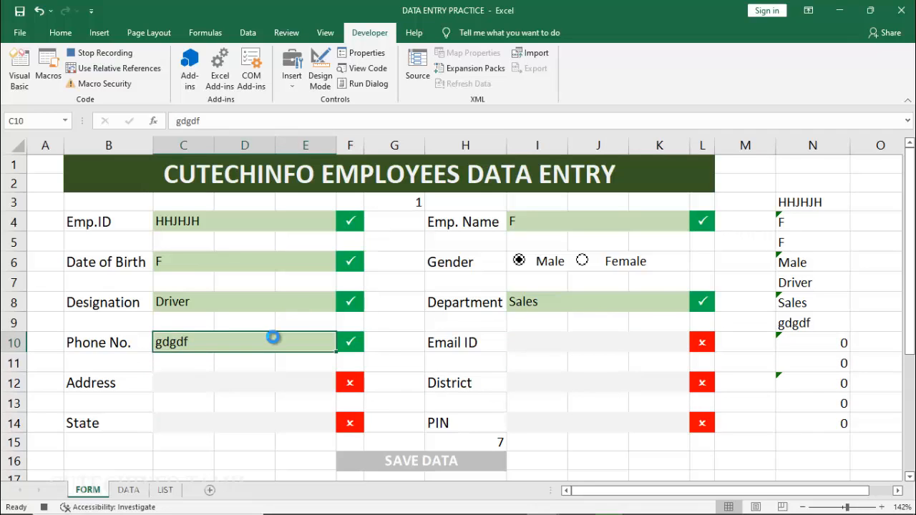
{"action": "key", "text": "Delete"}
{"action": "left_click", "coordinate": [292, 301]}
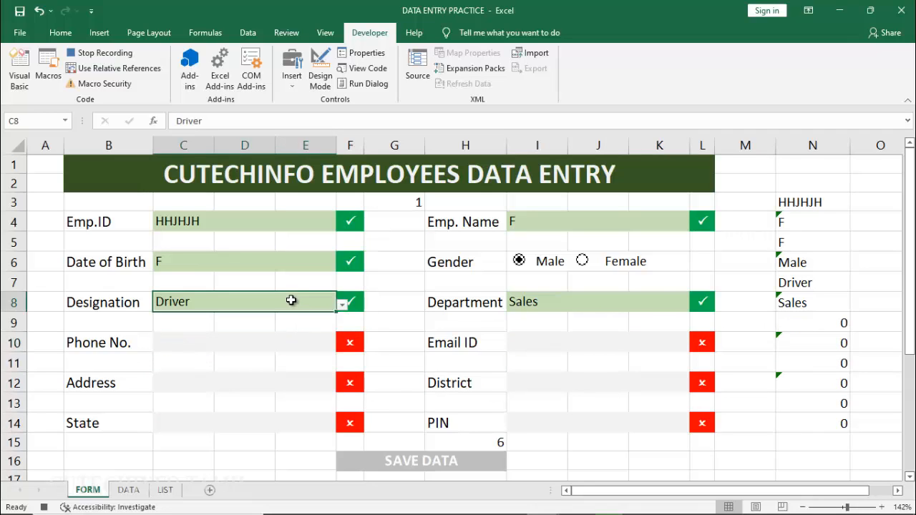
{"action": "key", "text": "Delete"}
{"action": "left_click", "coordinate": [541, 305]}
{"action": "key", "text": "Delete"}
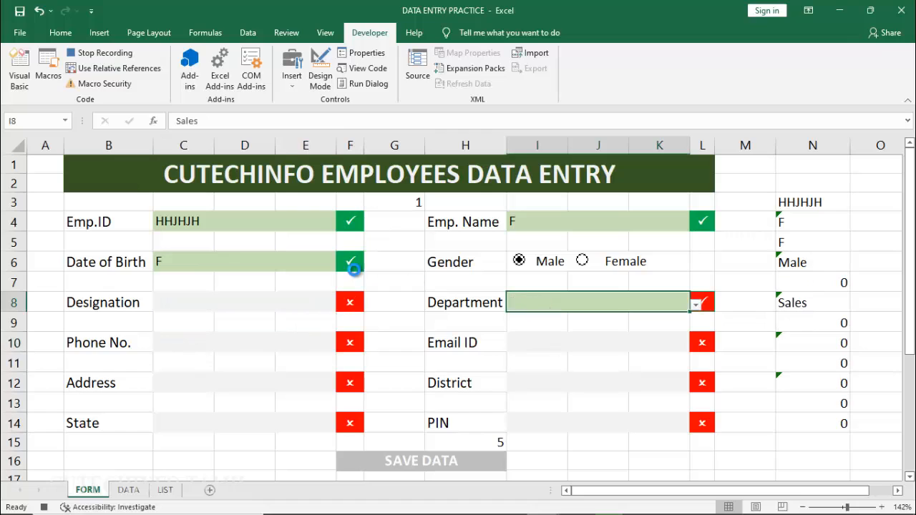
Clear the Date of Birth, Emp. Name and Emp.ID entries, and stop recording the macro
{"action": "left_click", "coordinate": [287, 265]}
{"action": "key", "text": "Delete"}
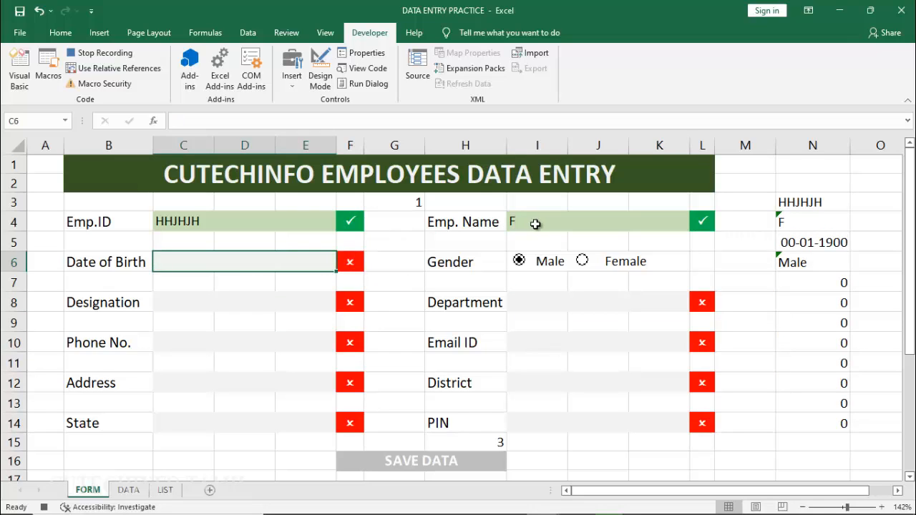
{"action": "left_click", "coordinate": [535, 224]}
{"action": "key", "text": "Delete"}
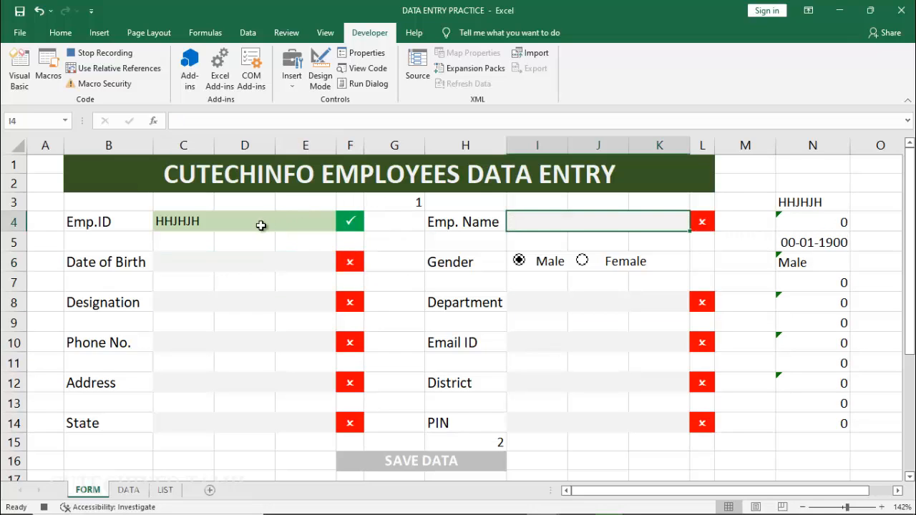
{"action": "left_click", "coordinate": [261, 226]}
{"action": "key", "text": "Delete"}
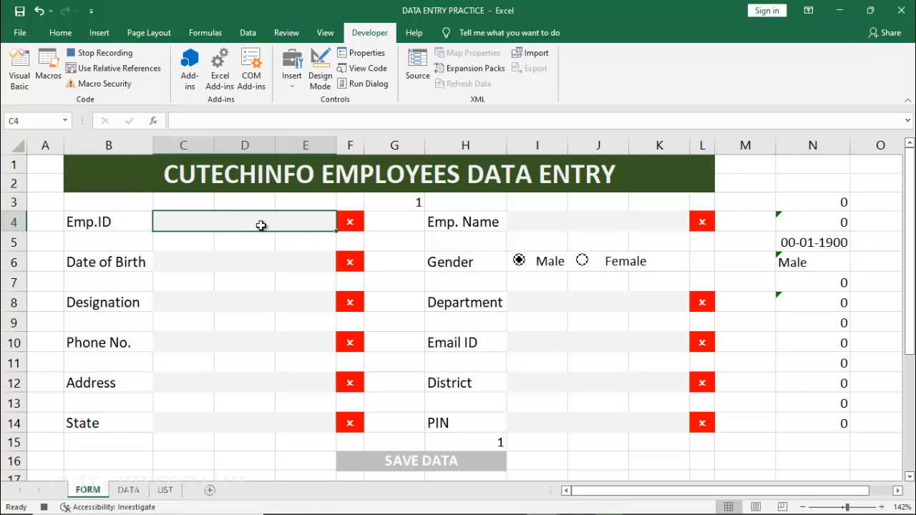
{"action": "left_click", "coordinate": [104, 58]}
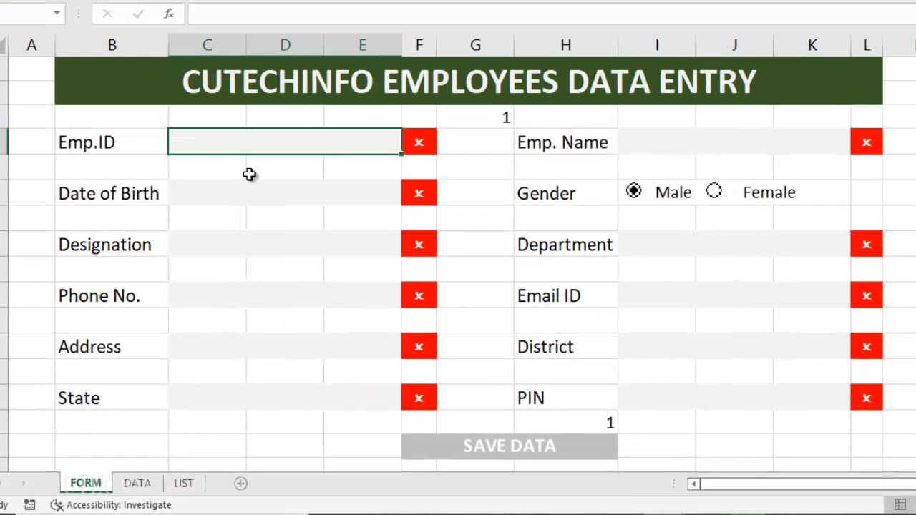
Enter the new employee's ID and name in the Emp.ID and Emp. Name fields
{"action": "type", "text": "100"}
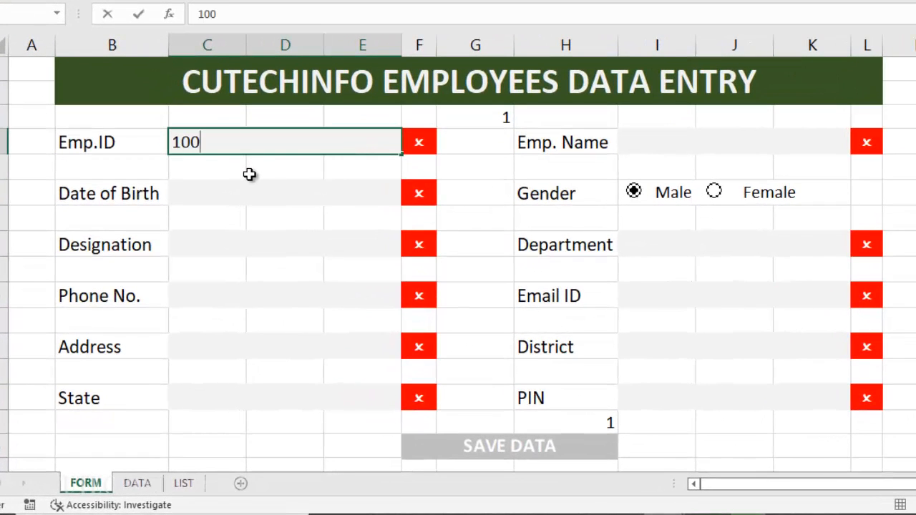
{"action": "type", "text": "3"}
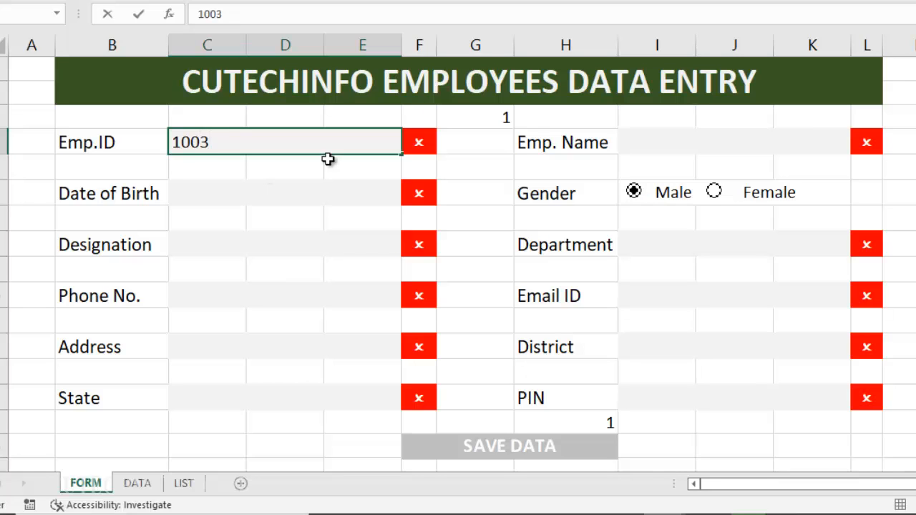
{"action": "left_click", "coordinate": [690, 144]}
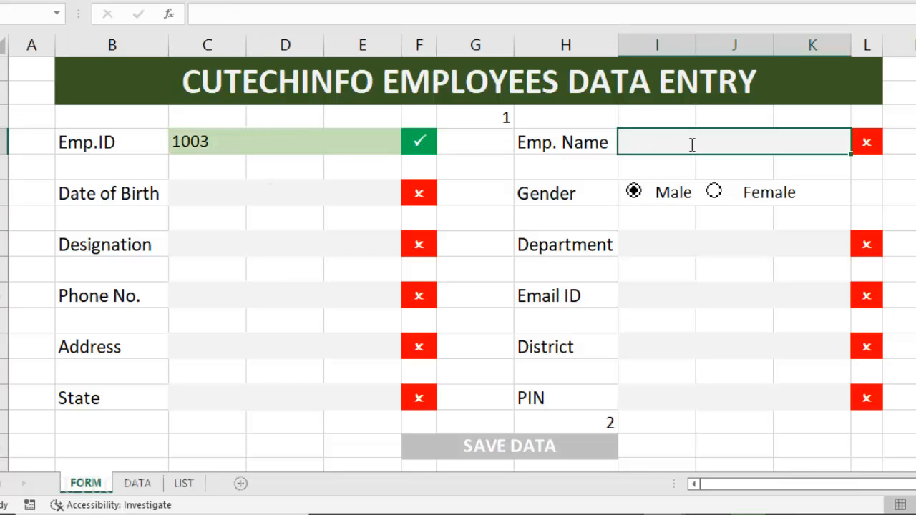
{"action": "type", "text": "SURESH"}
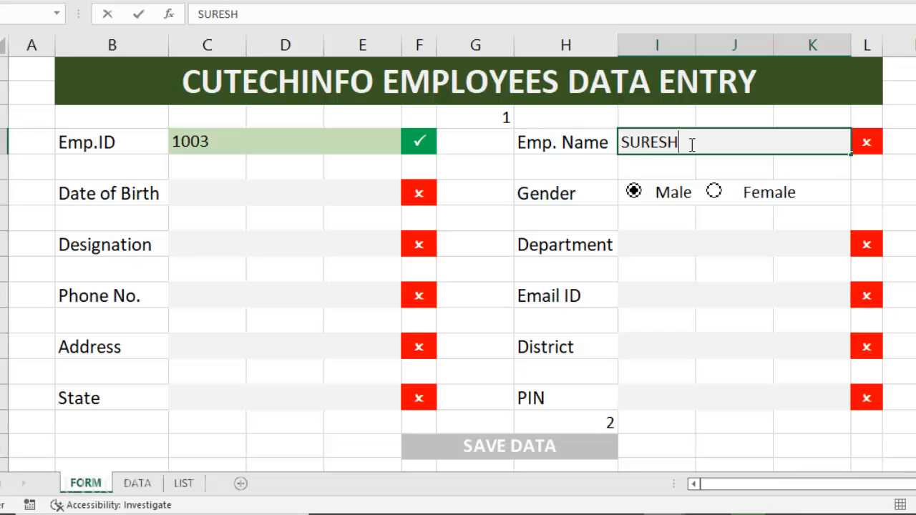
{"action": "key", "text": "Return"}
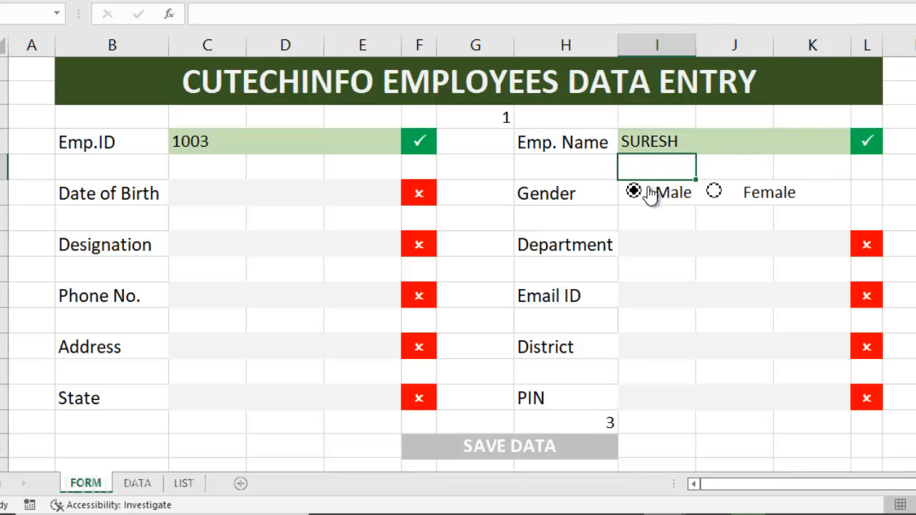
Enter the employee's date of birth in the Date of Birth field
{"action": "left_click", "coordinate": [224, 199]}
{"action": "type", "text": "12-03-"}
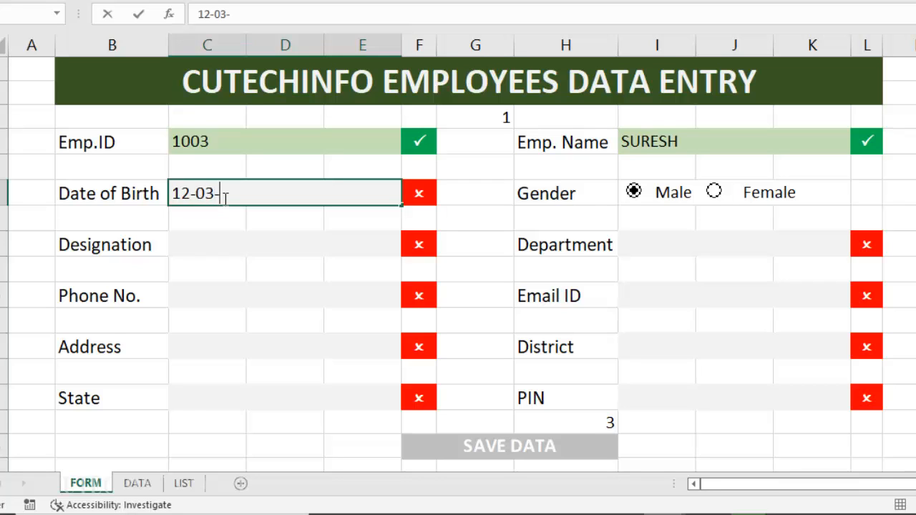
{"action": "type", "text": "2000"}
{"action": "key", "text": "Return"}
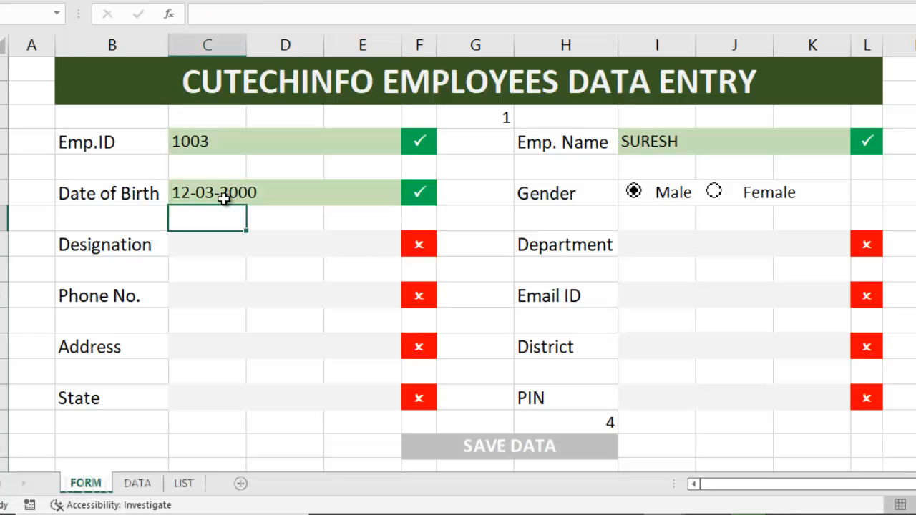
Set the Designation to Accountant and the Department to Accounting
{"action": "left_click", "coordinate": [222, 252]}
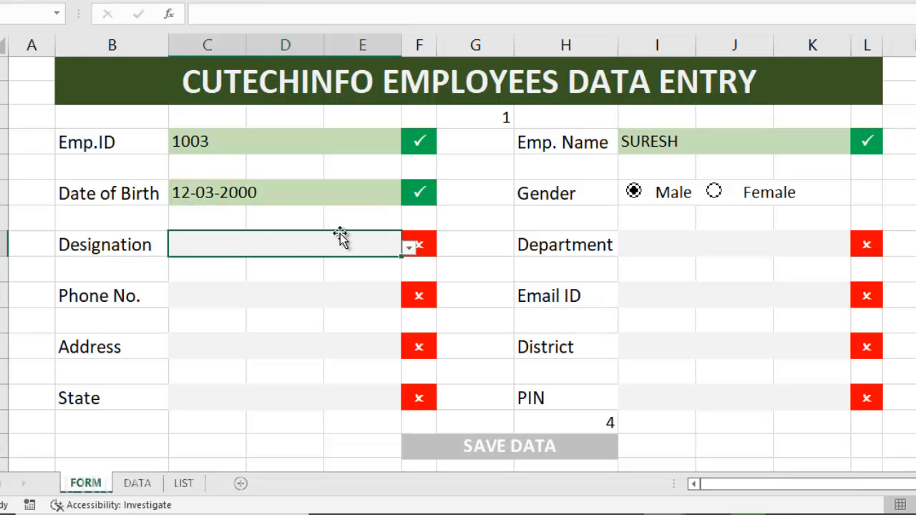
{"action": "left_click", "coordinate": [409, 247]}
{"action": "left_click", "coordinate": [296, 283]}
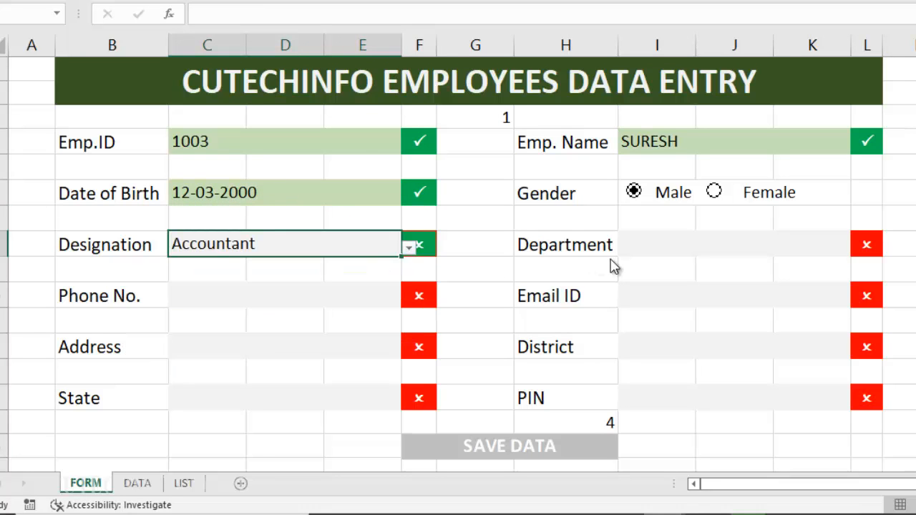
{"action": "left_click", "coordinate": [669, 243]}
{"action": "left_click", "coordinate": [858, 247]}
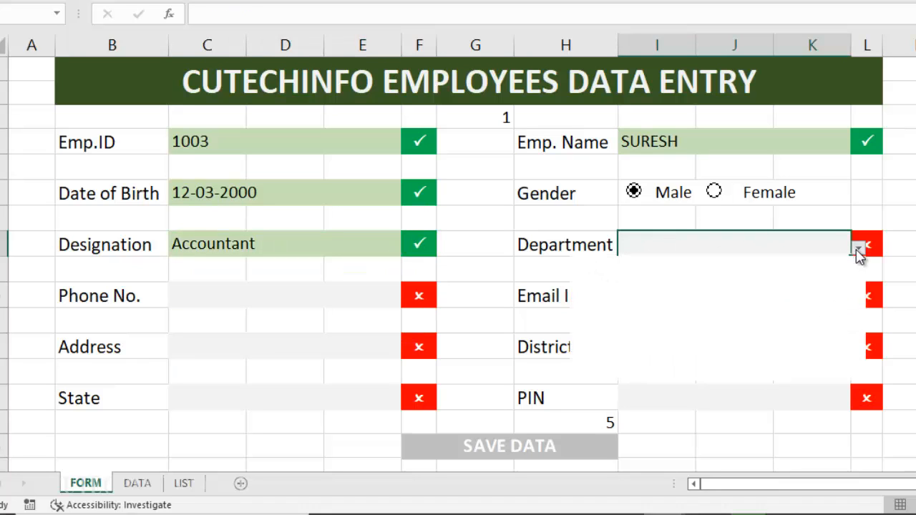
{"action": "left_click", "coordinate": [763, 358]}
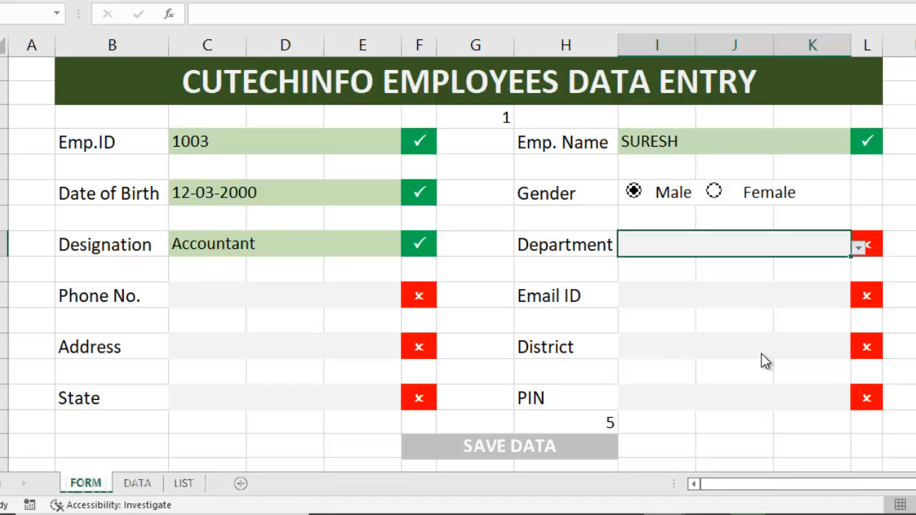
Fill in the employee's phone number and e-mail address in the Phone No. and Email ID fields
{"action": "left_click", "coordinate": [305, 287]}
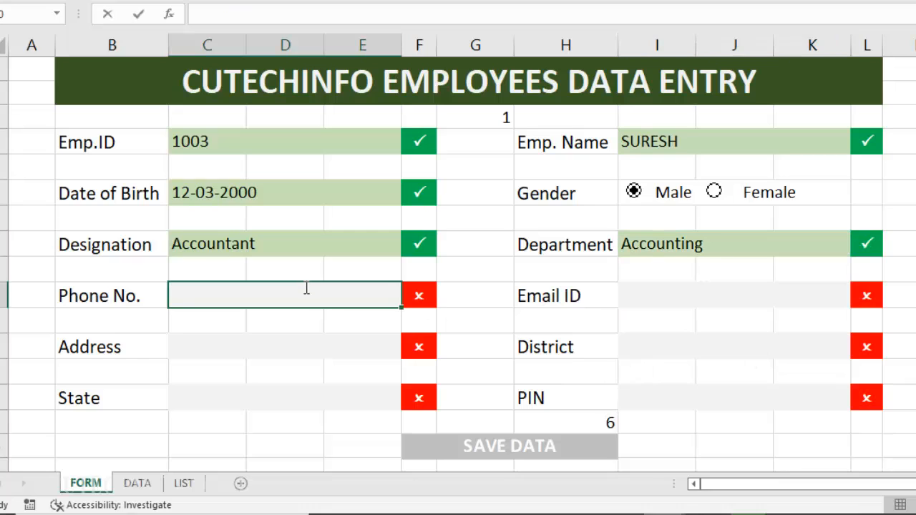
{"action": "type", "text": "223232"}
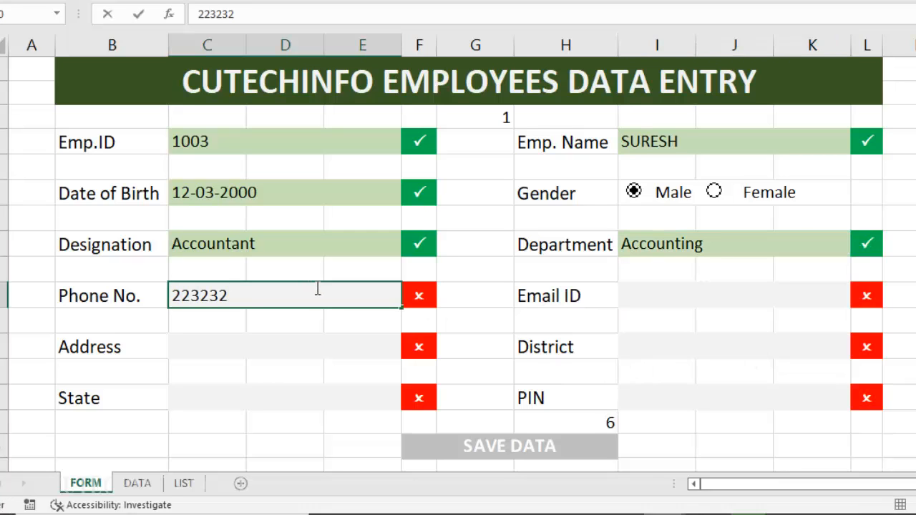
{"action": "type", "text": "XCX333"}
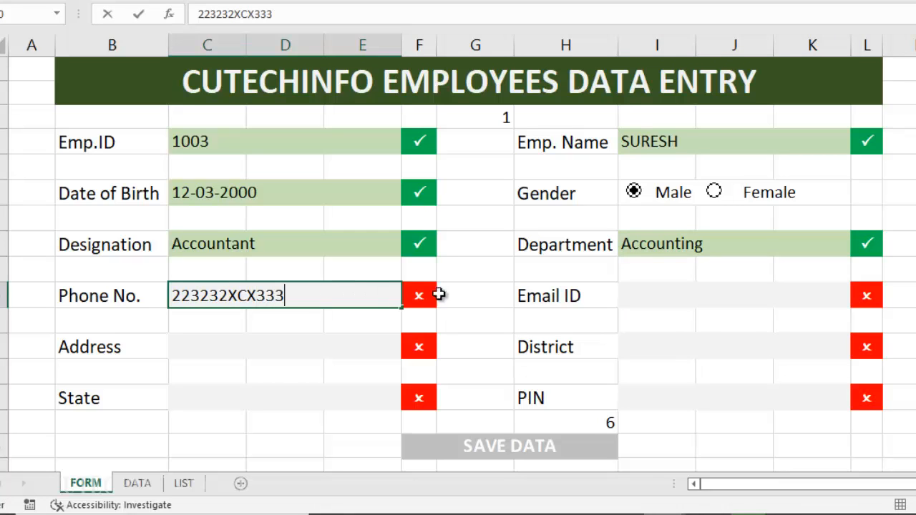
{"action": "left_click", "coordinate": [702, 308]}
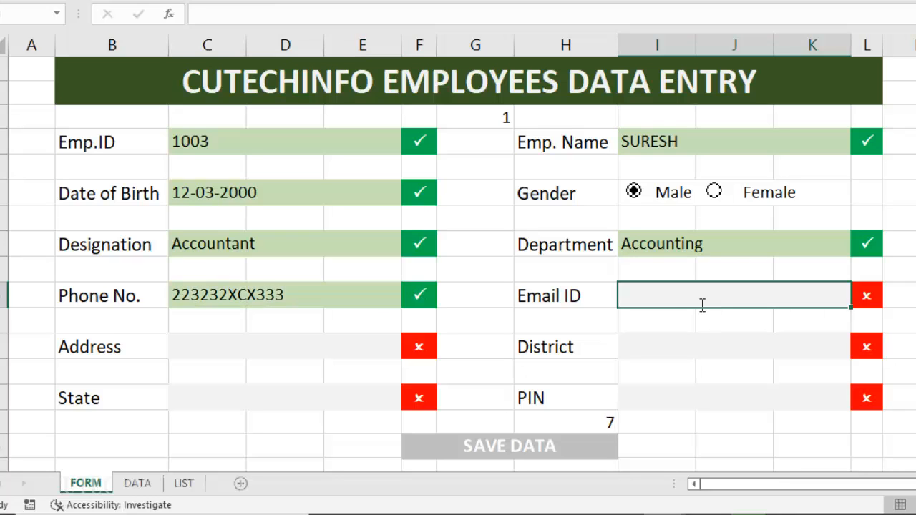
{"action": "type", "text": "SSSS"}
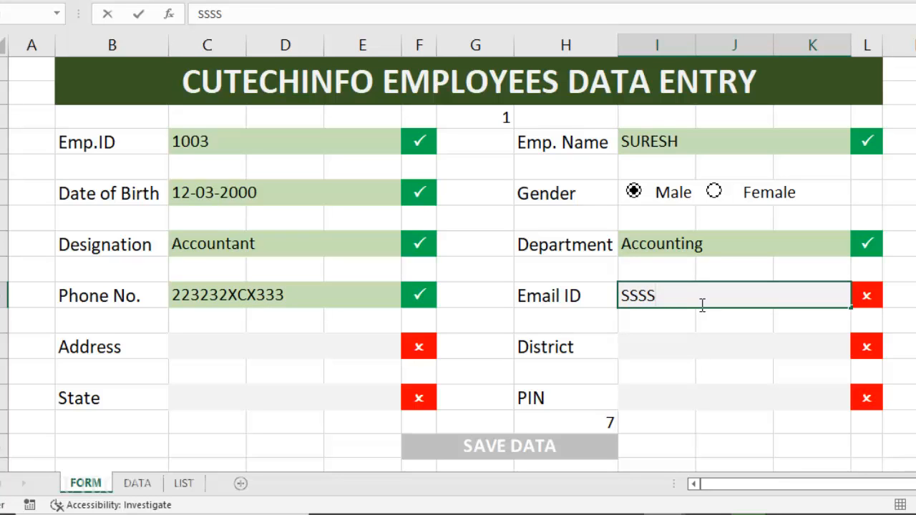
{"action": "type", "text": "@GM"}
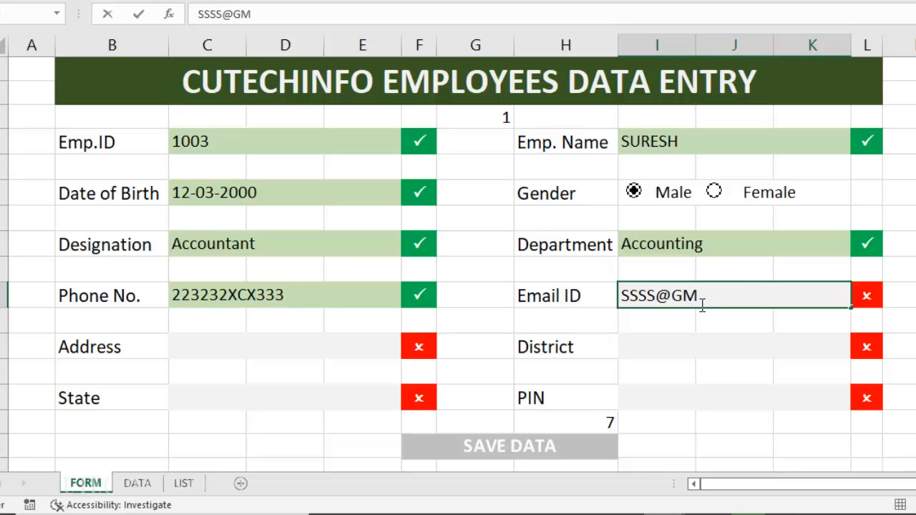
{"action": "type", "text": "AILL.COM"}
{"action": "key", "text": "Return"}
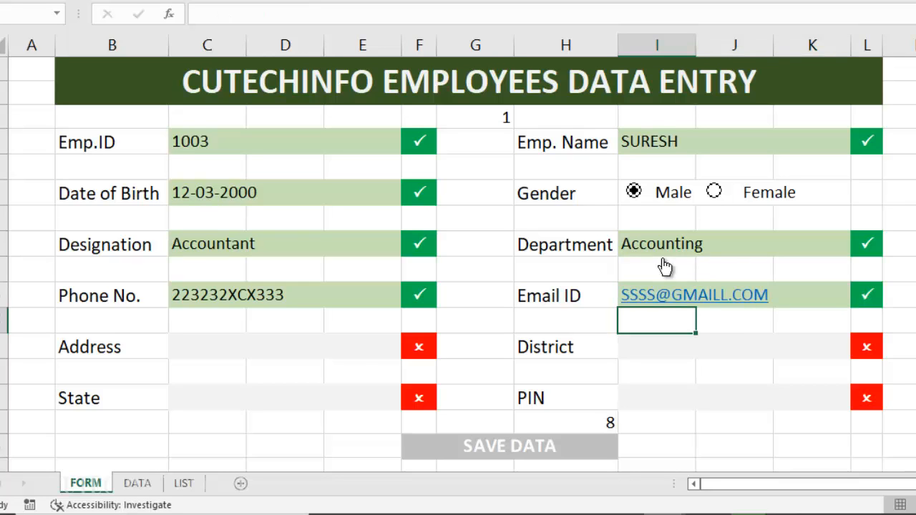
Enter the employee's address in the Address field and set the District to Cuddalore
{"action": "left_click", "coordinate": [290, 346]}
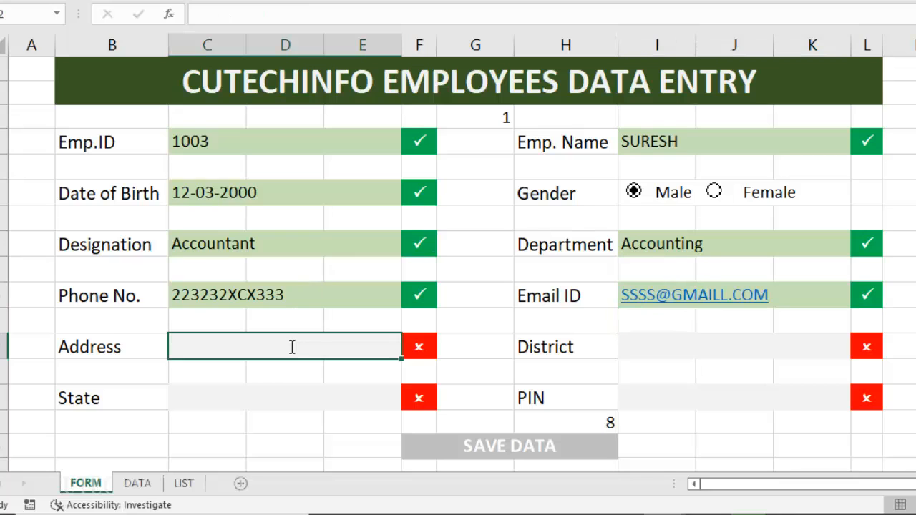
{"action": "type", "text": "RG N"}
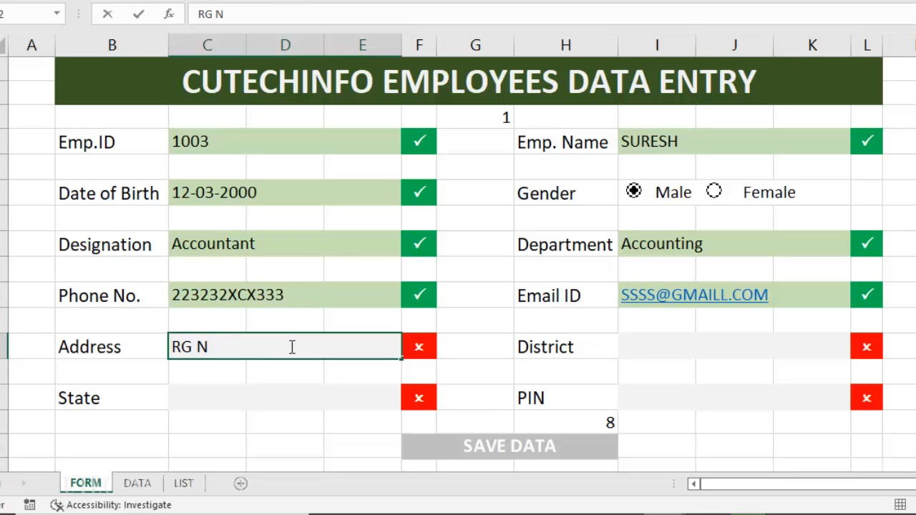
{"action": "type", "text": "AGAR"}
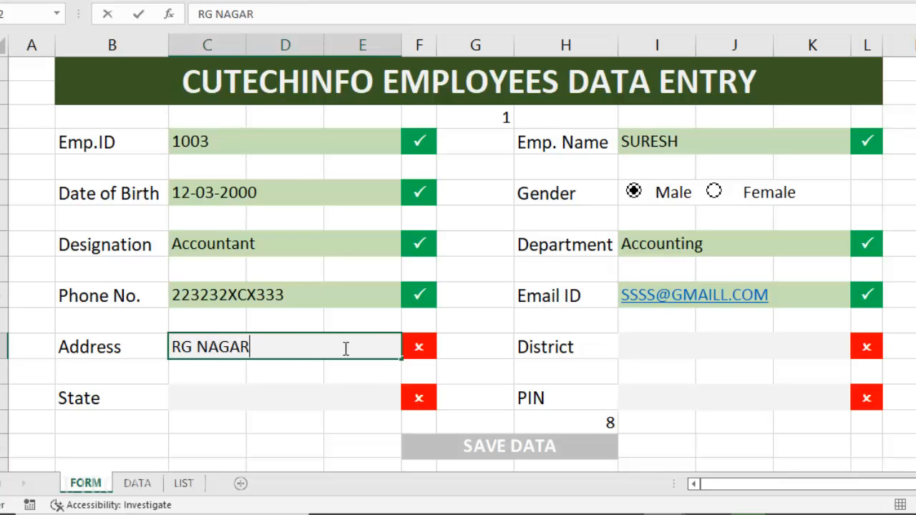
{"action": "key", "text": "Return"}
{"action": "left_click", "coordinate": [706, 350]}
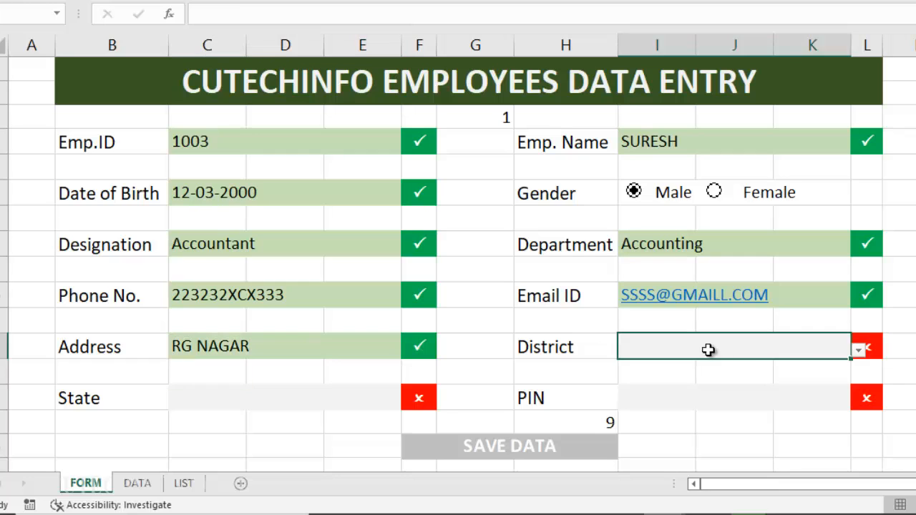
{"action": "left_click", "coordinate": [856, 350]}
{"action": "left_click", "coordinate": [781, 459]}
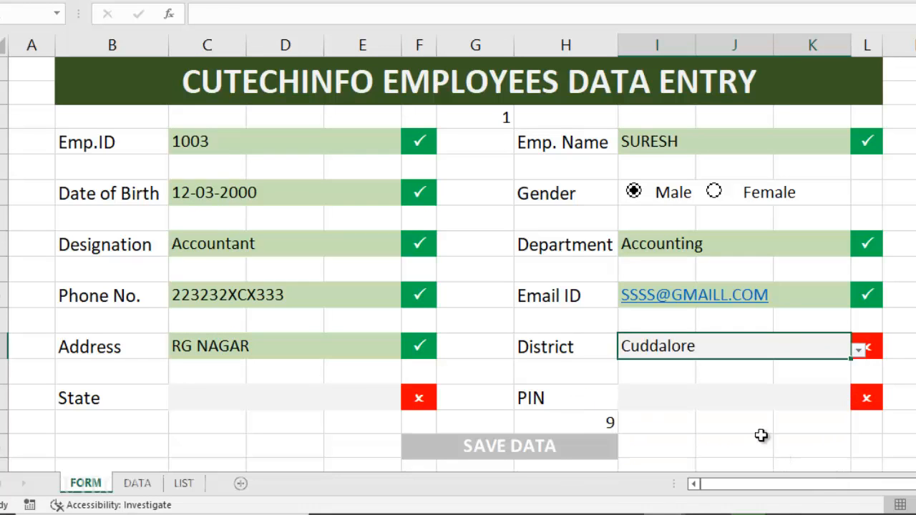
Set the State field of the employee record to Tamil Nadu
{"action": "left_click", "coordinate": [237, 400]}
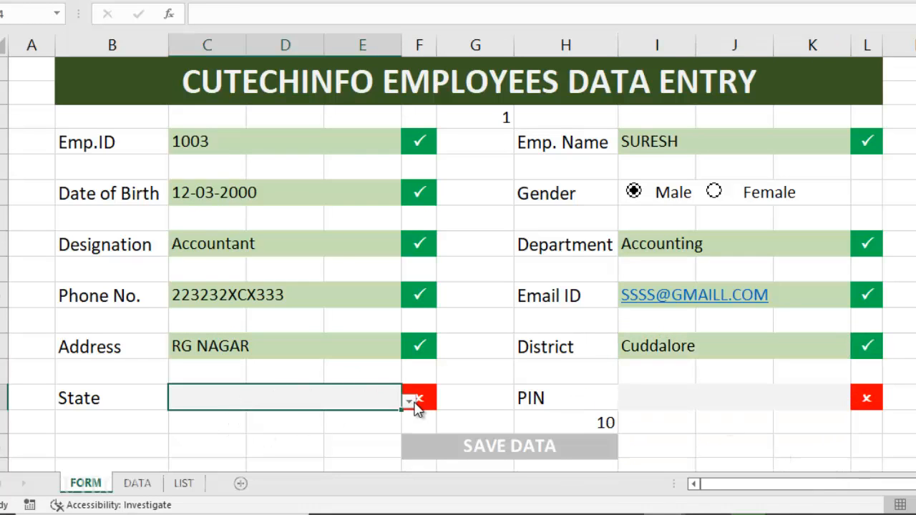
{"action": "left_click", "coordinate": [410, 403]}
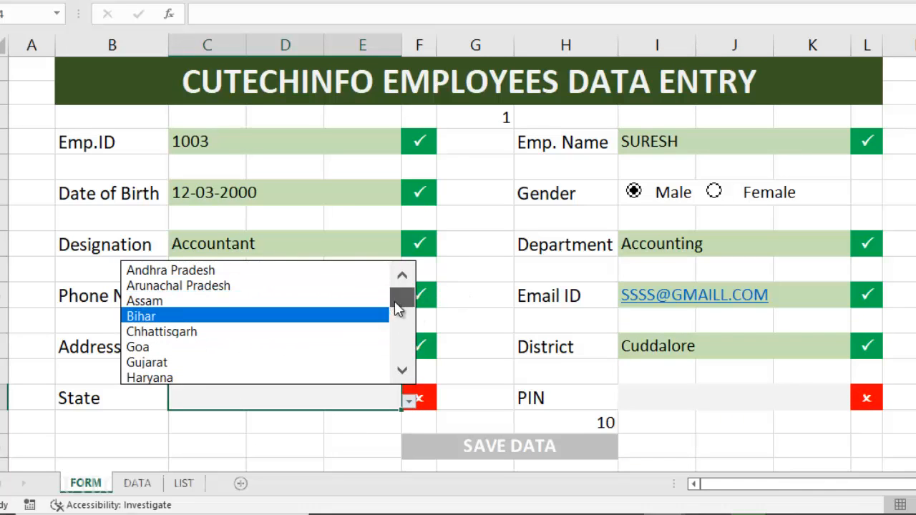
{"action": "left_click_drag", "start_coordinate": [402, 300], "coordinate": [403, 363]}
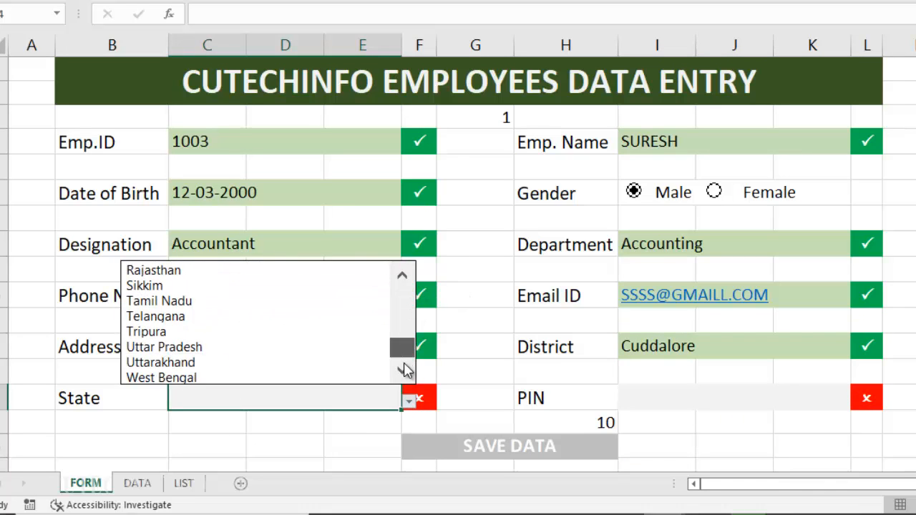
{"action": "left_click", "coordinate": [319, 301]}
Enter the employee's postal PIN code in the PIN field
{"action": "left_click", "coordinate": [697, 404]}
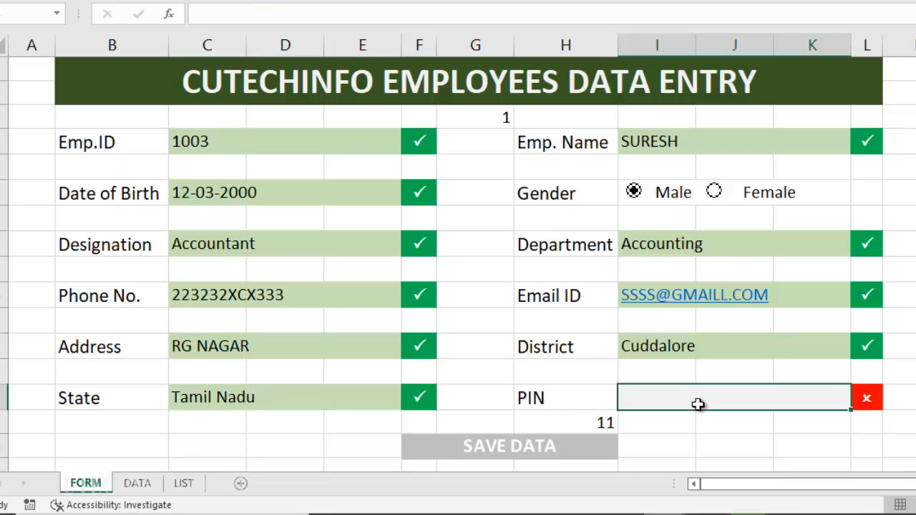
{"action": "double_click", "coordinate": [699, 405]}
{"action": "type", "text": "4454"}
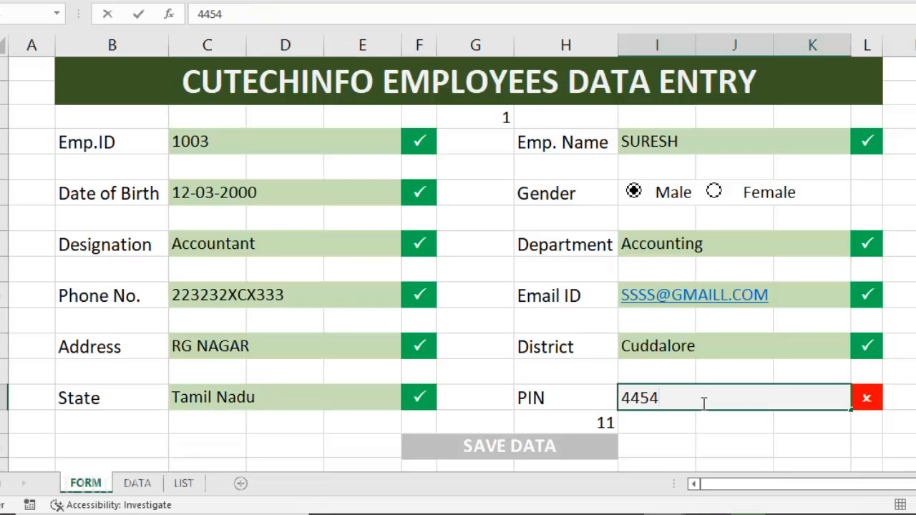
{"action": "key", "text": "BackSpace"}
{"action": "type", "text": " 454"}
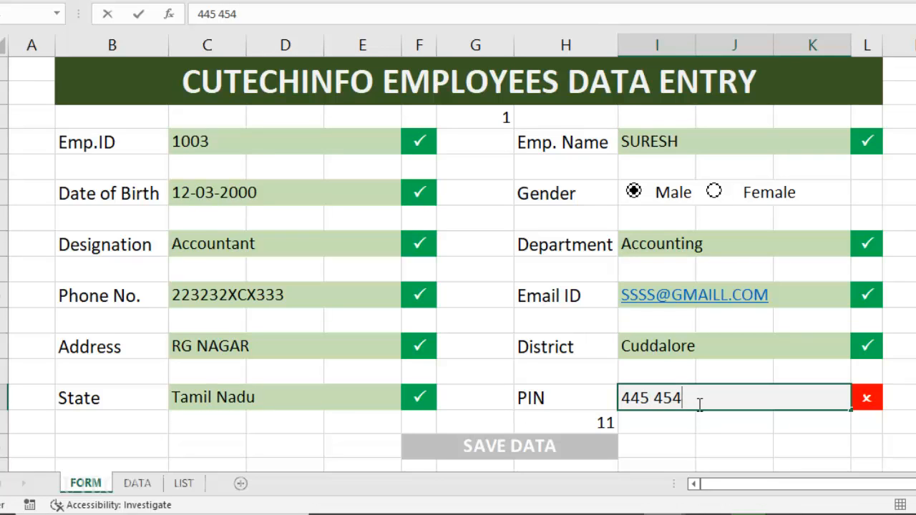
{"action": "key", "text": "Return"}
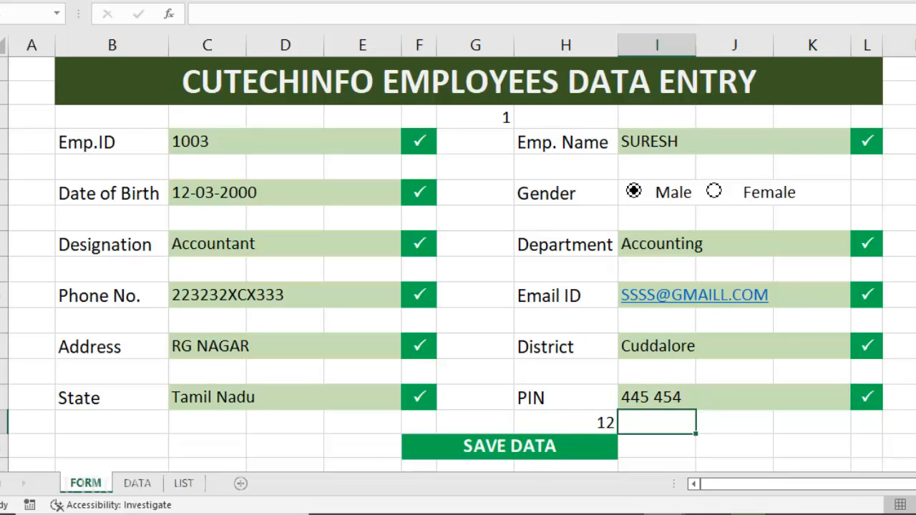
Assign the DATAWORK macro to the green SAVE DATA picture below the form
{"action": "scroll", "coordinate": [672, 390], "scroll_direction": "down", "scroll_amount": 1}
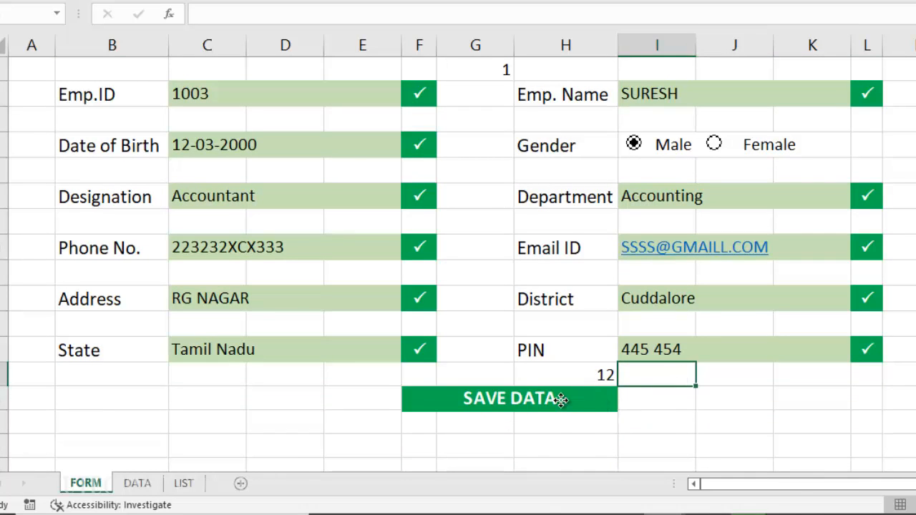
{"action": "right_click", "coordinate": [562, 403]}
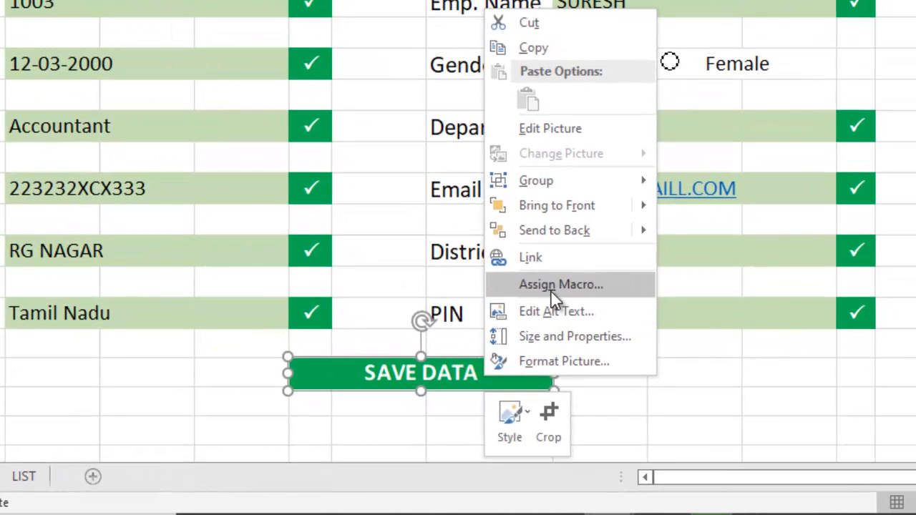
{"action": "left_click", "coordinate": [551, 292]}
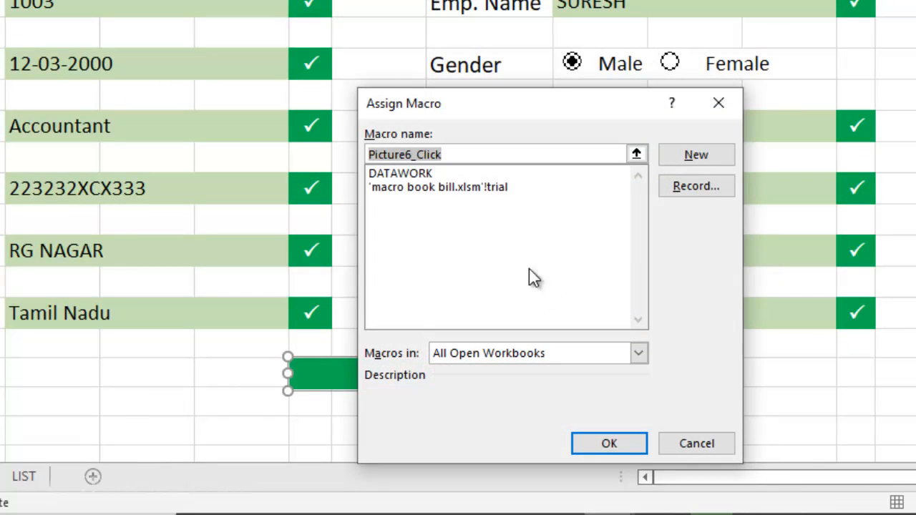
{"action": "left_click", "coordinate": [409, 174]}
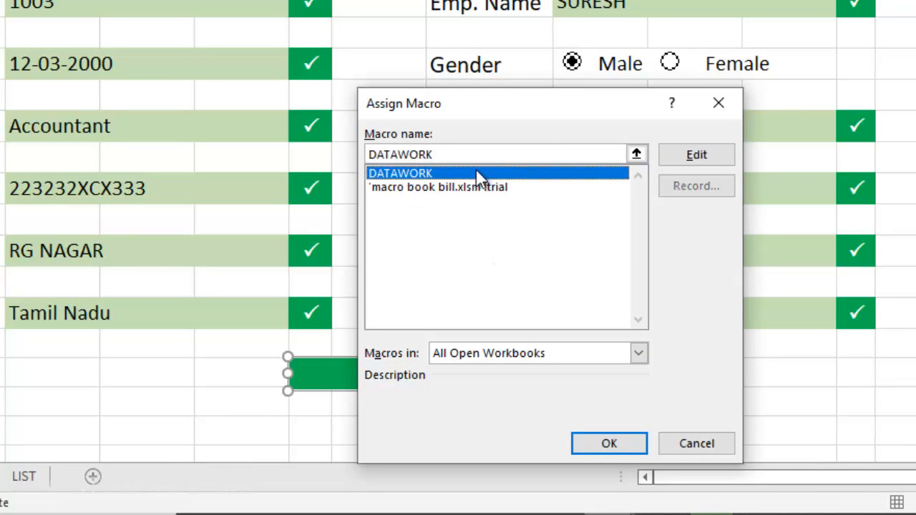
{"action": "left_click", "coordinate": [609, 440]}
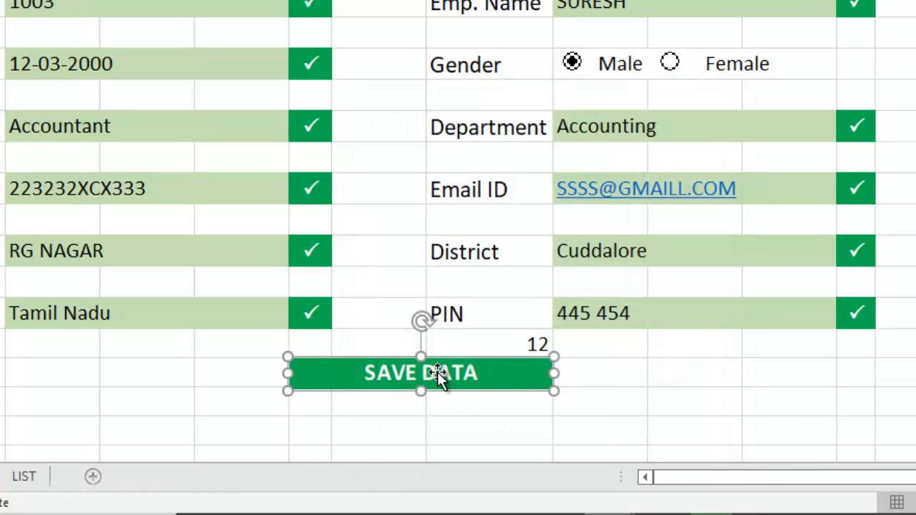
{"action": "left_click", "coordinate": [580, 376]}
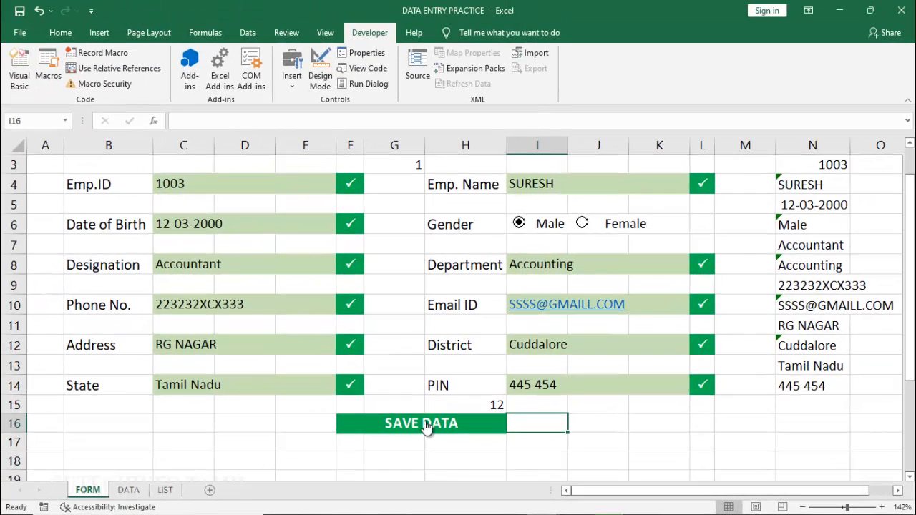
Save the completed record with SAVE DATA and review the stored row across all columns of the DATA sheet
{"action": "left_click", "coordinate": [425, 424]}
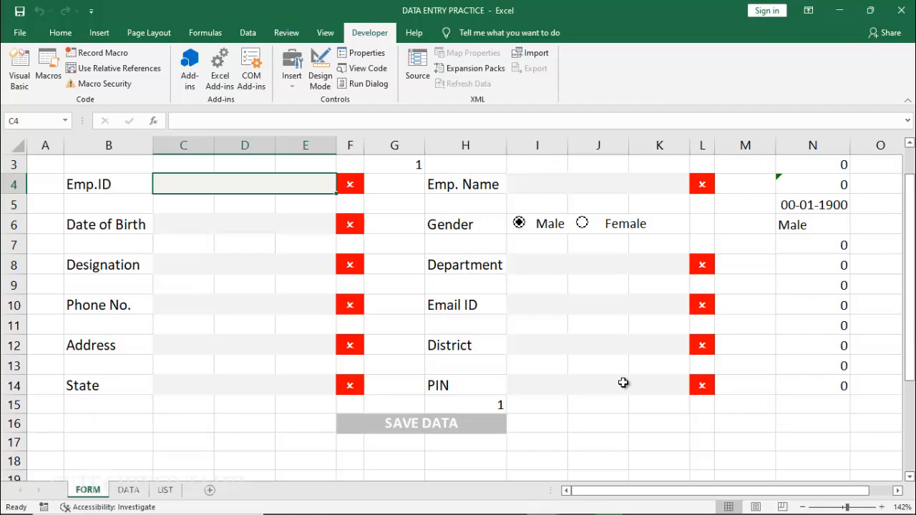
{"action": "left_click", "coordinate": [129, 489]}
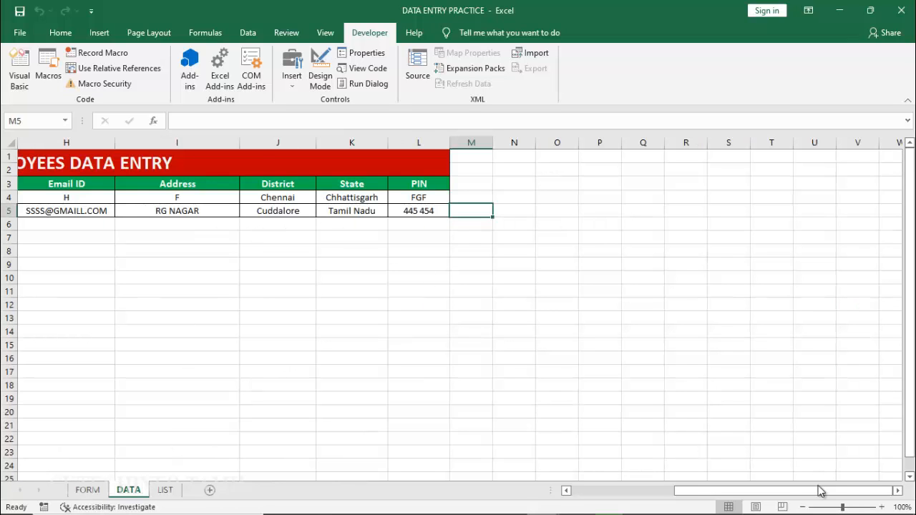
{"action": "left_click_drag", "start_coordinate": [821, 491], "coordinate": [664, 498]}
{"action": "left_click_drag", "start_coordinate": [608, 490], "coordinate": [605, 488]}
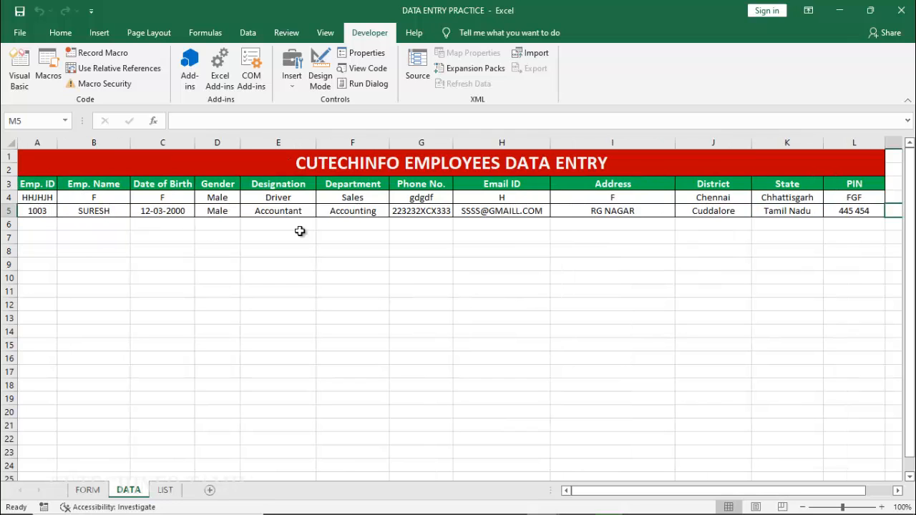
Start a second record on the FORM sheet with an employee ID and name, and set Gender to Female
{"action": "left_click", "coordinate": [90, 490]}
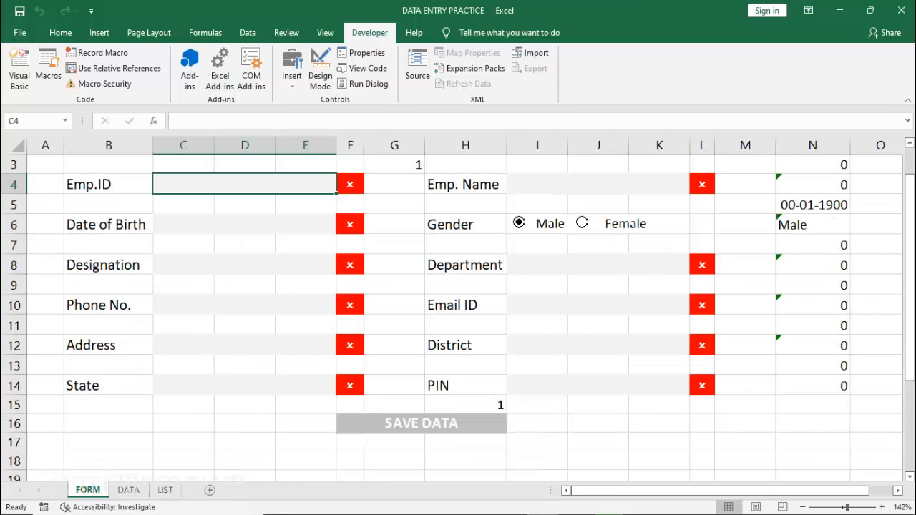
{"action": "scroll", "coordinate": [792, 321], "scroll_direction": "up", "scroll_amount": 1}
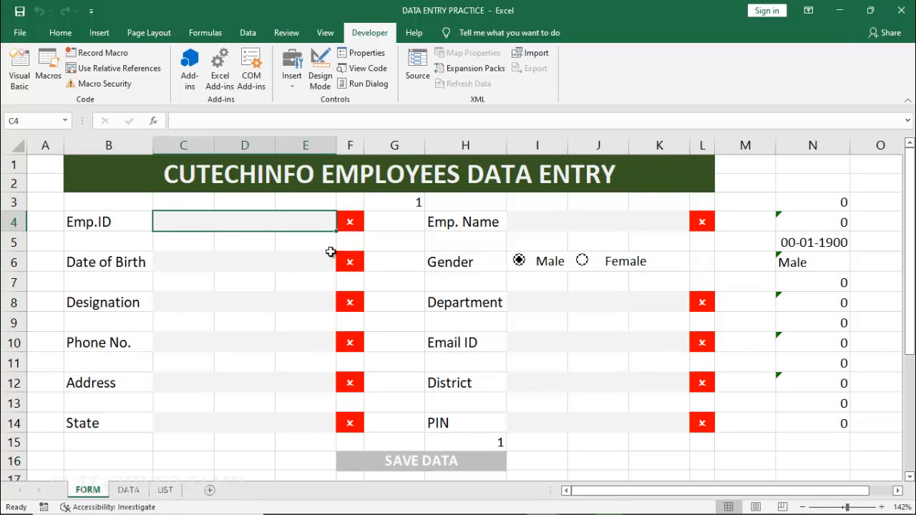
{"action": "type", "text": "2323"}
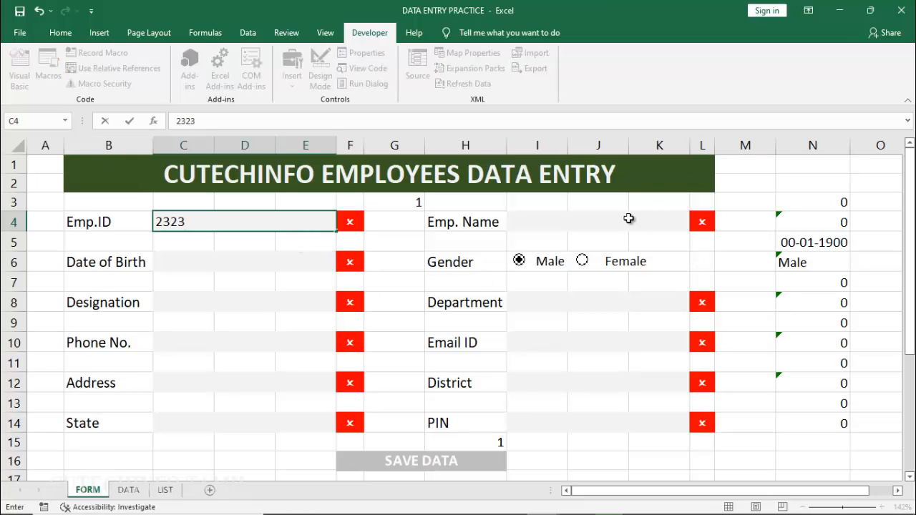
{"action": "left_click", "coordinate": [600, 226]}
{"action": "type", "text": "FFD"}
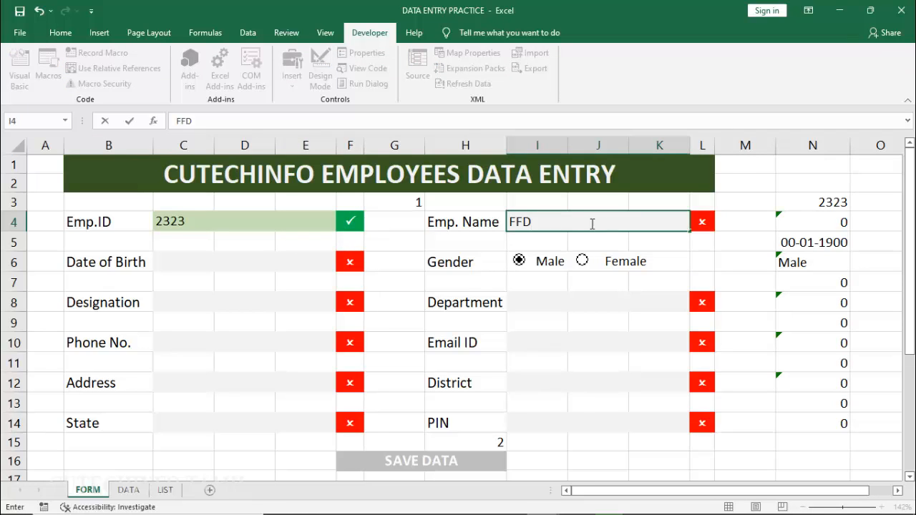
{"action": "key", "text": "Return"}
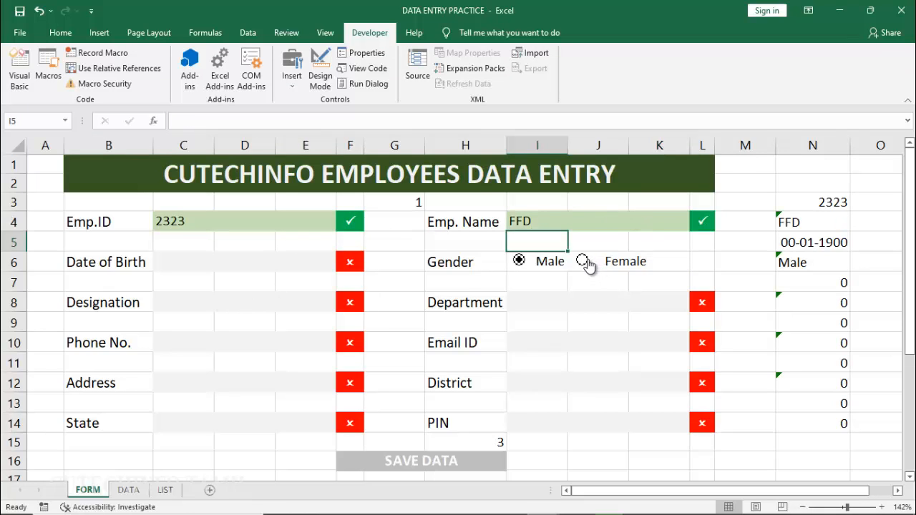
{"action": "left_click", "coordinate": [586, 264]}
Enter the second employee's date of birth in the Date of Birth field
{"action": "left_click", "coordinate": [180, 261]}
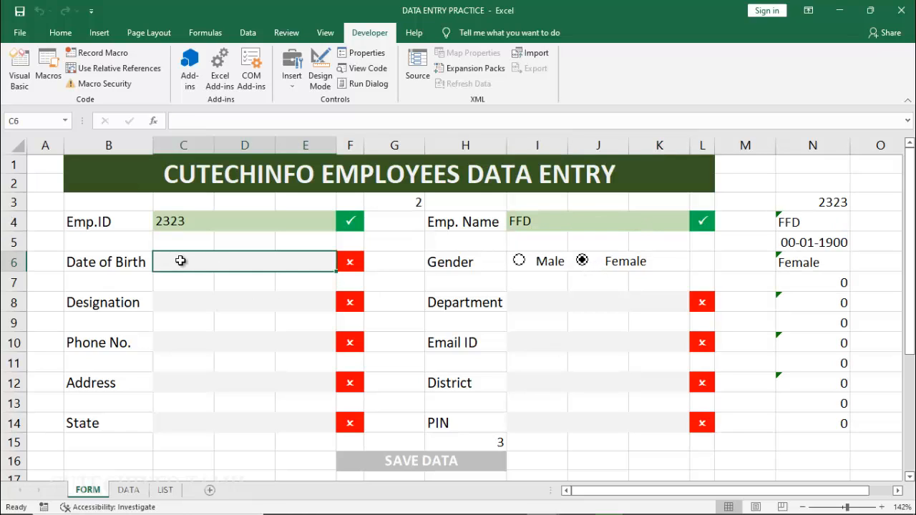
{"action": "type", "text": "3-3-1987"}
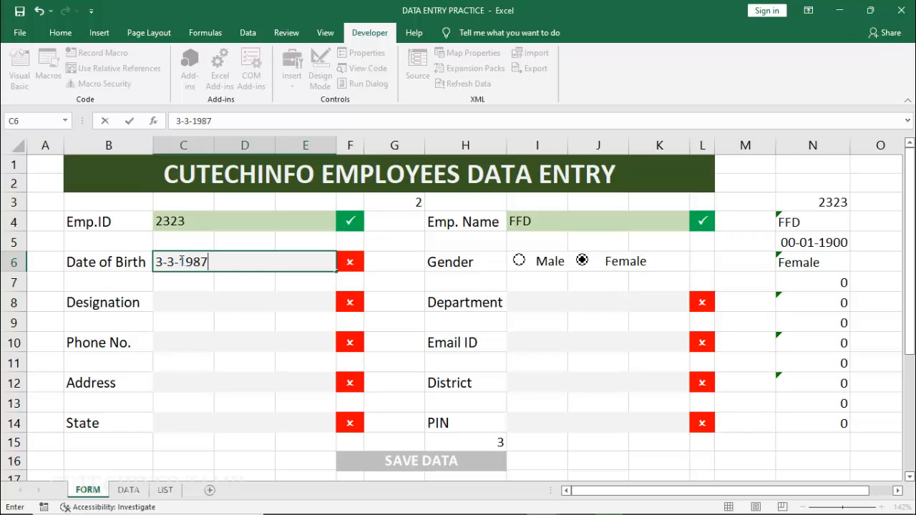
{"action": "key", "text": "Return"}
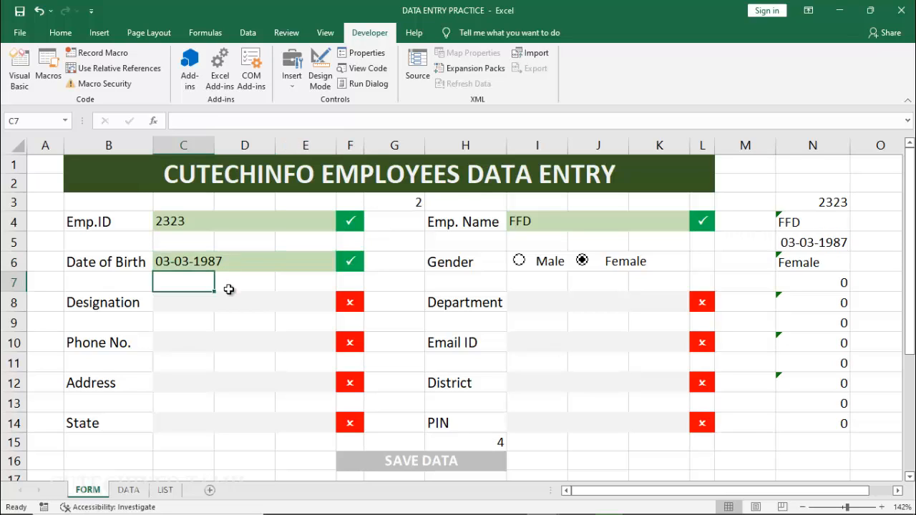
Set the Designation to Clerk and the Department to Purchase
{"action": "left_click", "coordinate": [236, 304]}
{"action": "left_click", "coordinate": [343, 307]}
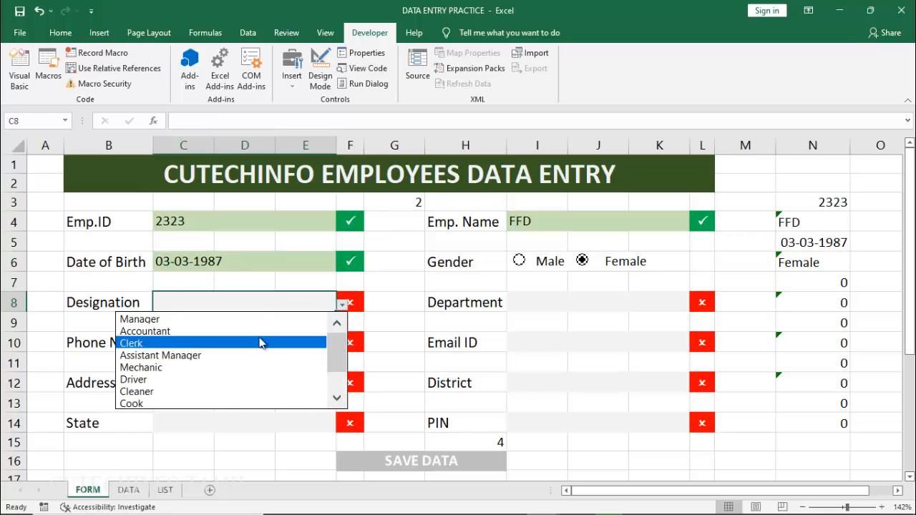
{"action": "left_click", "coordinate": [262, 341]}
{"action": "left_click", "coordinate": [570, 300]}
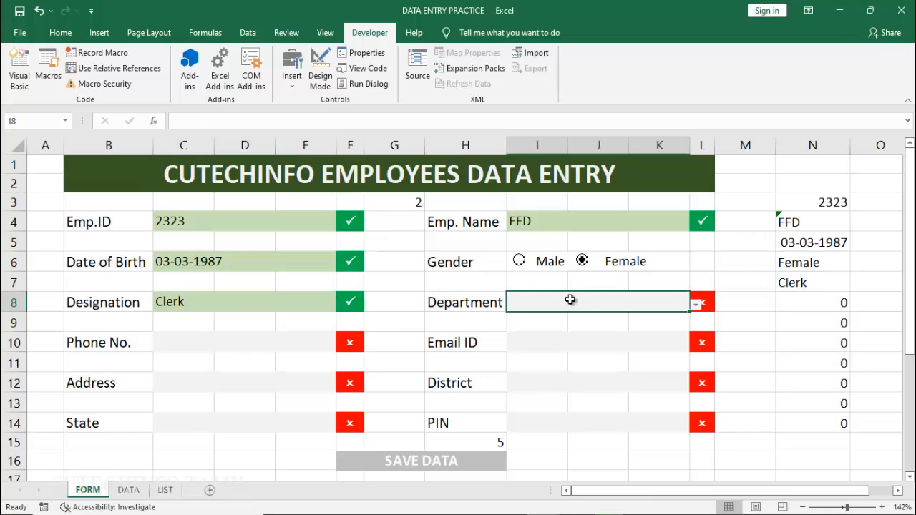
{"action": "left_click", "coordinate": [695, 306]}
{"action": "left_click", "coordinate": [578, 342]}
Fill in the second employee's Email ID and Phone No. fields
{"action": "left_click", "coordinate": [596, 343]}
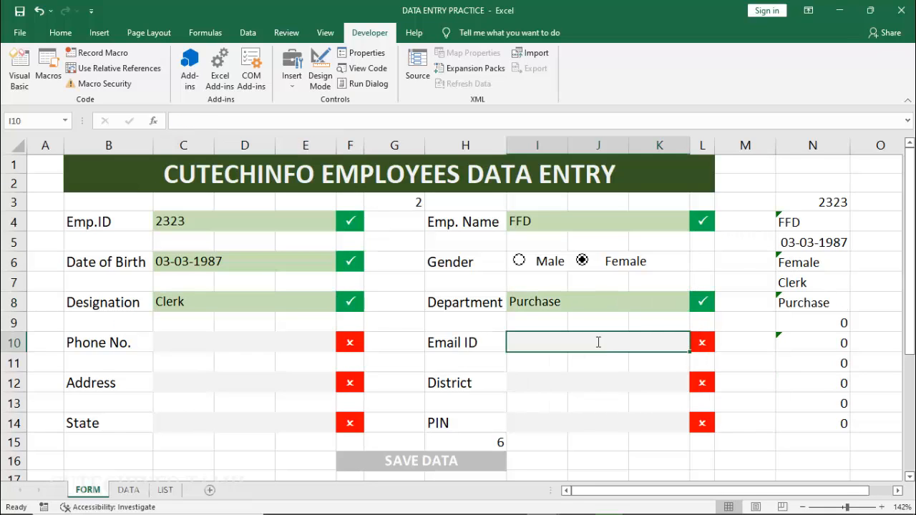
{"action": "type", "text": "SFSDFS"}
{"action": "key", "text": "Return"}
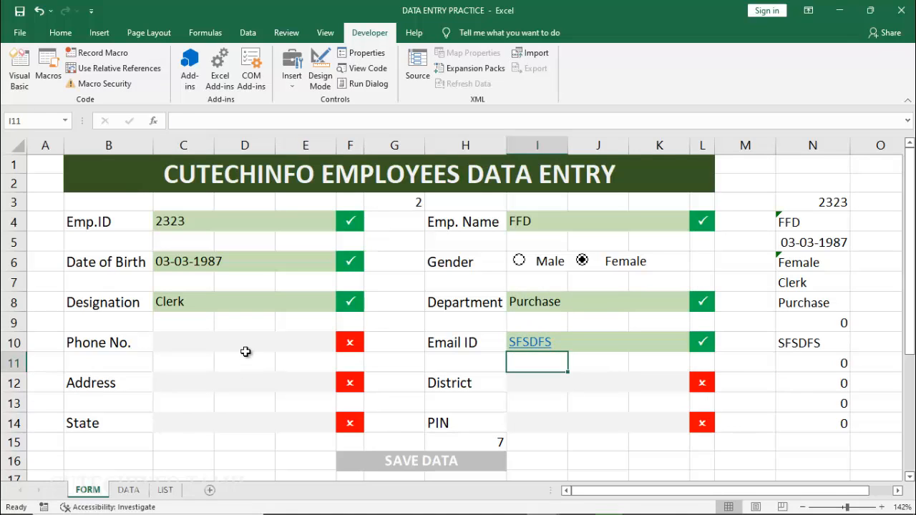
{"action": "left_click", "coordinate": [245, 352]}
{"action": "type", "text": "34343"}
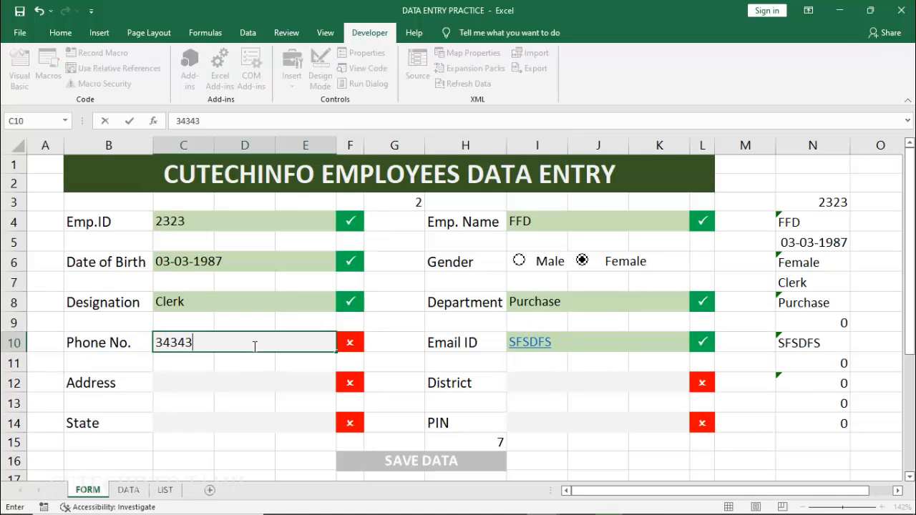
{"action": "key", "text": "Return"}
Enter the second employee's address in the Address field and set the State to Chhattisgarh
{"action": "left_click", "coordinate": [242, 379]}
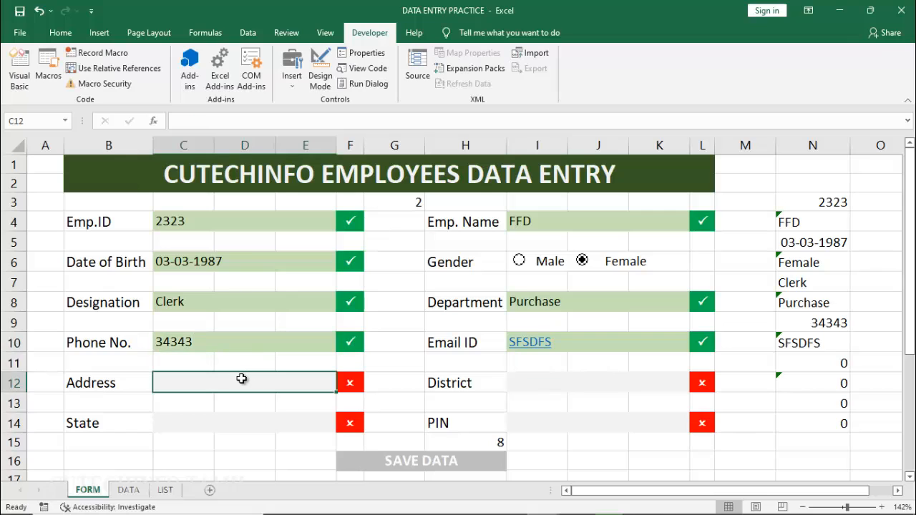
{"action": "type", "text": "FDSFSD"}
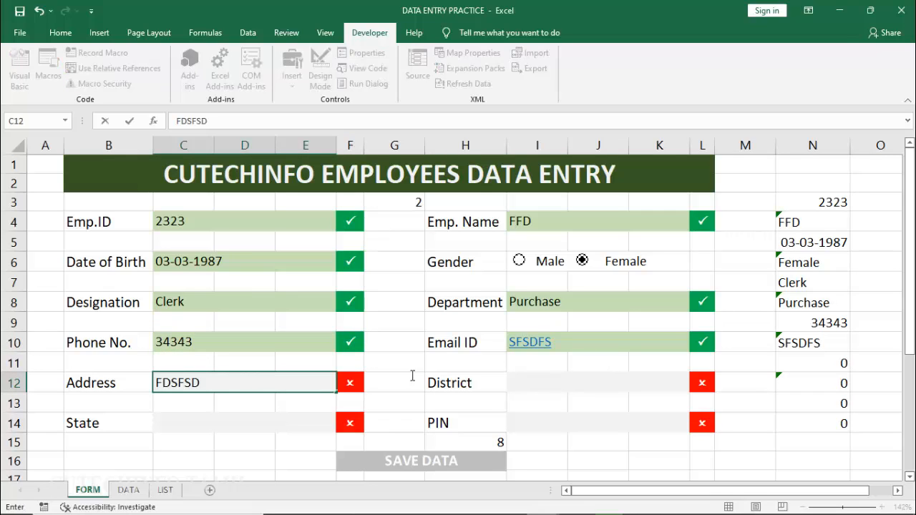
{"action": "key", "text": "Return"}
{"action": "left_click", "coordinate": [294, 420]}
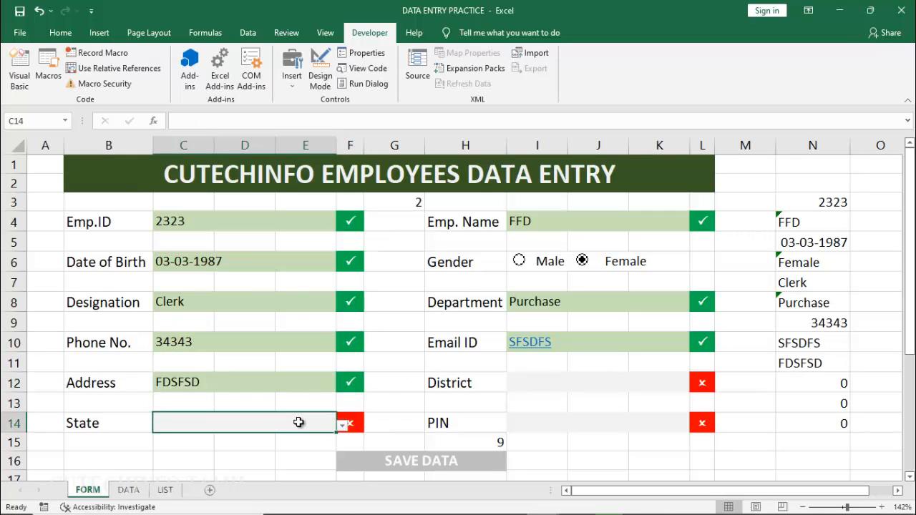
{"action": "left_click", "coordinate": [343, 427]}
{"action": "left_click", "coordinate": [236, 371]}
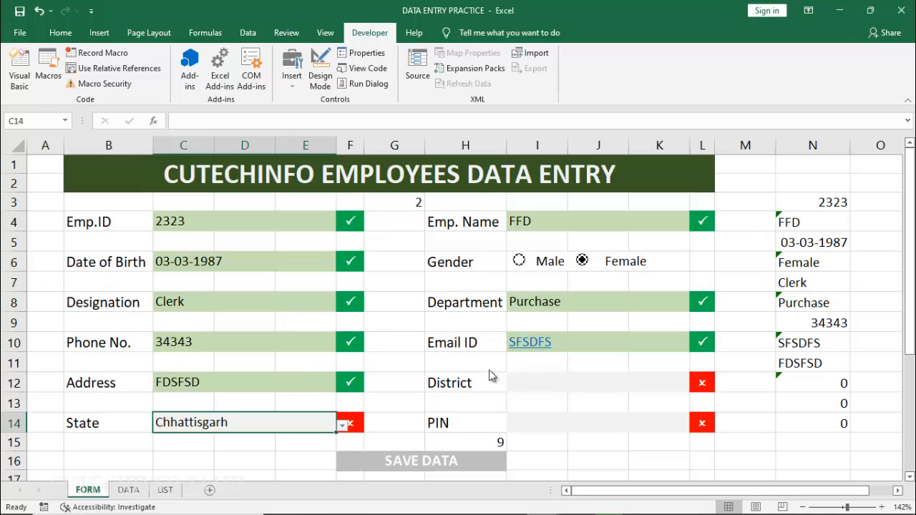
Set the second employee's District to Chengalpattu and fill in the PIN field
{"action": "left_click", "coordinate": [598, 392]}
{"action": "left_click", "coordinate": [697, 387]}
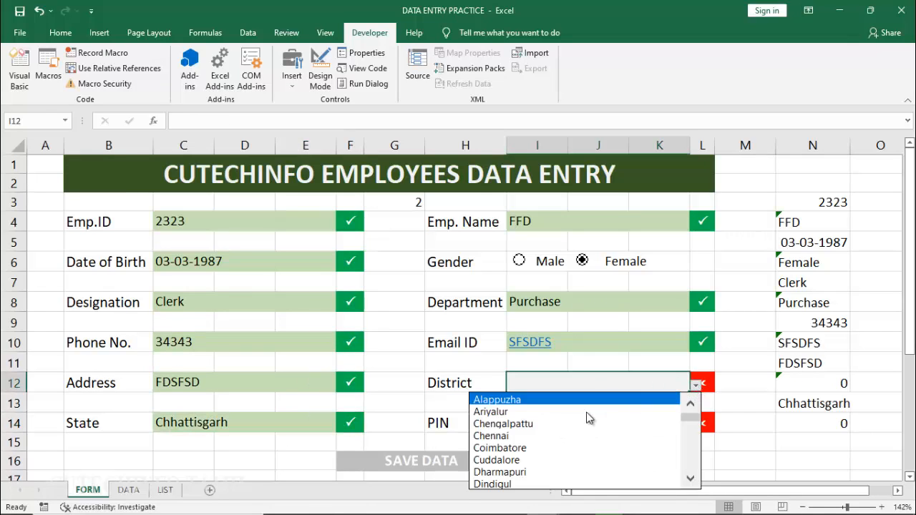
{"action": "left_click", "coordinate": [589, 423]}
{"action": "left_click", "coordinate": [541, 422]}
{"action": "type", "text": "343 656"}
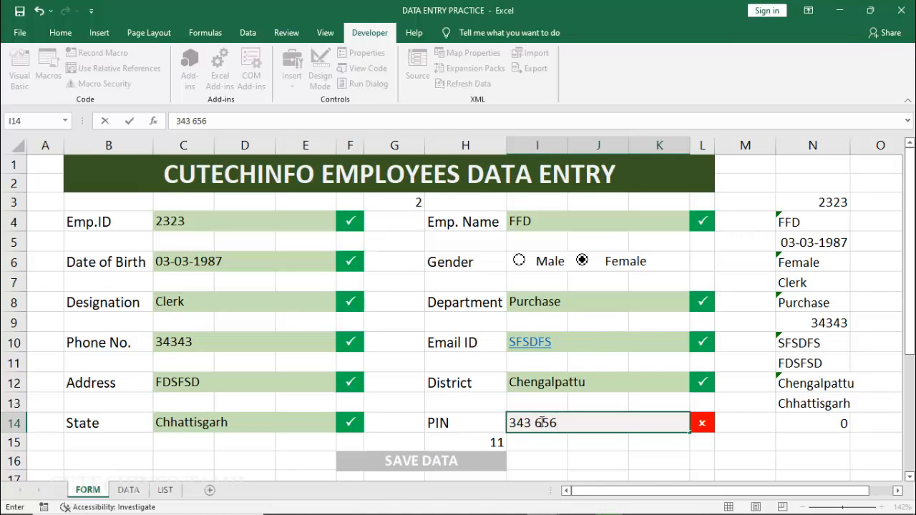
{"action": "key", "text": "Return"}
Save the second employee's record and check the stored rows on the DATA sheet
{"action": "left_click", "coordinate": [427, 462]}
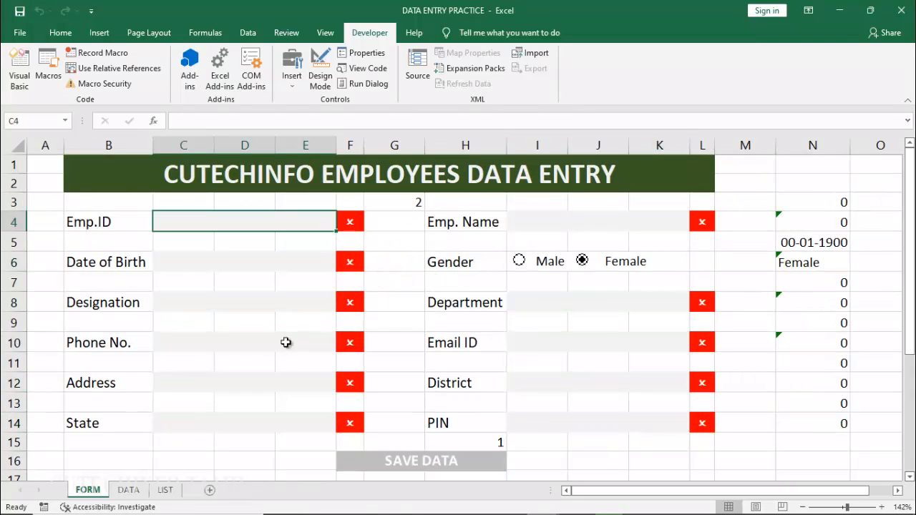
{"action": "left_click", "coordinate": [129, 490]}
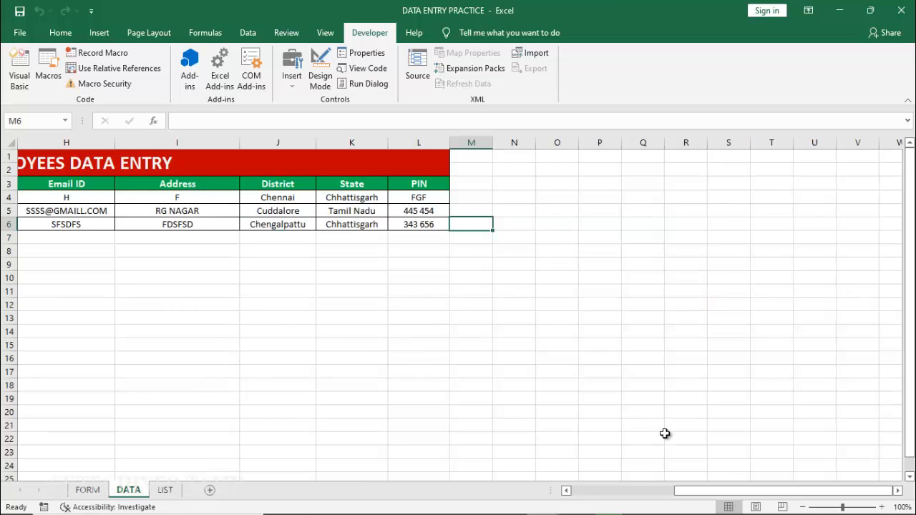
{"action": "left_click_drag", "start_coordinate": [705, 491], "coordinate": [555, 491]}
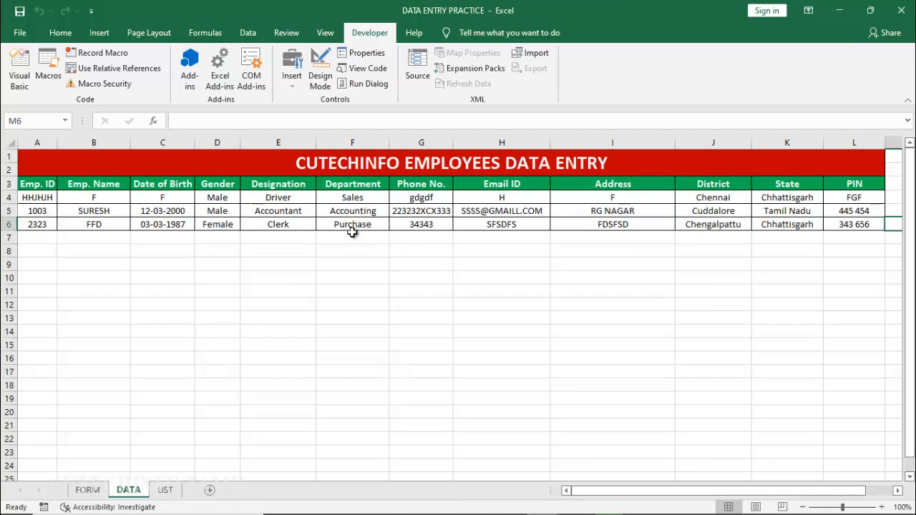
Return to the FORM sheet and hide its gridlines
{"action": "left_click", "coordinate": [88, 491]}
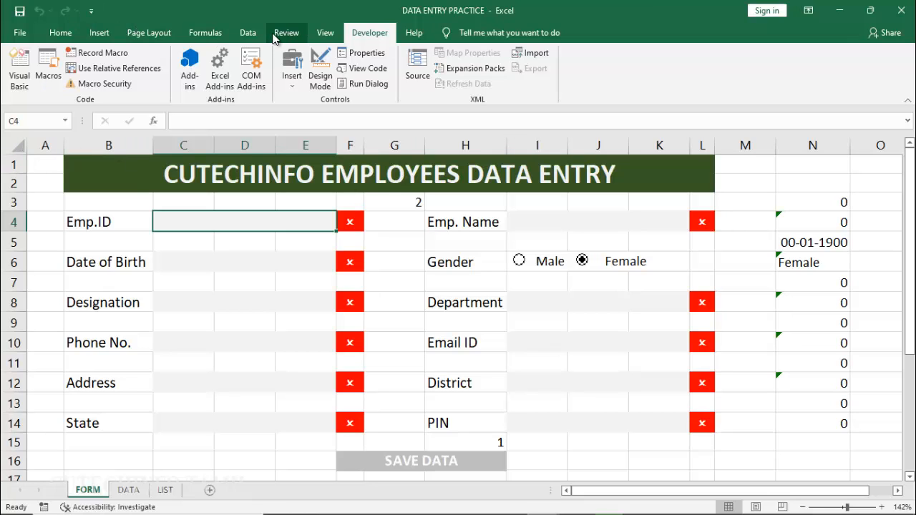
{"action": "left_click", "coordinate": [325, 32]}
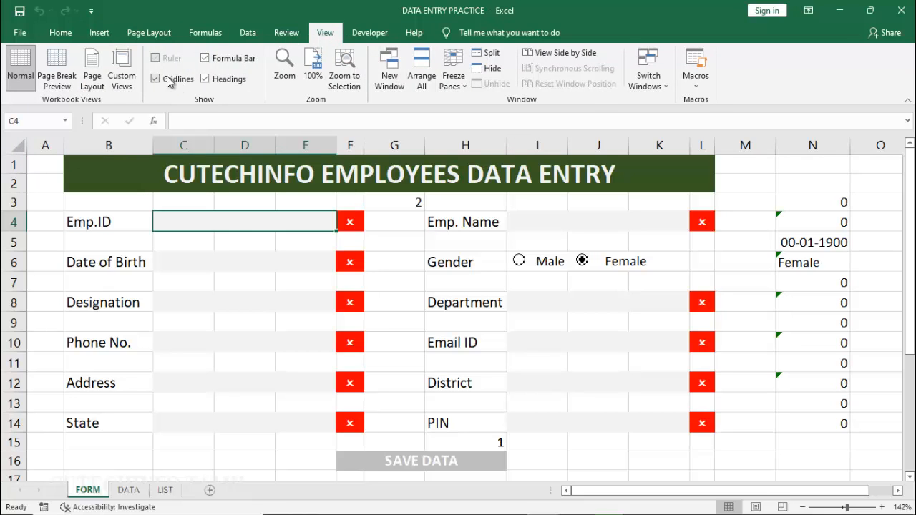
{"action": "left_click", "coordinate": [156, 79]}
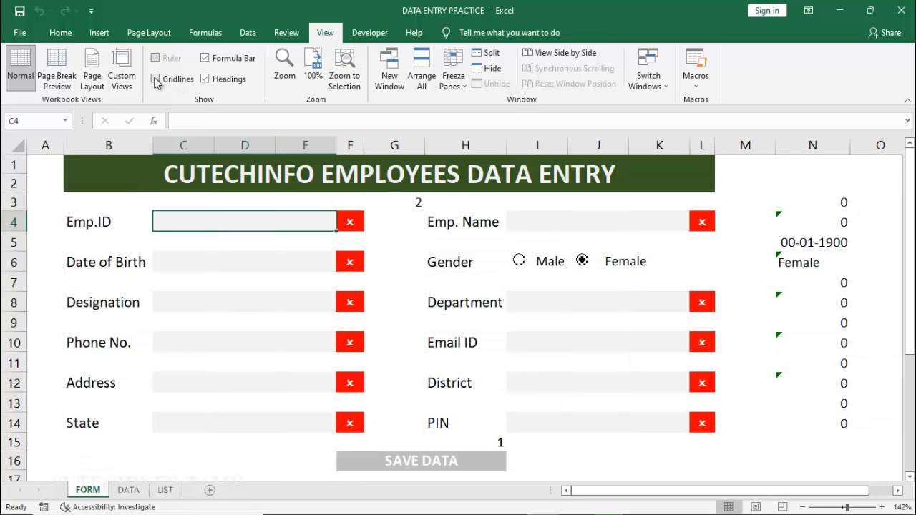
Slightly reduce the height of the spacer rows 5, 7, 9, 11 and 13 together
{"action": "left_click", "coordinate": [14, 243]}
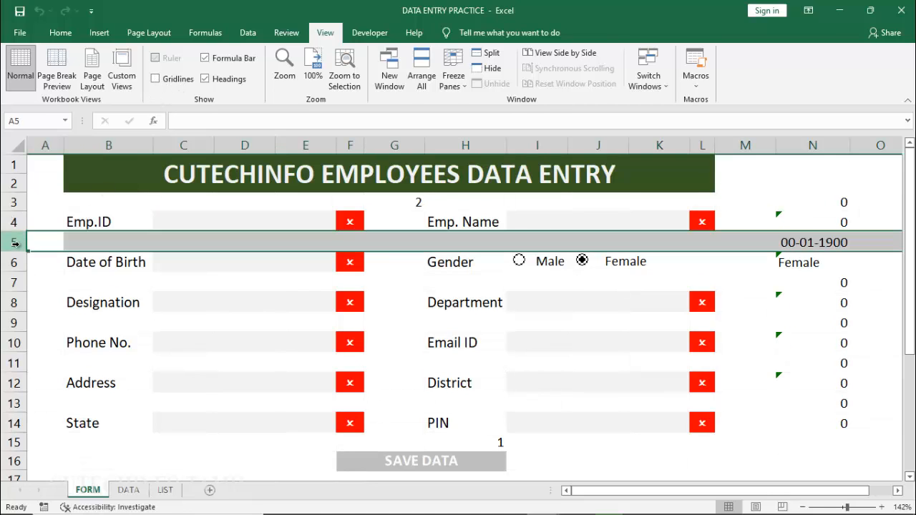
{"action": "left_click", "coordinate": [14, 283], "text": "ctrl"}
{"action": "left_click", "coordinate": [16, 322], "text": "ctrl"}
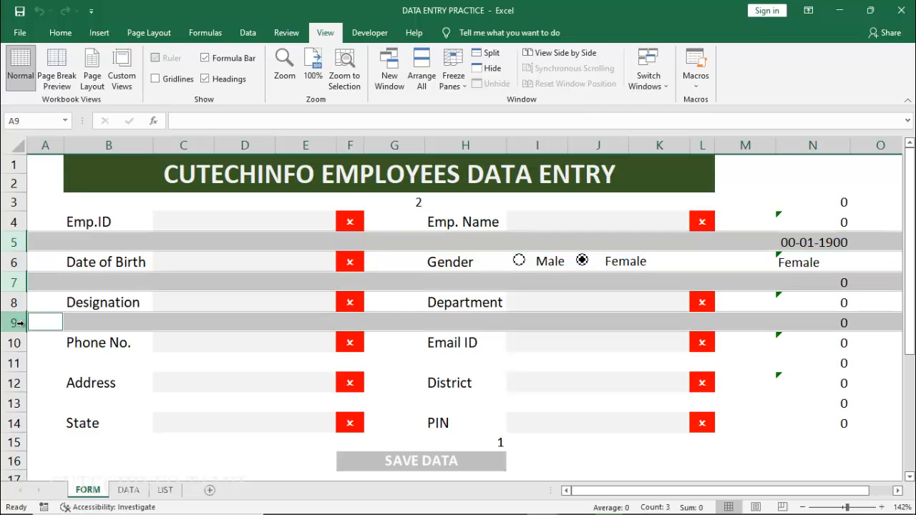
{"action": "left_click", "coordinate": [13, 363], "text": "ctrl"}
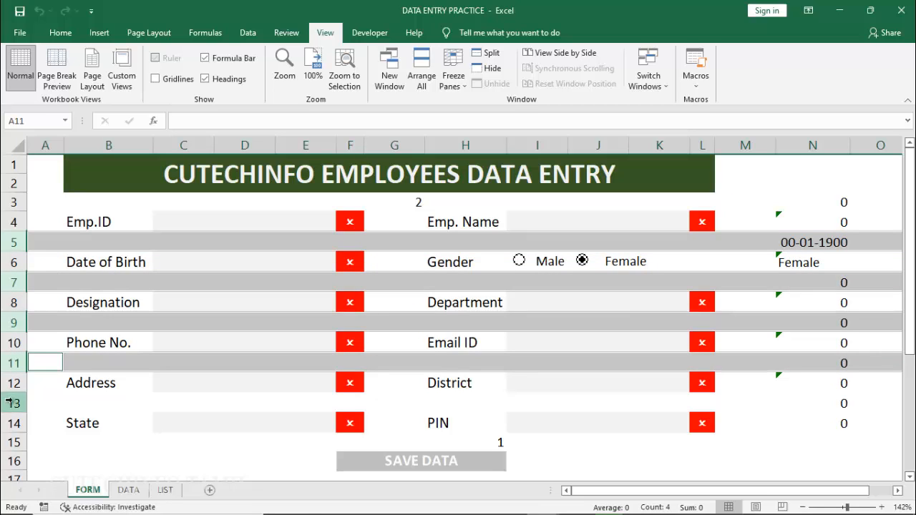
{"action": "left_click", "coordinate": [13, 403], "text": "ctrl"}
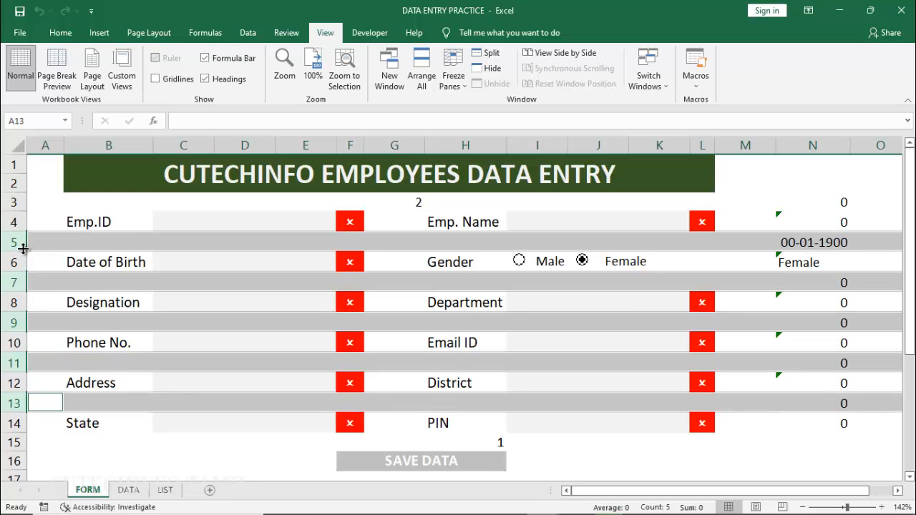
{"action": "left_click_drag", "start_coordinate": [24, 248], "coordinate": [22, 244]}
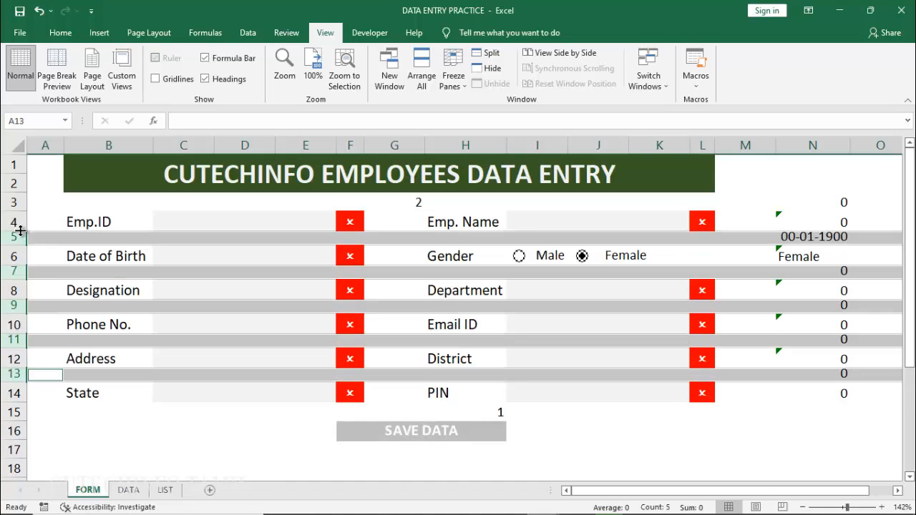
{"action": "left_click_drag", "start_coordinate": [21, 243], "coordinate": [27, 248]}
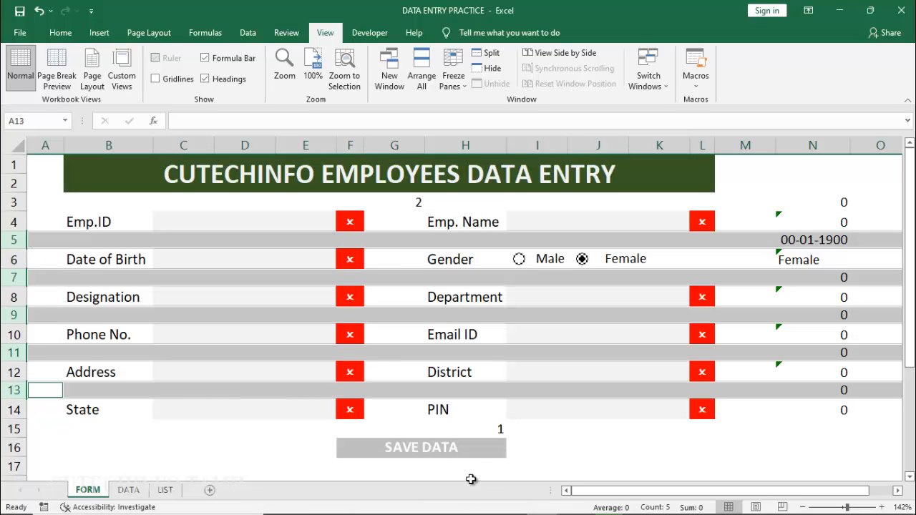
{"action": "left_click", "coordinate": [470, 475]}
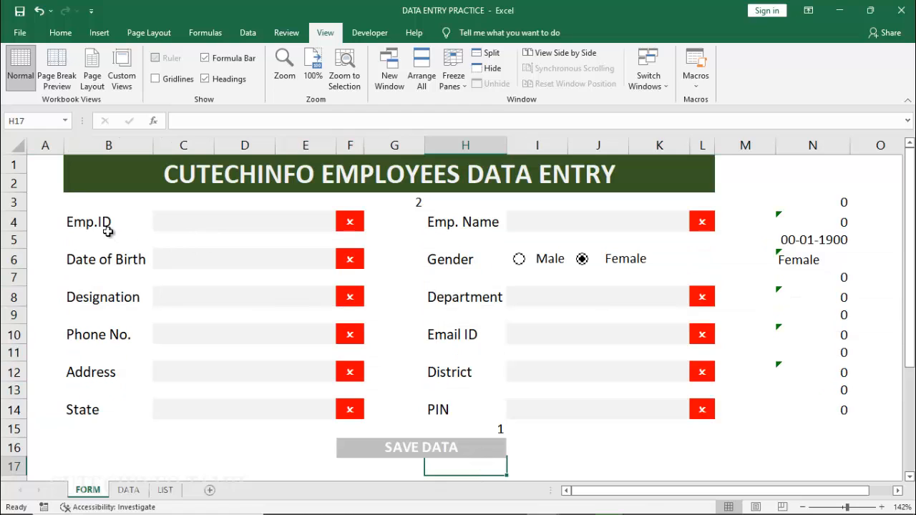
Make the form labels in B4:B14 and H4:H14 bold and widen column H slightly to fit them
{"action": "left_click_drag", "start_coordinate": [107, 227], "coordinate": [129, 395]}
{"action": "left_click_drag", "start_coordinate": [457, 225], "coordinate": [449, 409]}
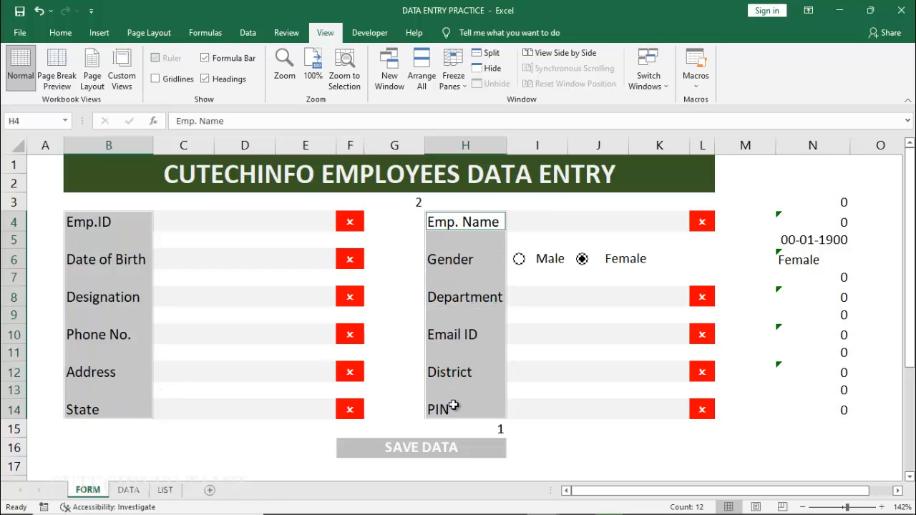
{"action": "key", "text": "ctrl+b"}
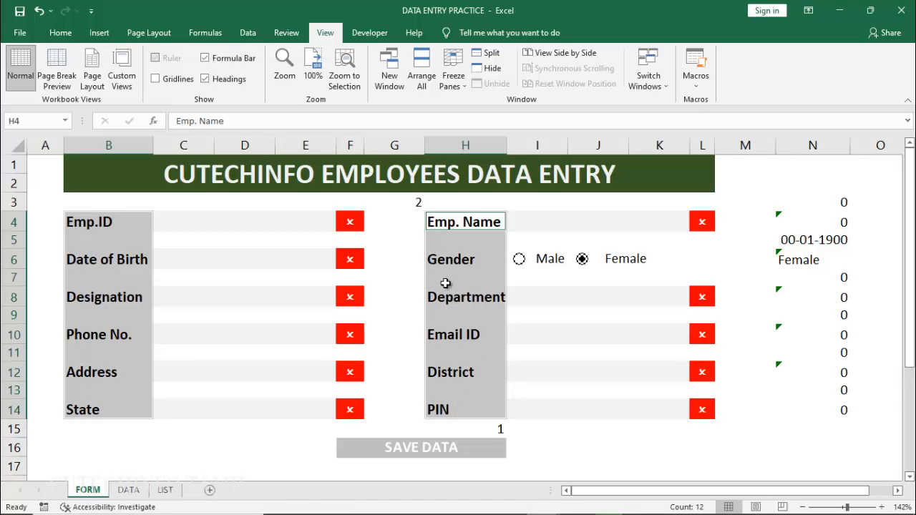
{"action": "left_click", "coordinate": [506, 203]}
{"action": "left_click_drag", "start_coordinate": [508, 145], "coordinate": [606, 159]}
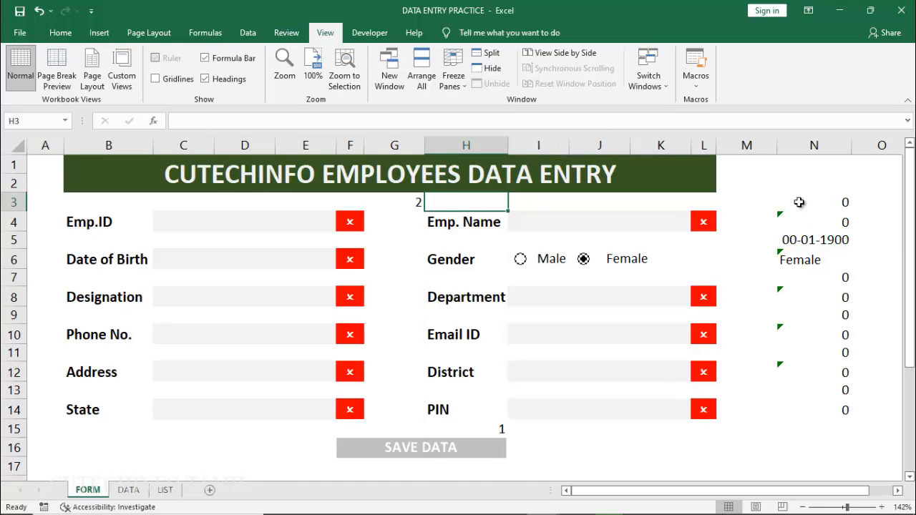
Hide the helper values in column N with a white font and widen column M to push them aside
{"action": "left_click", "coordinate": [803, 145]}
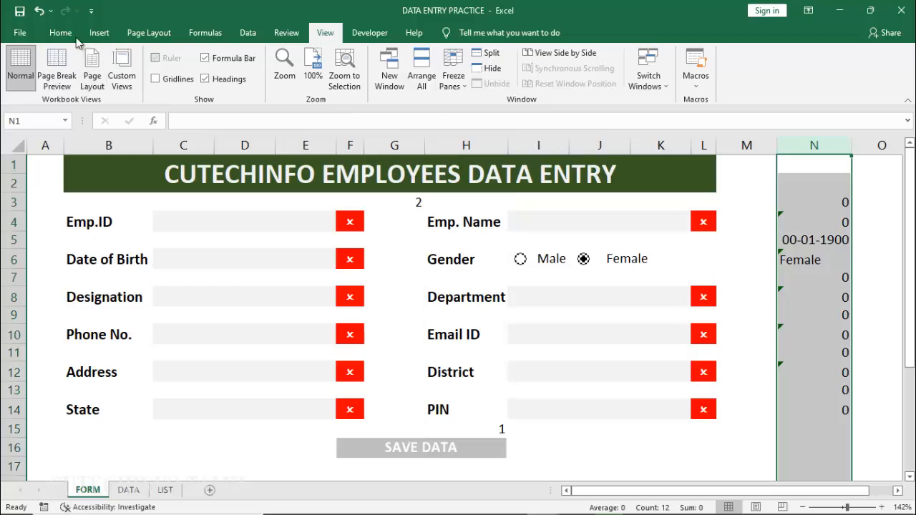
{"action": "left_click", "coordinate": [61, 33]}
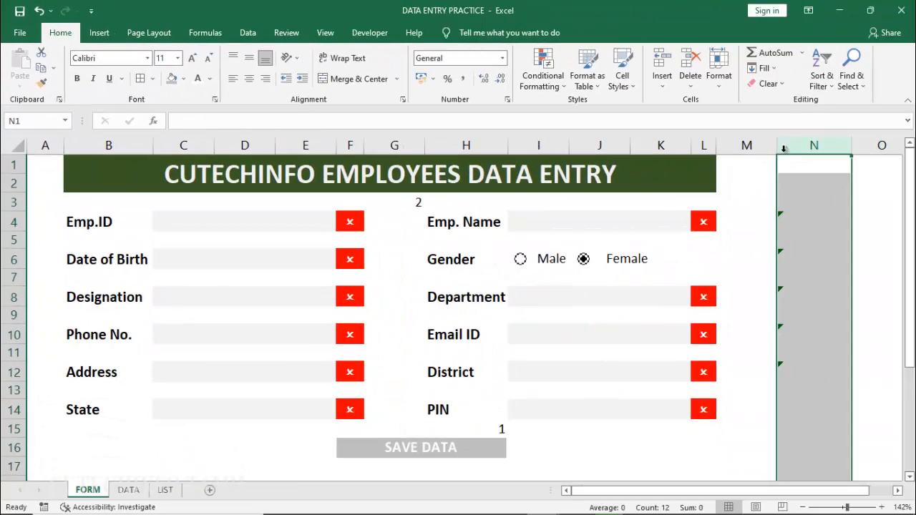
{"action": "left_click_drag", "start_coordinate": [781, 148], "coordinate": [909, 153]}
{"action": "left_click", "coordinate": [839, 207]}
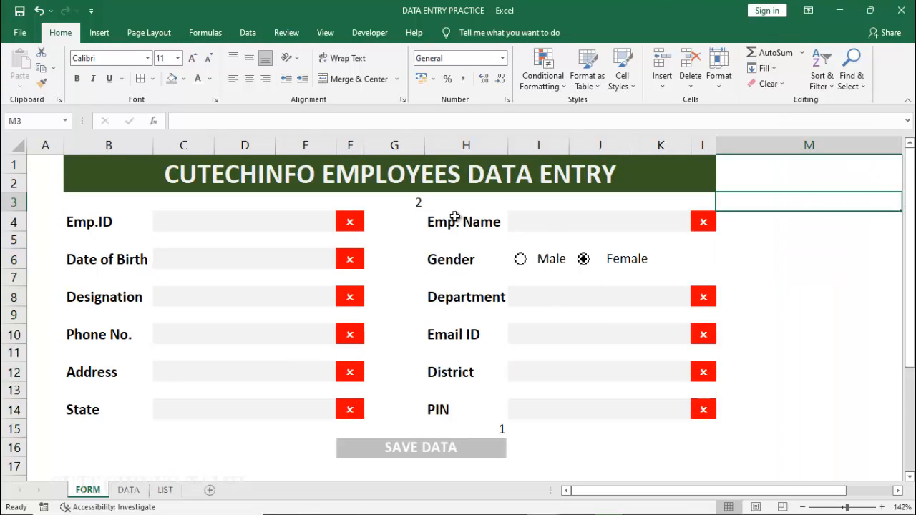
Hide the gender option number in G3 and the COUNTA result in H15 with a white font
{"action": "left_click", "coordinate": [410, 202]}
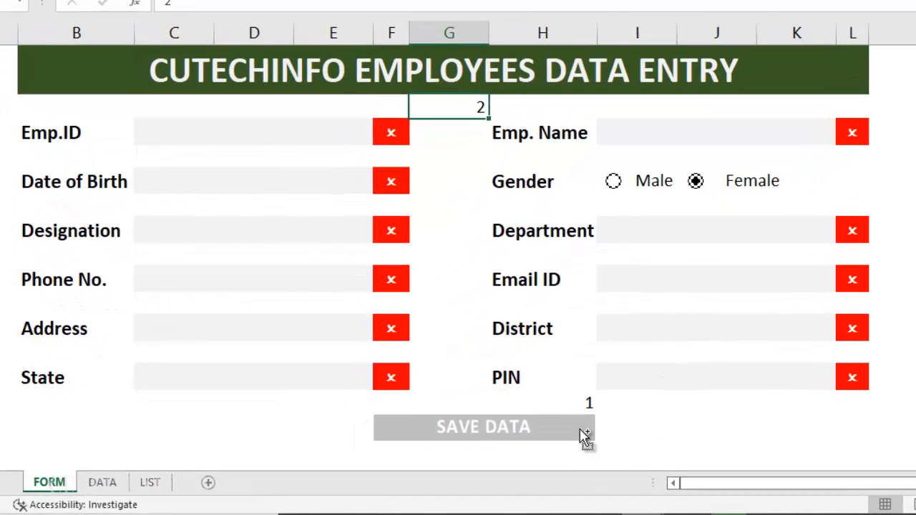
{"action": "left_click", "coordinate": [586, 402]}
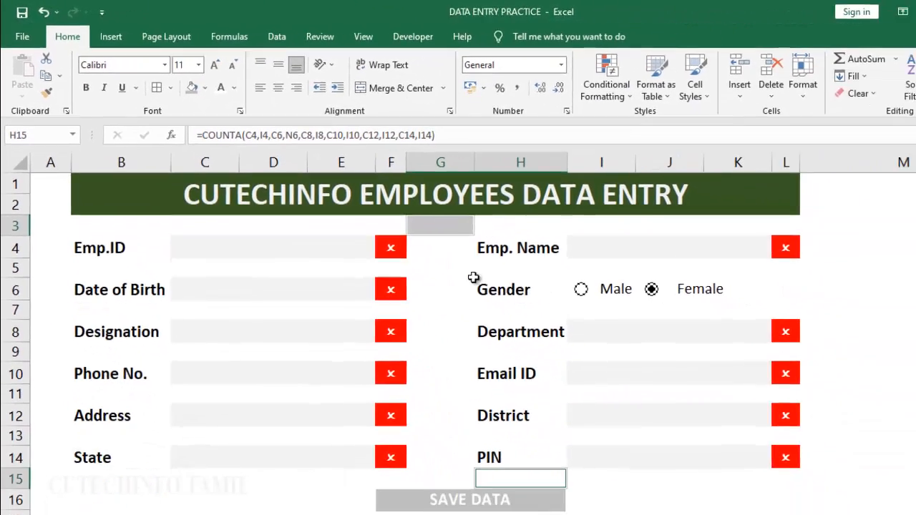
{"action": "left_click", "coordinate": [671, 441]}
Narrow column G between the two form halves and widen column M until column N is out of view
{"action": "left_click_drag", "start_coordinate": [424, 146], "coordinate": [385, 152]}
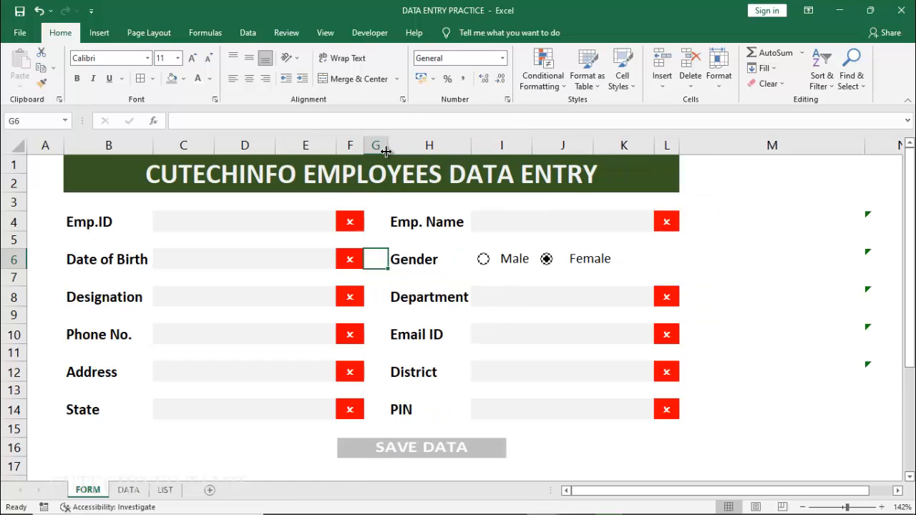
{"action": "left_click", "coordinate": [380, 351]}
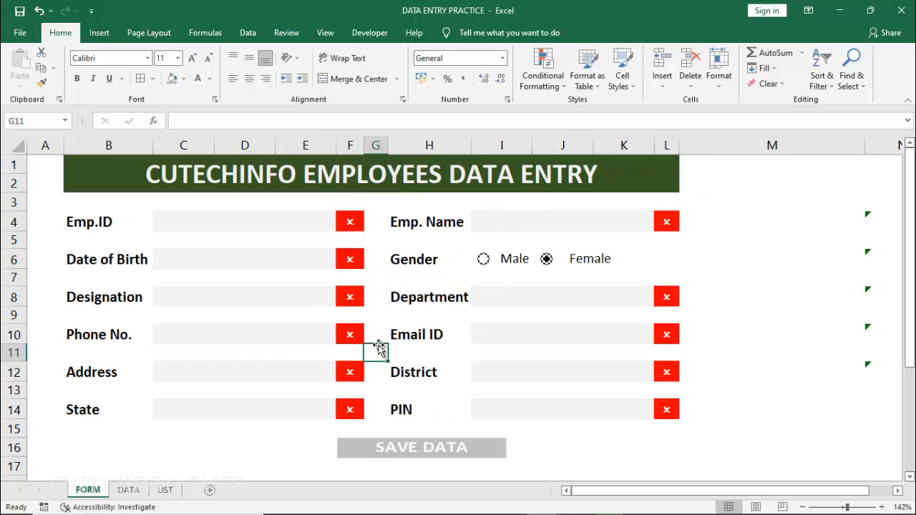
{"action": "left_click", "coordinate": [251, 427]}
{"action": "left_click", "coordinate": [313, 451]}
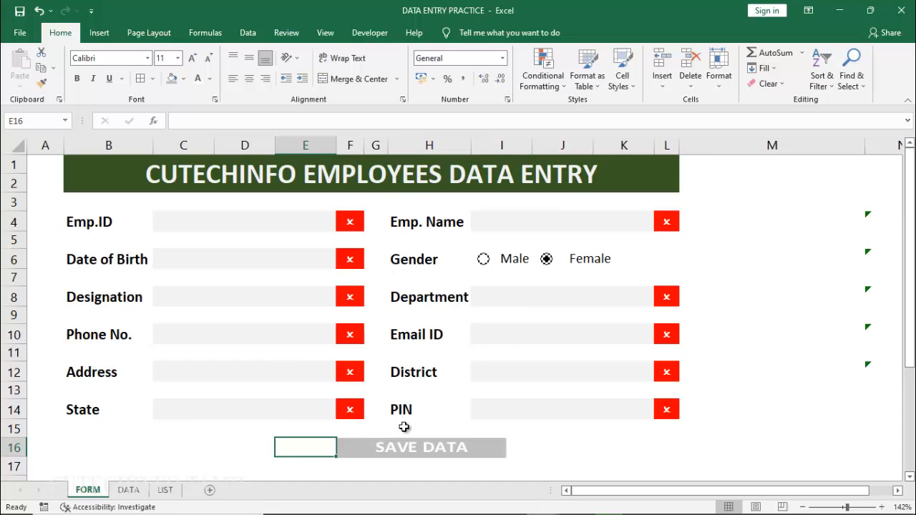
{"action": "left_click", "coordinate": [538, 460]}
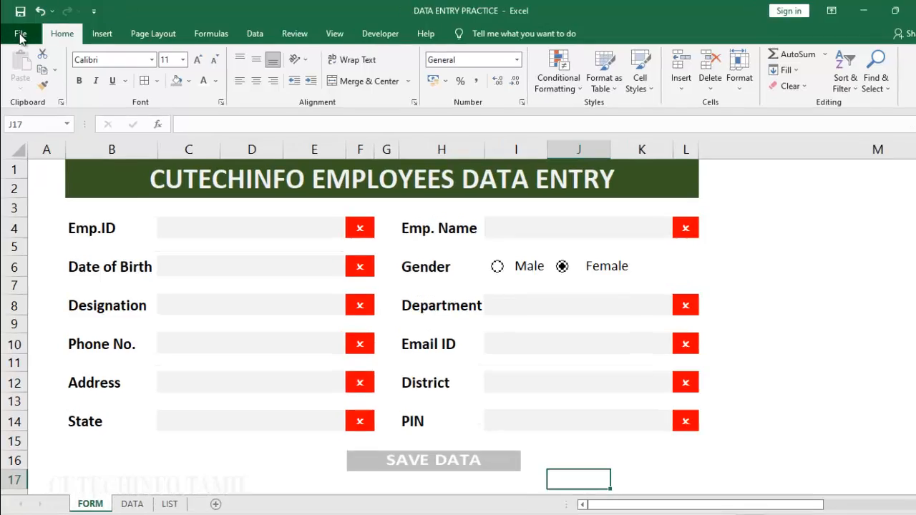
Save the workbook as DATA ENTRY PRACTICE in Excel Macro-Enabled Workbook format in the Desktop data entry folder listed under Last Week
{"action": "left_click", "coordinate": [20, 35]}
{"action": "left_click", "coordinate": [57, 312]}
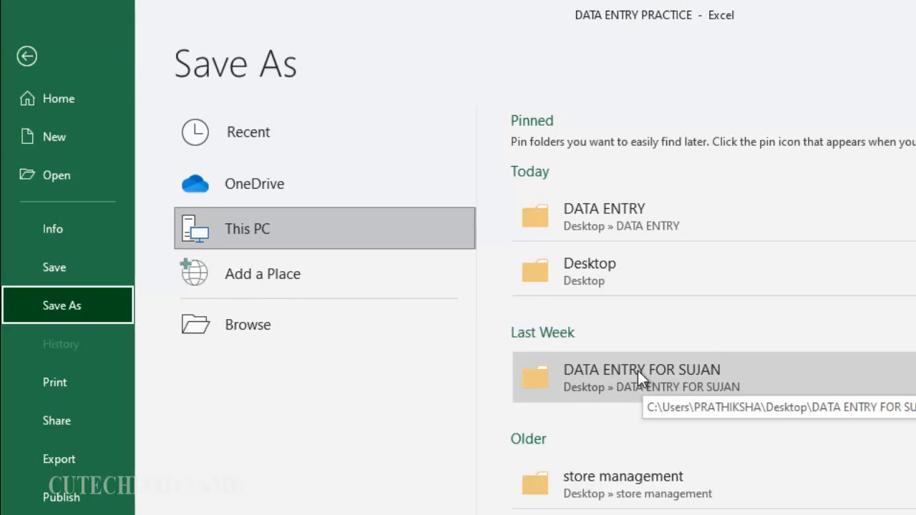
{"action": "left_click", "coordinate": [651, 375]}
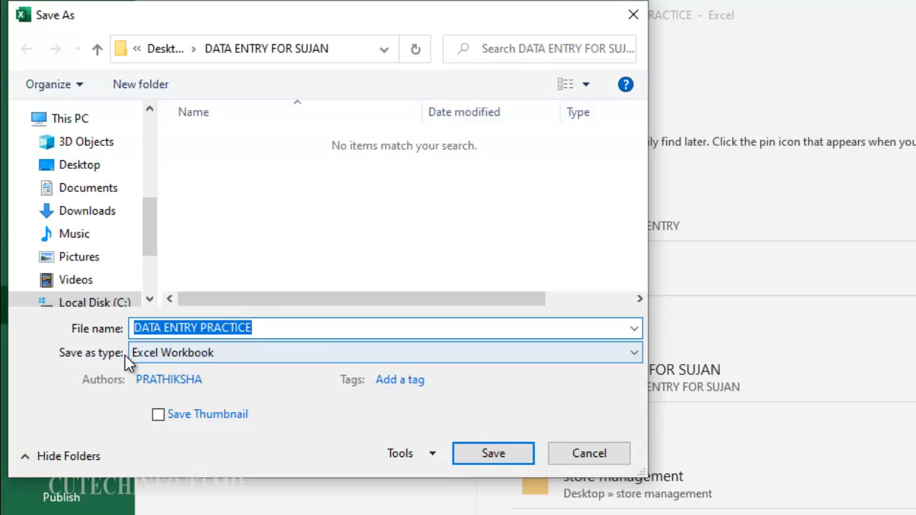
{"action": "left_click", "coordinate": [267, 354]}
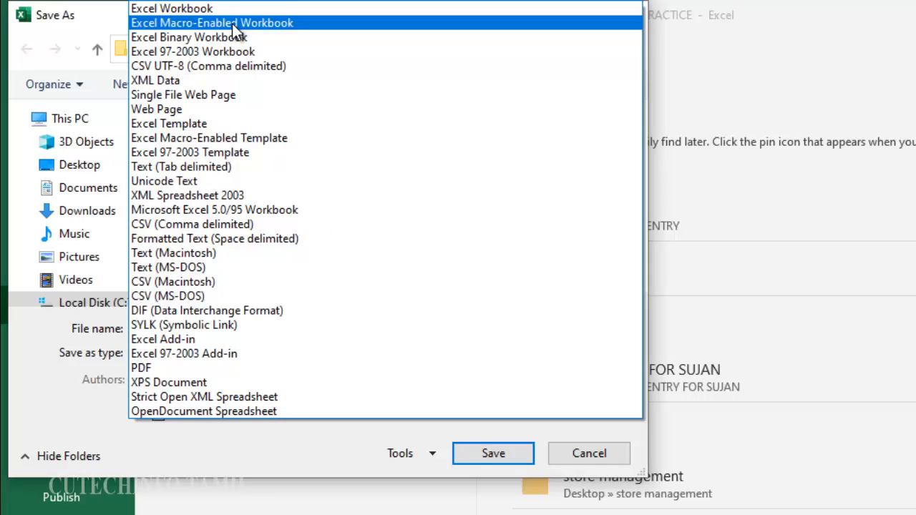
{"action": "left_click", "coordinate": [289, 23]}
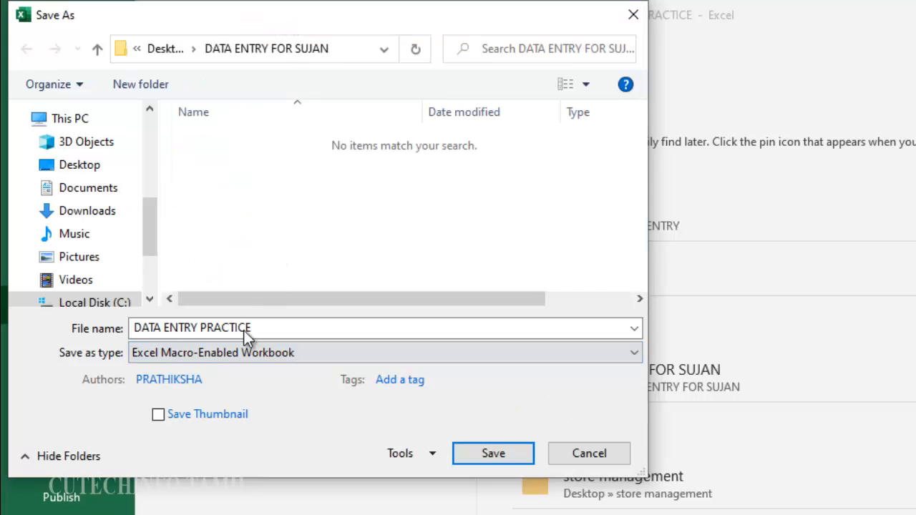
{"action": "left_click", "coordinate": [496, 459]}
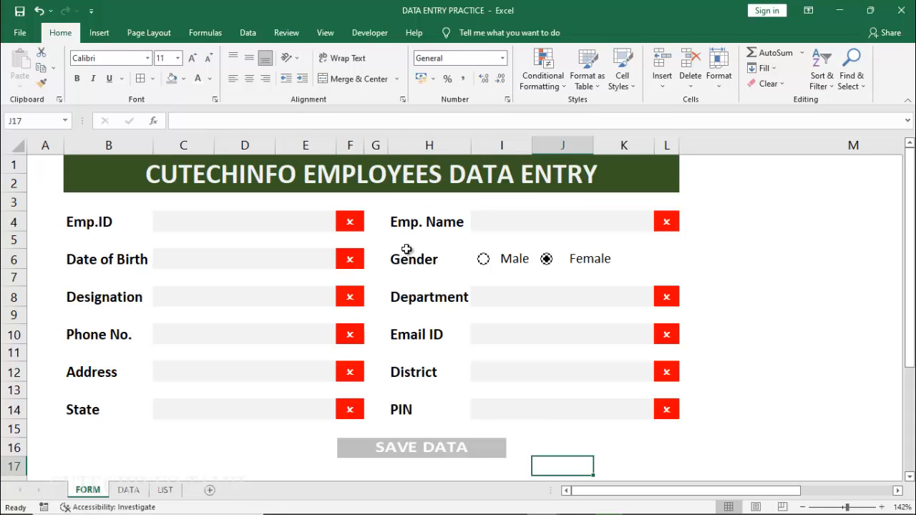
{"action": "left_click", "coordinate": [294, 441]}
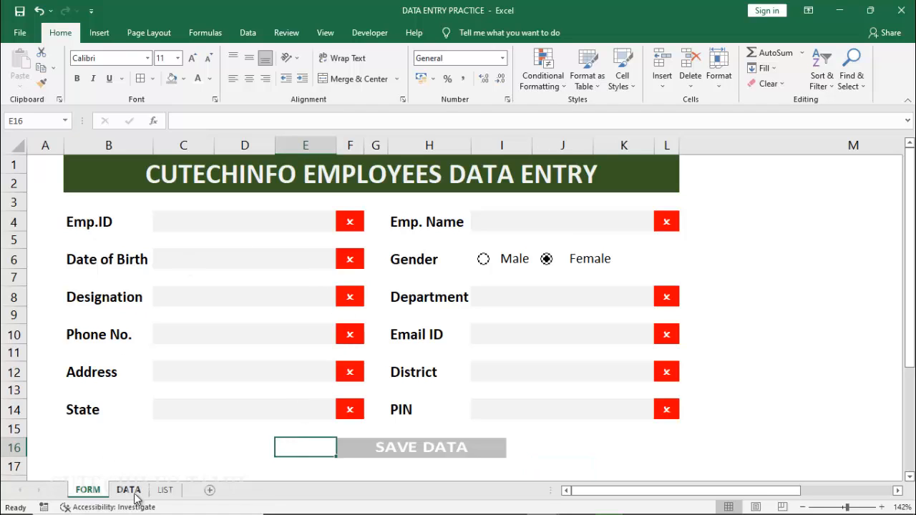
{"action": "left_click", "coordinate": [146, 448]}
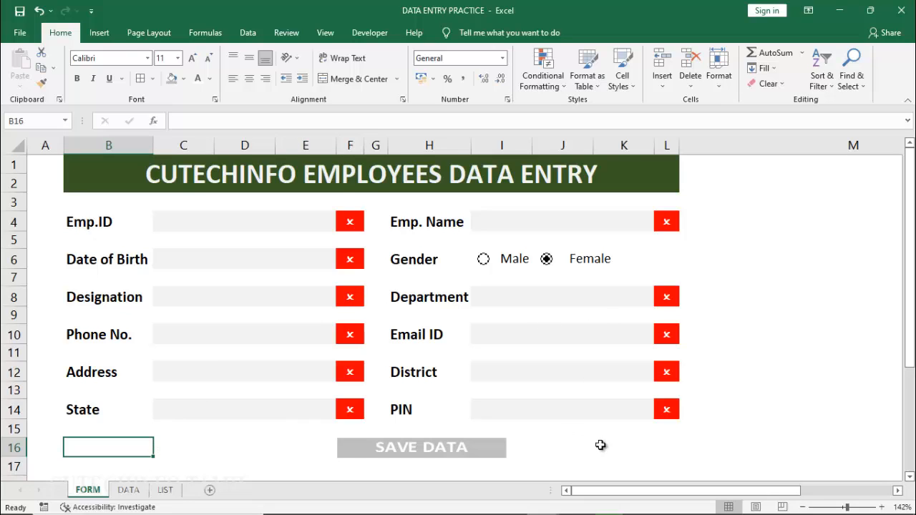
{"action": "left_click", "coordinate": [612, 491]}
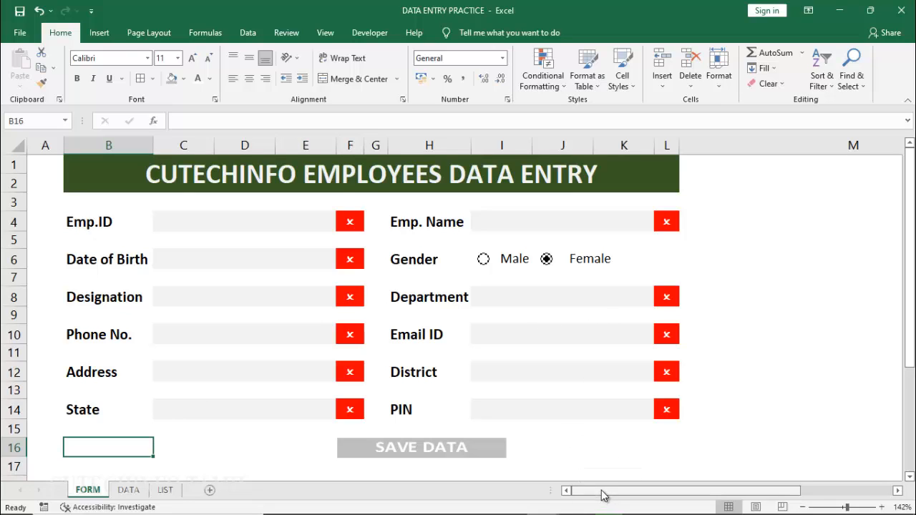